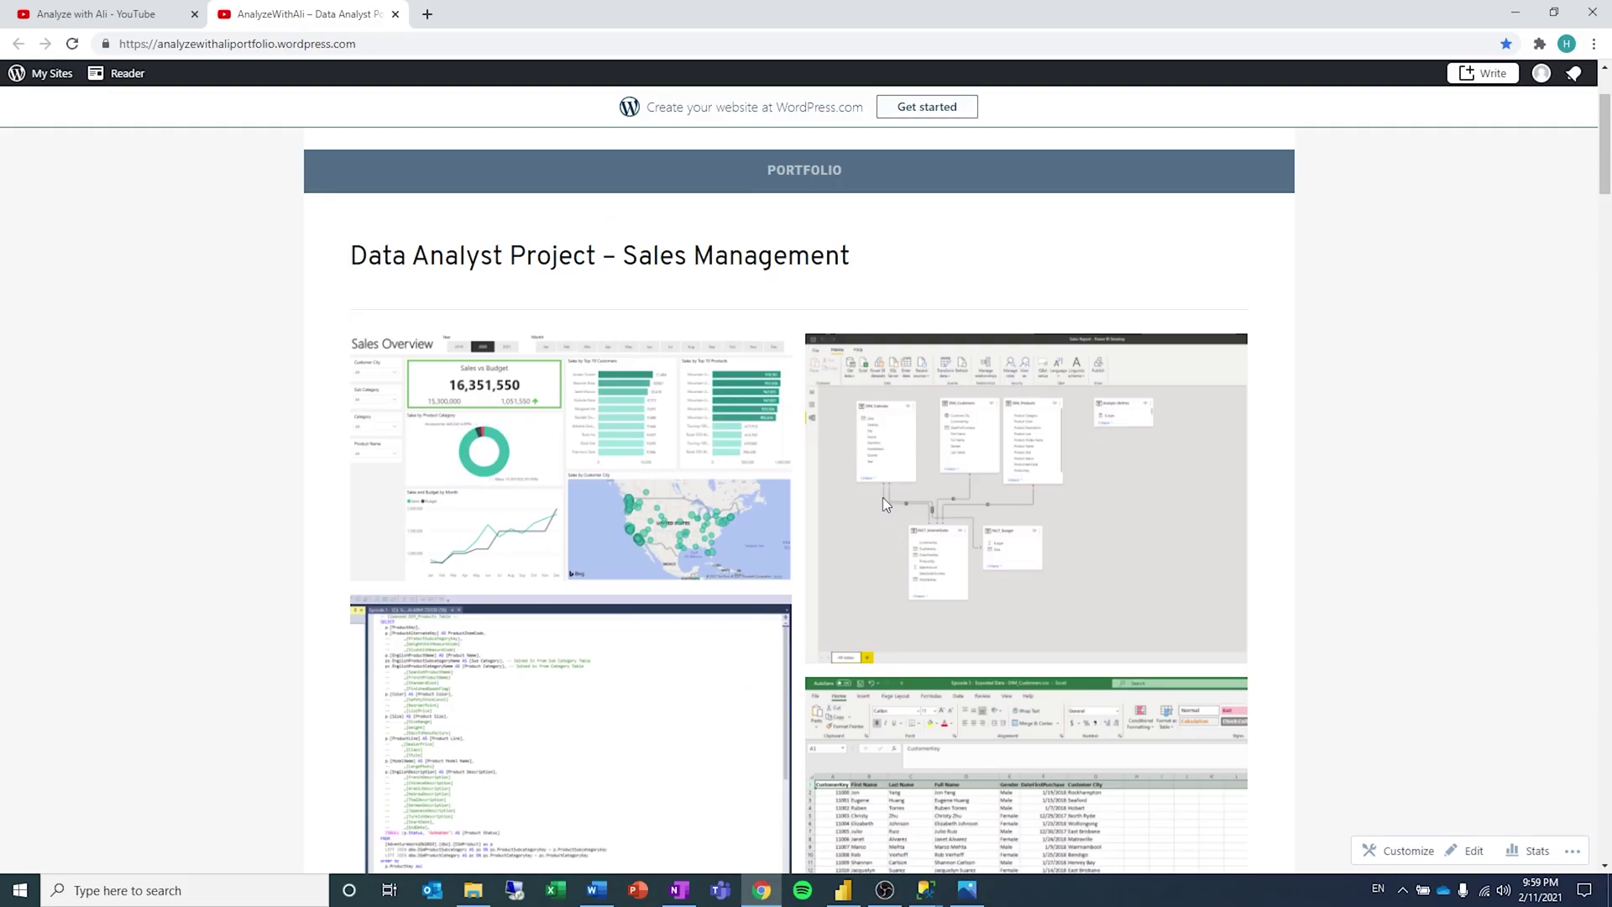
{"action": "scroll", "coordinate": [883, 491], "scroll_direction": "down", "scroll_amount": 4}
{"action": "scroll", "coordinate": [885, 497], "scroll_direction": "down", "scroll_amount": 7}
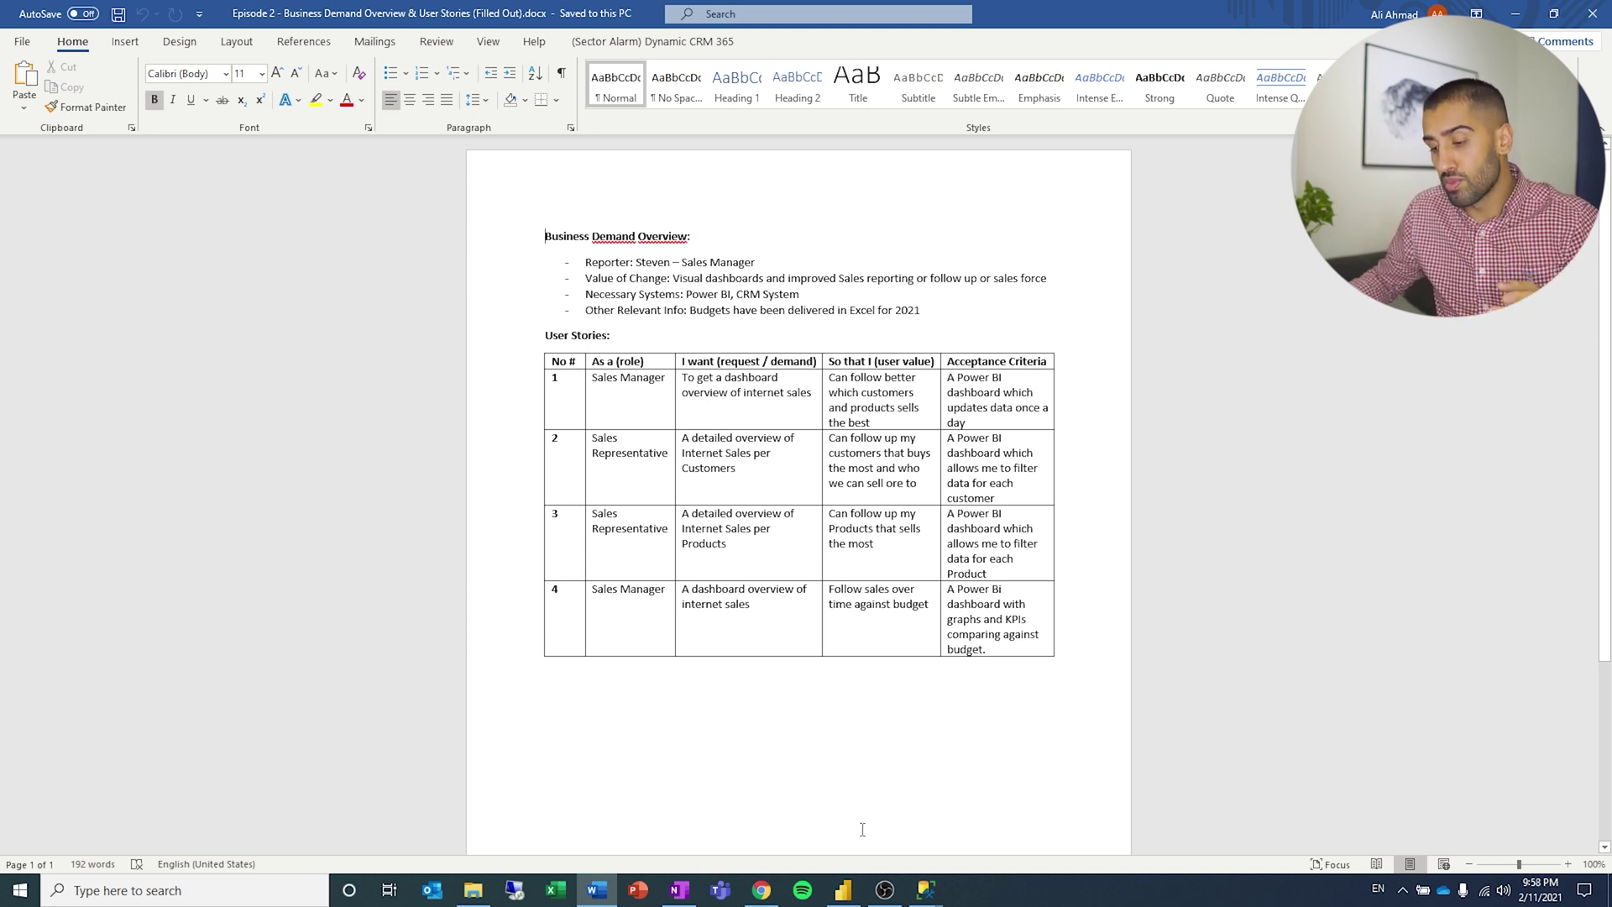
- Switch to the finished Power BI sales report and look at the DIM_Products script in SQL Server Management Studio
{"action": "left_click", "coordinate": [843, 890]}
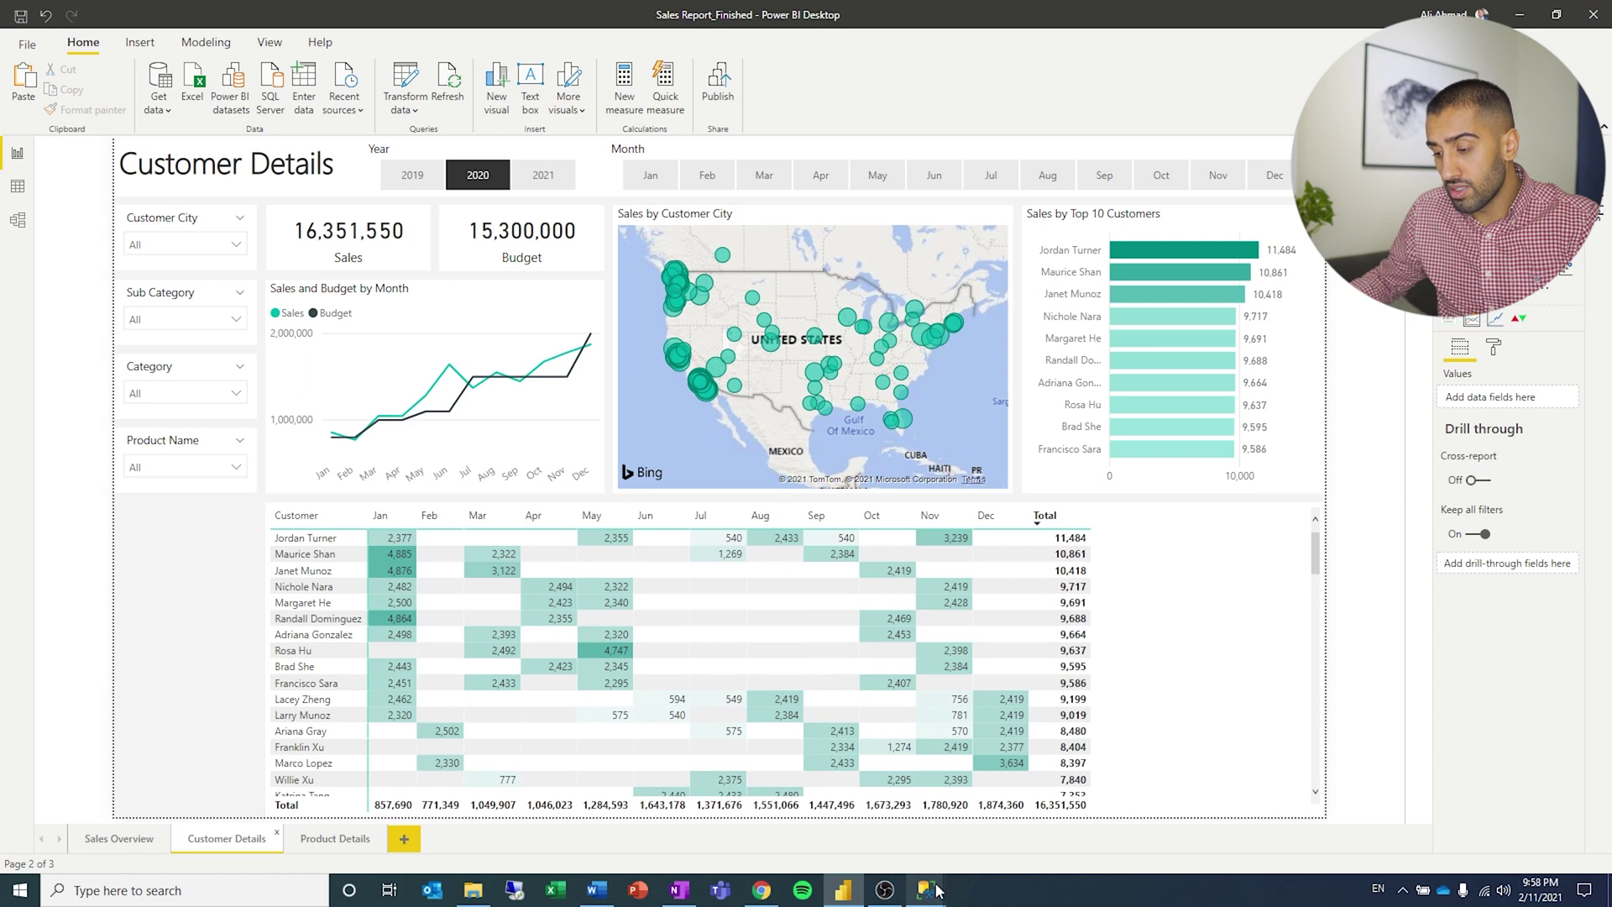
{"action": "mouse_move", "coordinate": [938, 890]}
{"action": "left_click", "coordinate": [1014, 800]}
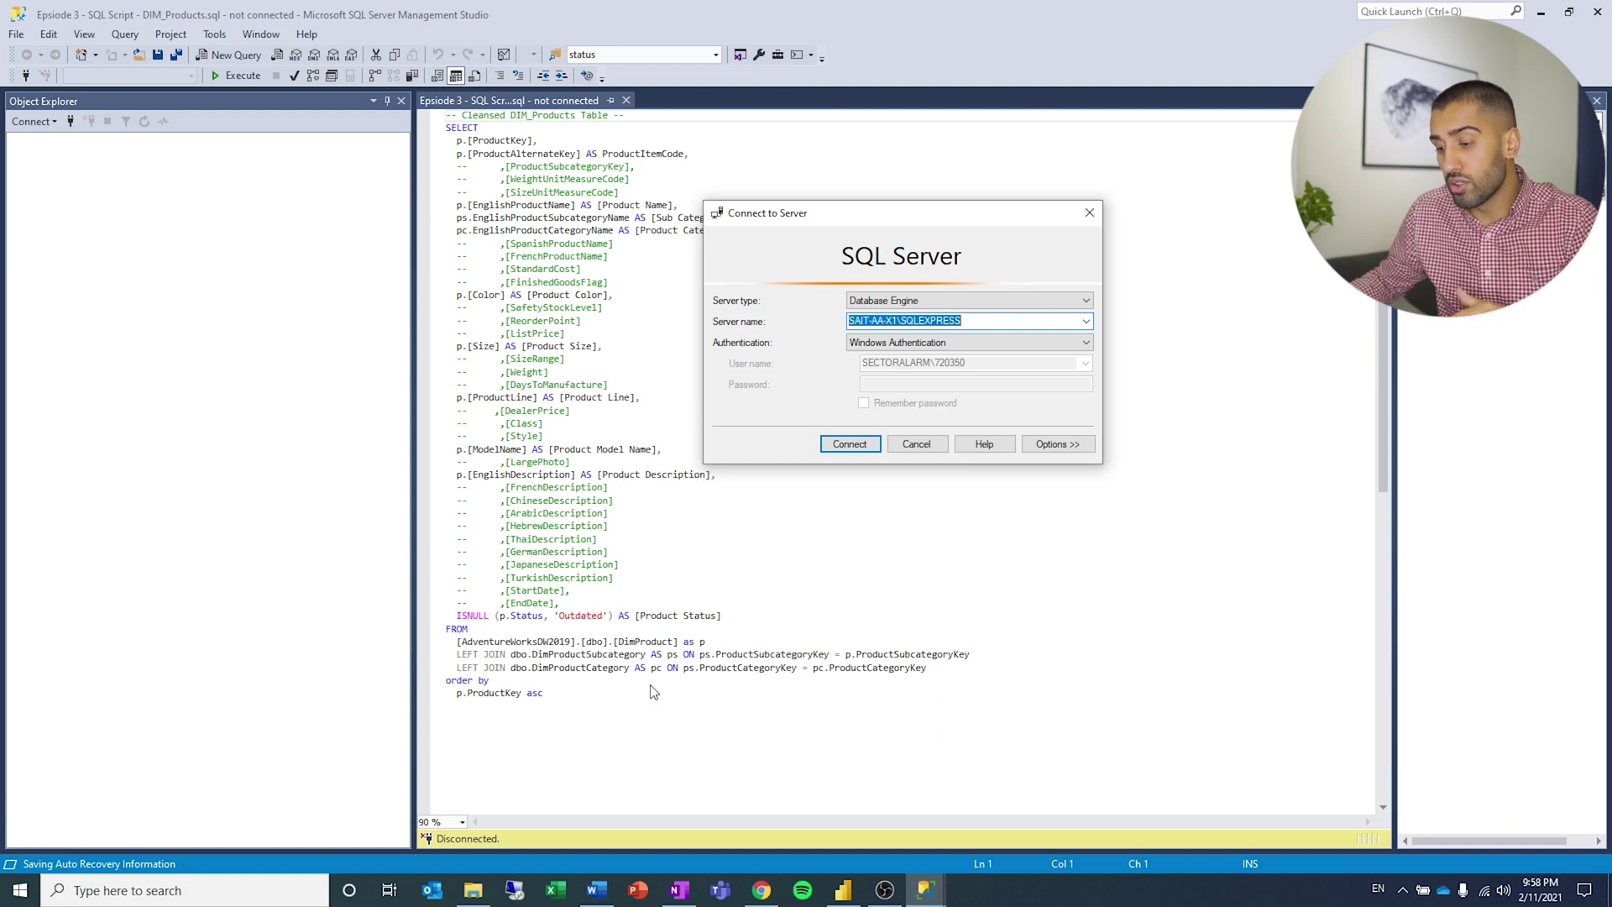
{"action": "left_click", "coordinate": [842, 889]}
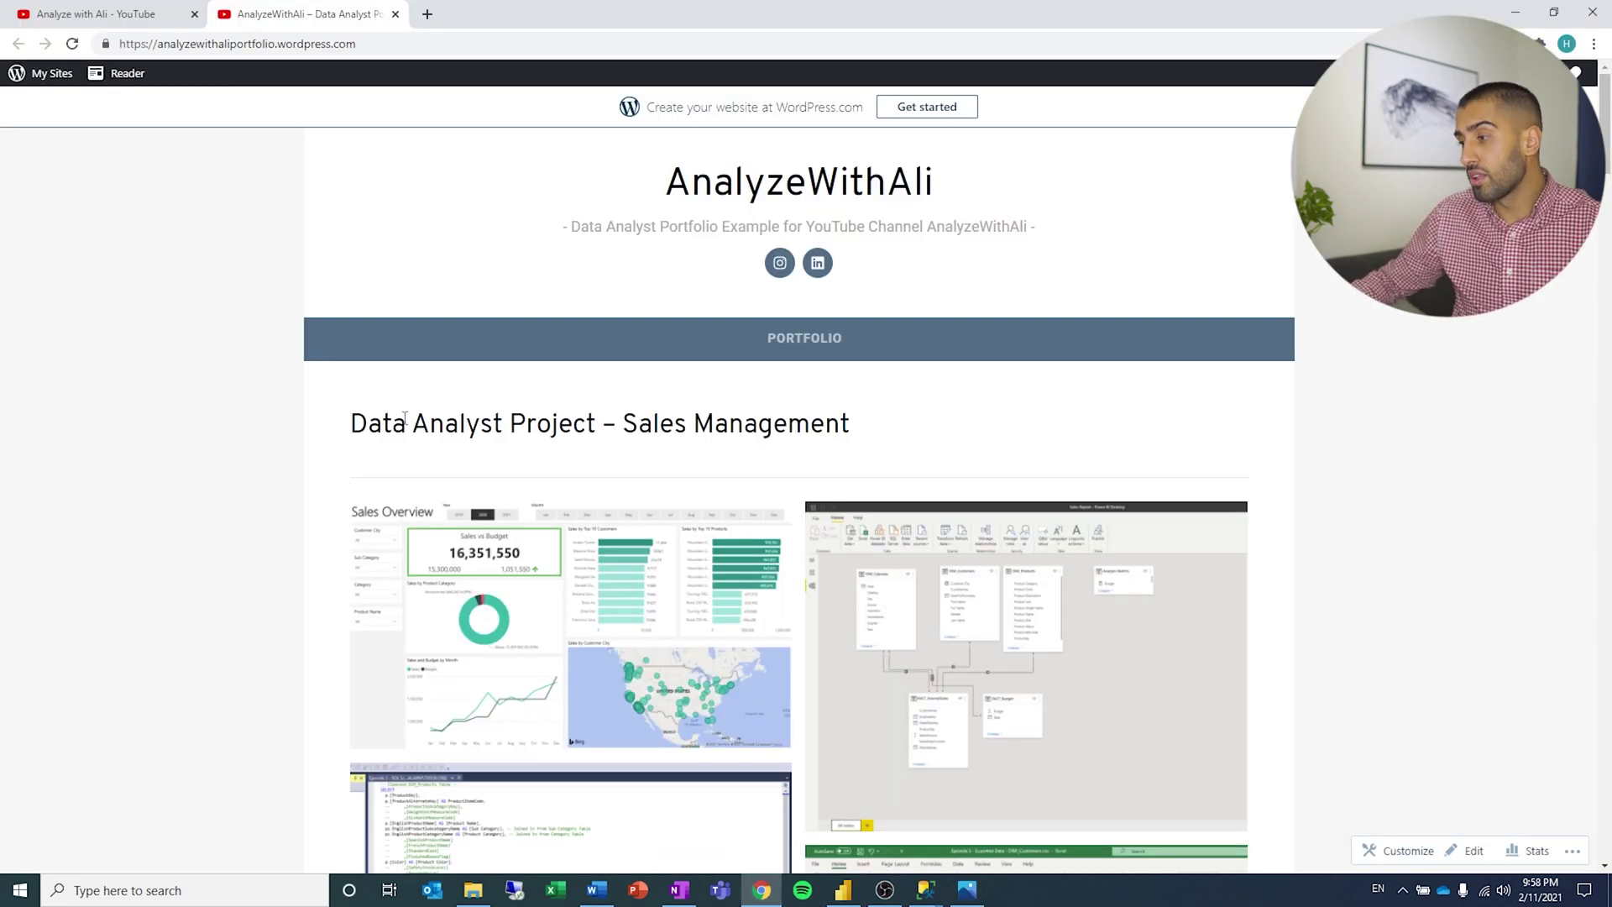
- Examine the heading and top project images of the Sales Management project on the AnalyzeWithAli portfolio page
{"action": "scroll", "coordinate": [401, 413], "scroll_direction": "down", "scroll_amount": 1}
{"action": "scroll", "coordinate": [395, 400], "scroll_direction": "up", "scroll_amount": 1}
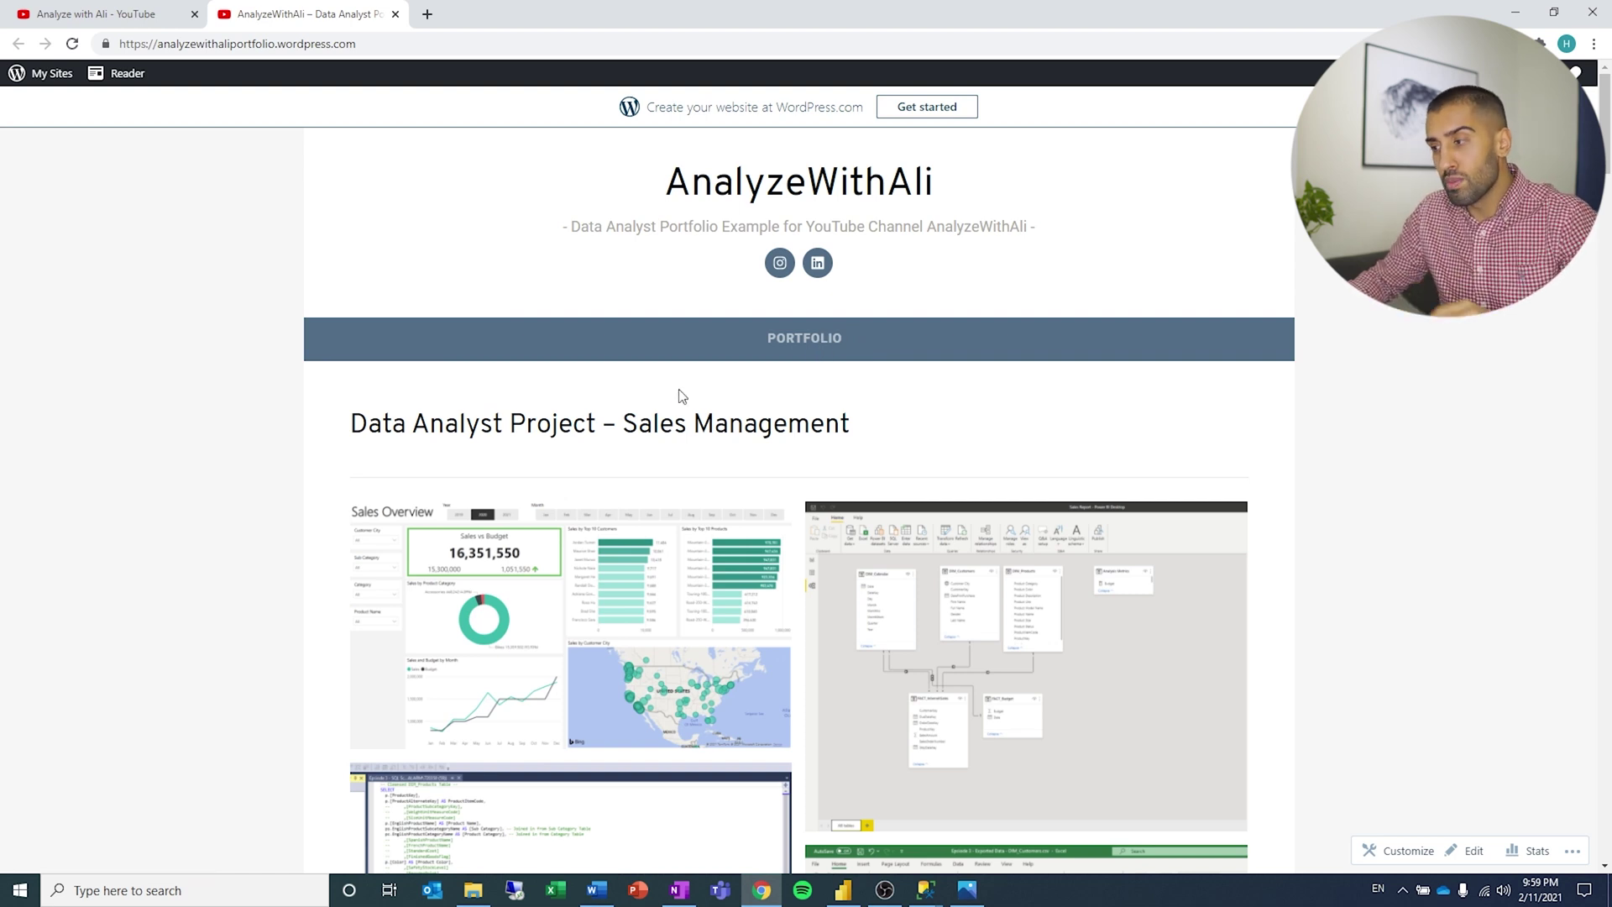
{"action": "scroll", "coordinate": [467, 417], "scroll_direction": "down", "scroll_amount": 2}
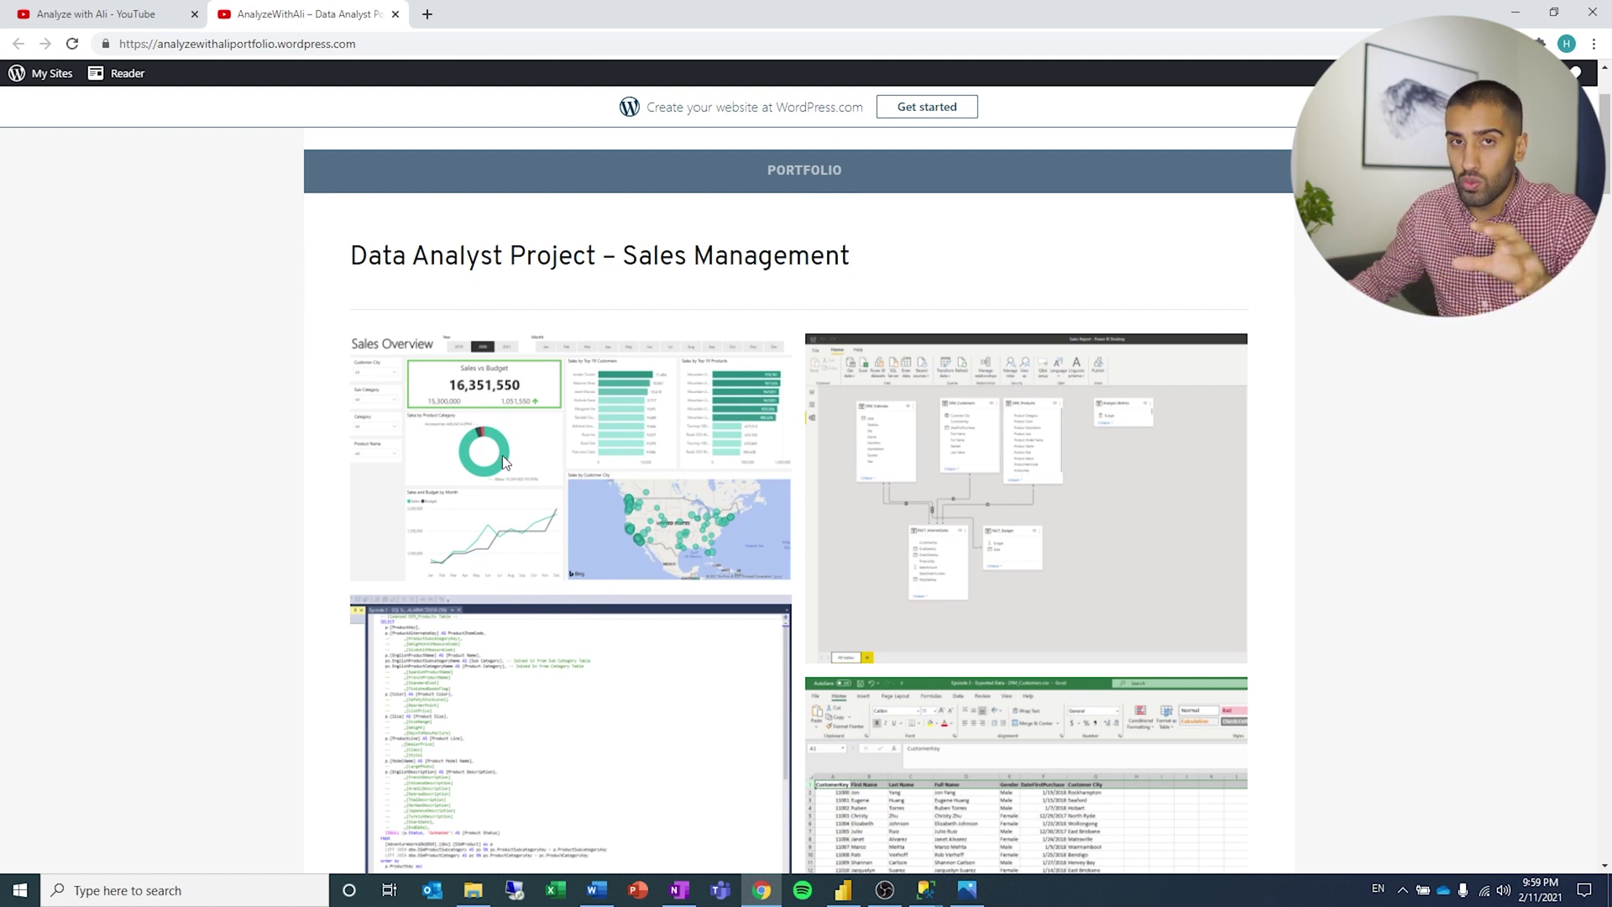
{"action": "scroll", "coordinate": [500, 428], "scroll_direction": "up", "scroll_amount": 2}
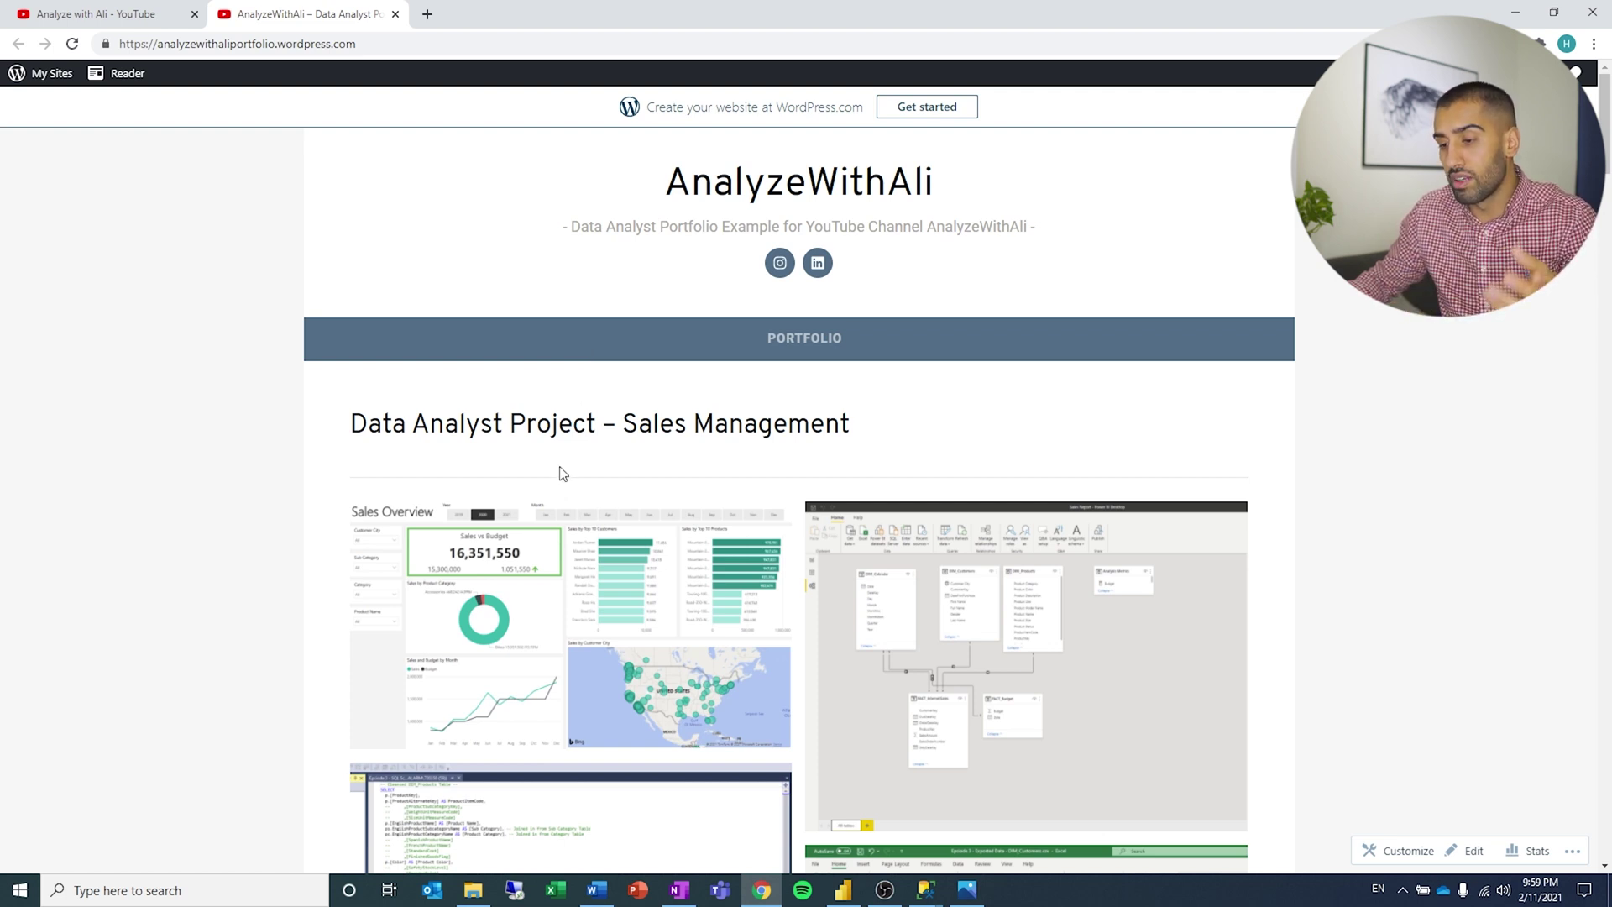
{"action": "scroll", "coordinate": [563, 472], "scroll_direction": "down", "scroll_amount": 4}
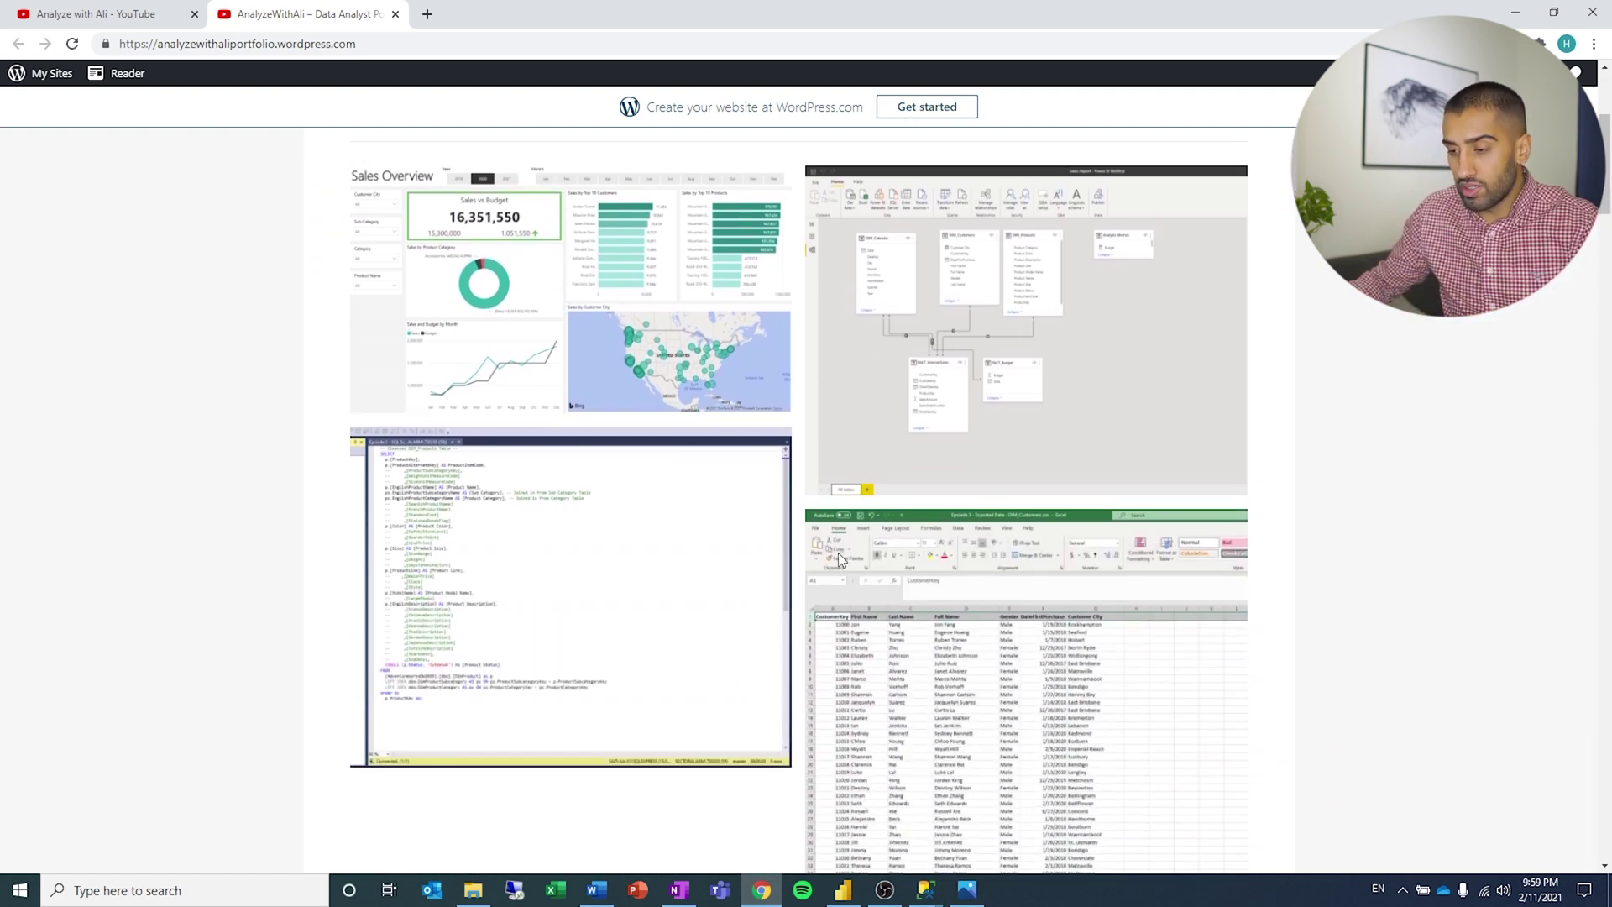
{"action": "scroll", "coordinate": [945, 428], "scroll_direction": "up", "scroll_amount": 4}
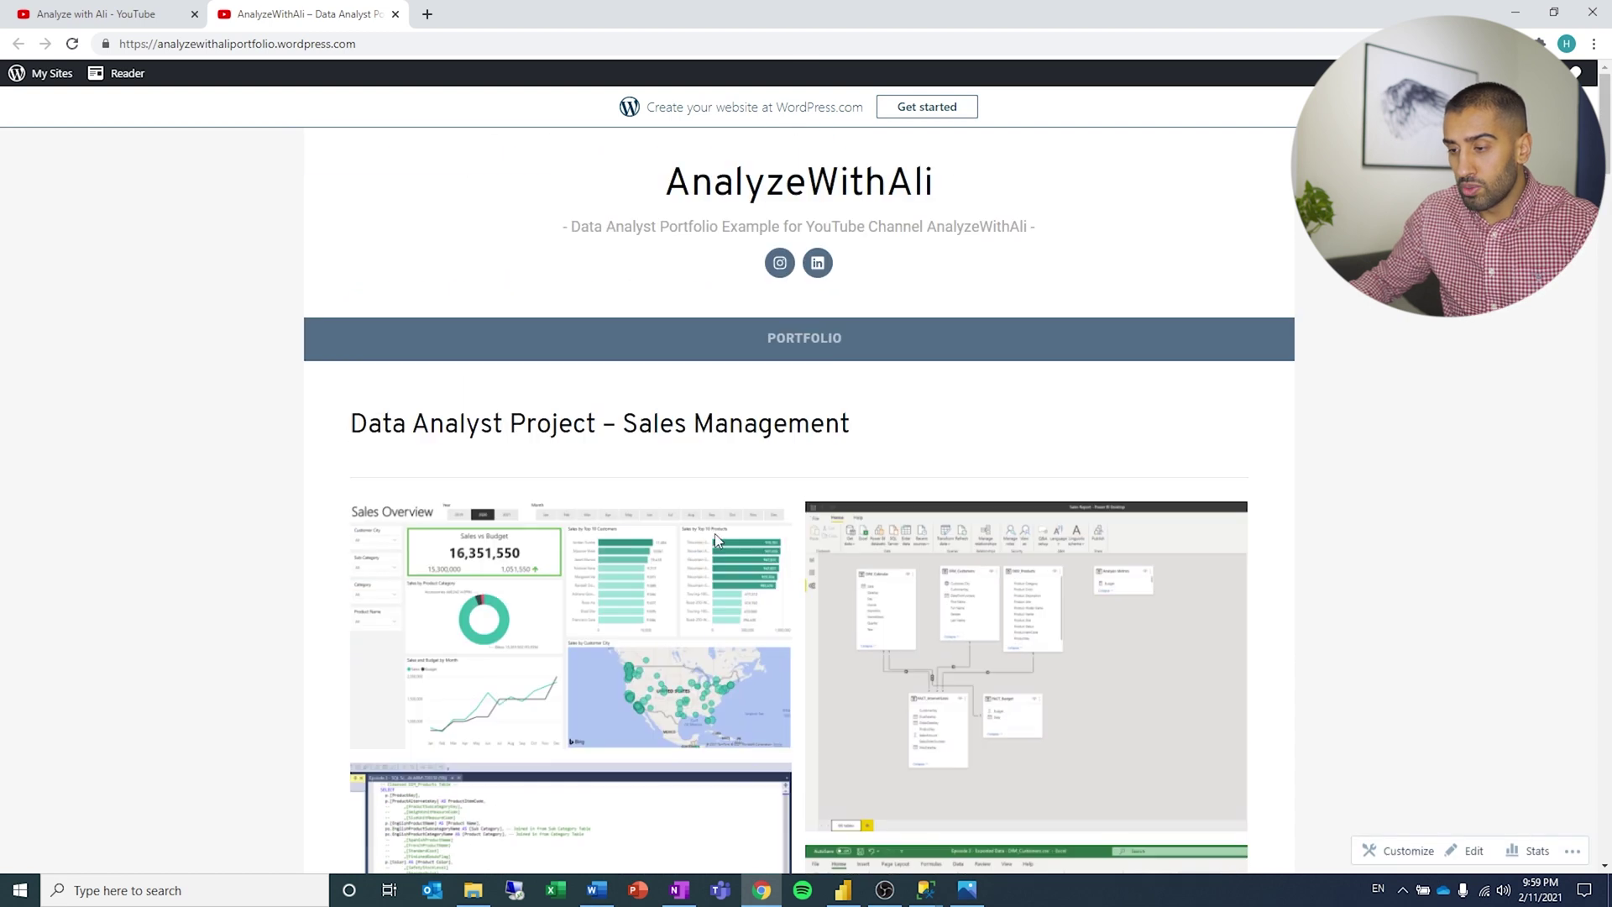
{"action": "scroll", "coordinate": [892, 472], "scroll_direction": "down", "scroll_amount": 2}
{"action": "scroll", "coordinate": [770, 535], "scroll_direction": "up", "scroll_amount": 2}
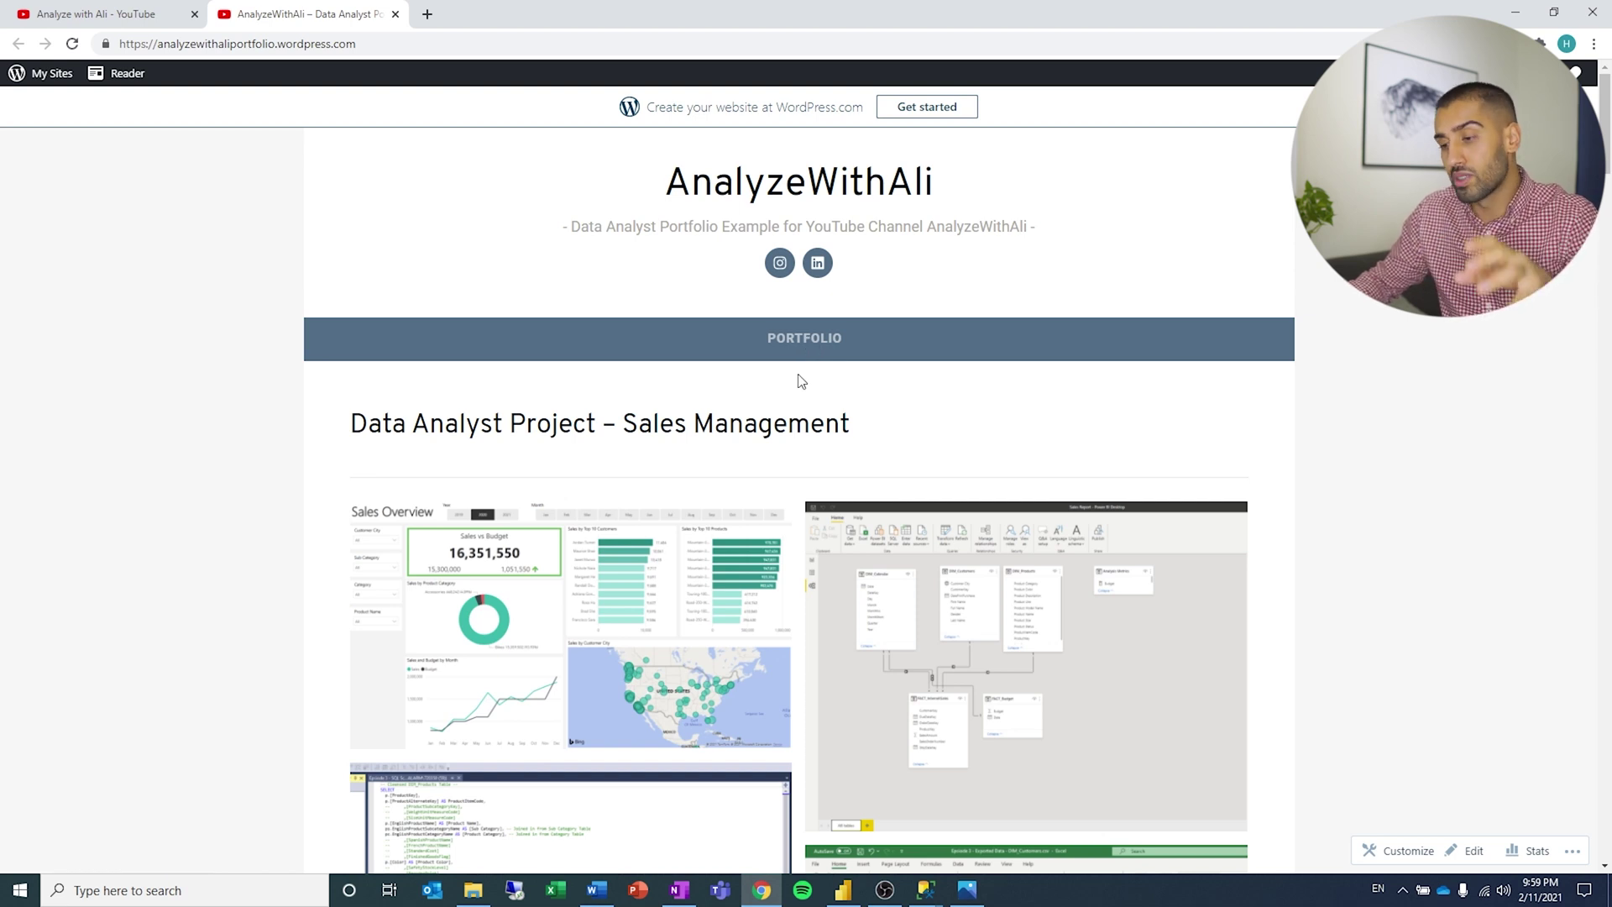
{"action": "scroll", "coordinate": [800, 382], "scroll_direction": "down", "scroll_amount": 2}
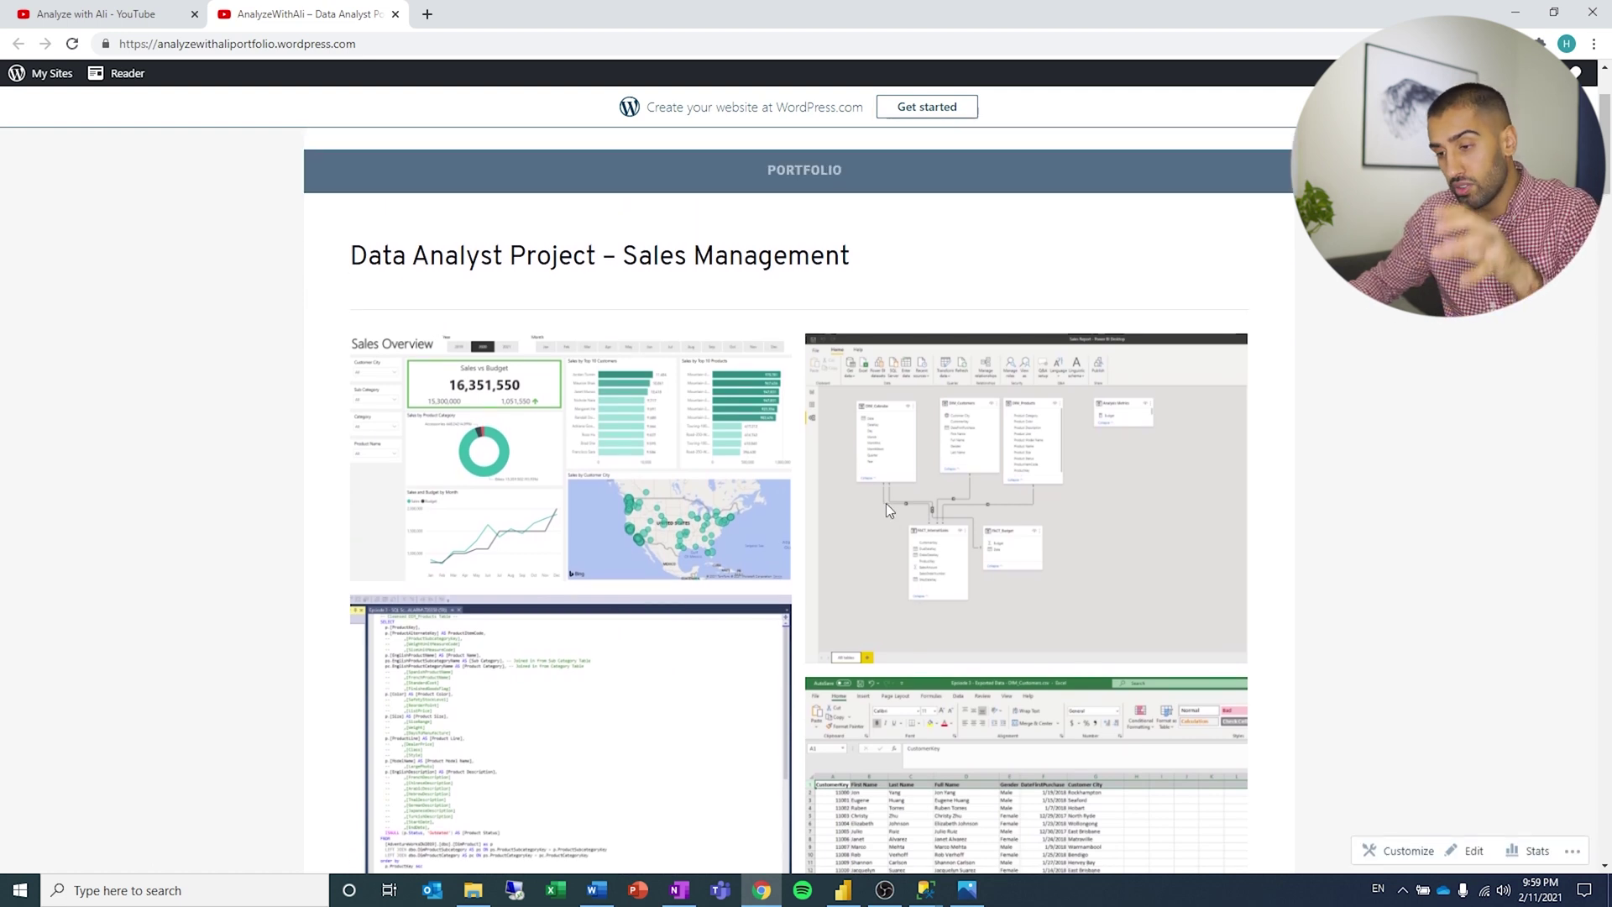
- Read through the portfolio's user stories, SQL cleansing scripts, data model and Sales Management Dashboard sections
{"action": "scroll", "coordinate": [884, 500], "scroll_direction": "down", "scroll_amount": 6}
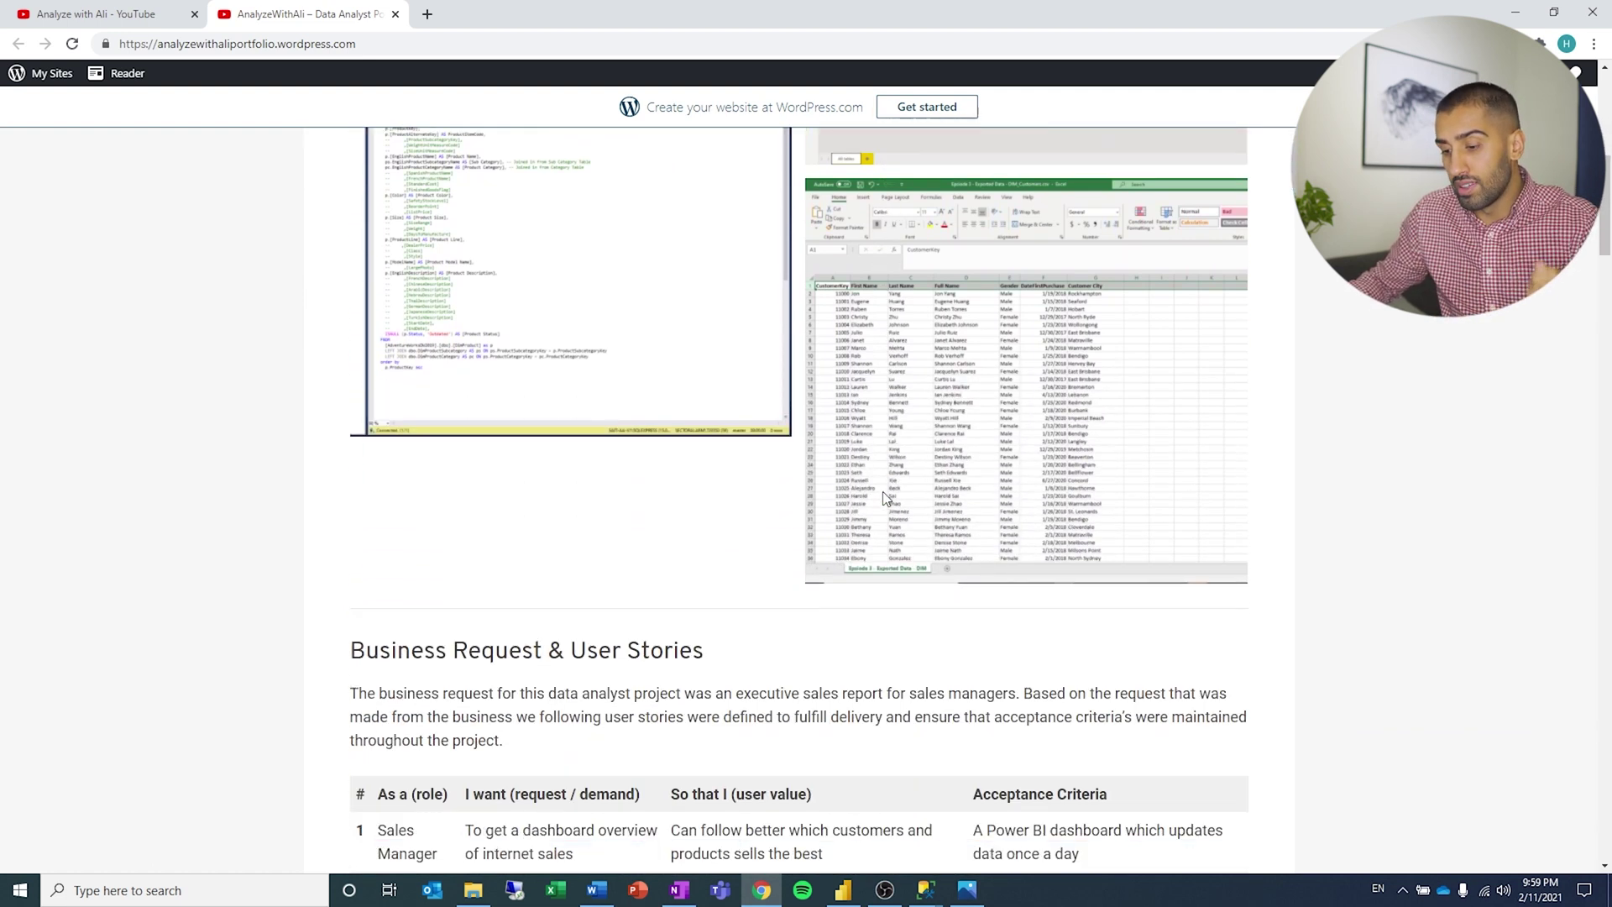
{"action": "scroll", "coordinate": [883, 491], "scroll_direction": "down", "scroll_amount": 5}
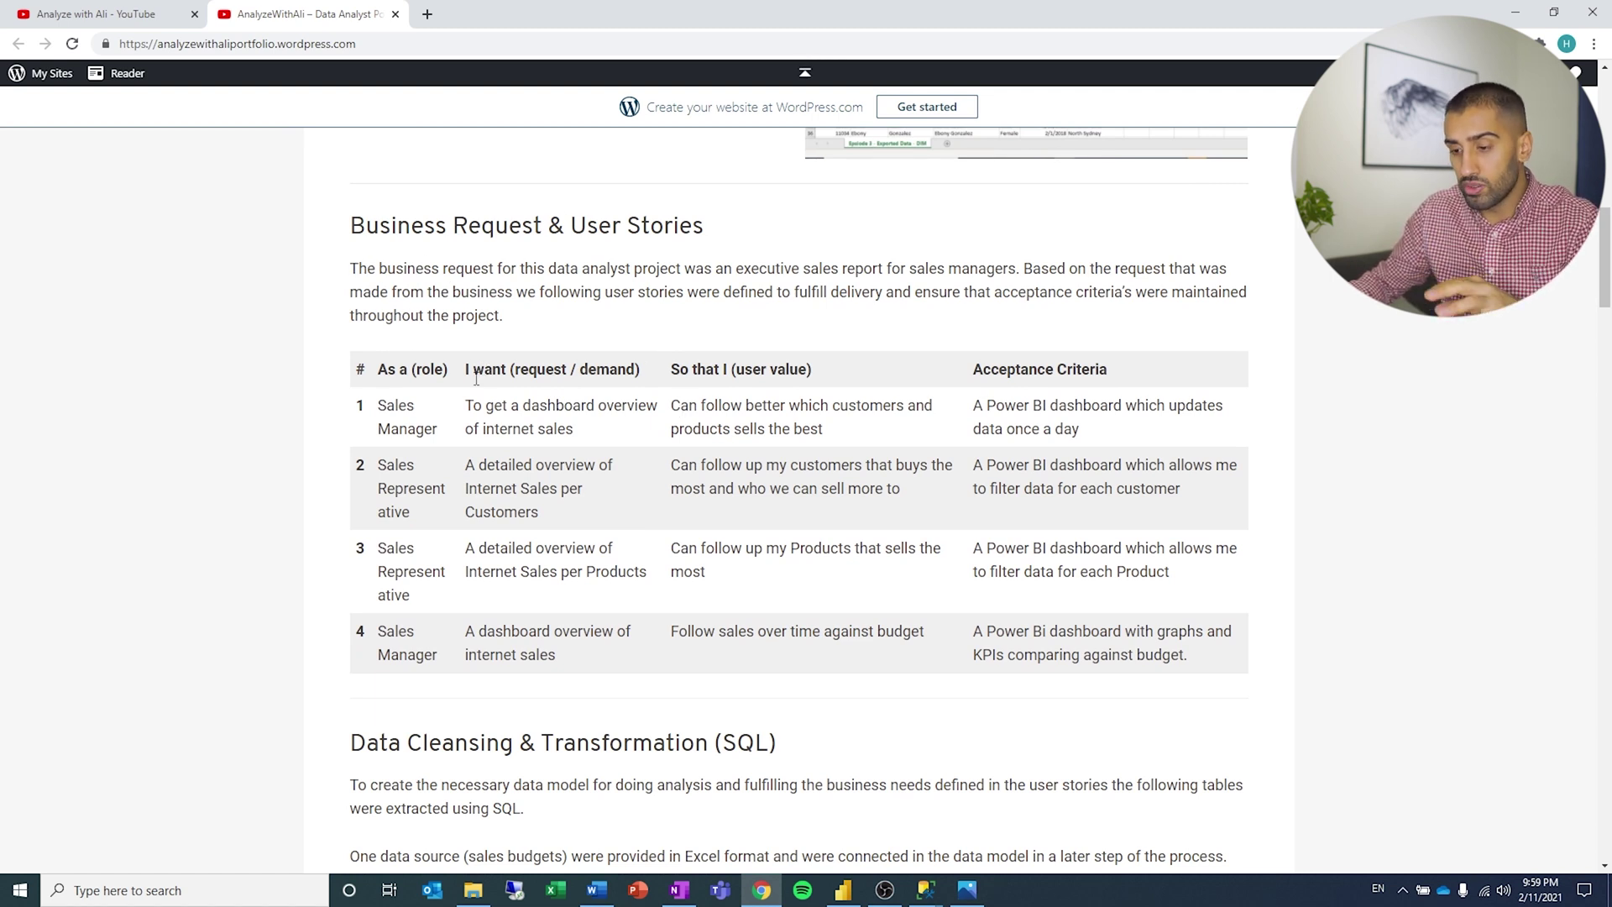
{"action": "scroll", "coordinate": [454, 388], "scroll_direction": "down", "scroll_amount": 5}
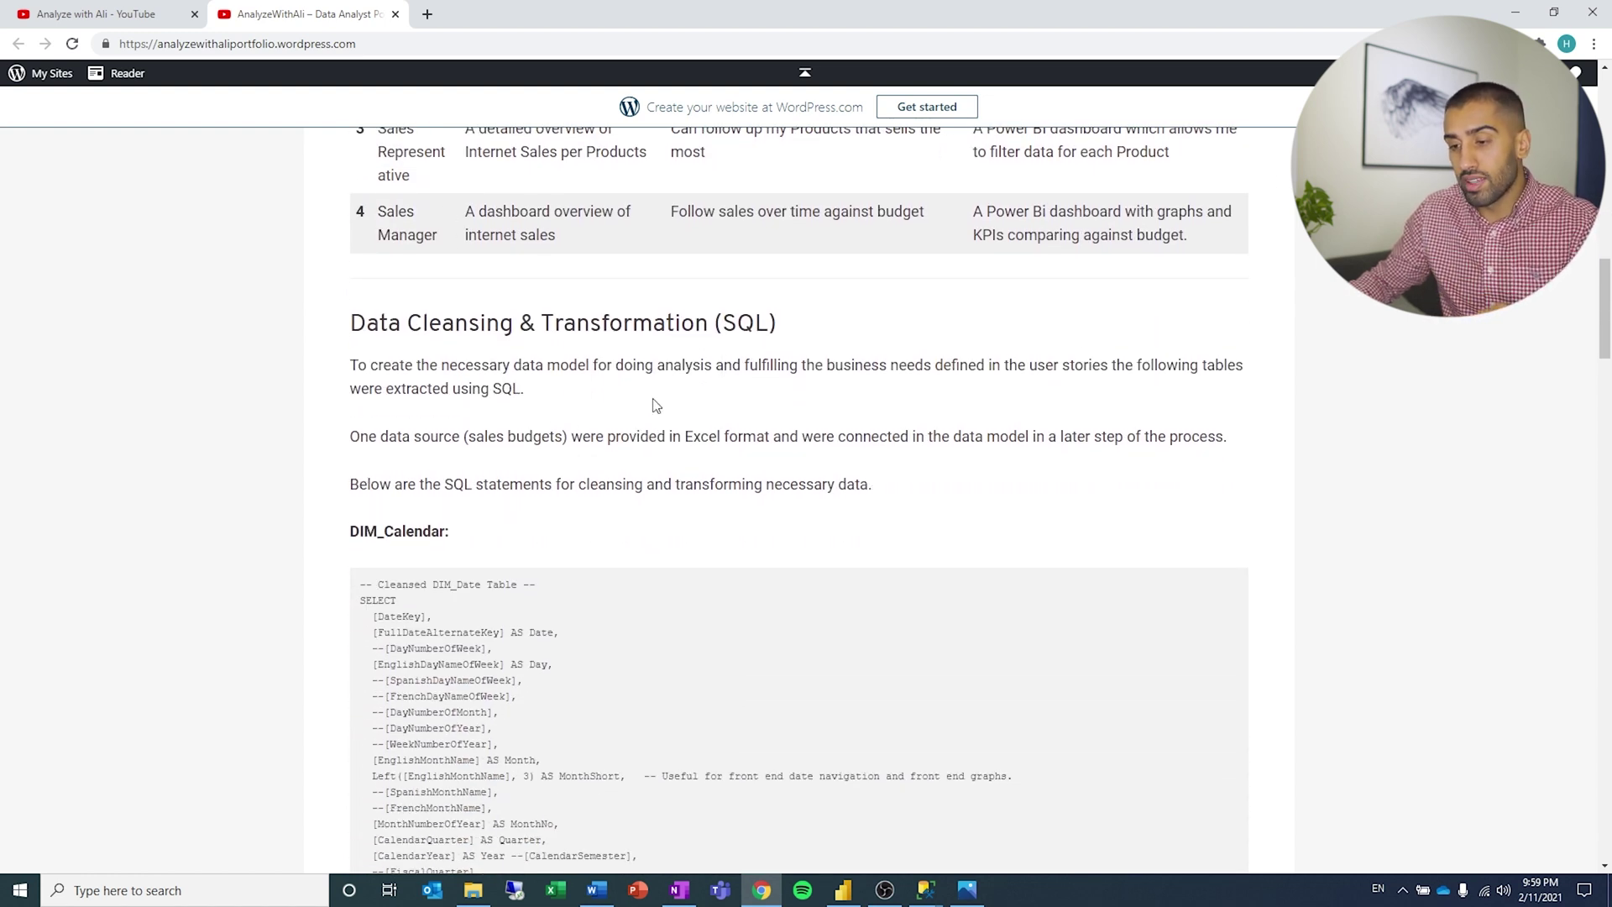
{"action": "scroll", "coordinate": [449, 405], "scroll_direction": "down", "scroll_amount": 2}
{"action": "scroll", "coordinate": [445, 405], "scroll_direction": "down", "scroll_amount": 8}
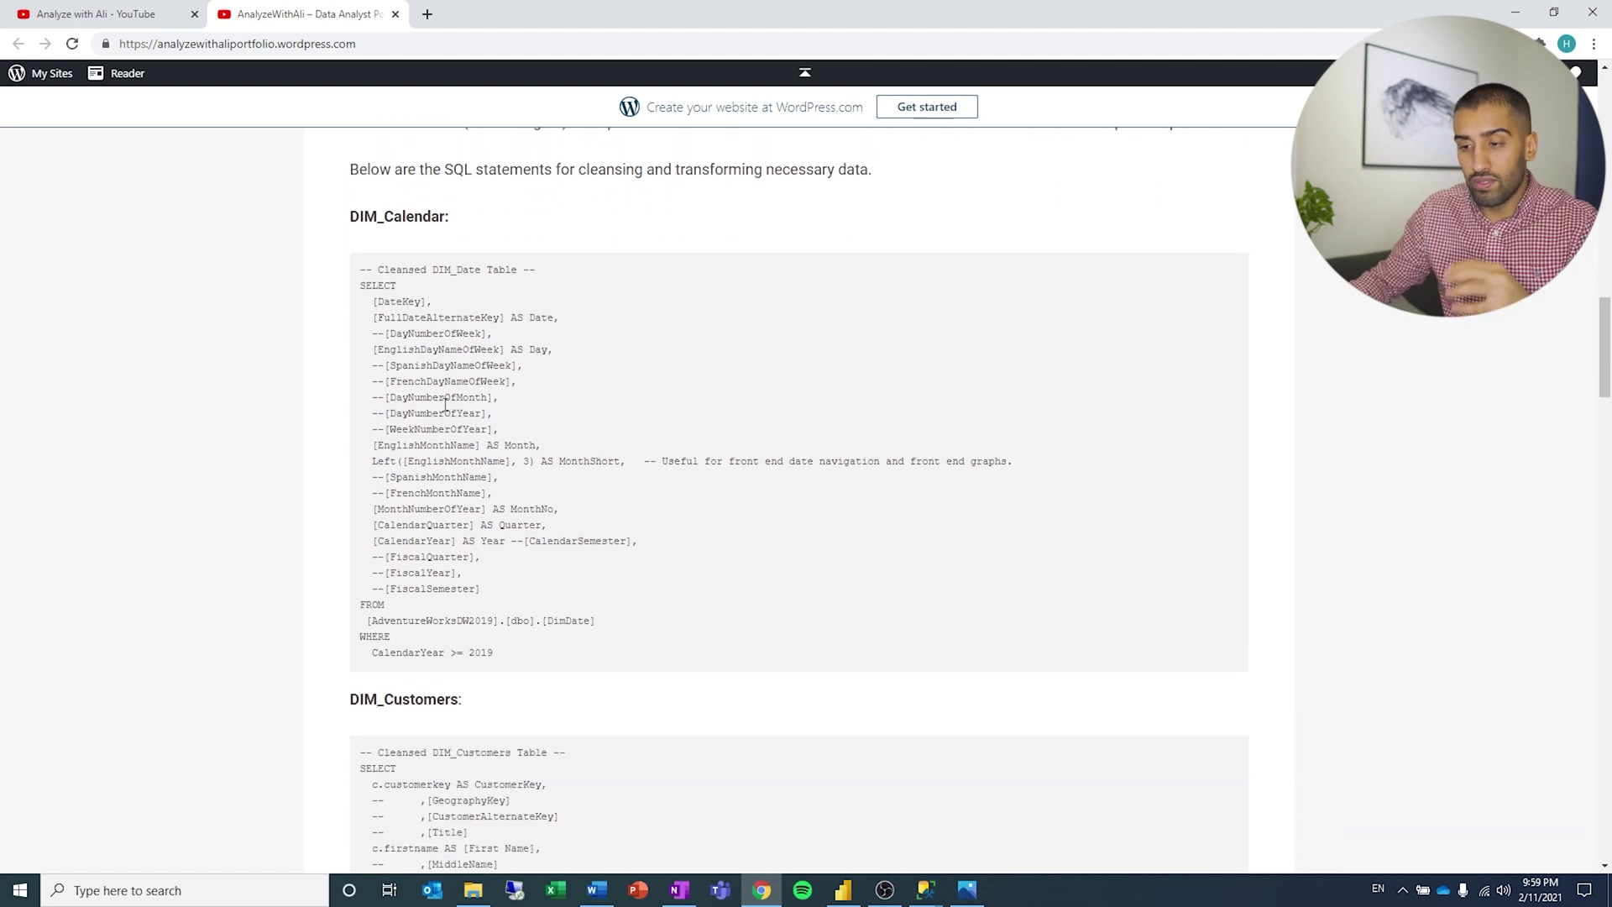
{"action": "scroll", "coordinate": [443, 405], "scroll_direction": "down", "scroll_amount": 20}
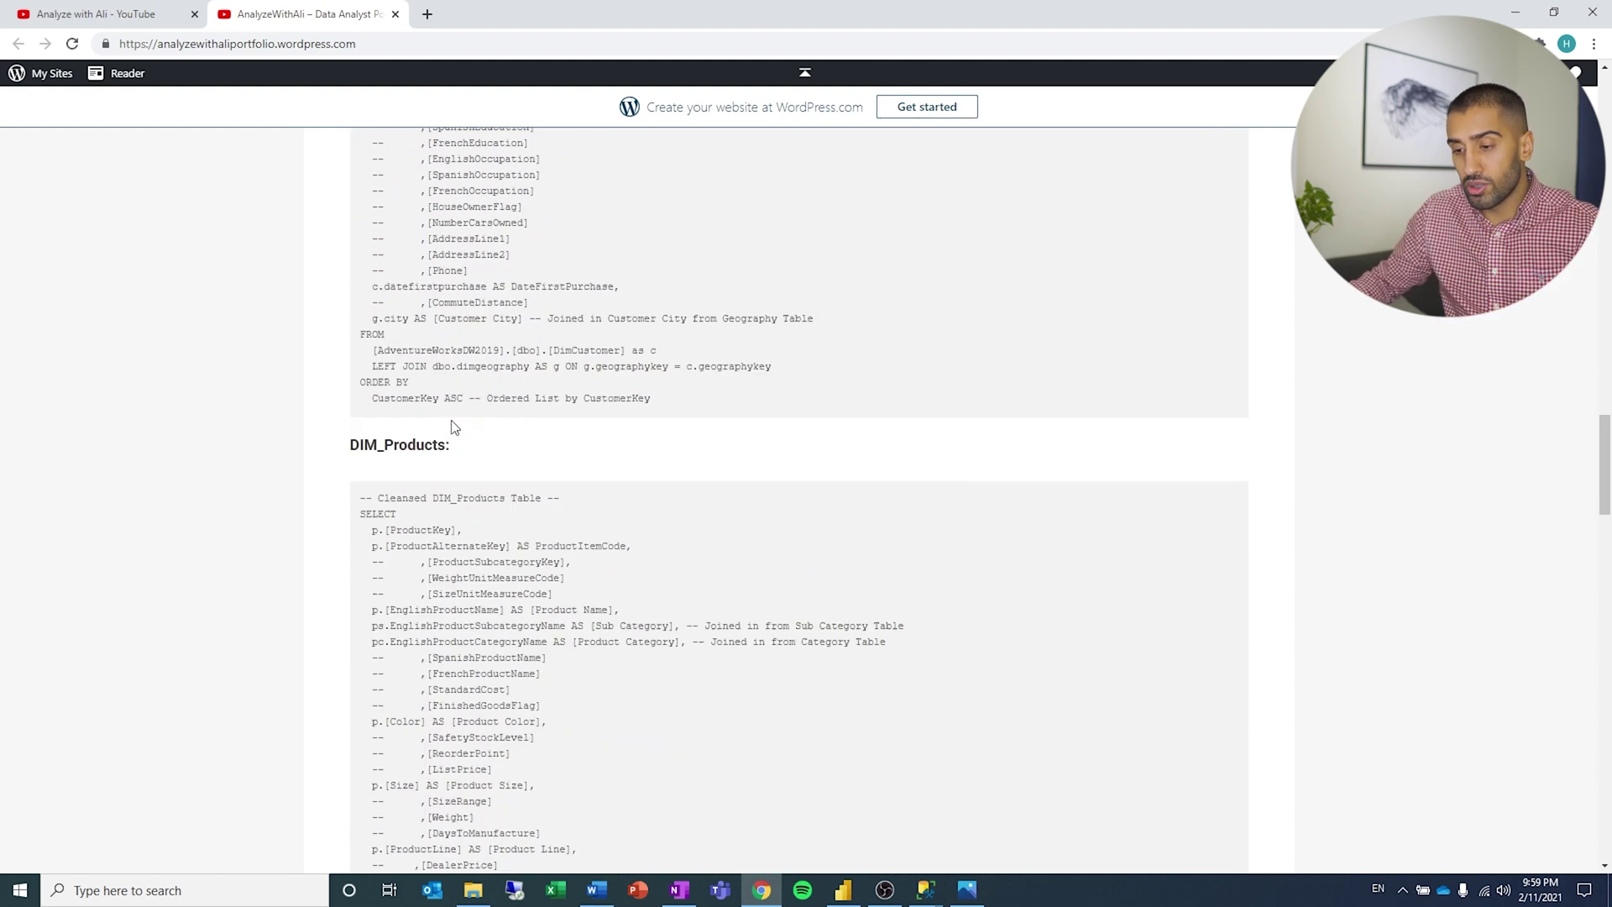
{"action": "scroll", "coordinate": [452, 429], "scroll_direction": "down", "scroll_amount": 6}
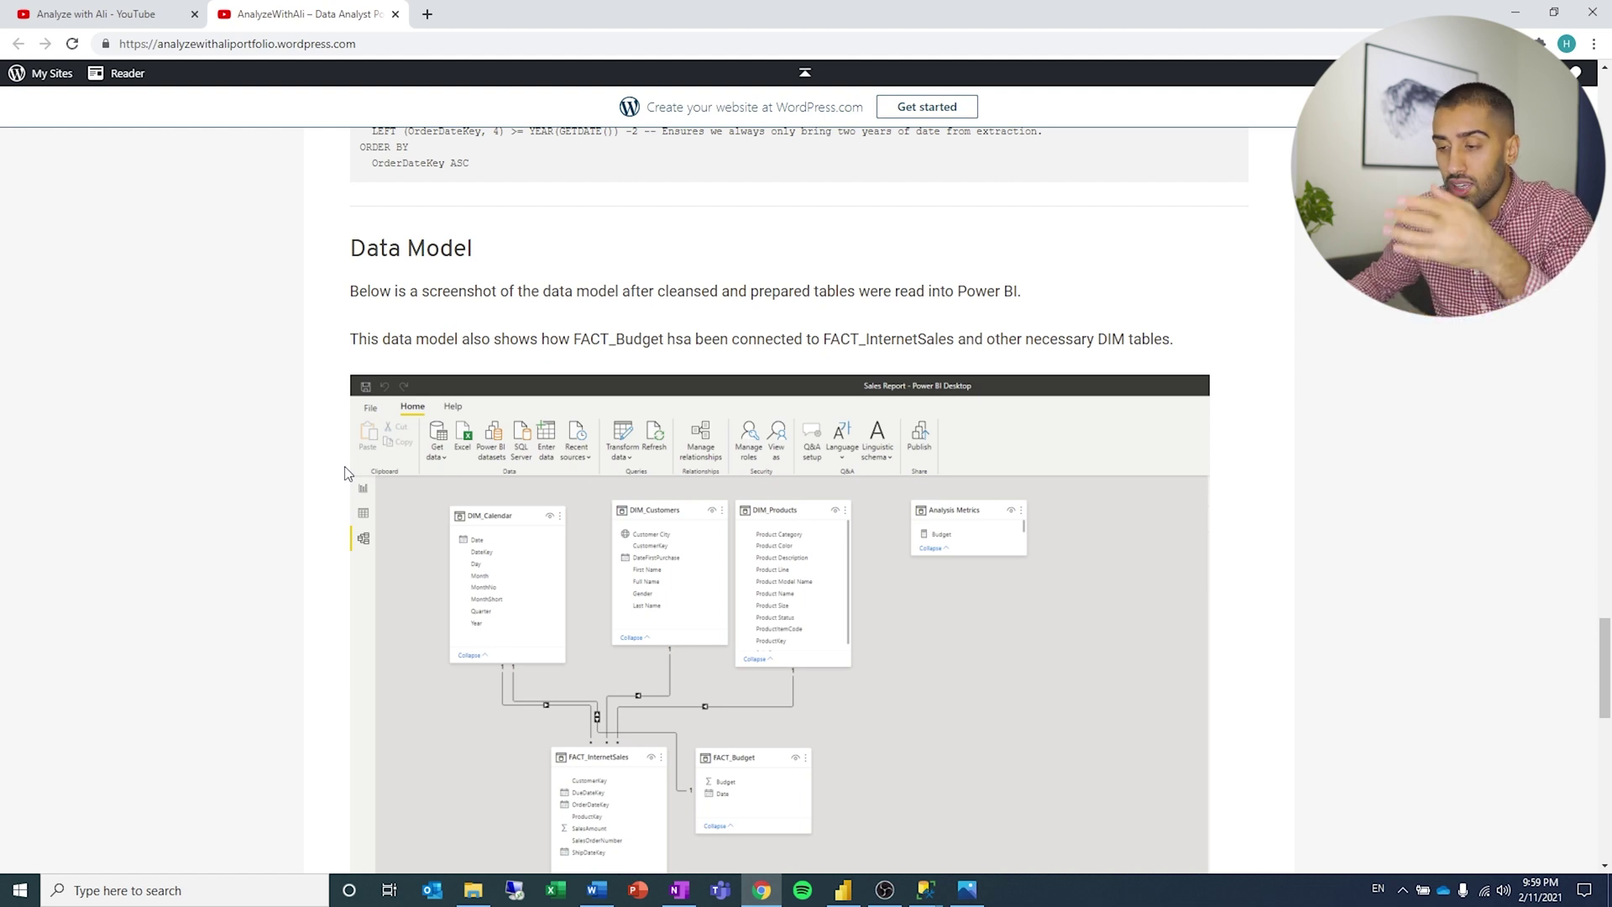
{"action": "scroll", "coordinate": [347, 470], "scroll_direction": "down", "scroll_amount": 6}
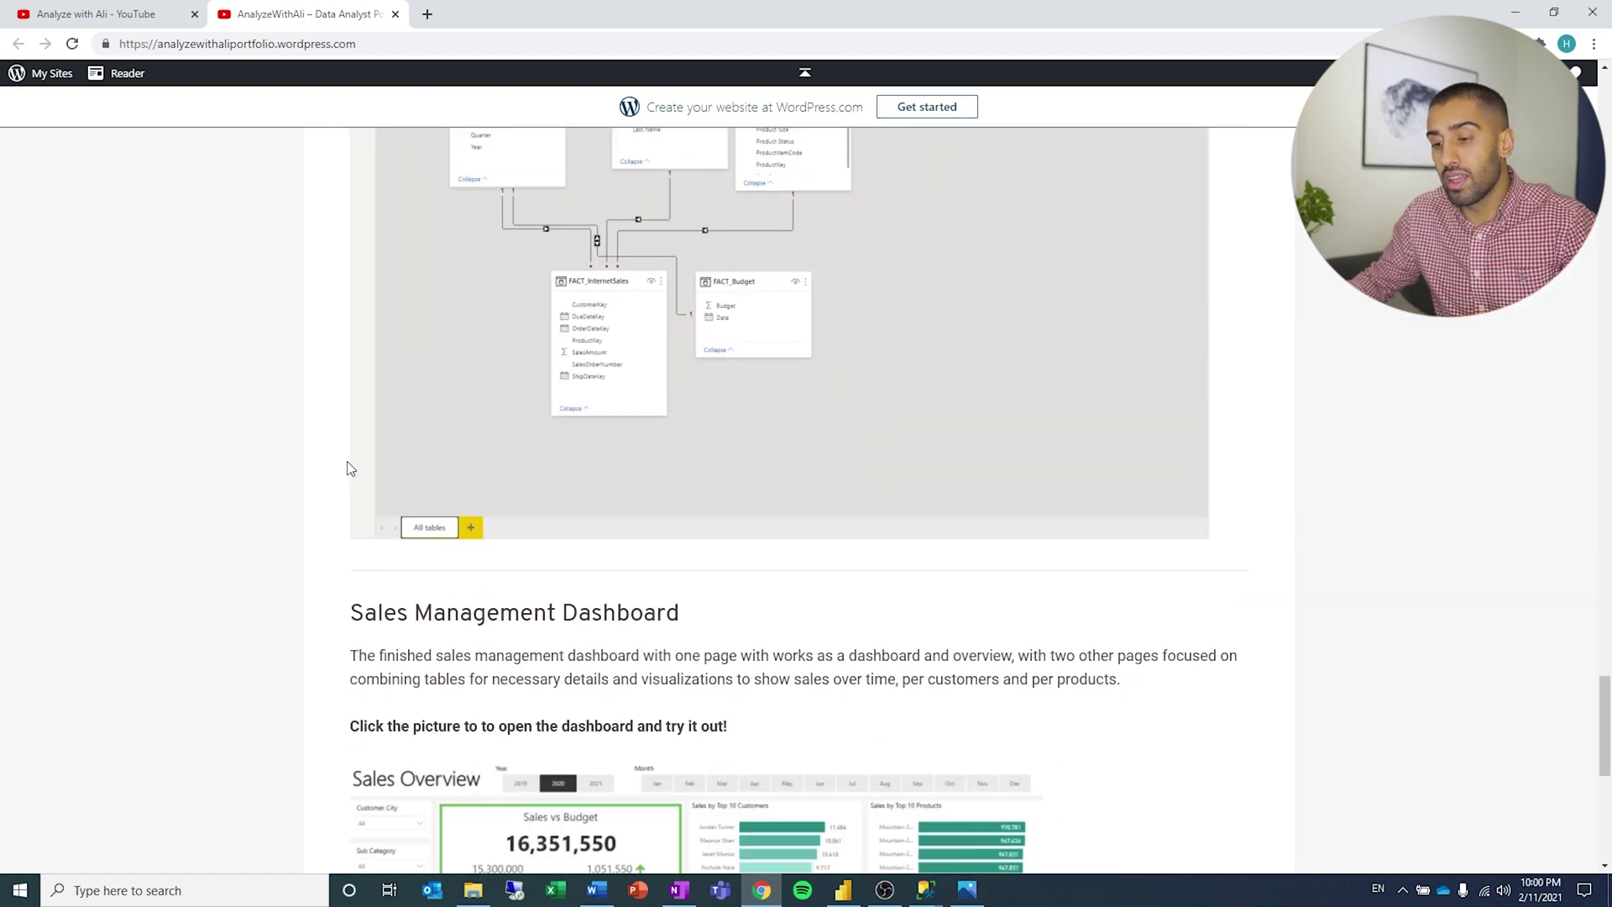
{"action": "scroll", "coordinate": [350, 469], "scroll_direction": "down", "scroll_amount": 5}
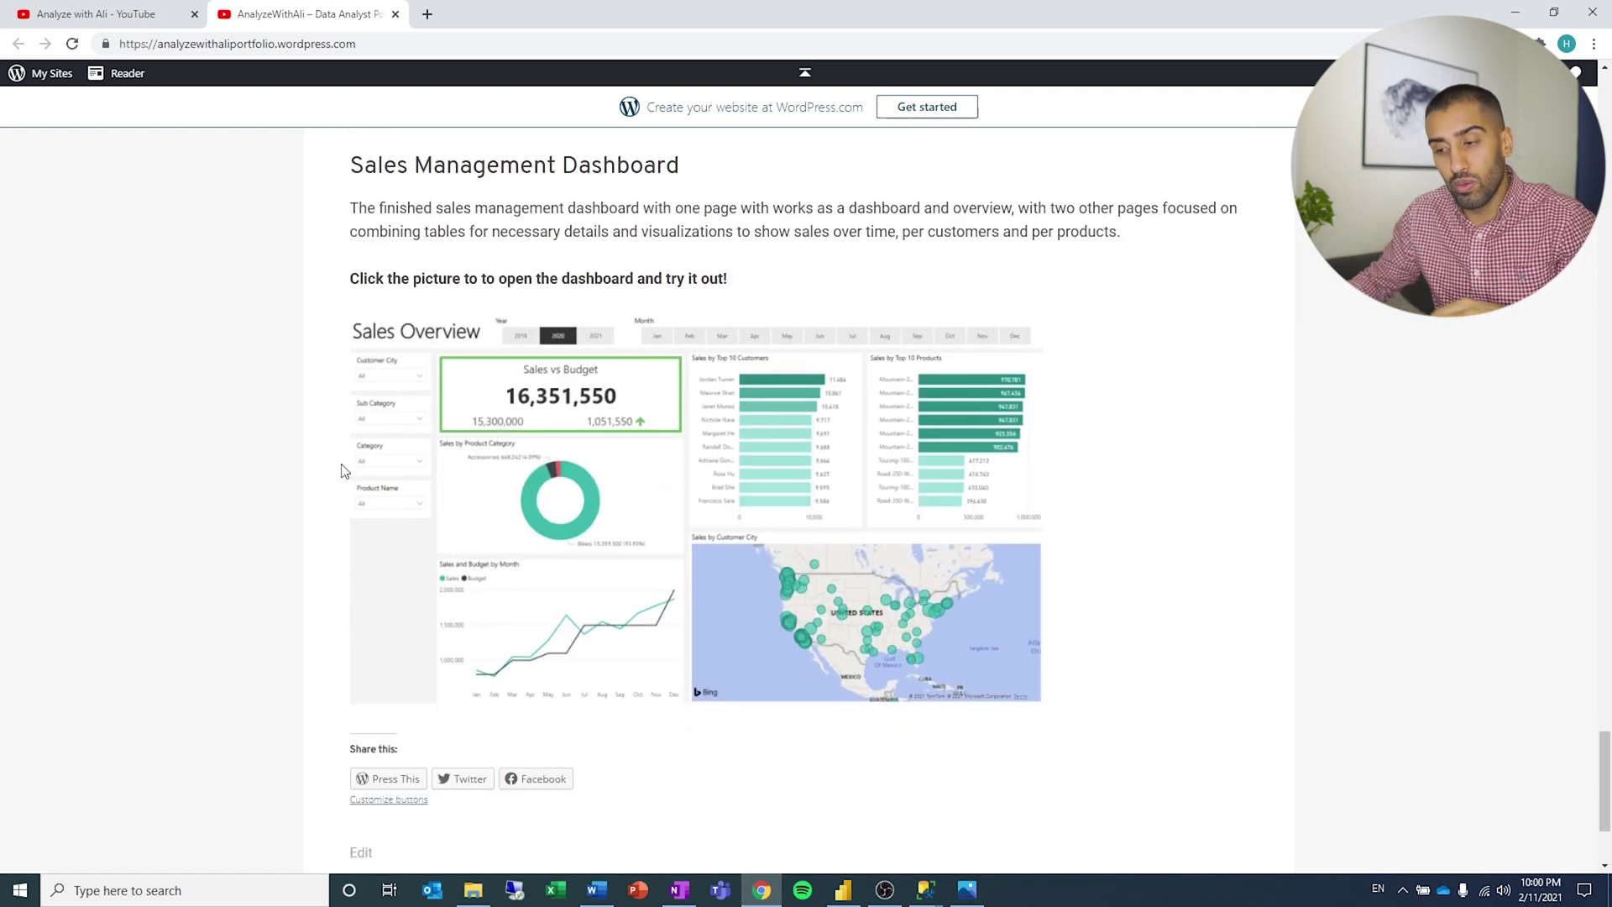
- Open the interactive Sales Overview dashboard from its picture and return to the portfolio page
{"action": "left_click", "coordinate": [615, 500]}
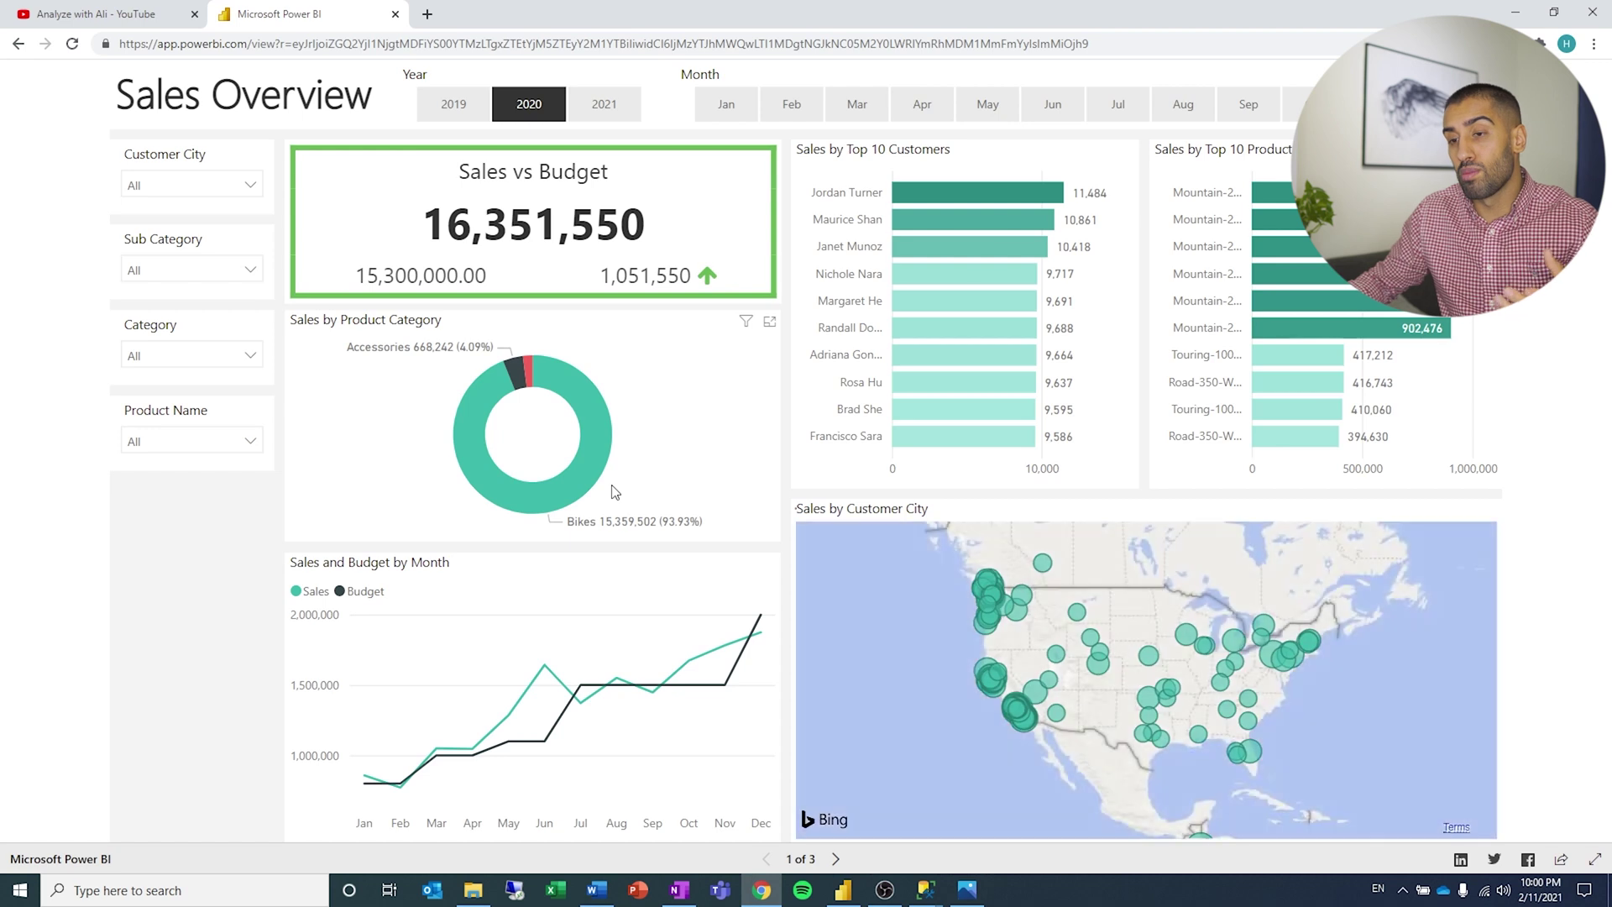
{"action": "left_click", "coordinate": [18, 48]}
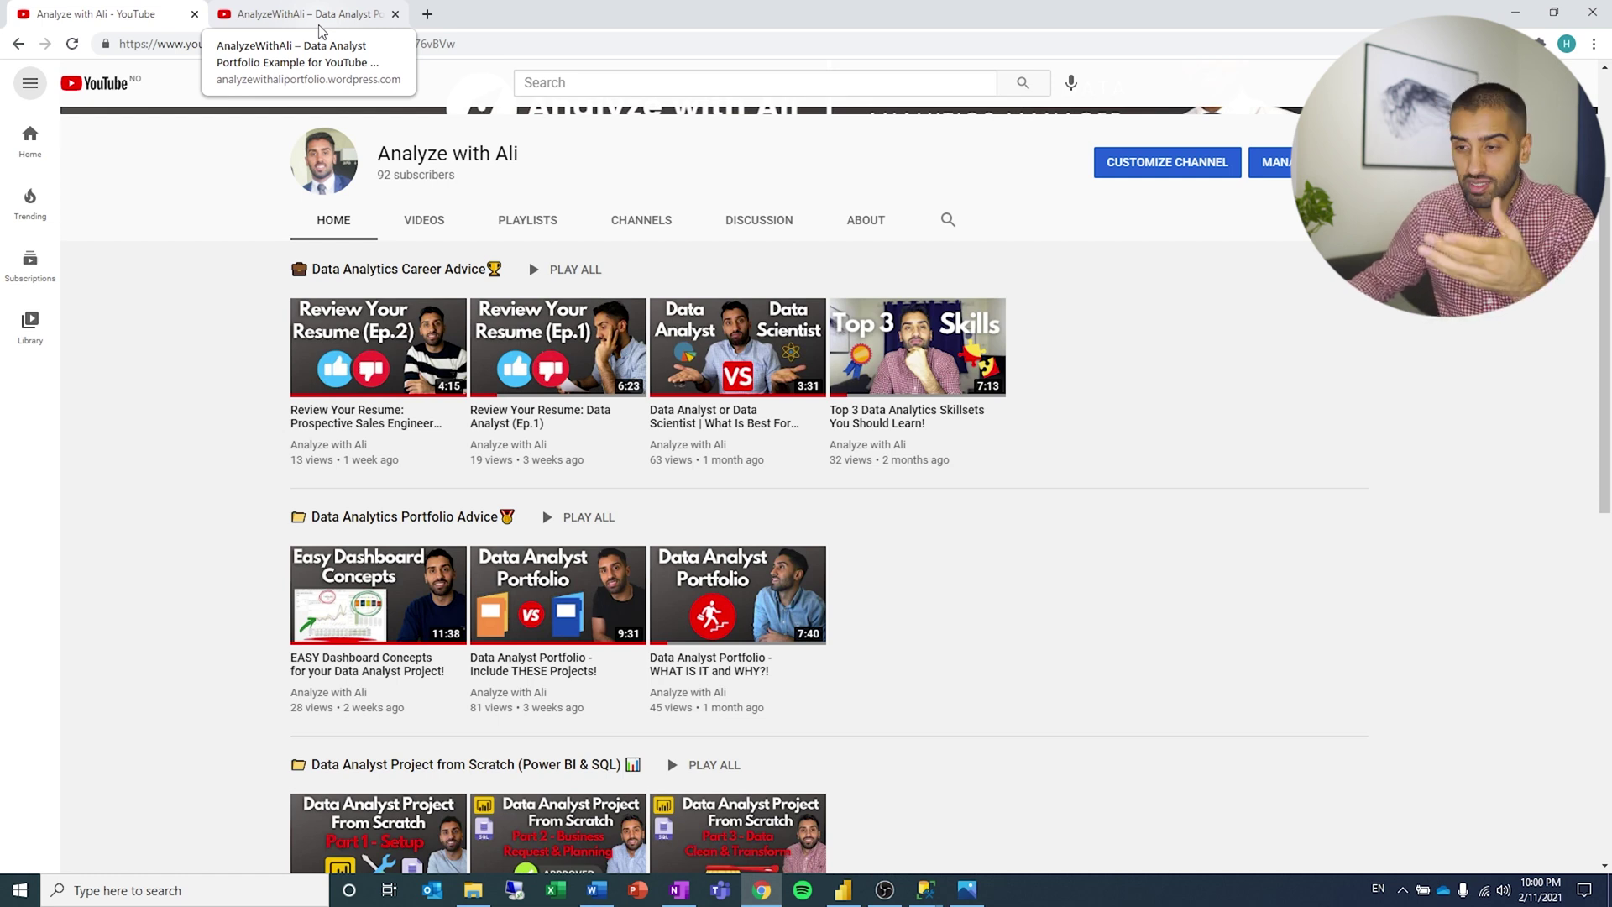
{"action": "left_click", "coordinate": [294, 19]}
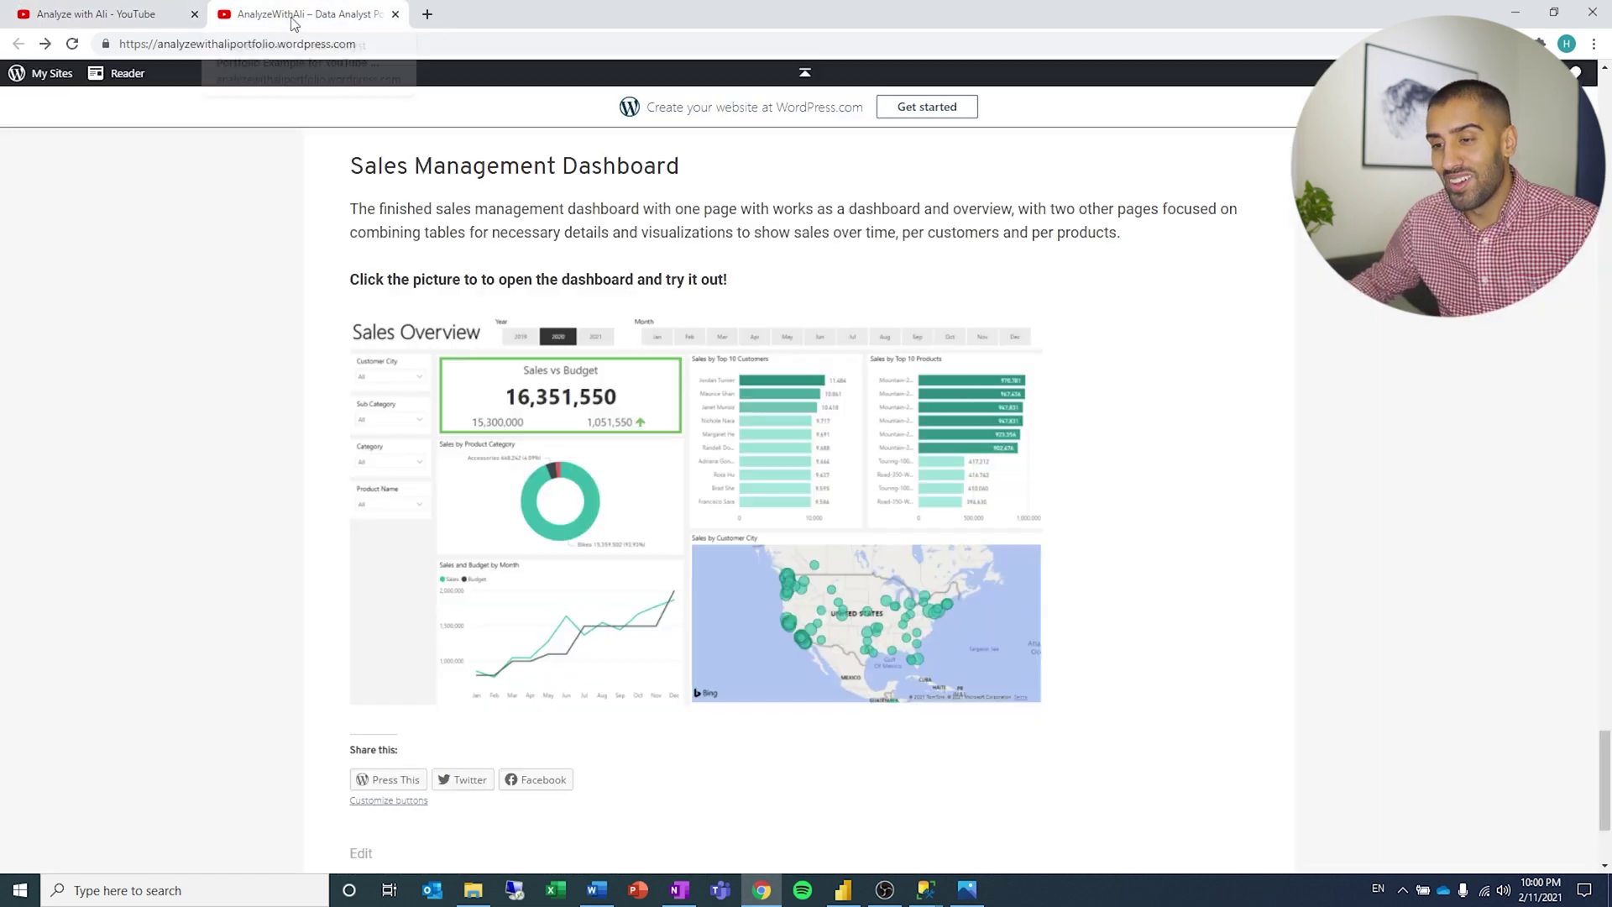
- Add a new WordPress.com site called "Test Portfolio Walkthrough" and skip choosing a domain
{"action": "left_click", "coordinate": [48, 77]}
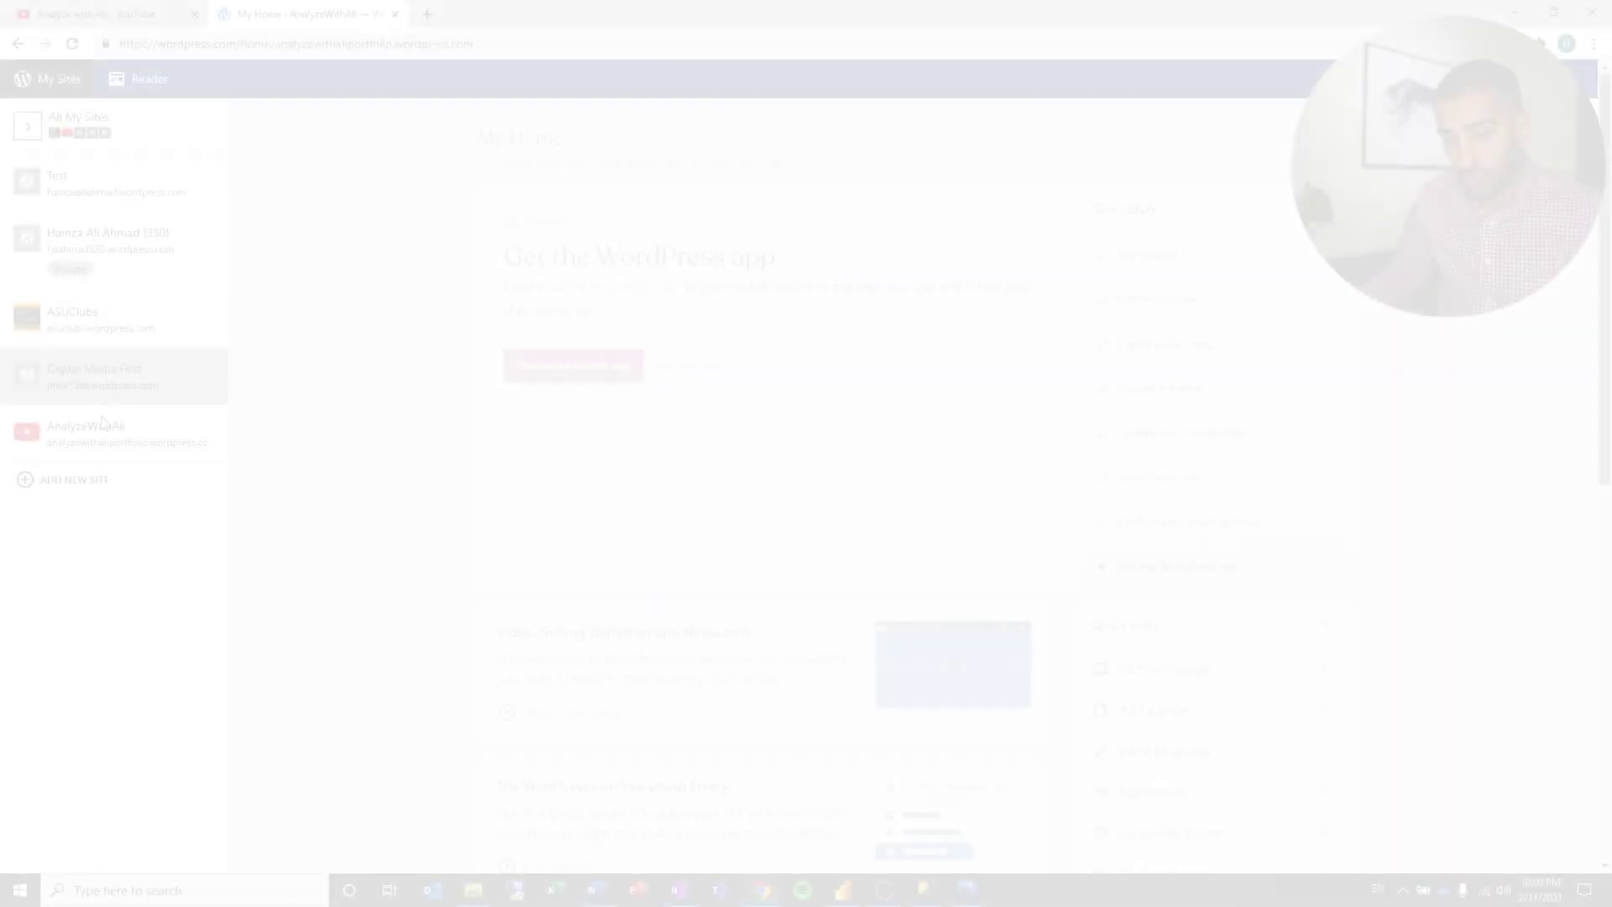
{"action": "left_click", "coordinate": [93, 484]}
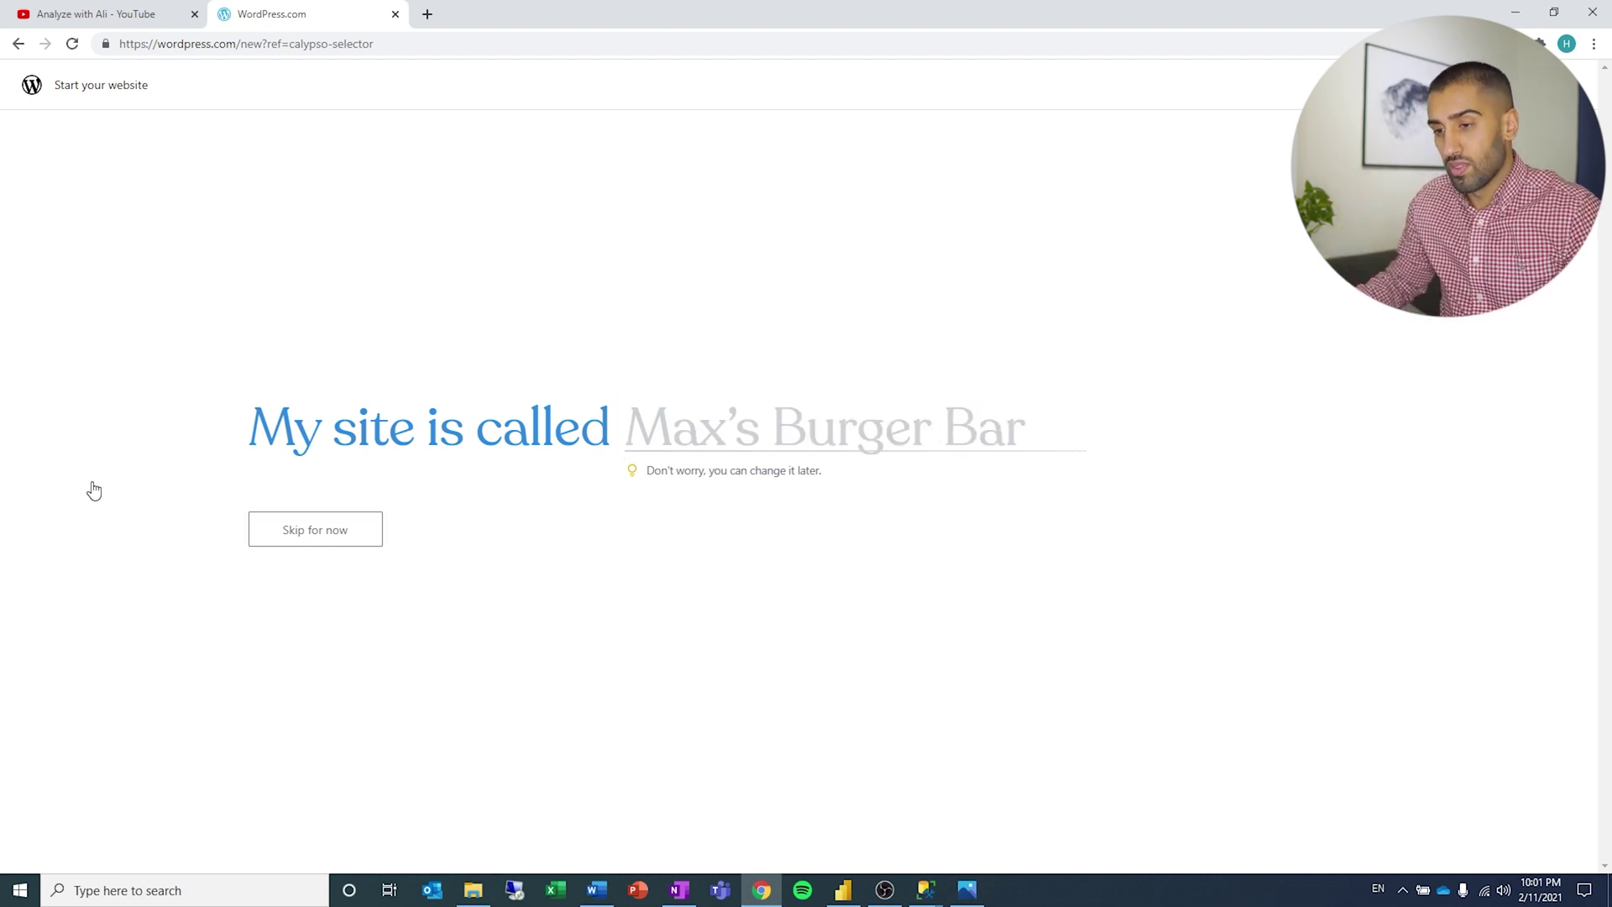
{"action": "left_click", "coordinate": [810, 430]}
{"action": "type", "text": "Test Portfo"}
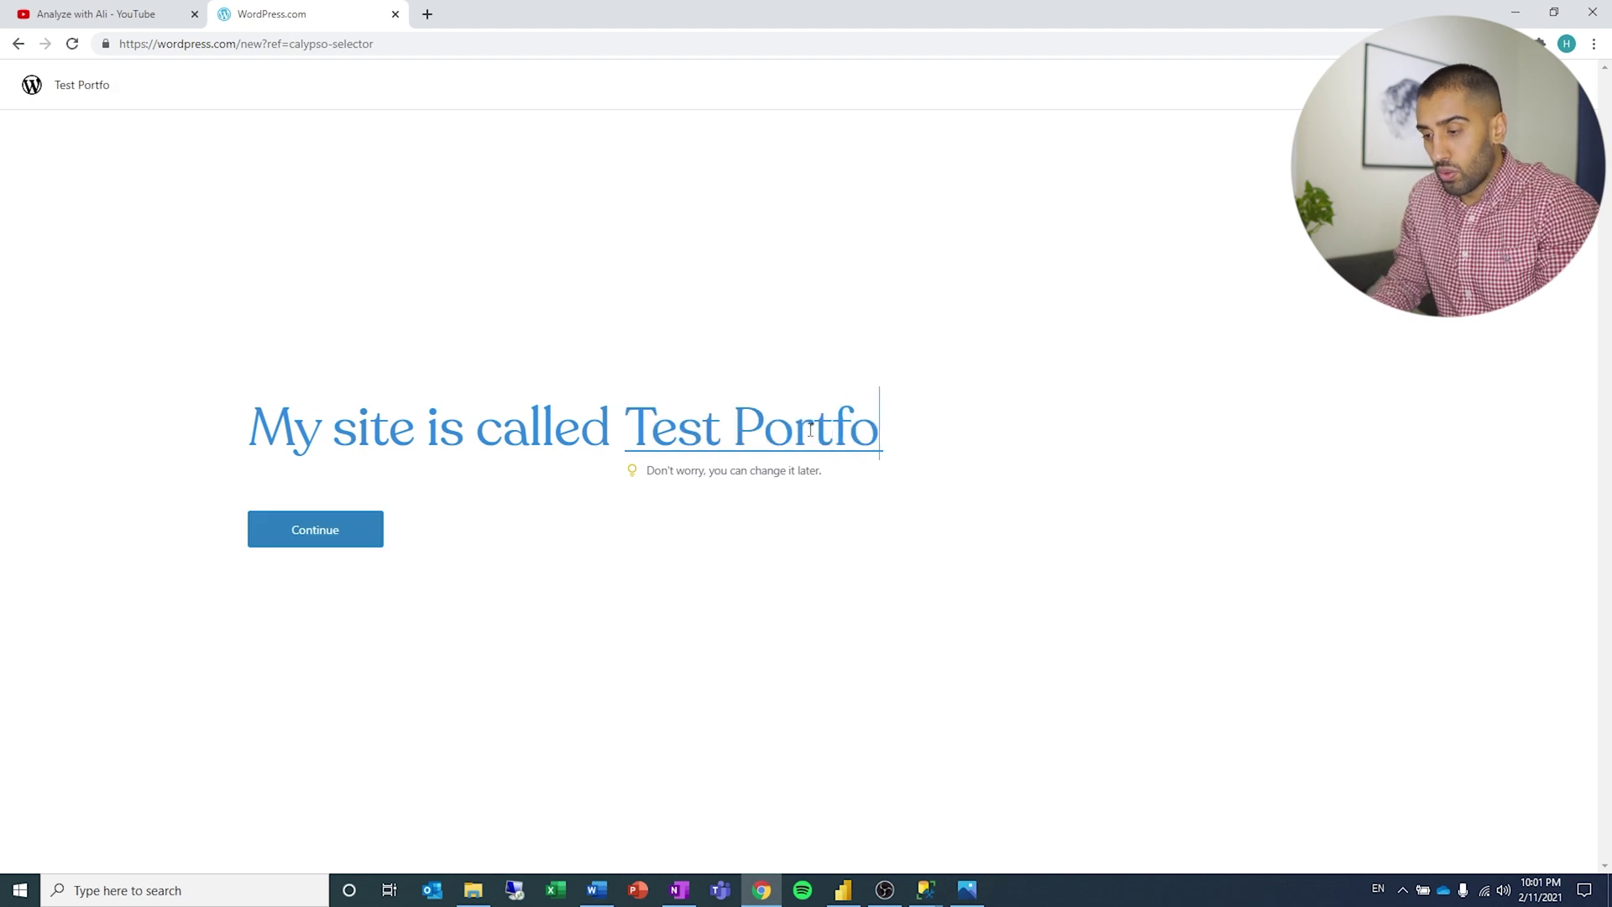
{"action": "type", "text": "lio Walkthrough"}
{"action": "left_click", "coordinate": [290, 530]}
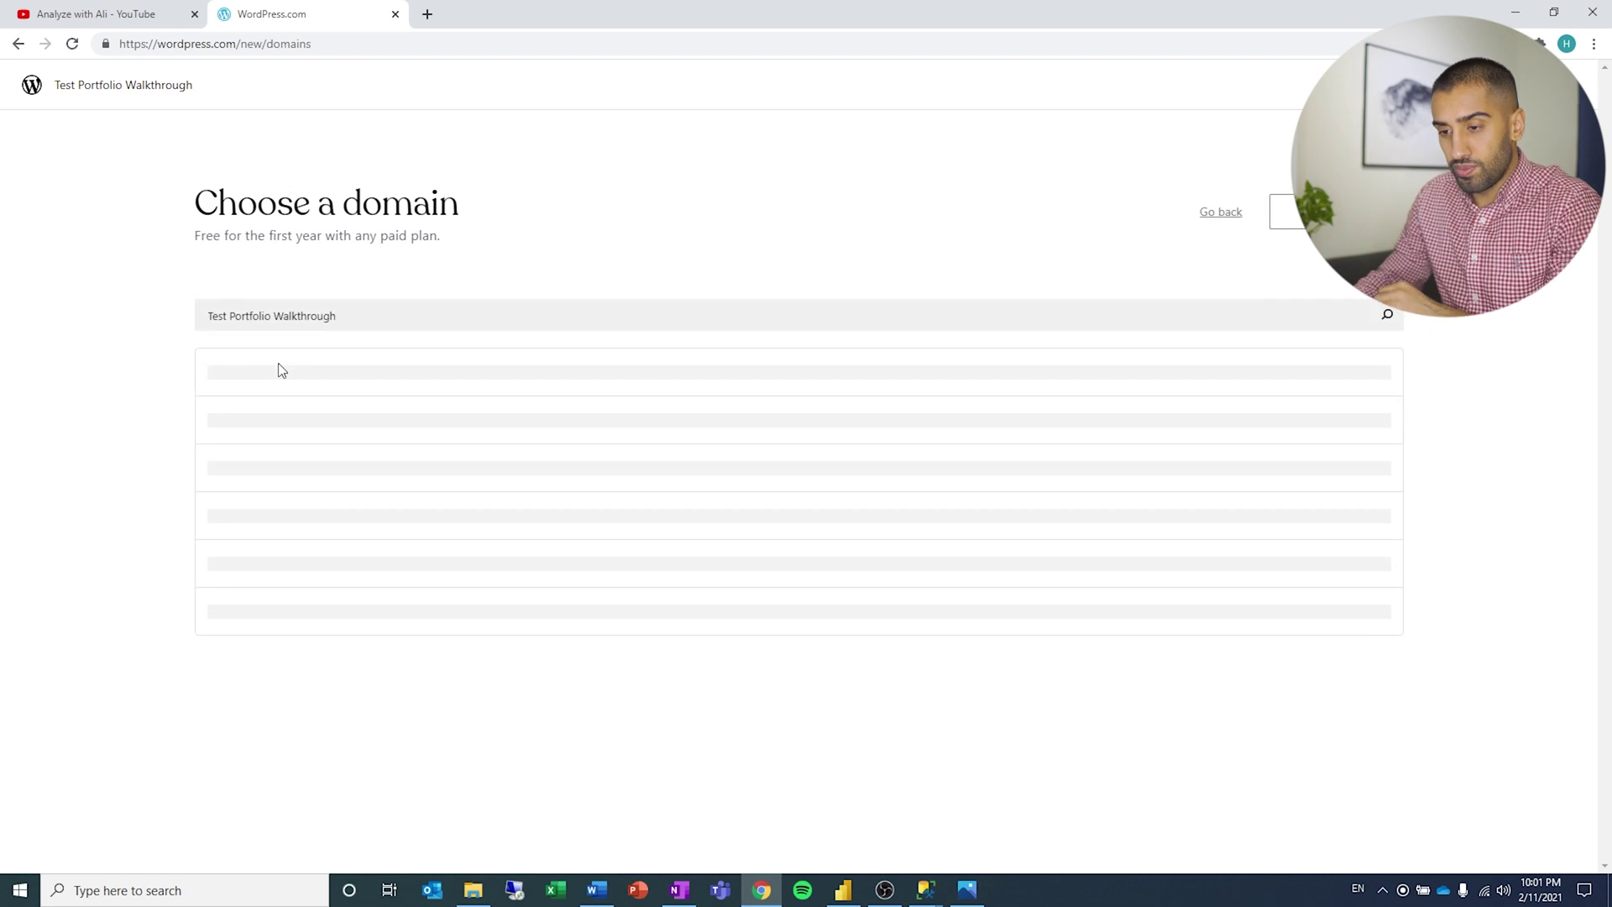
{"action": "left_click", "coordinate": [1289, 215]}
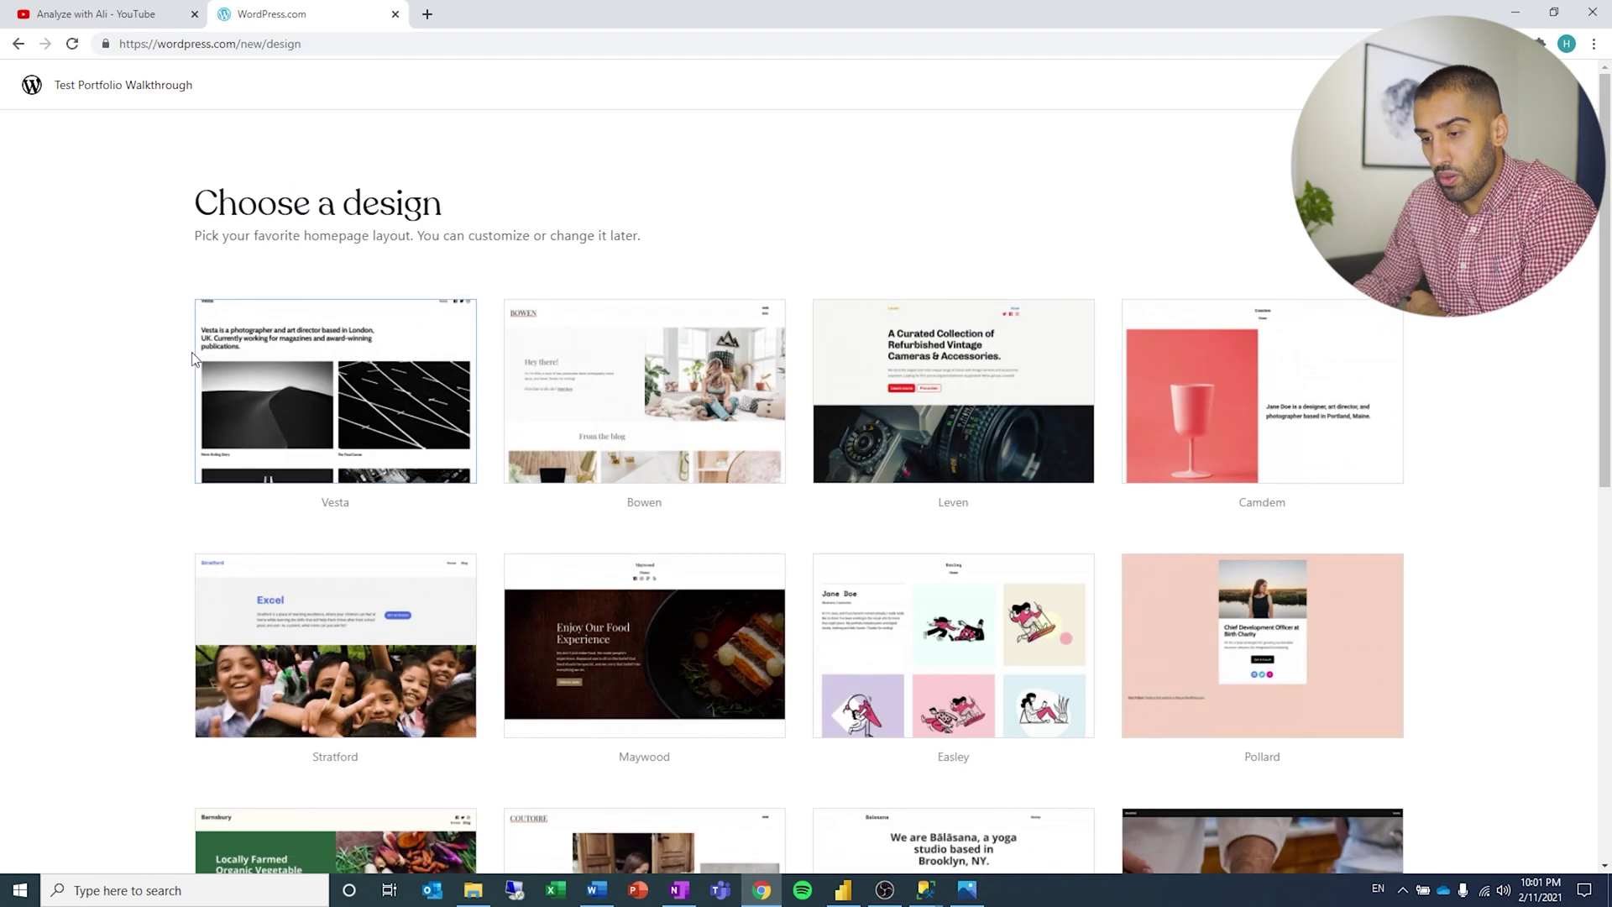
- Look through the available homepage designs, from Vesta in the first row to Mayland in the last
{"action": "scroll", "coordinate": [137, 429], "scroll_direction": "down", "scroll_amount": 4}
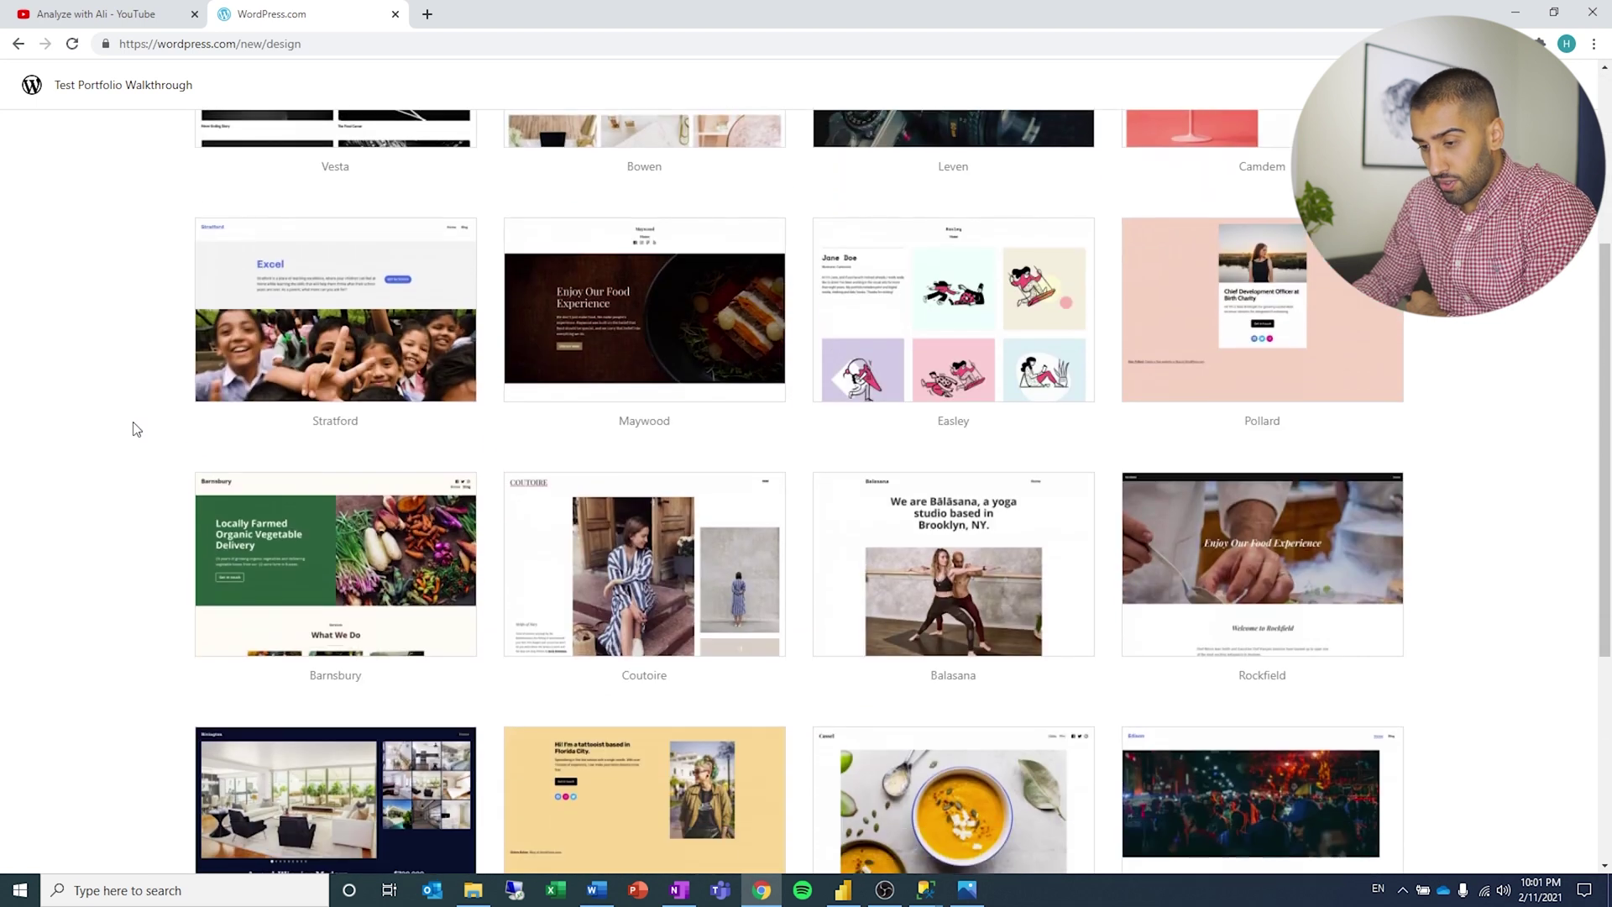
{"action": "scroll", "coordinate": [137, 429], "scroll_direction": "down", "scroll_amount": 5}
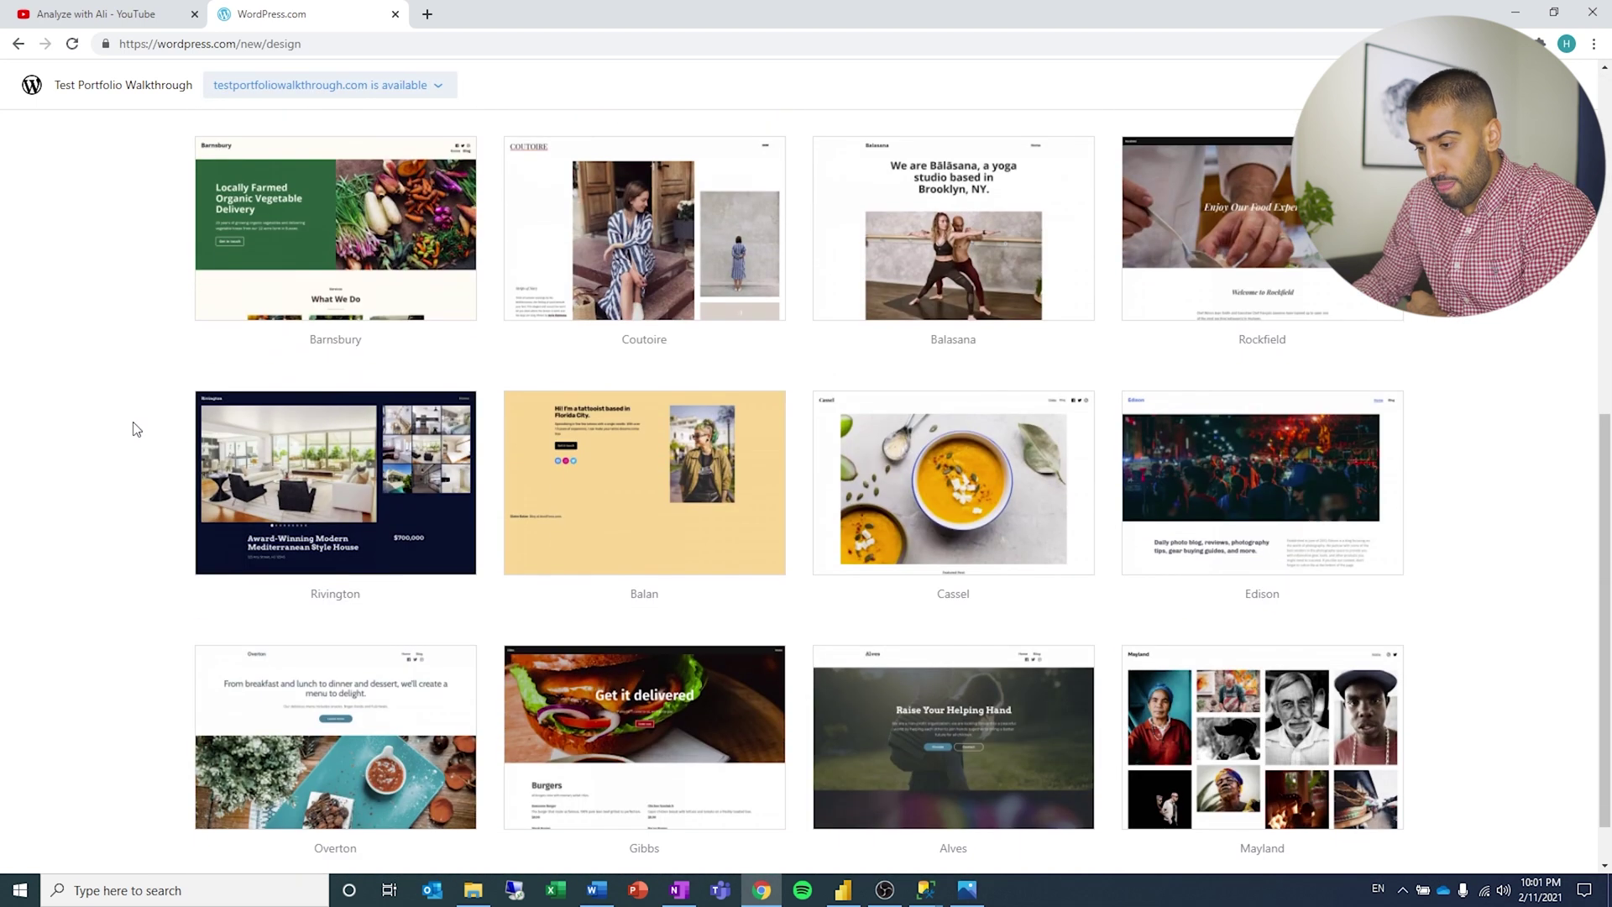
{"action": "scroll", "coordinate": [137, 429], "scroll_direction": "down", "scroll_amount": 1}
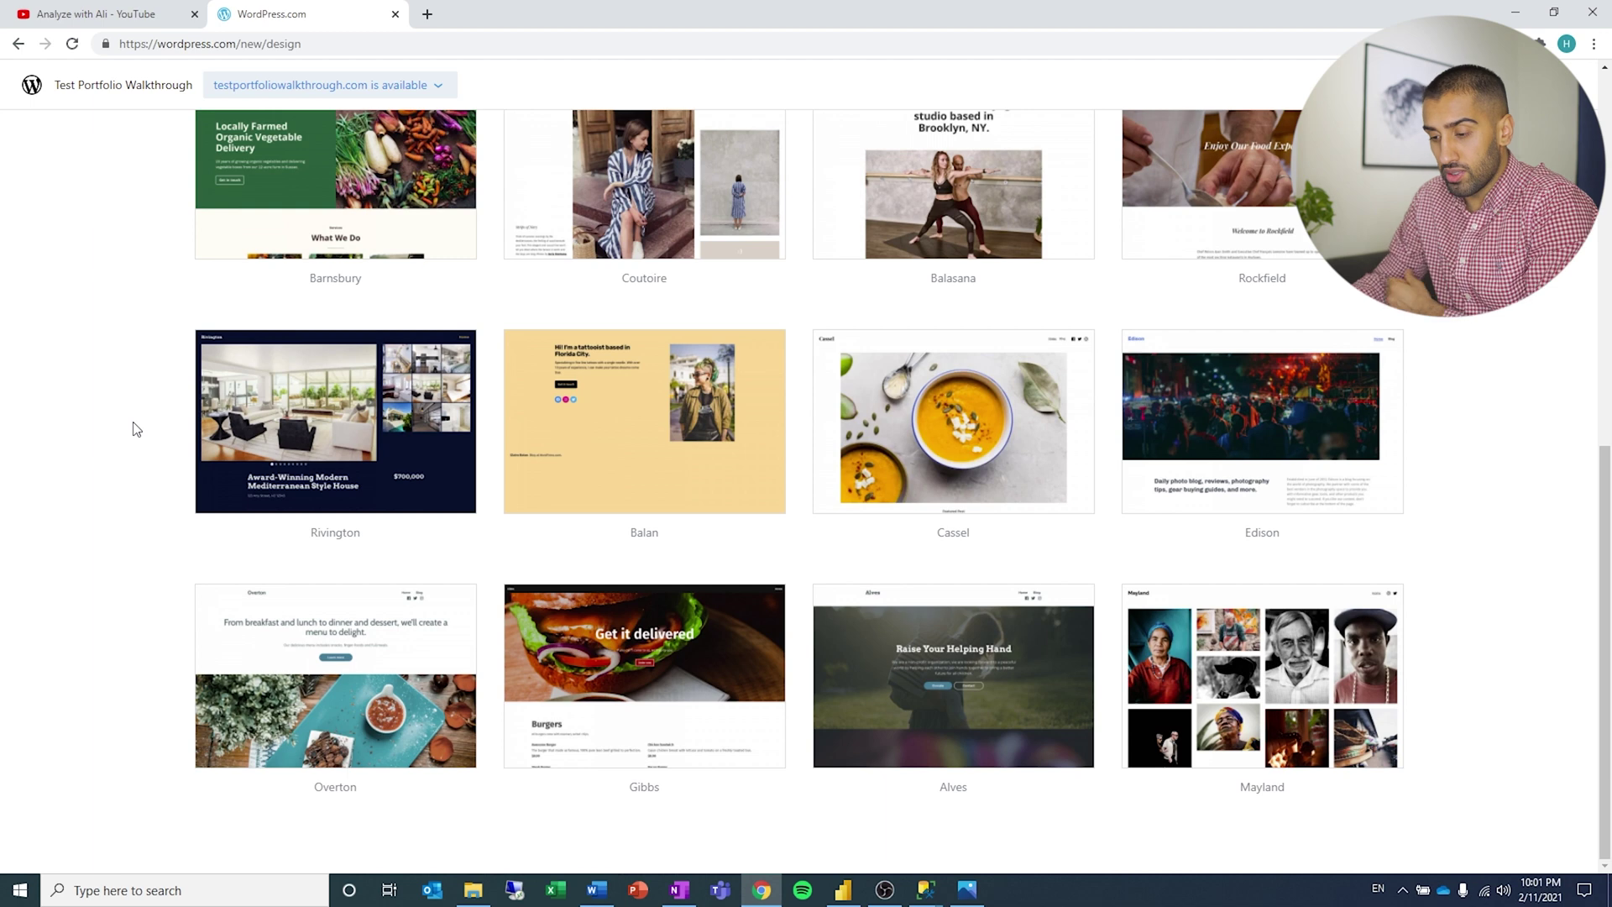
{"action": "scroll", "coordinate": [168, 458], "scroll_direction": "up", "scroll_amount": 10}
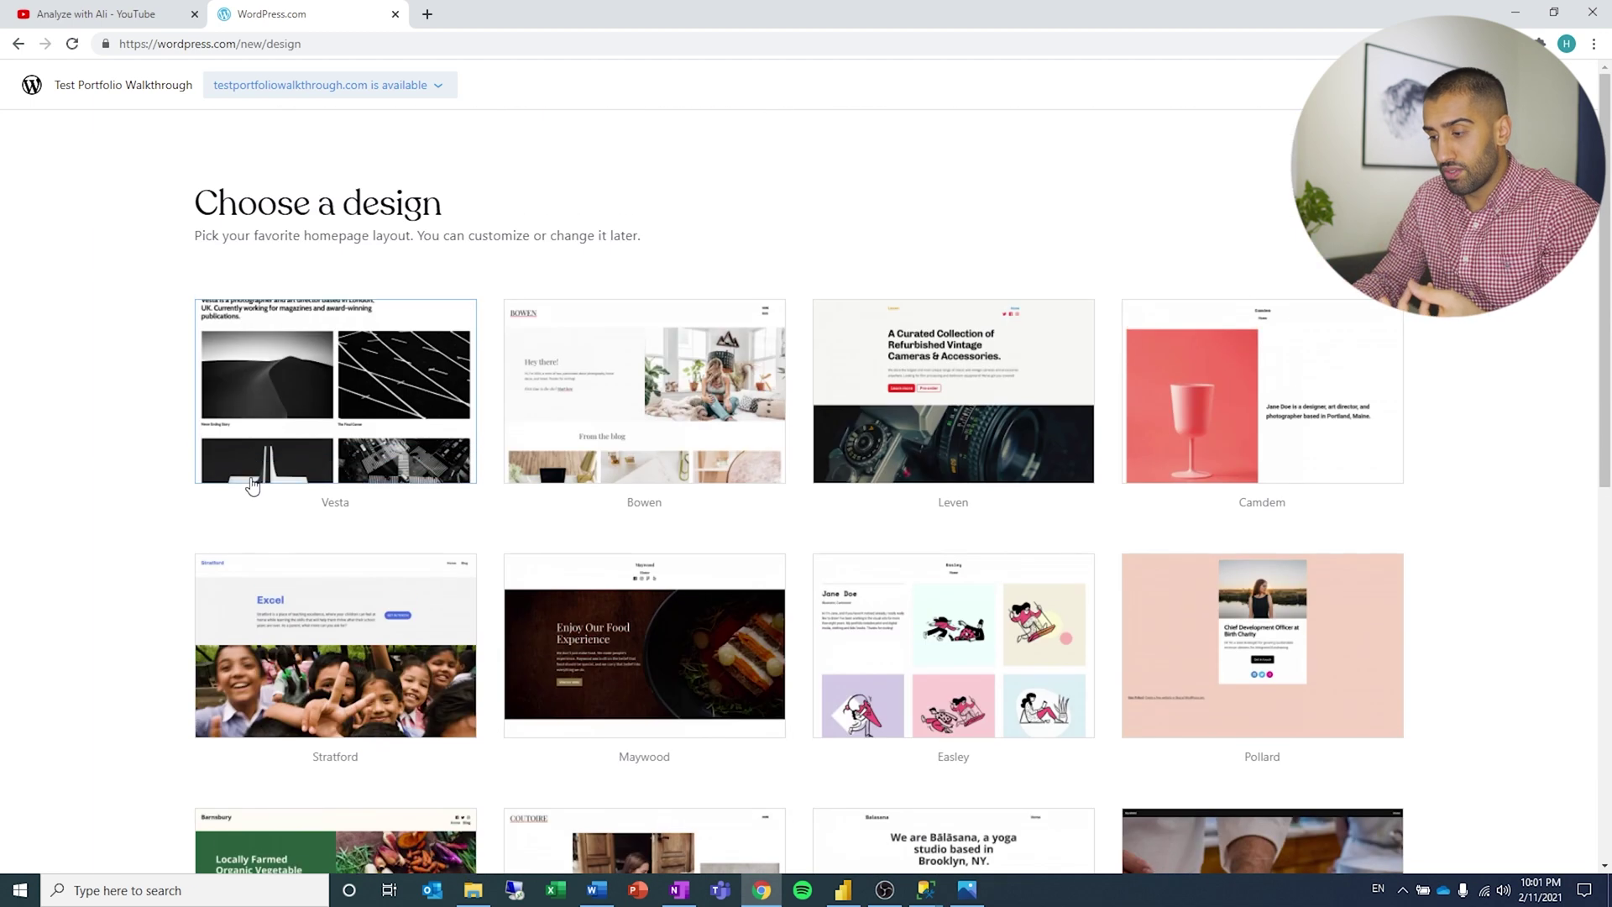
{"action": "scroll", "coordinate": [186, 560], "scroll_direction": "down", "scroll_amount": 4}
{"action": "scroll", "coordinate": [186, 560], "scroll_direction": "up", "scroll_amount": 4}
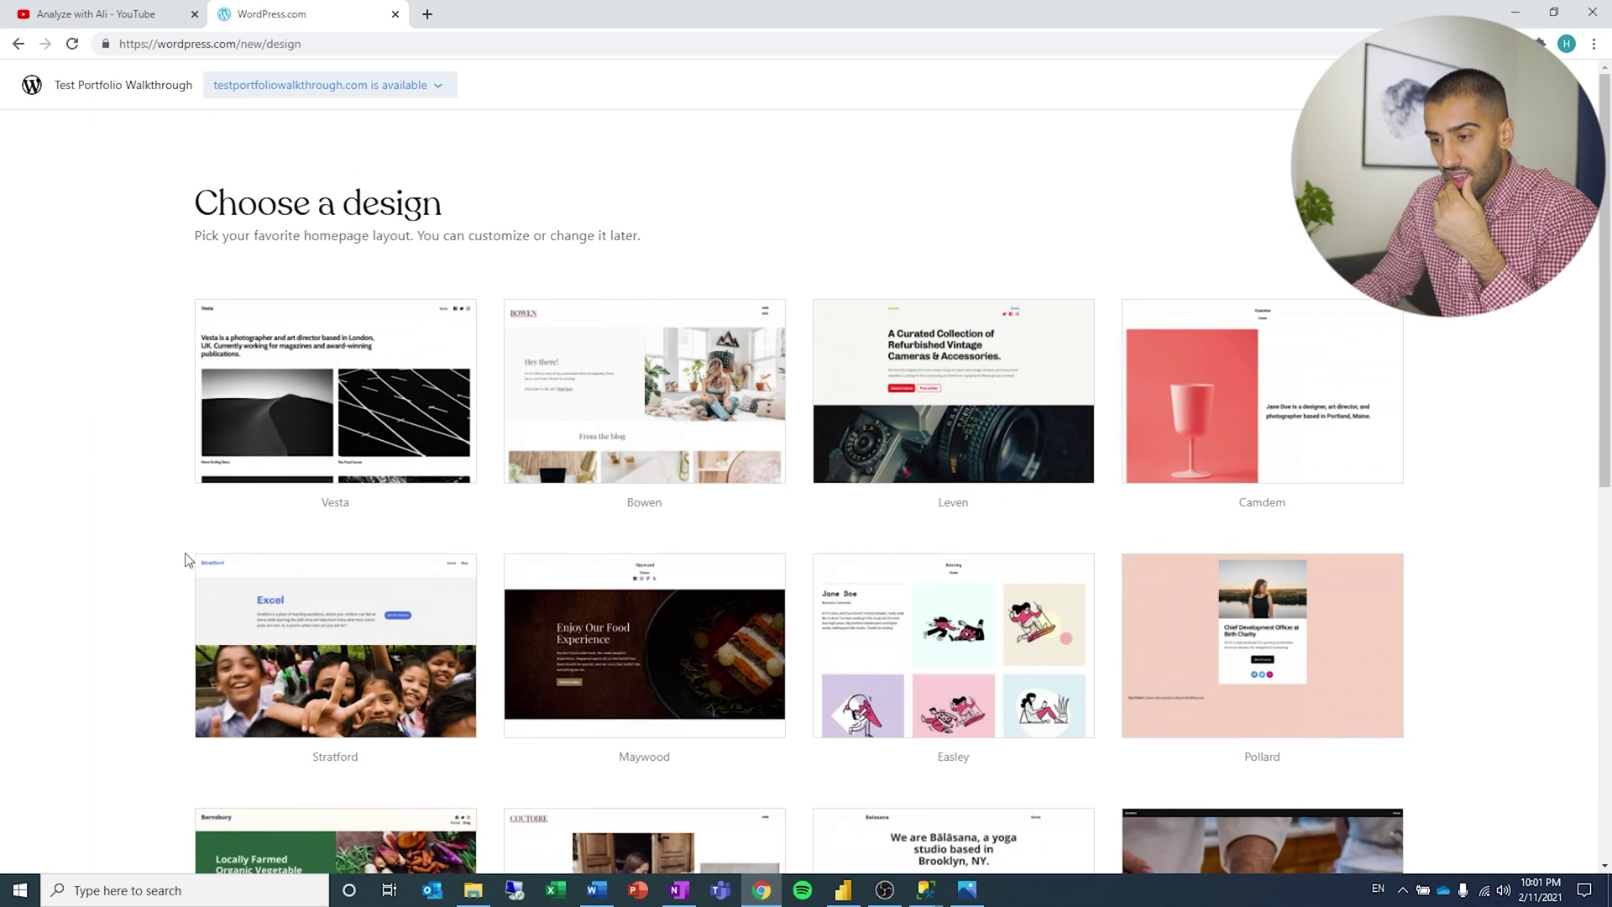
{"action": "scroll", "coordinate": [186, 560], "scroll_direction": "down", "scroll_amount": 4}
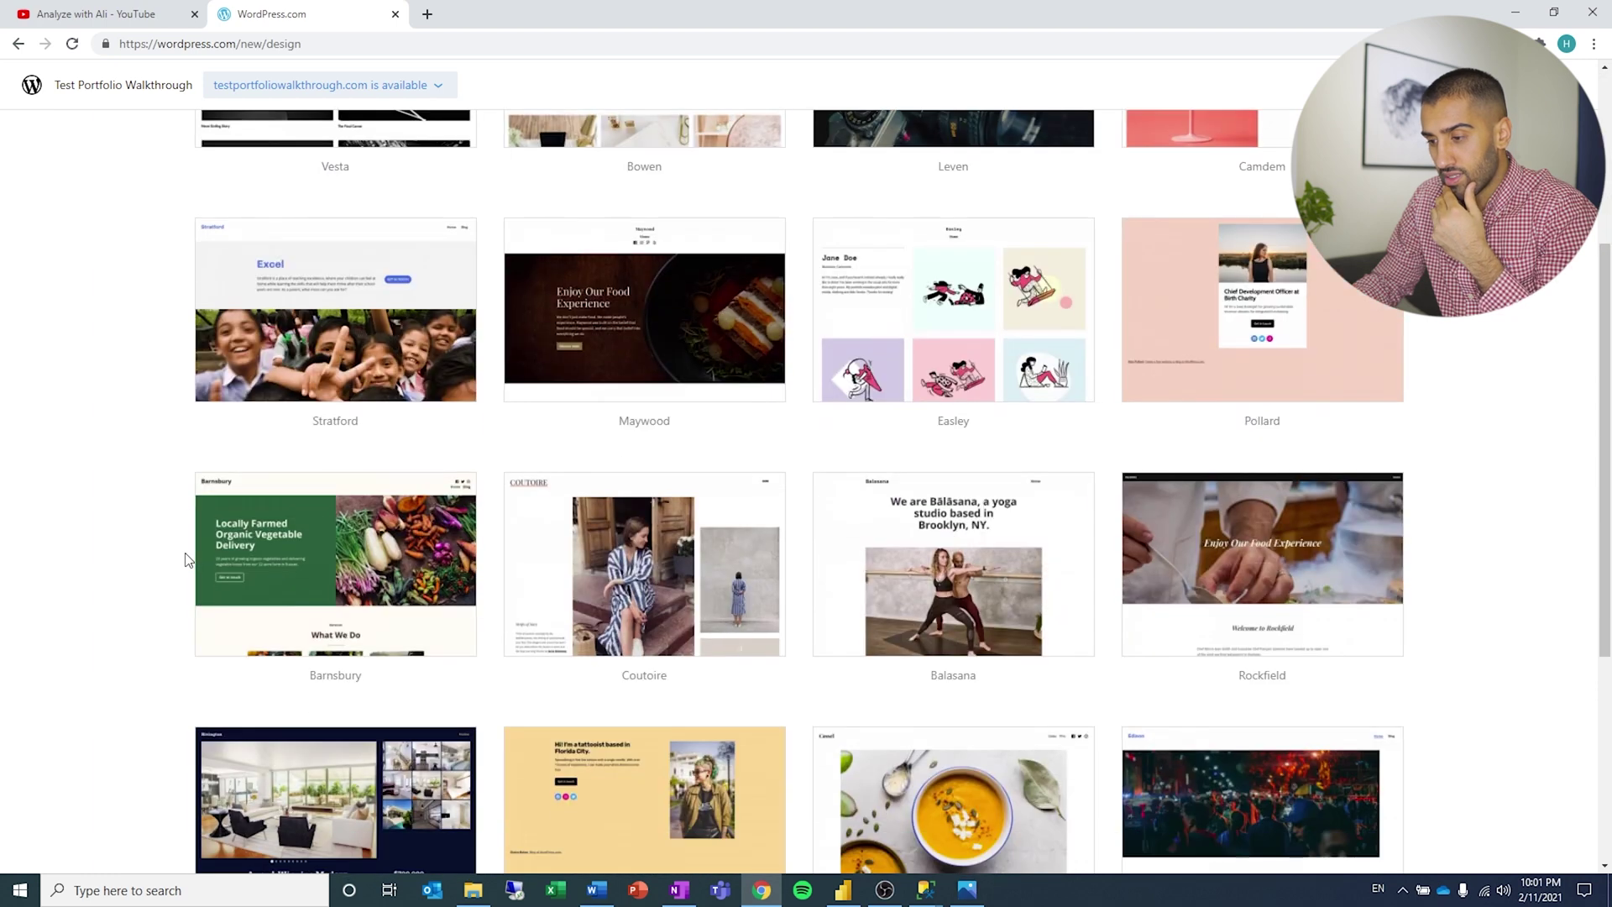
{"action": "scroll", "coordinate": [186, 559], "scroll_direction": "down", "scroll_amount": 5}
{"action": "scroll", "coordinate": [188, 560], "scroll_direction": "up", "scroll_amount": 5}
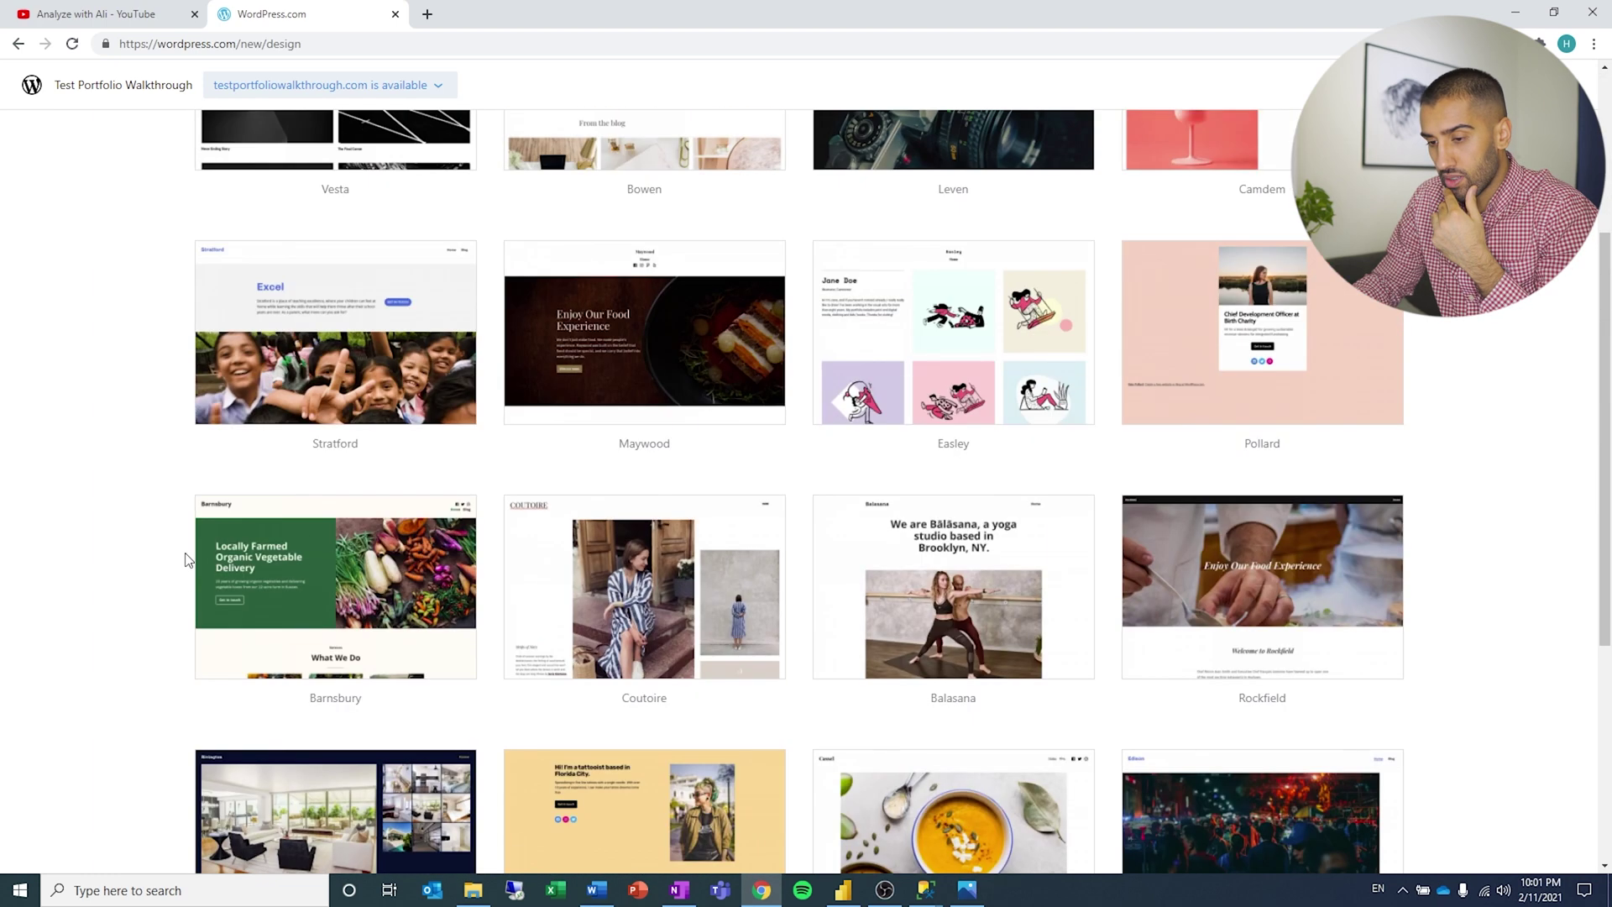
{"action": "scroll", "coordinate": [187, 560], "scroll_direction": "down", "scroll_amount": 5}
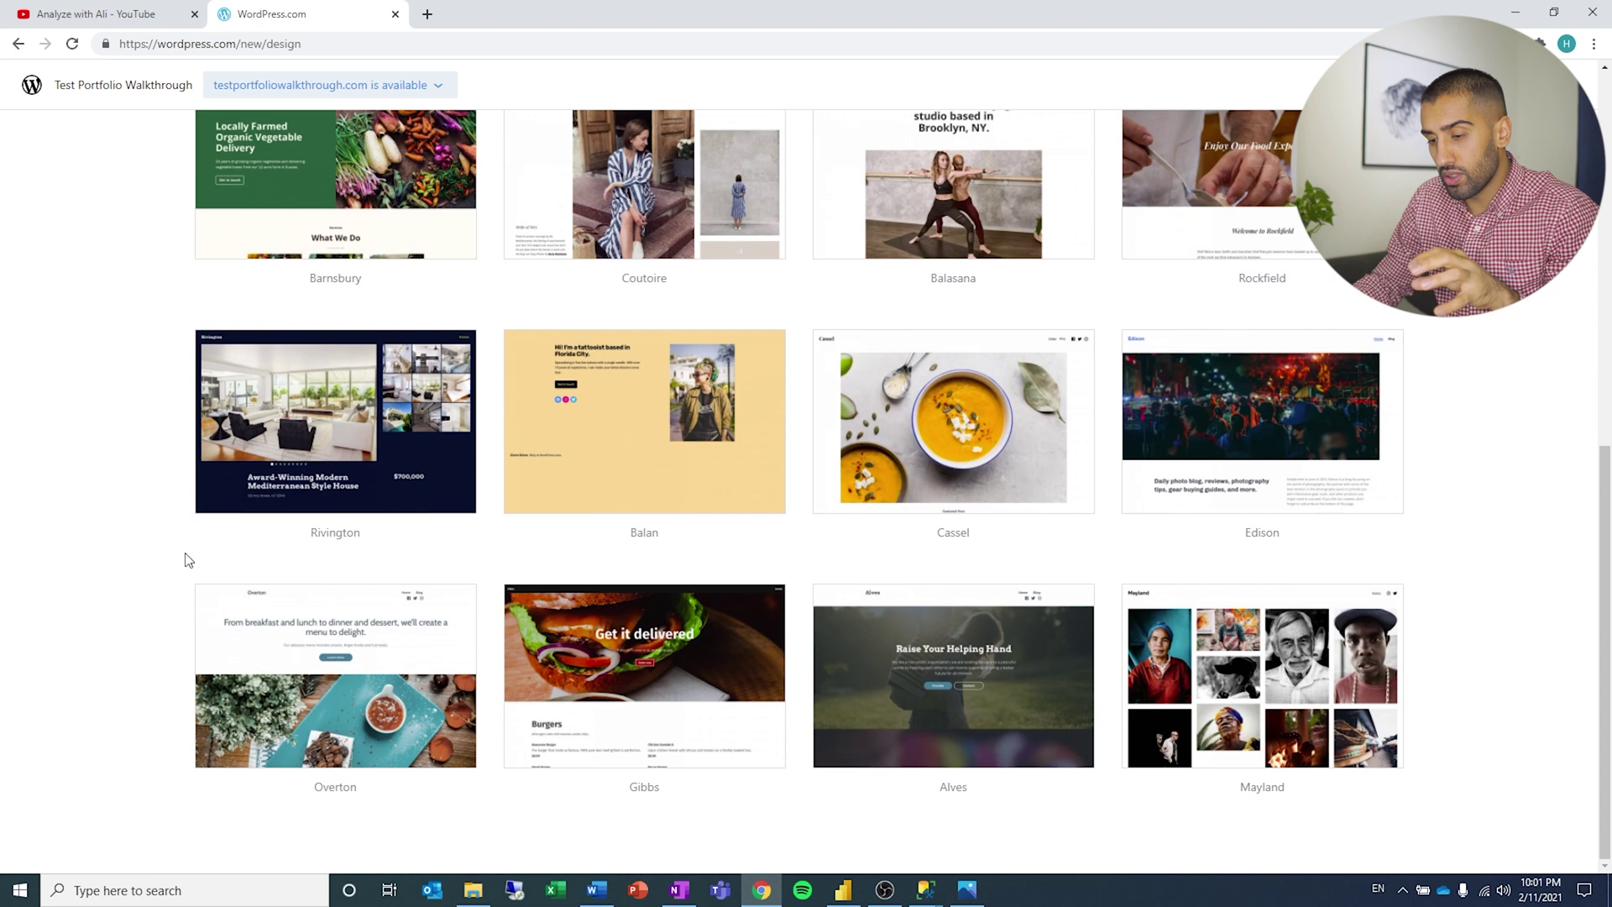
- Choose the Vesta homepage design, accept the Cabin / Raleway font pairing and continue without selecting any extra features
{"action": "scroll", "coordinate": [186, 560], "scroll_direction": "up", "scroll_amount": 9}
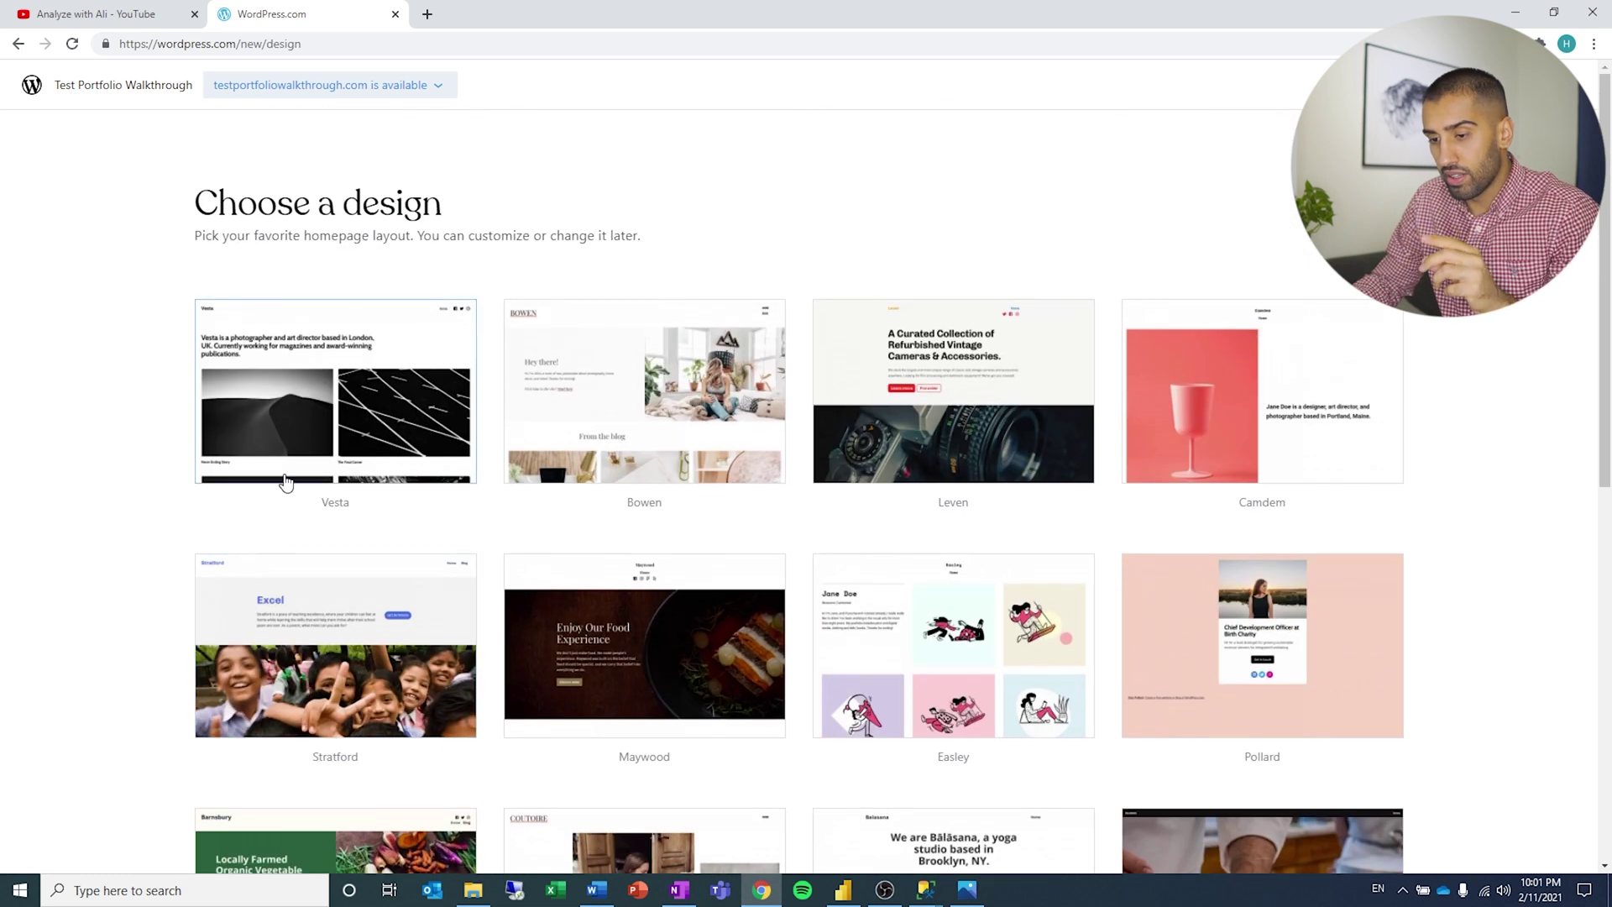
{"action": "left_click", "coordinate": [297, 422]}
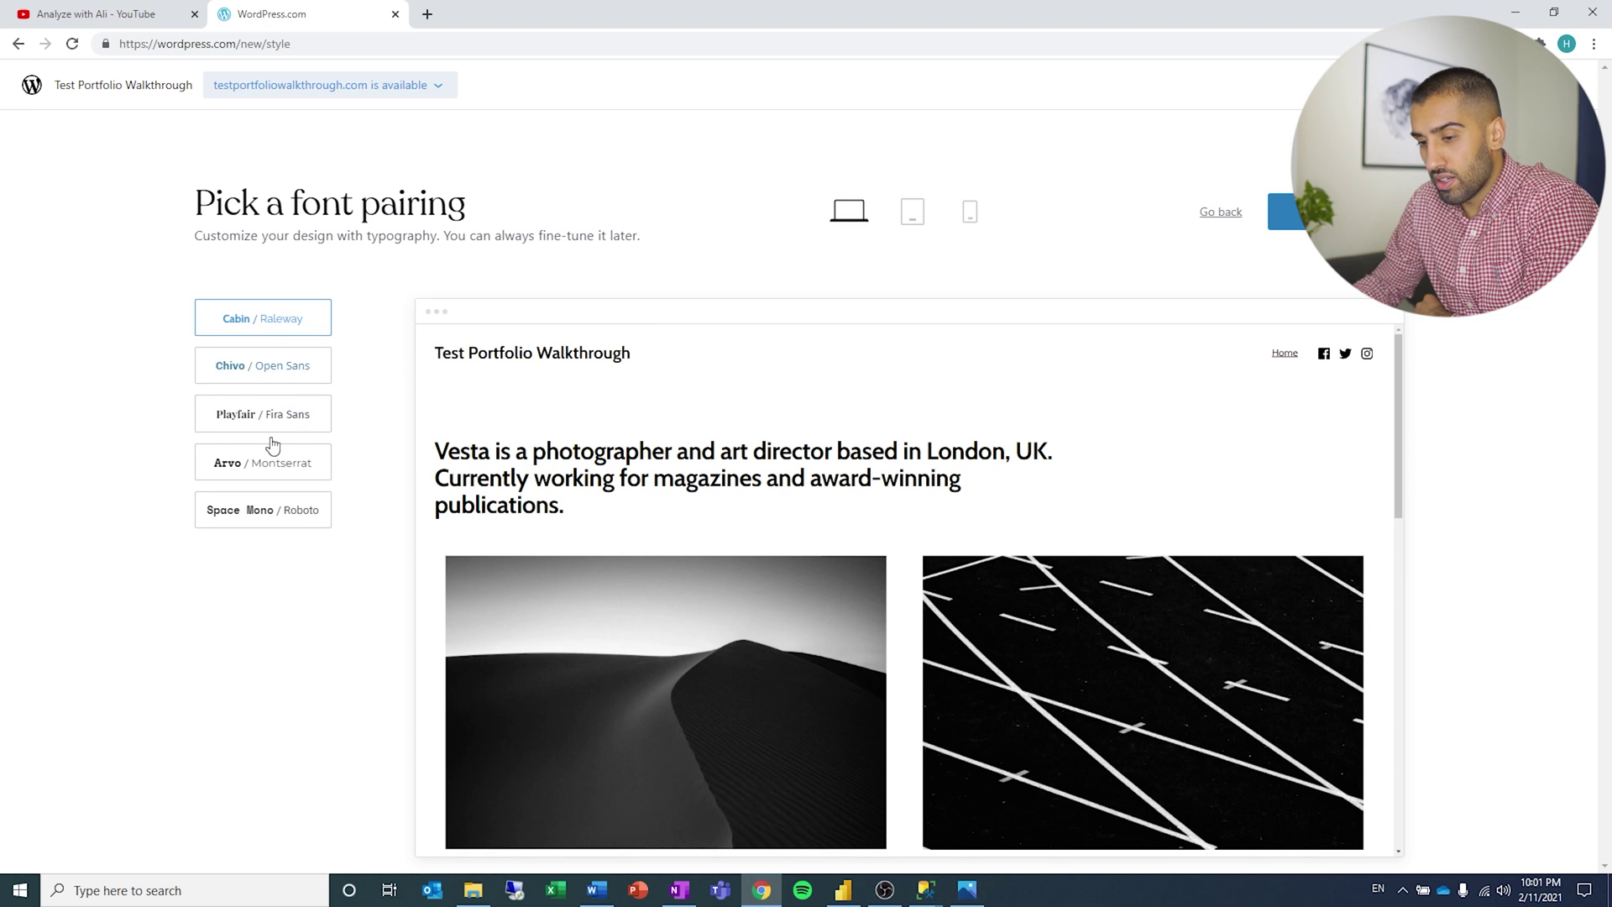
{"action": "left_click", "coordinate": [1284, 212]}
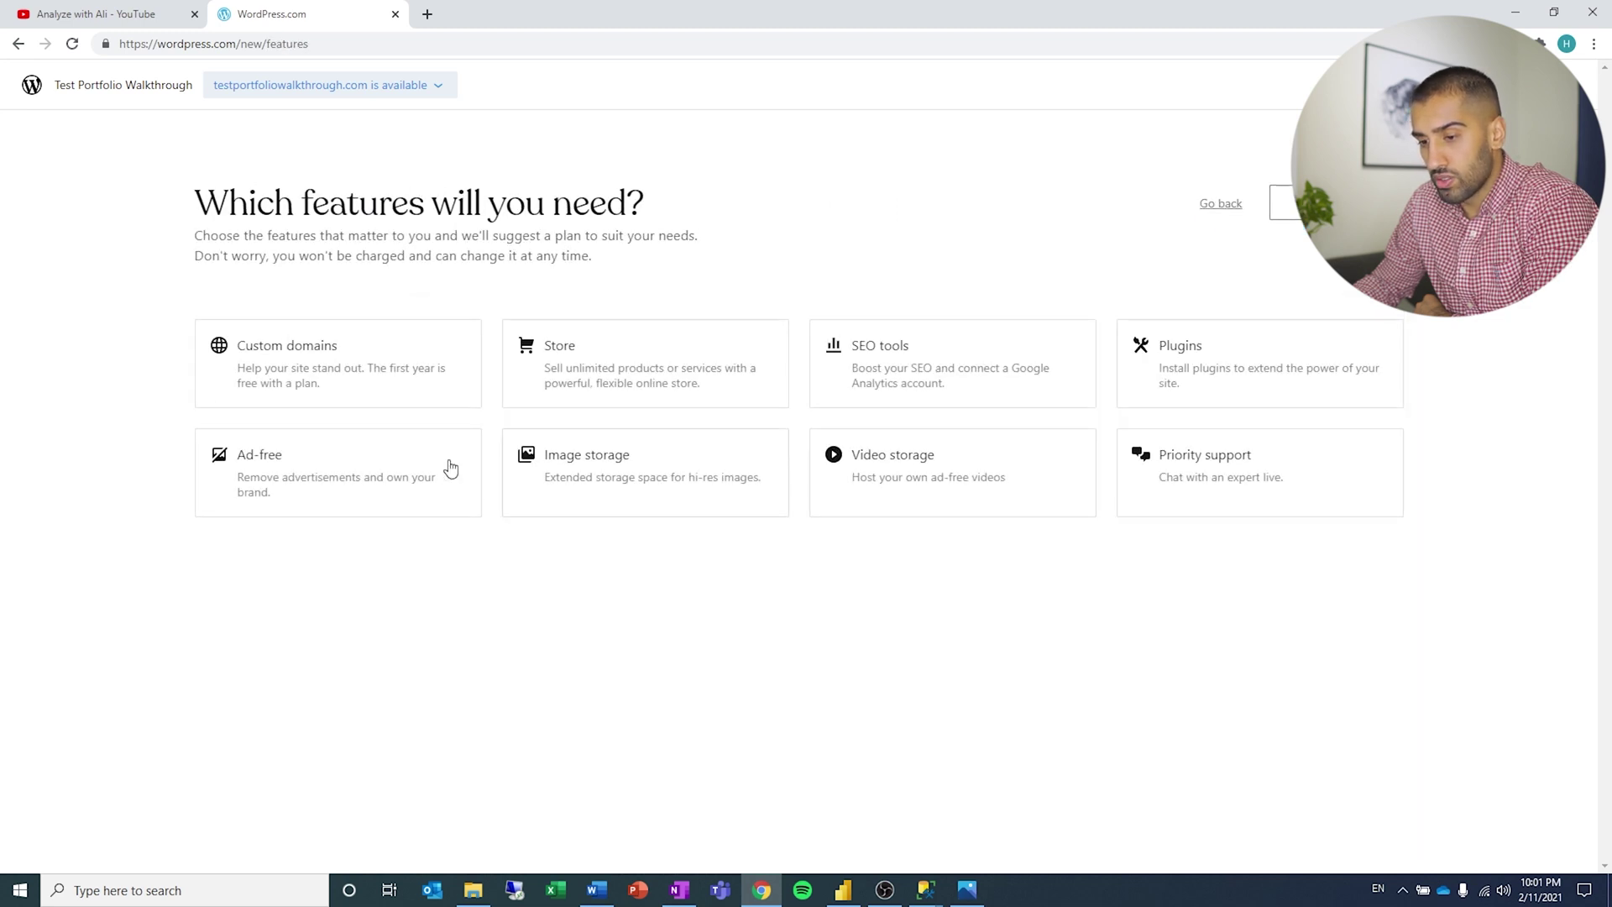
{"action": "left_click", "coordinate": [1277, 209]}
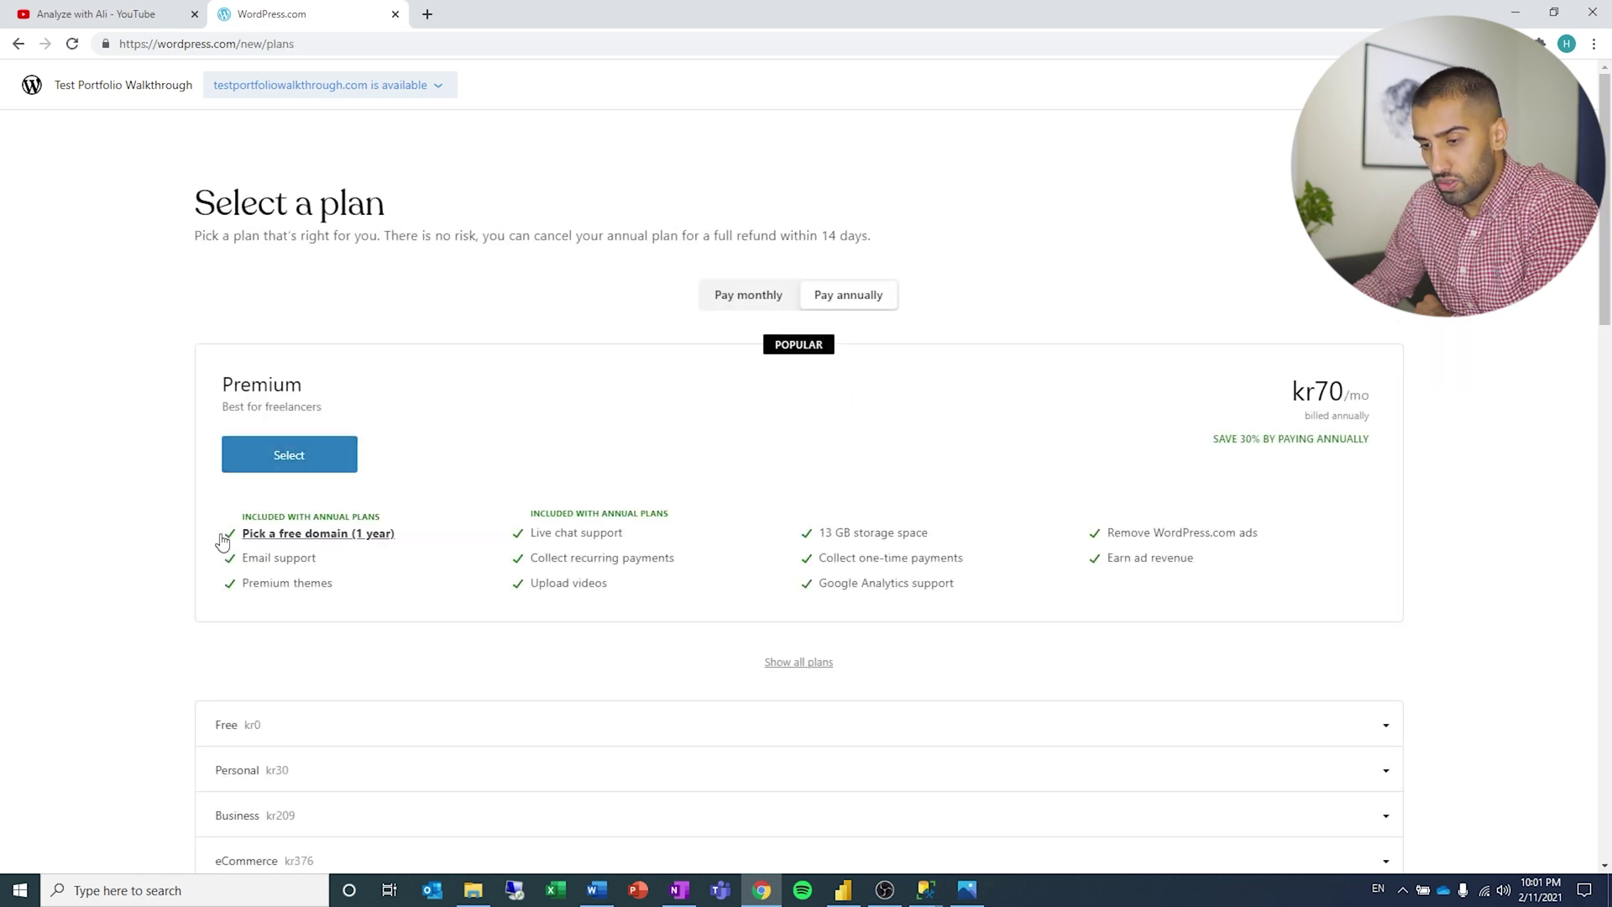
- Go through the plan comparison and select the free kr0 plan for the new site
{"action": "scroll", "coordinate": [222, 540], "scroll_direction": "down", "scroll_amount": 20}
{"action": "scroll", "coordinate": [216, 540], "scroll_direction": "up", "scroll_amount": 20}
{"action": "scroll", "coordinate": [218, 549], "scroll_direction": "down", "scroll_amount": 15}
{"action": "scroll", "coordinate": [227, 558], "scroll_direction": "down", "scroll_amount": 5}
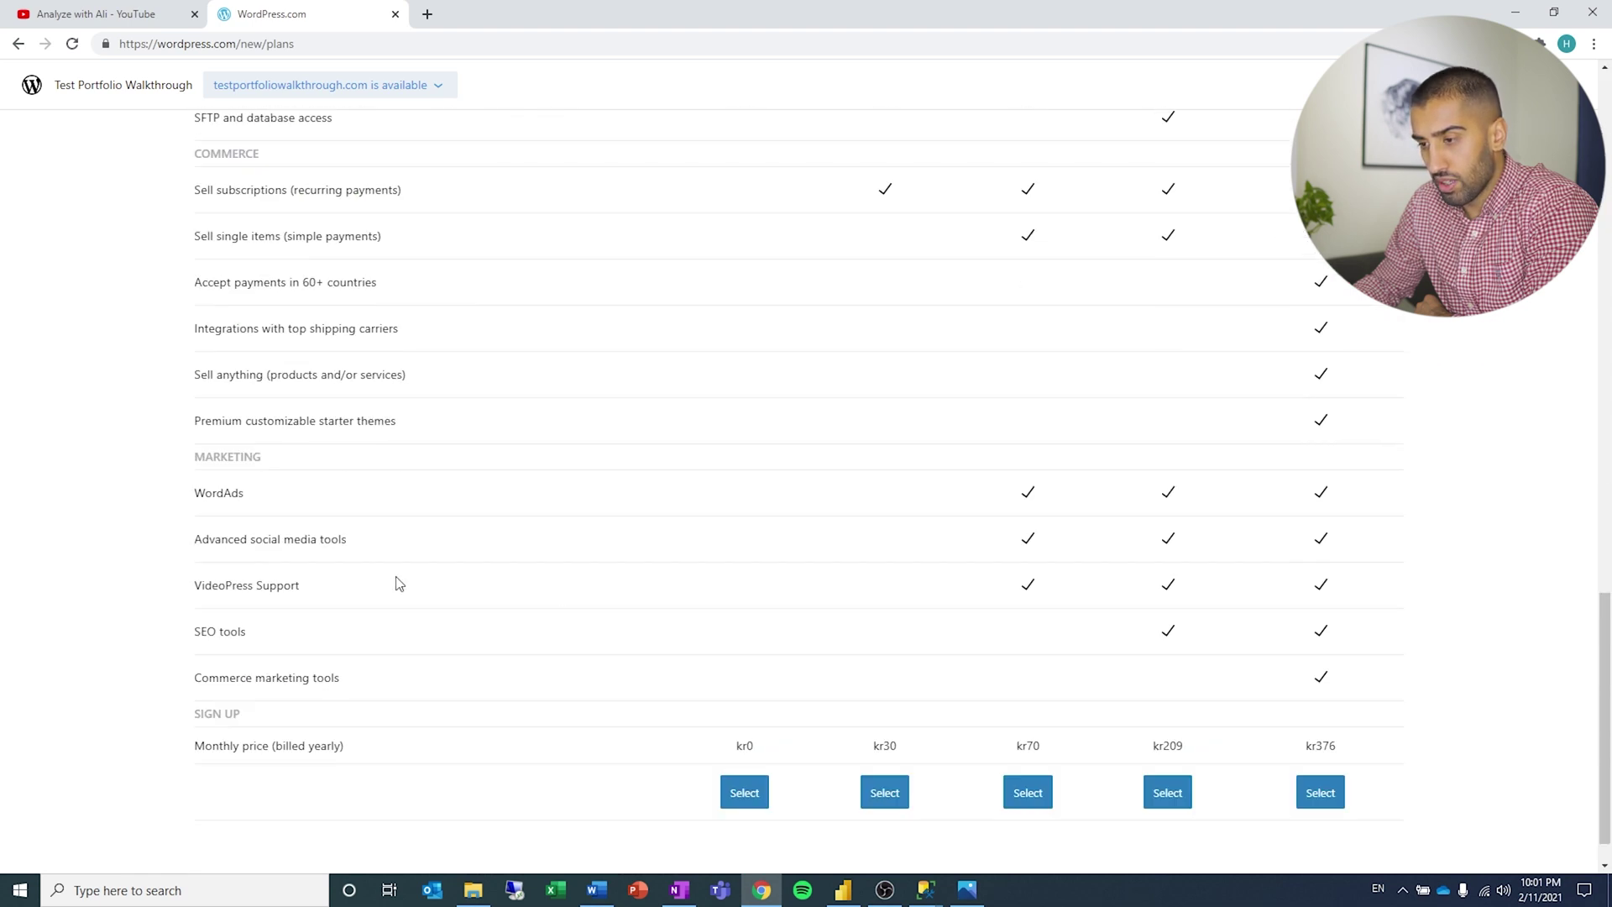
{"action": "scroll", "coordinate": [704, 705], "scroll_direction": "down", "scroll_amount": 1}
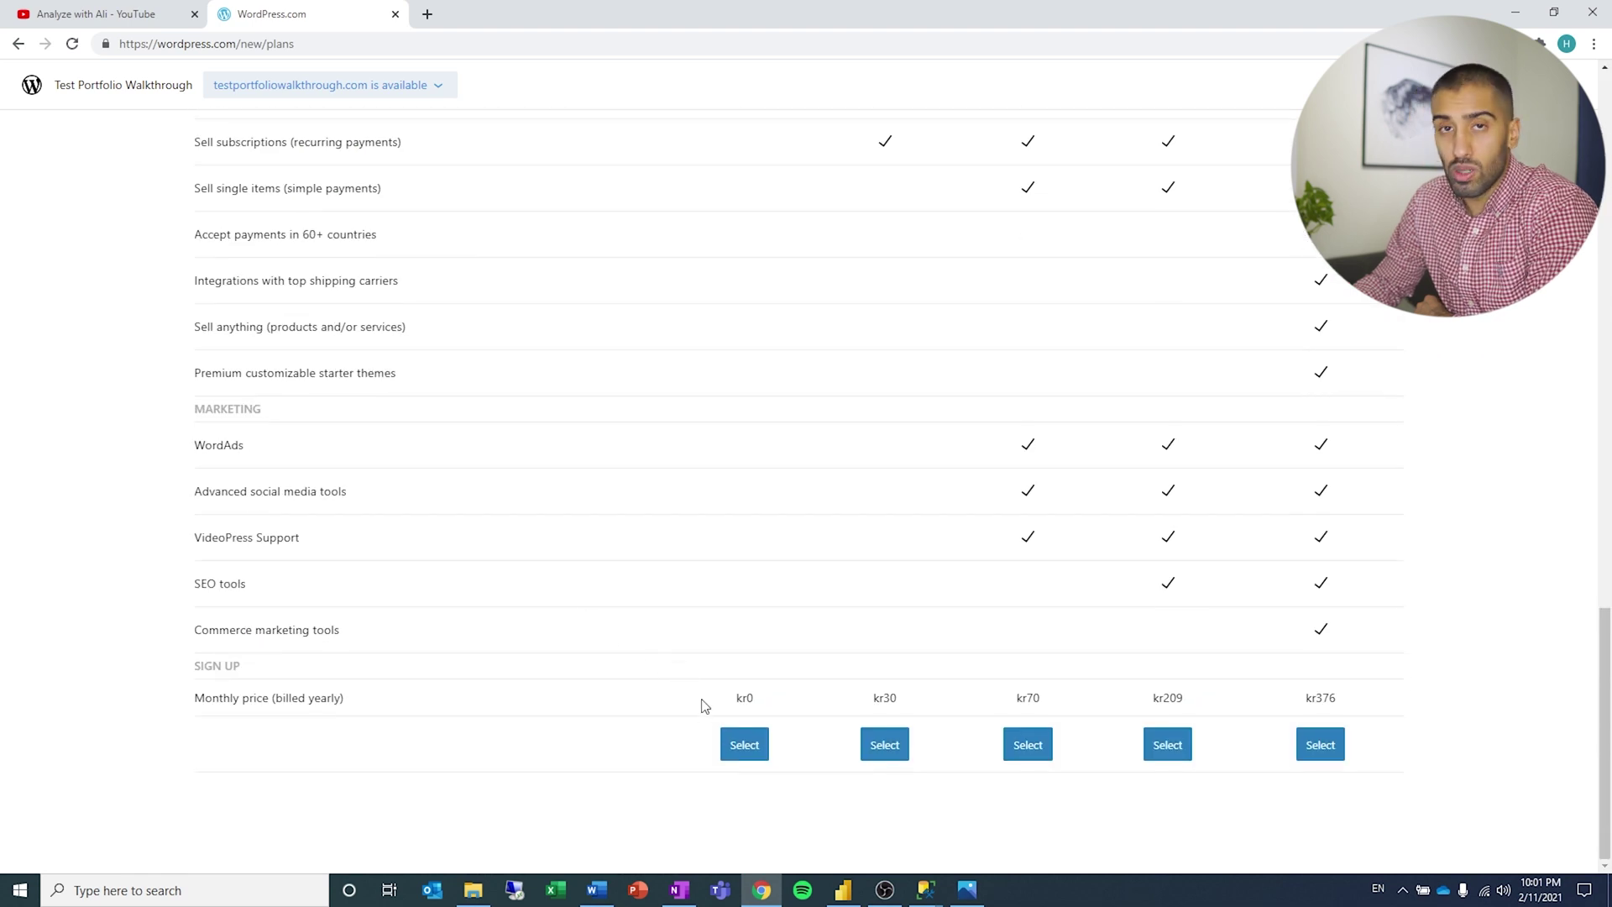
{"action": "left_click", "coordinate": [734, 746]}
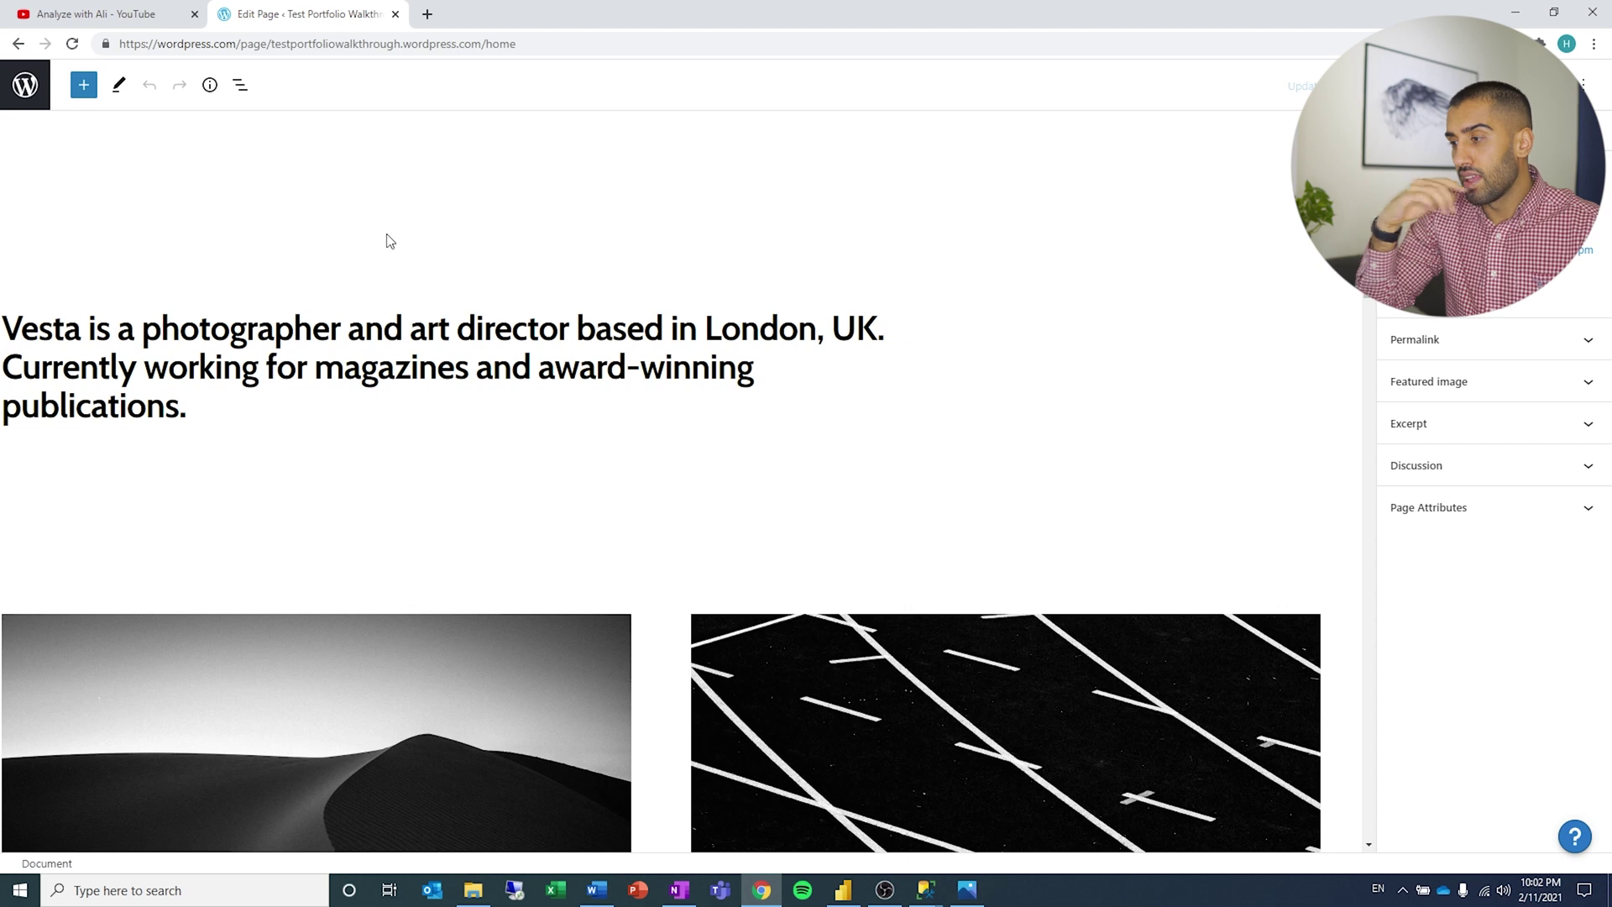
- Leave the homepage editor for the site's dashboard and open the design customizer
{"action": "left_click", "coordinate": [28, 87]}
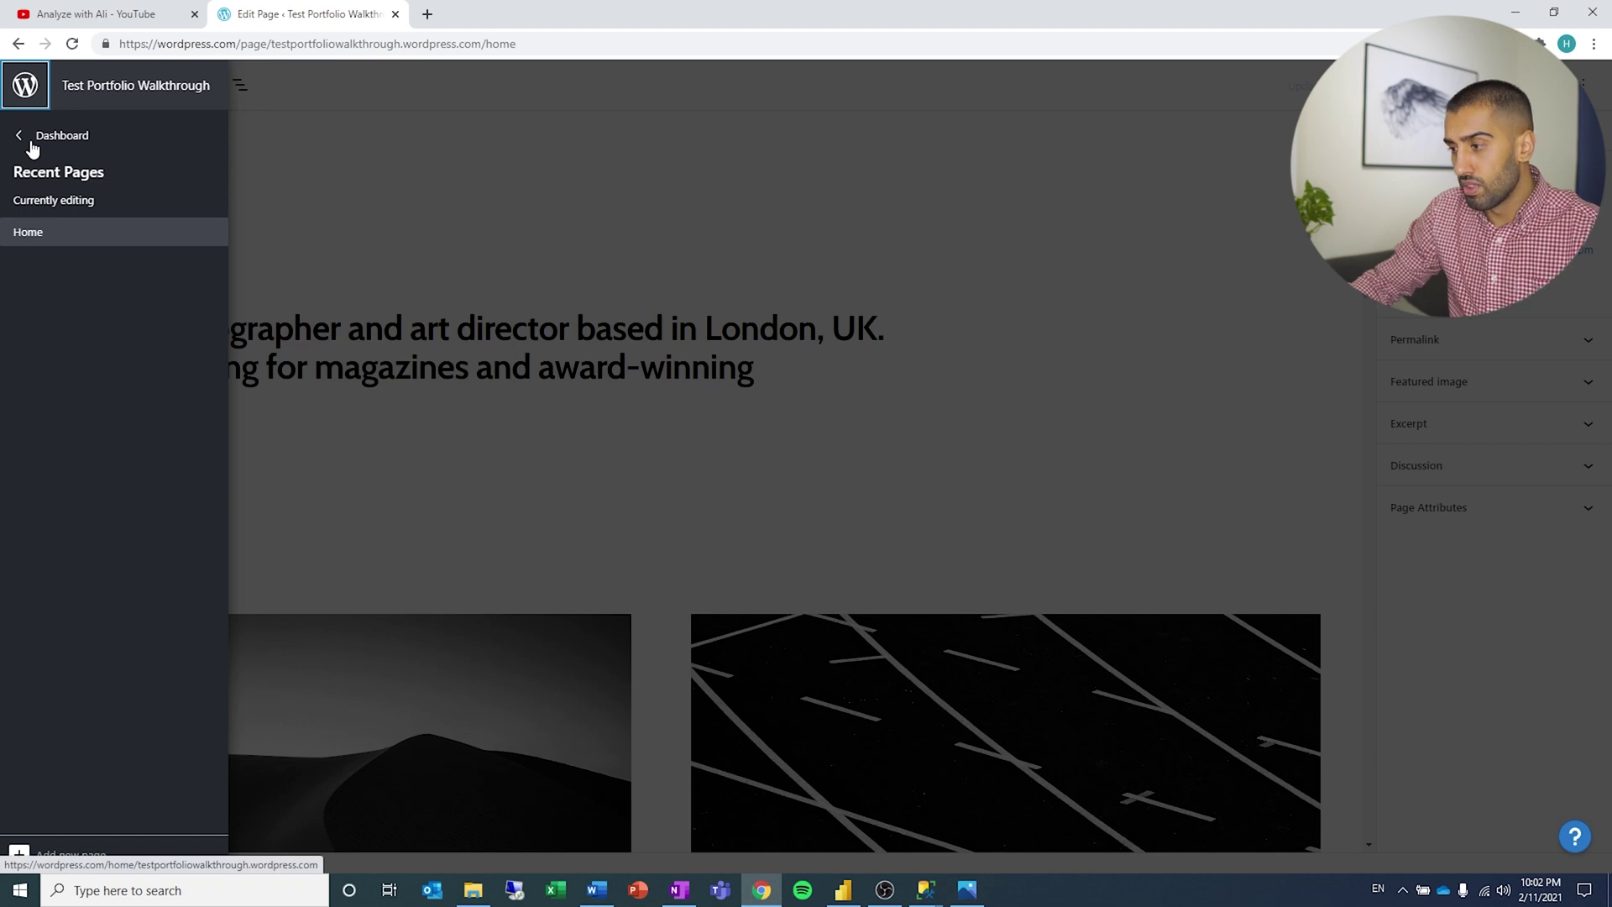
{"action": "left_click", "coordinate": [632, 142]}
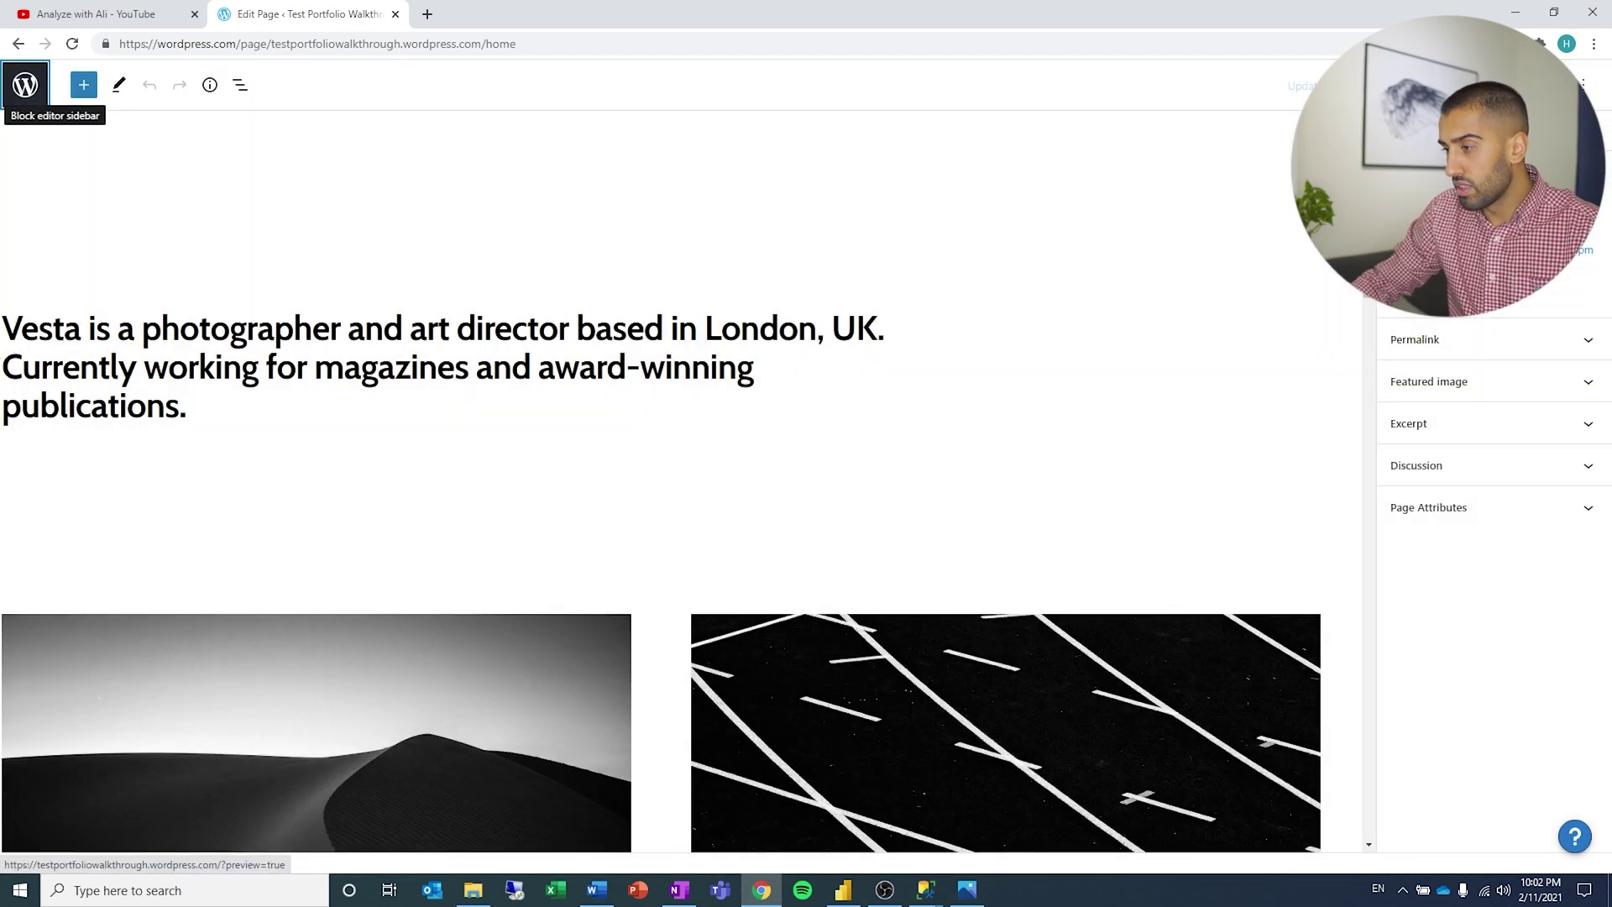
{"action": "left_click", "coordinate": [25, 88]}
{"action": "left_click", "coordinate": [72, 140]}
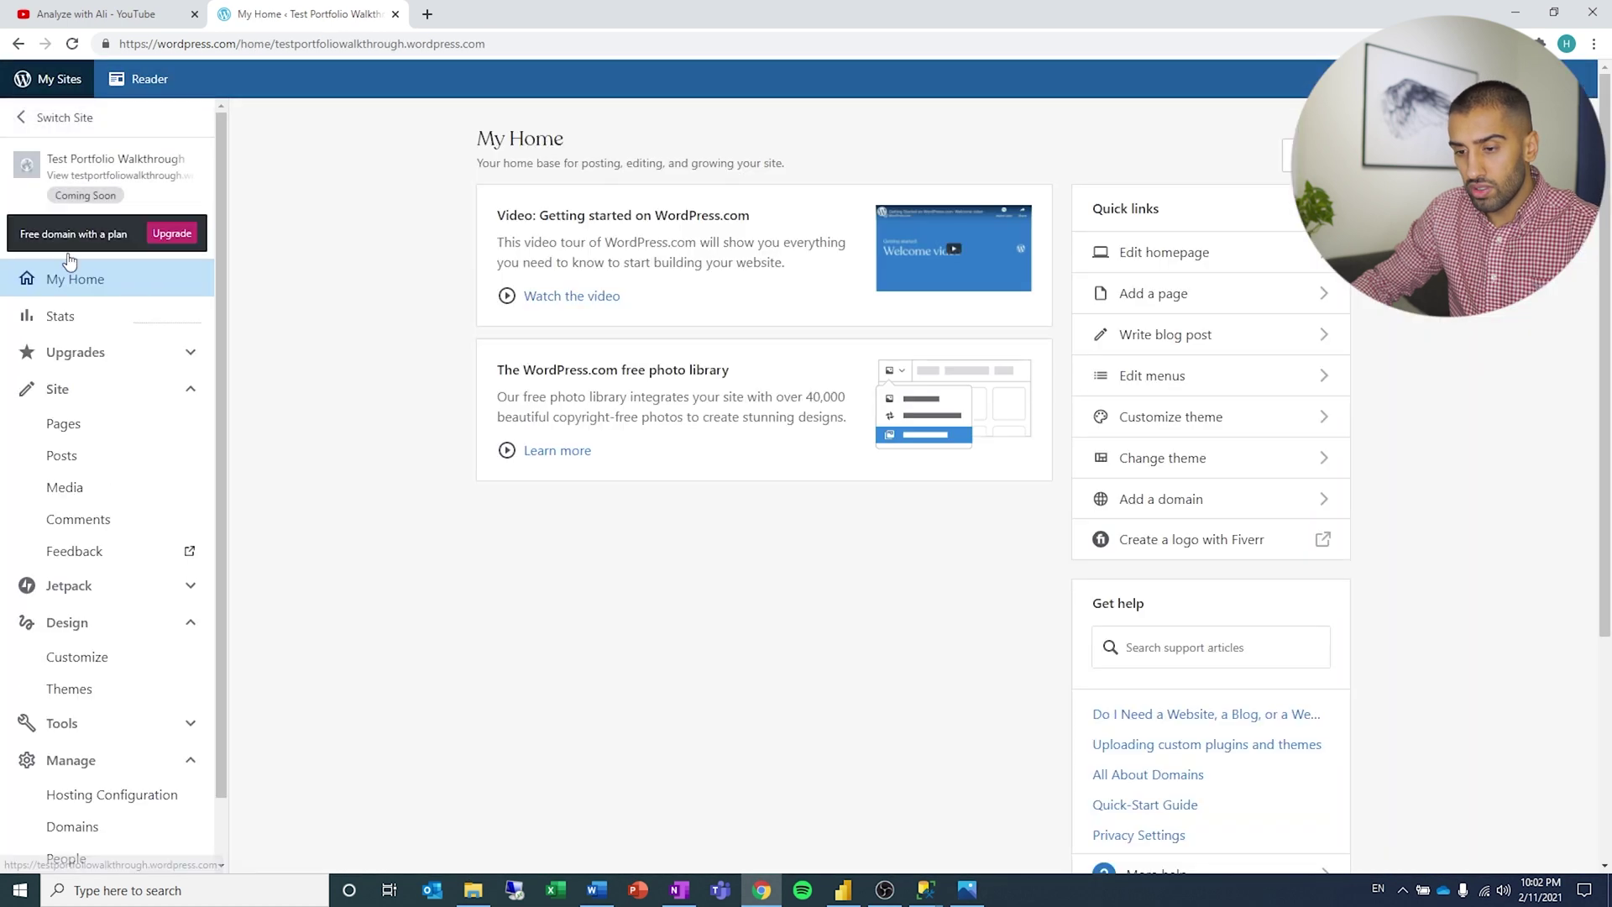
{"action": "scroll", "coordinate": [75, 420], "scroll_direction": "down", "scroll_amount": 1}
{"action": "scroll", "coordinate": [125, 437], "scroll_direction": "up", "scroll_amount": 1}
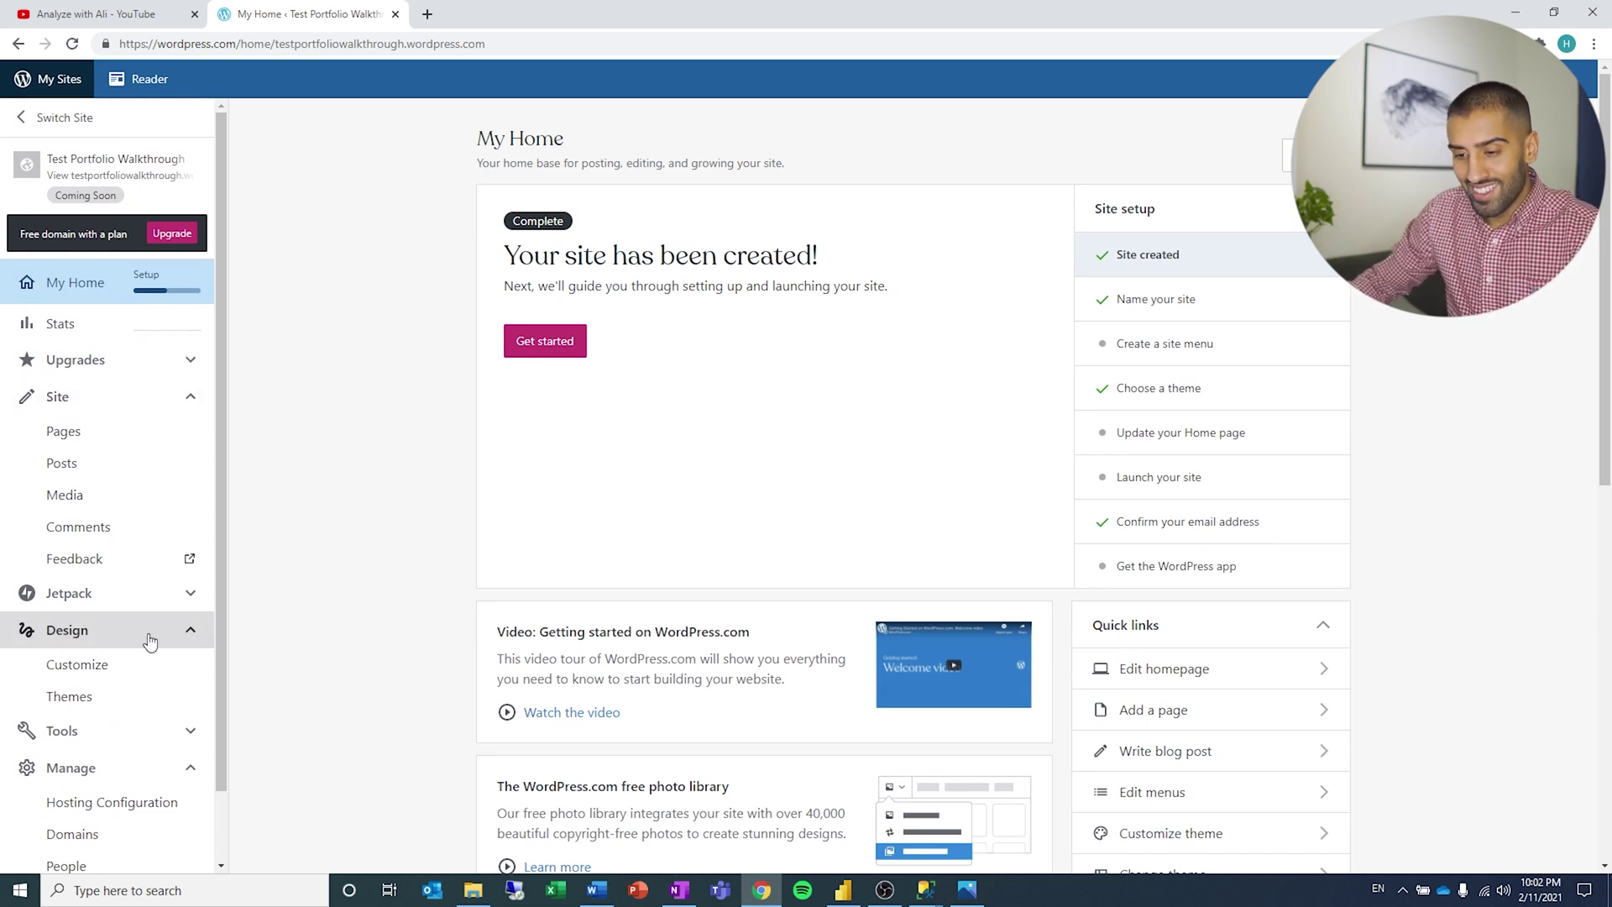
{"action": "scroll", "coordinate": [143, 558], "scroll_direction": "down", "scroll_amount": 1}
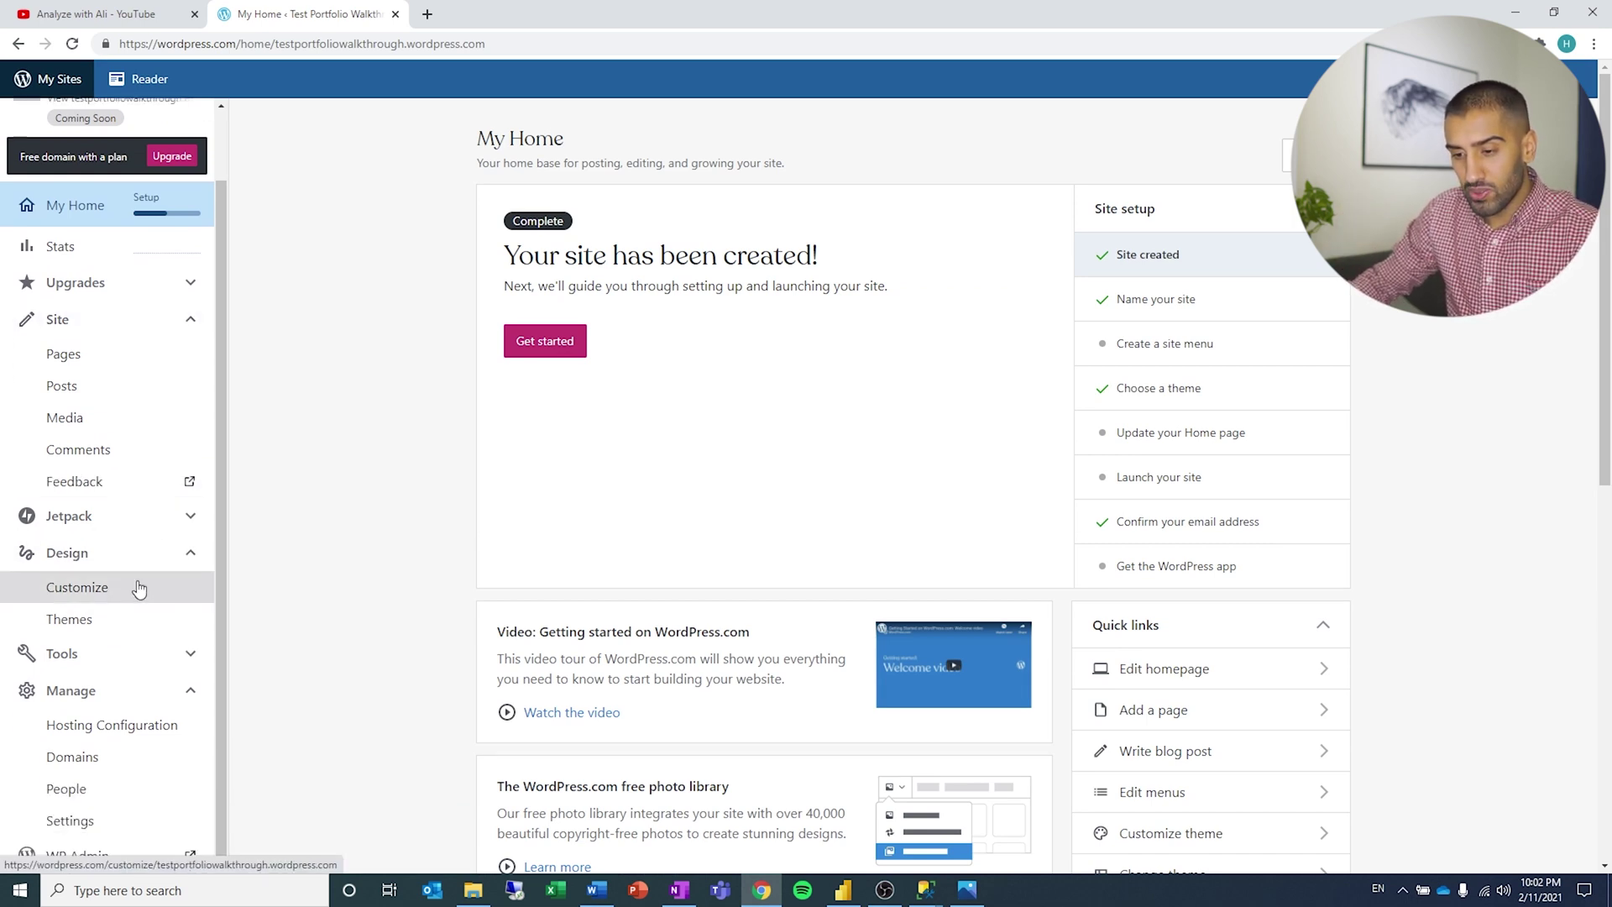
{"action": "left_click", "coordinate": [138, 586]}
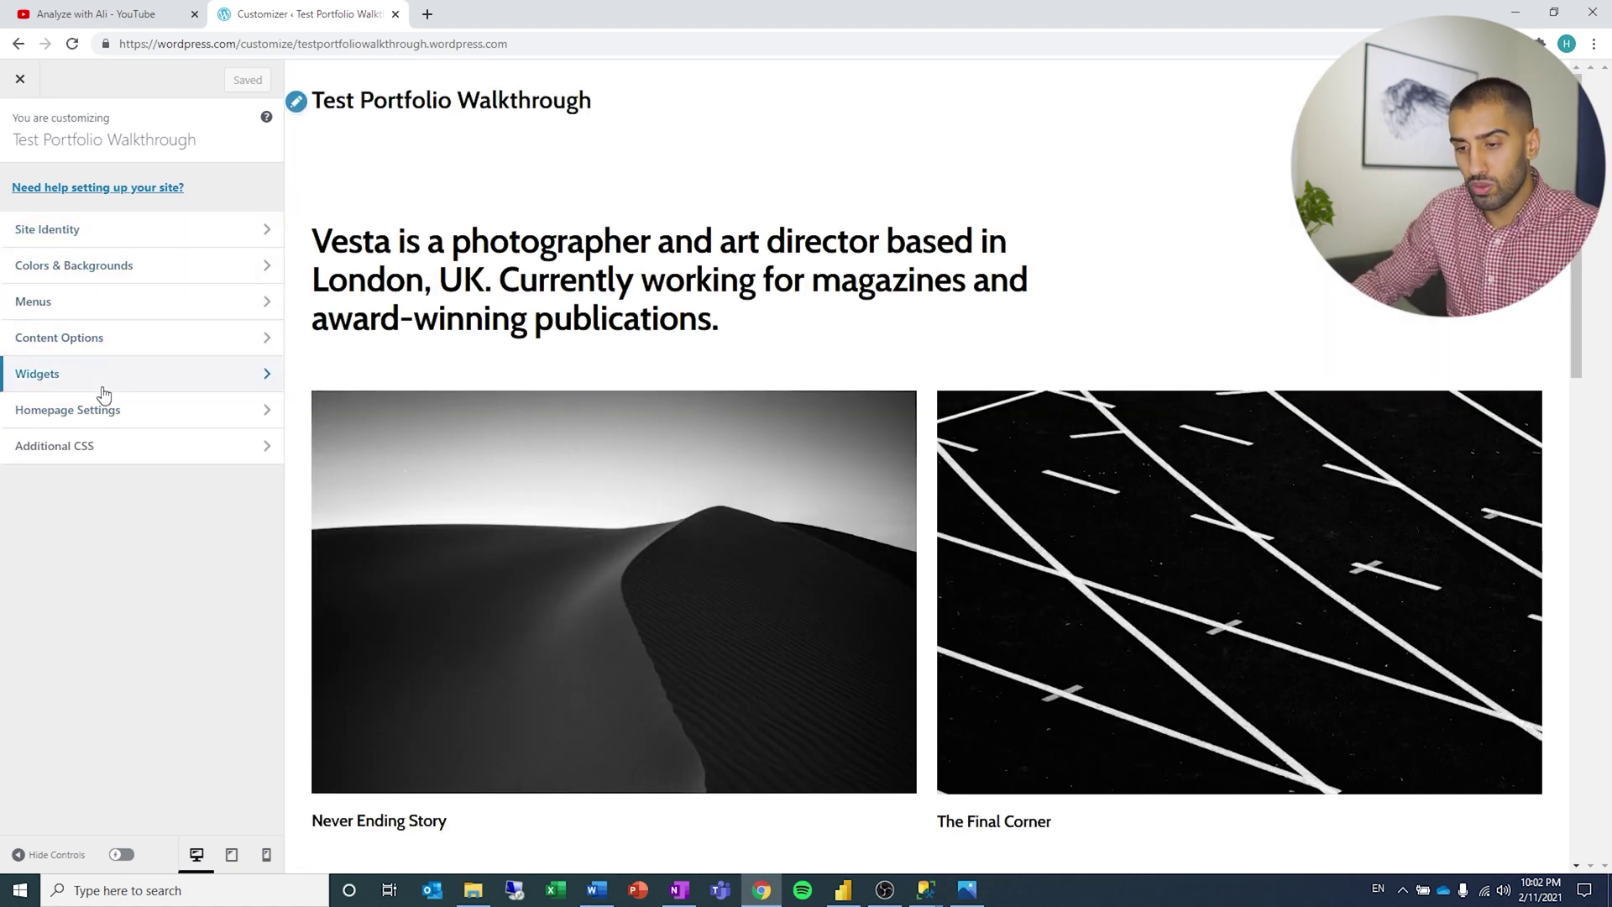
- Change the Home item's navigation label in the Primary menu to Portfolio, save the change and close the customizer
{"action": "left_click", "coordinate": [171, 302]}
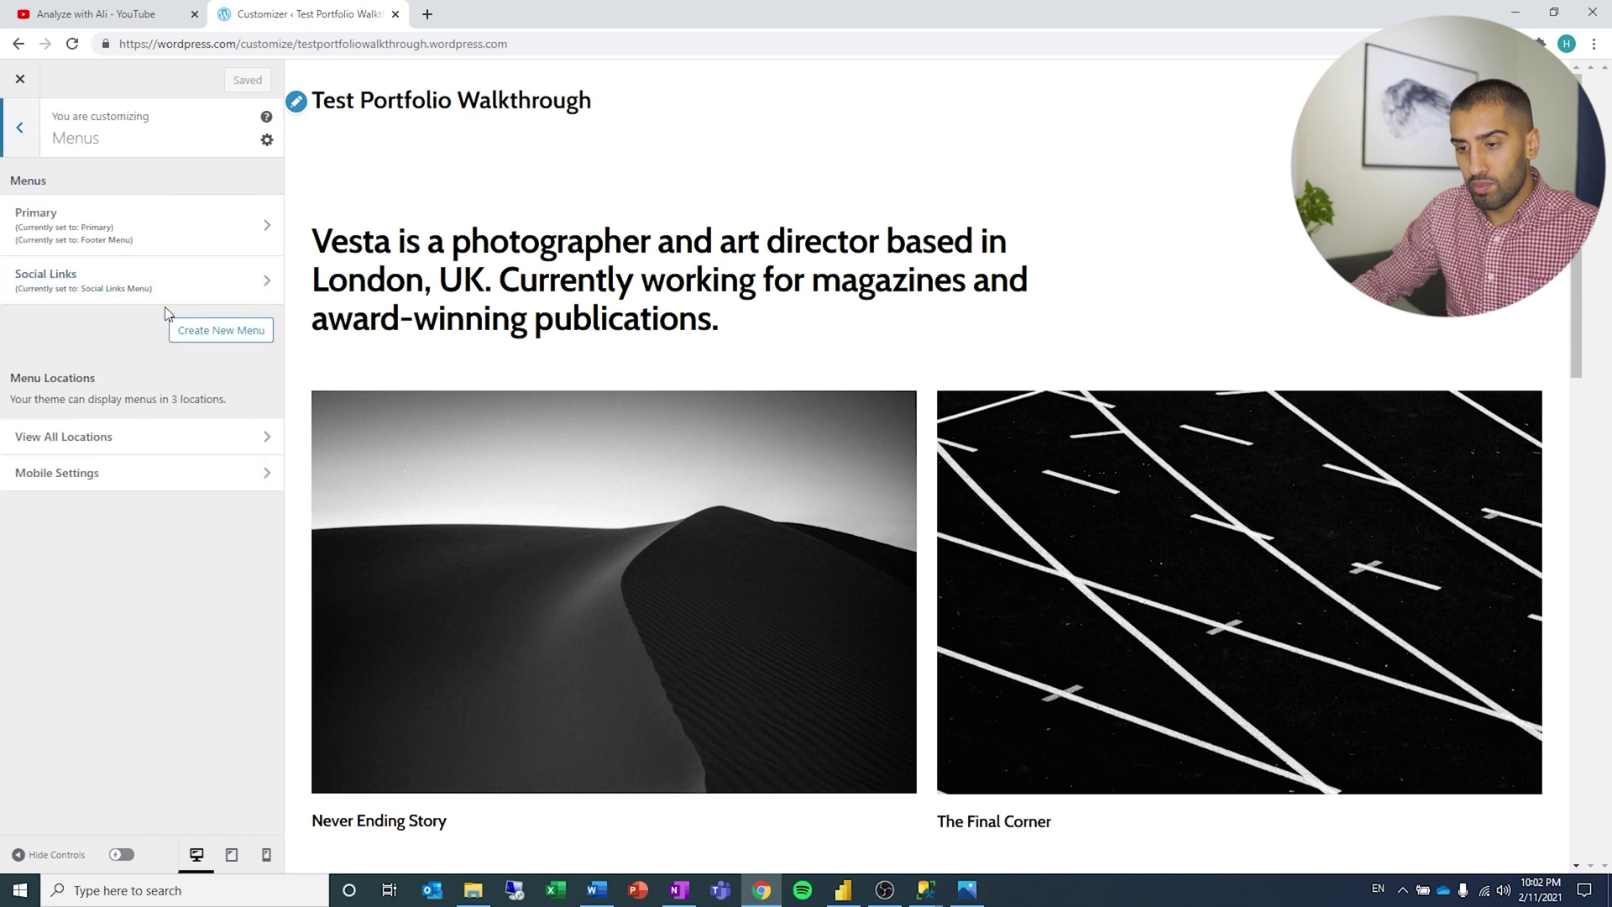
{"action": "left_click", "coordinate": [212, 227]}
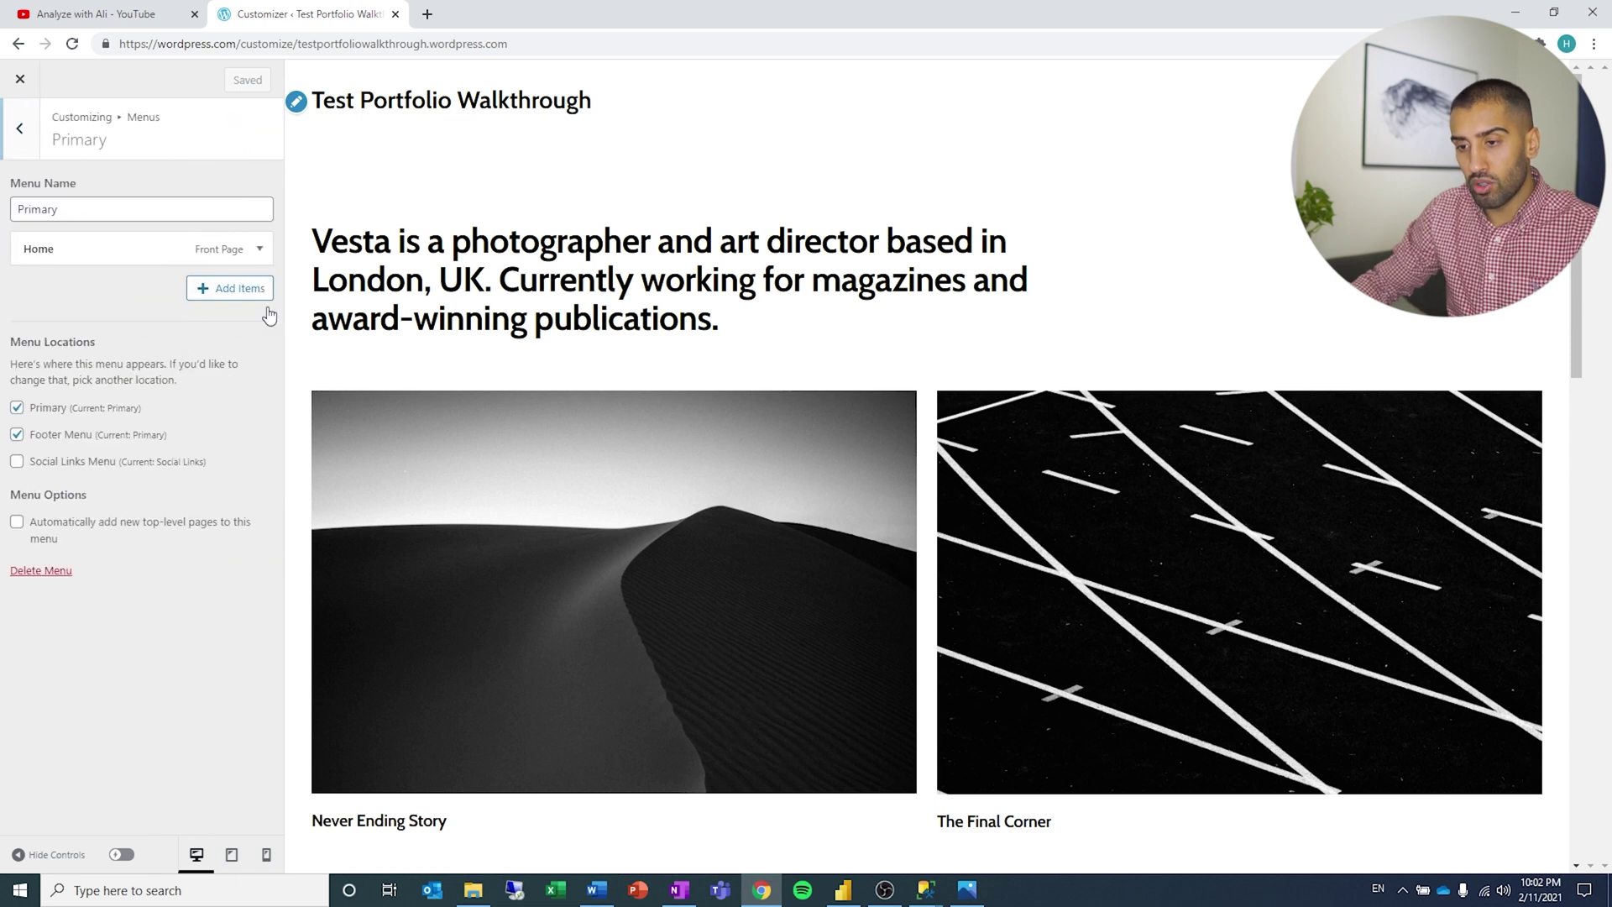
{"action": "left_click", "coordinate": [92, 247]}
{"action": "left_click", "coordinate": [87, 303]}
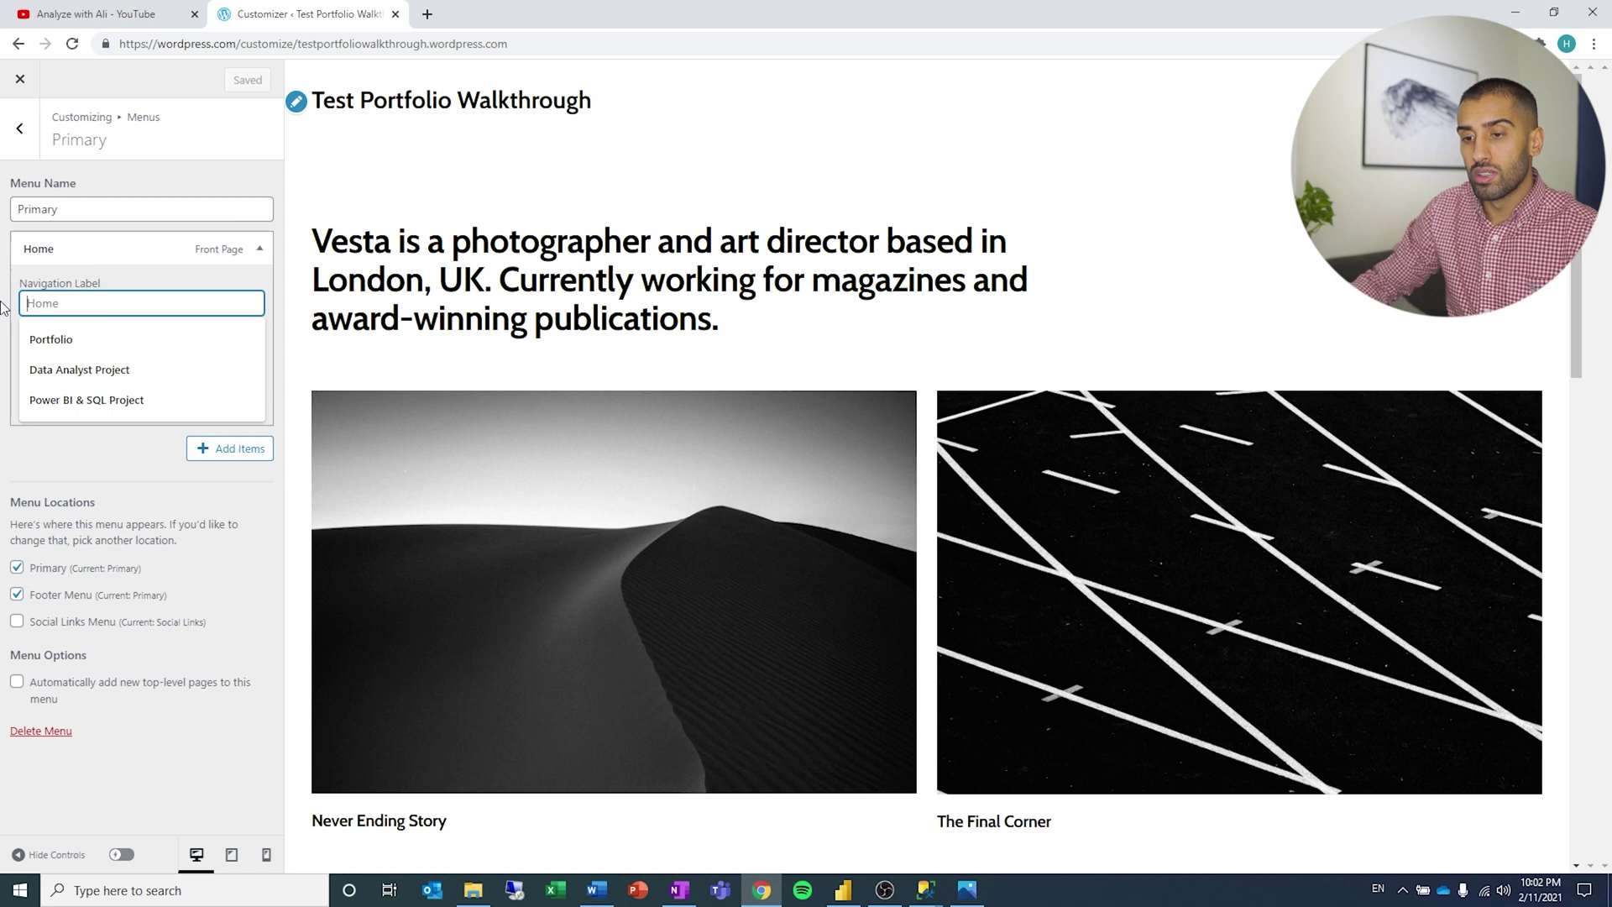
{"action": "left_click", "coordinate": [64, 337]}
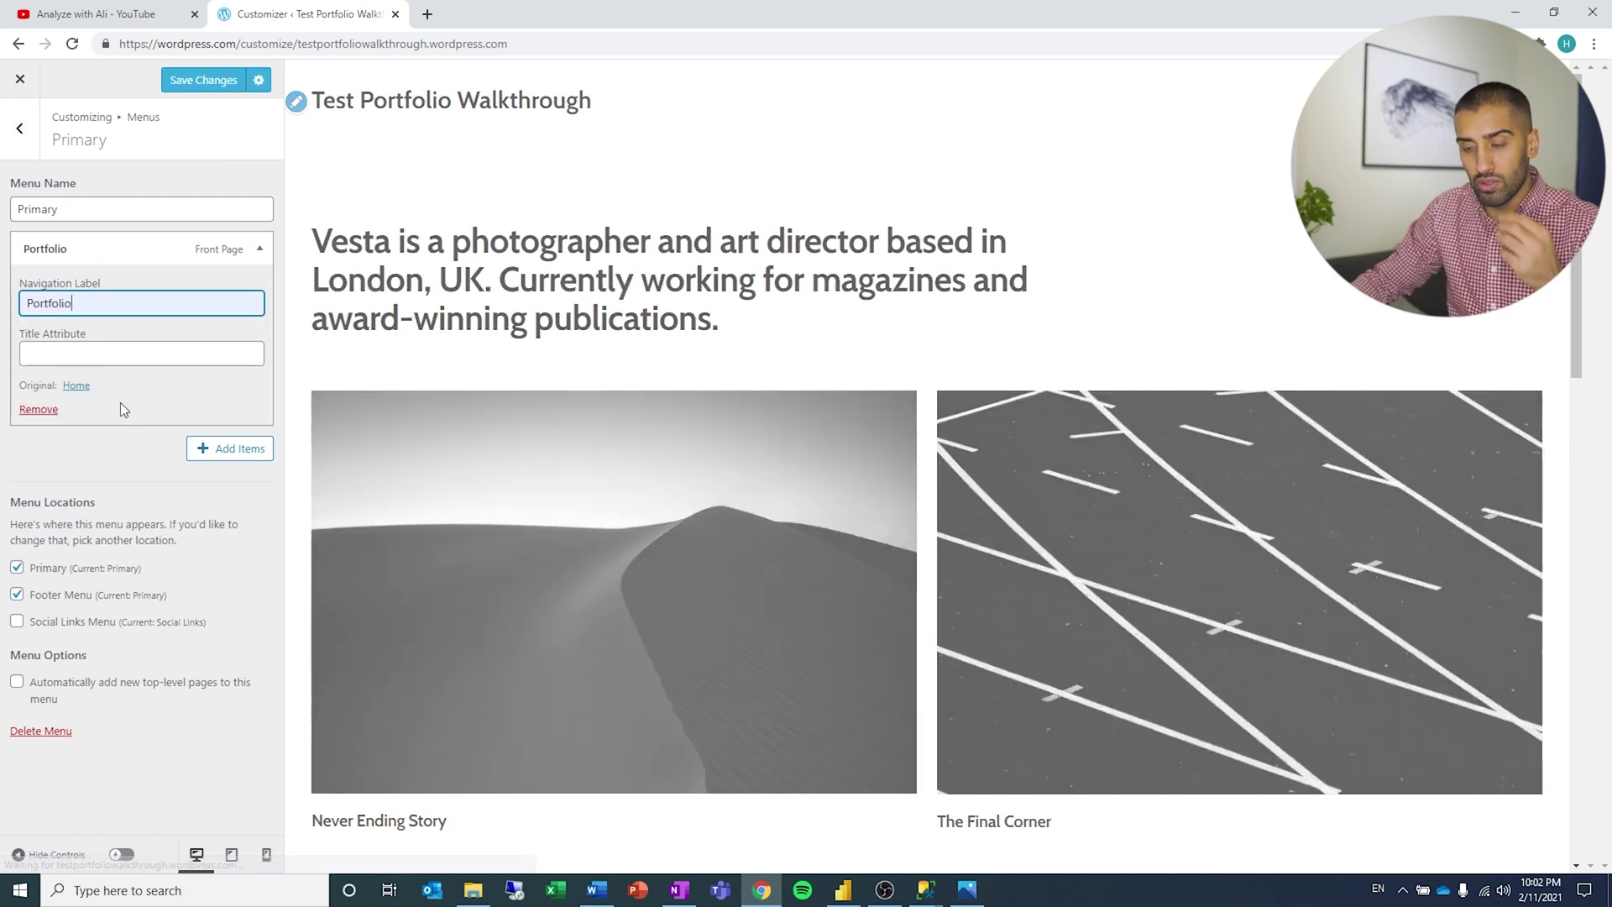
{"action": "left_click", "coordinate": [196, 82]}
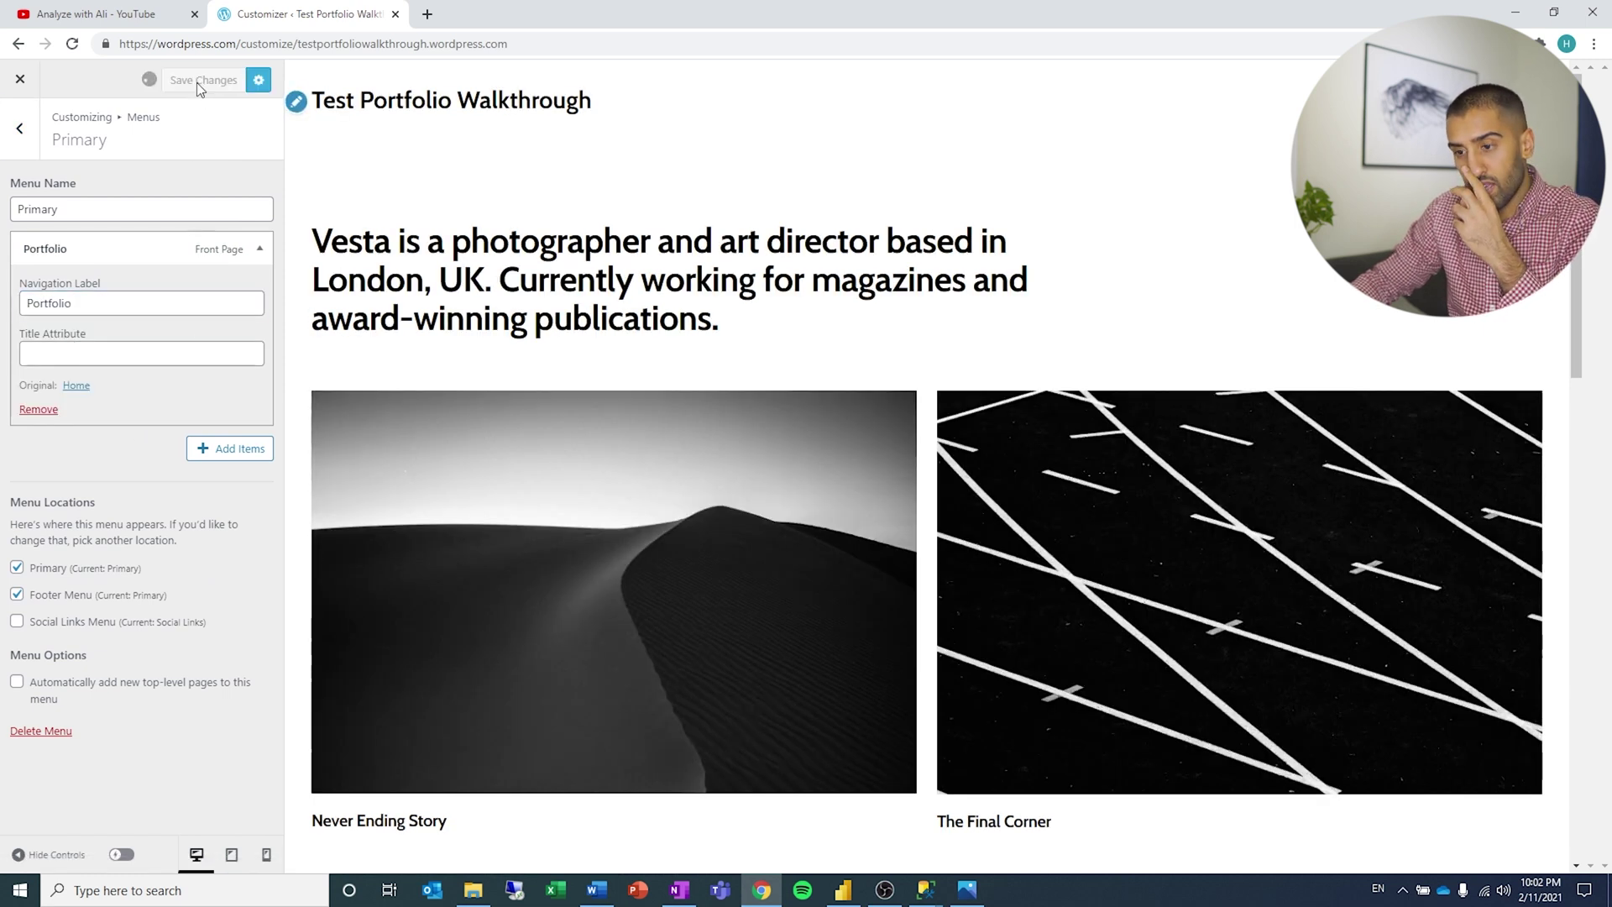
{"action": "left_click", "coordinate": [19, 138]}
{"action": "left_click", "coordinate": [19, 141]}
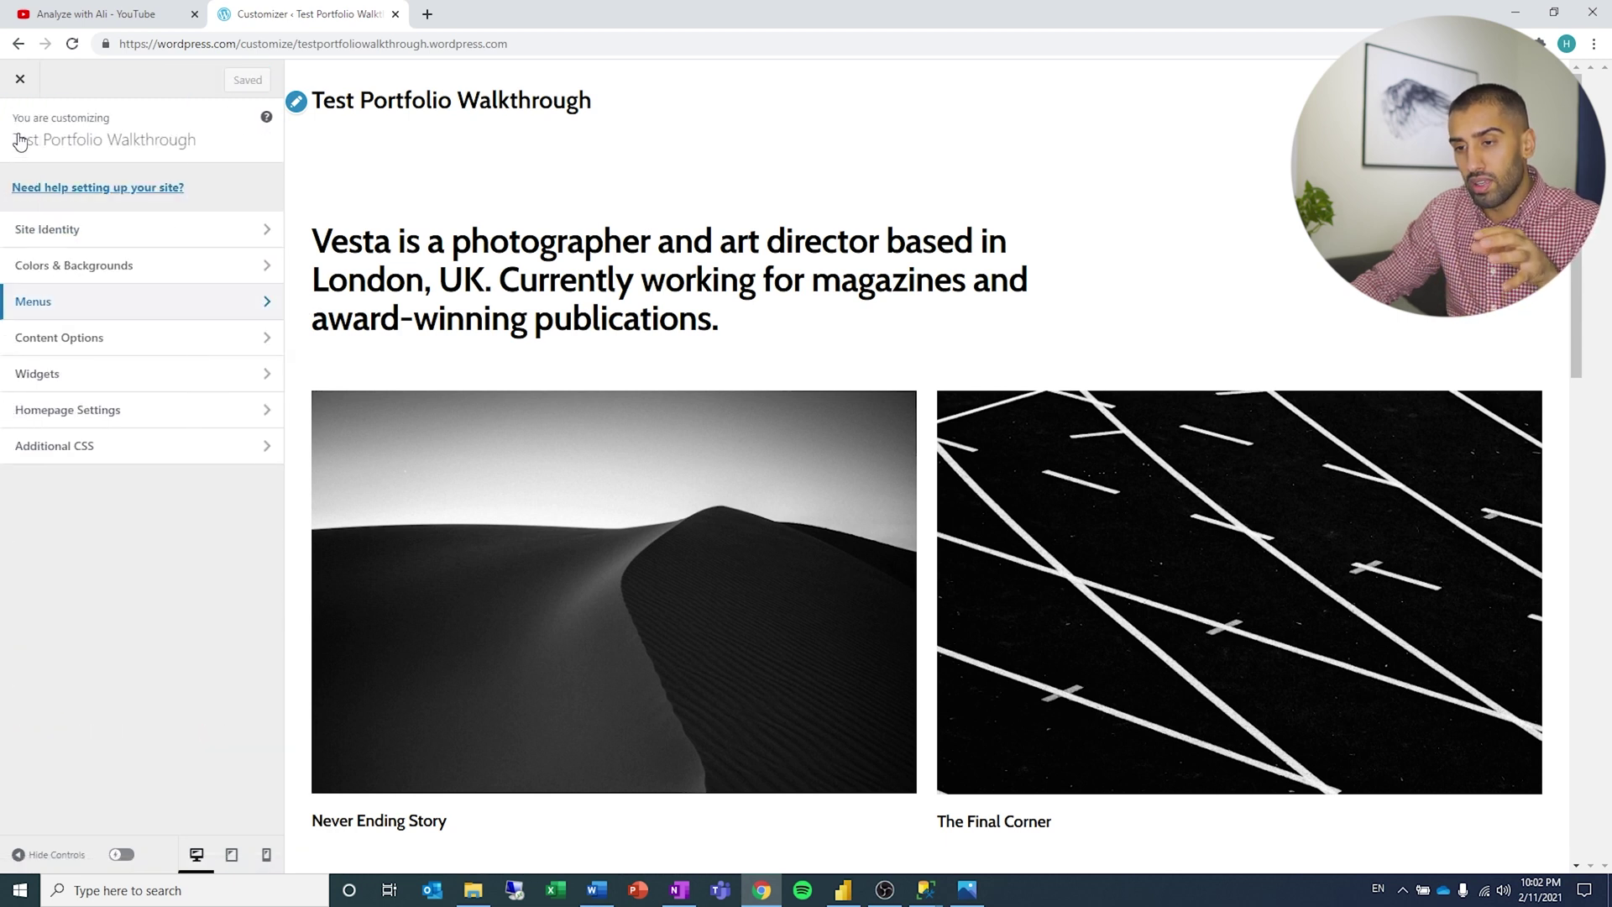
{"action": "left_click", "coordinate": [20, 79]}
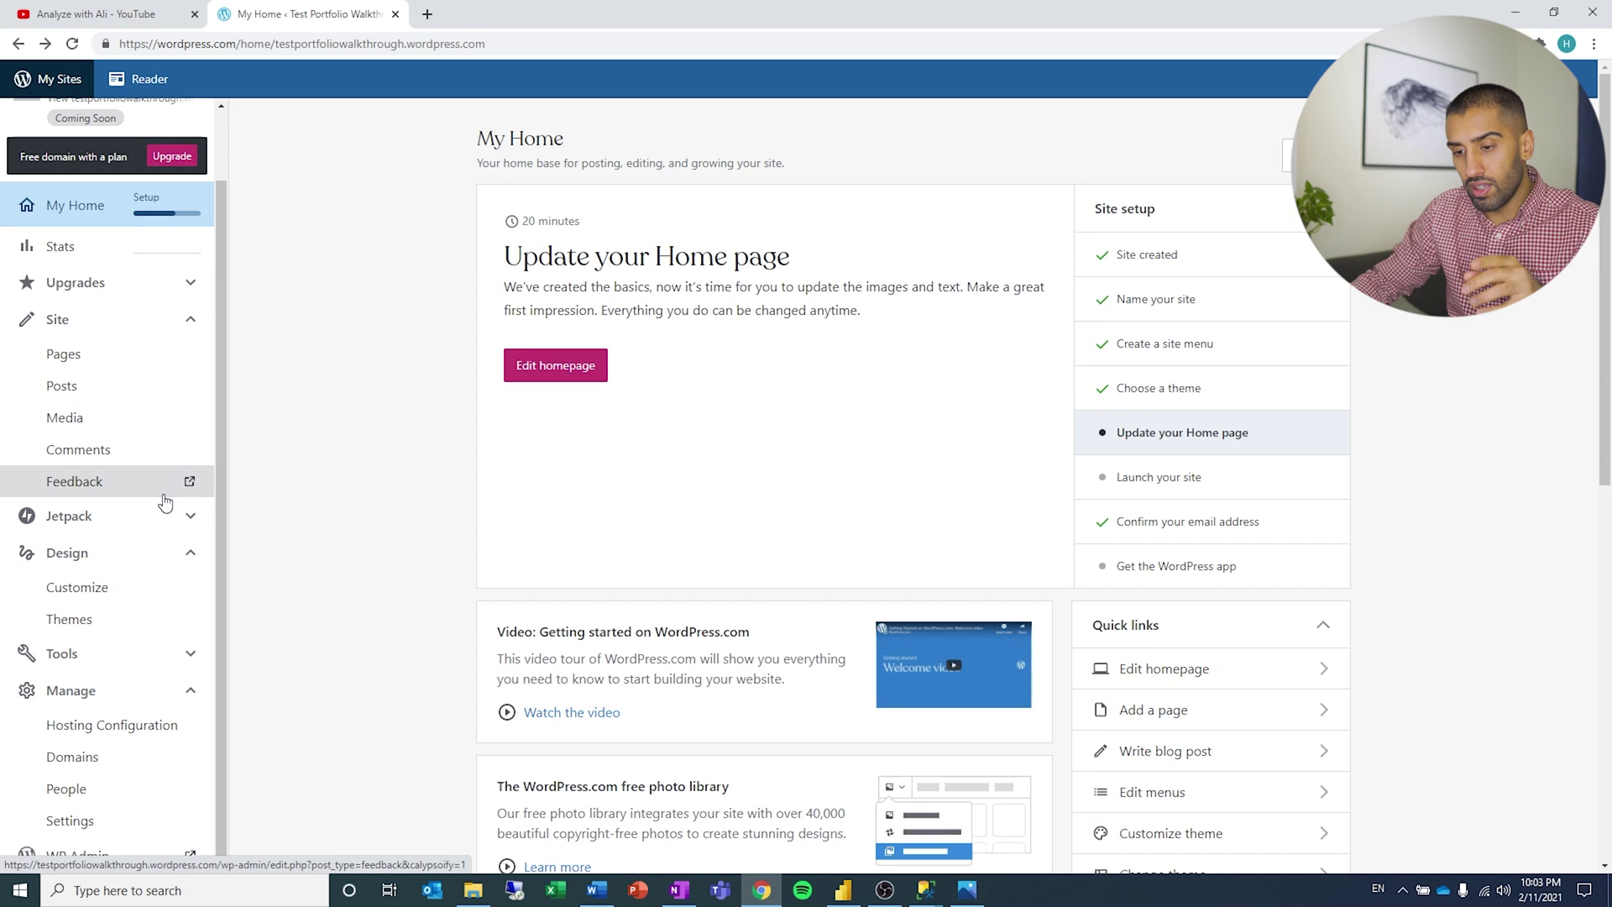
- Browse the site's recommended themes, expand the list to all themes and look through the free ones
{"action": "left_click", "coordinate": [126, 626]}
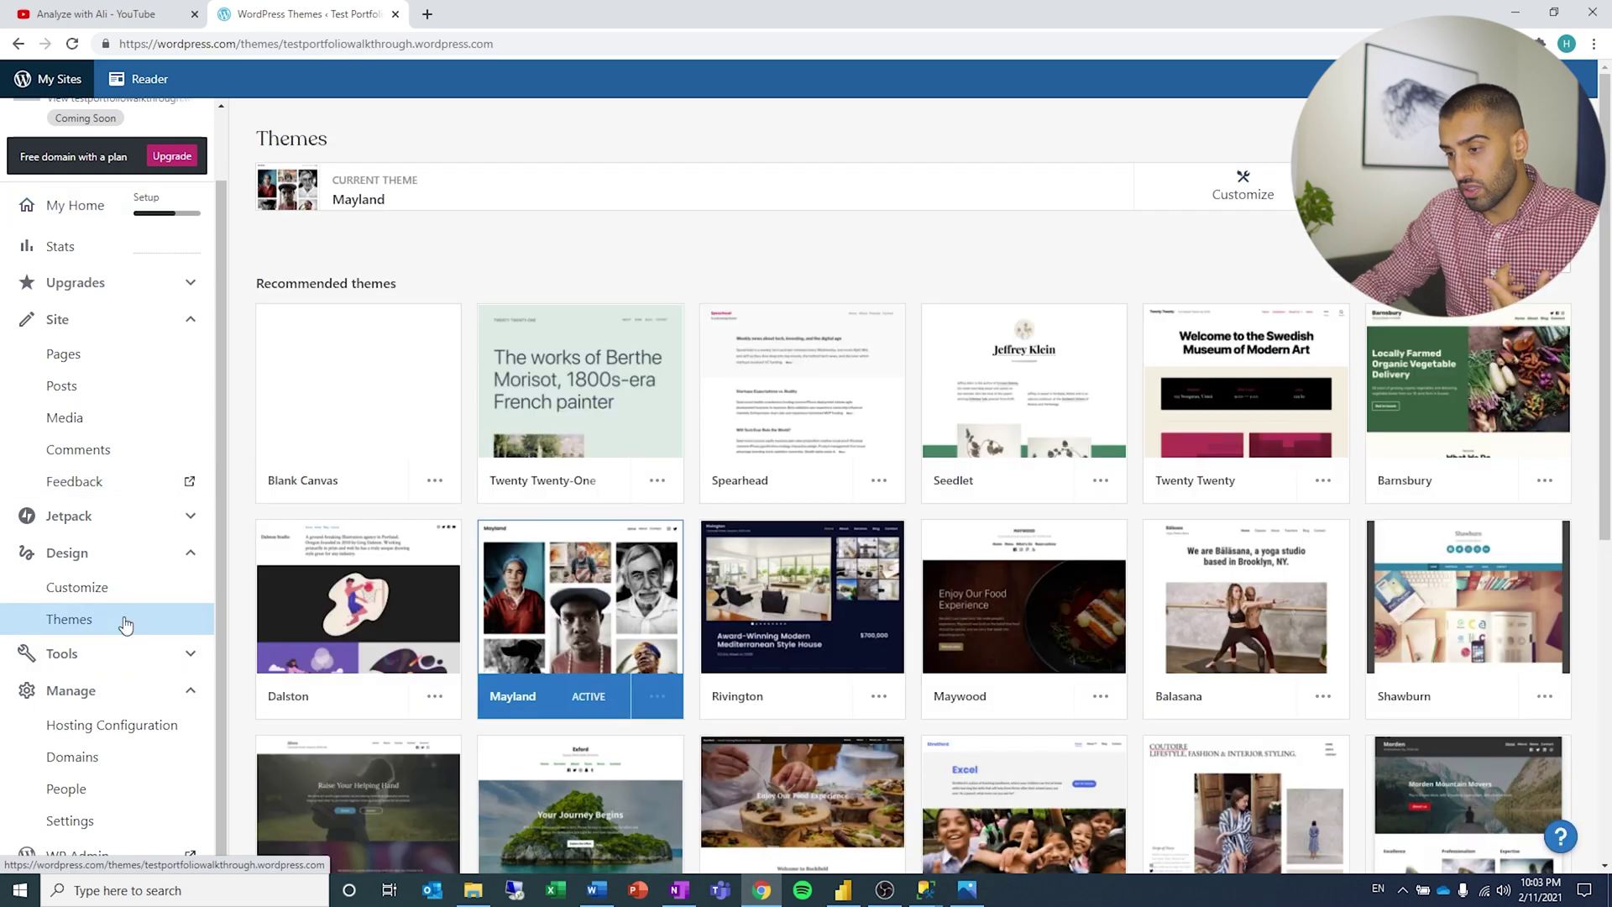
{"action": "scroll", "coordinate": [940, 626], "scroll_direction": "down", "scroll_amount": 3}
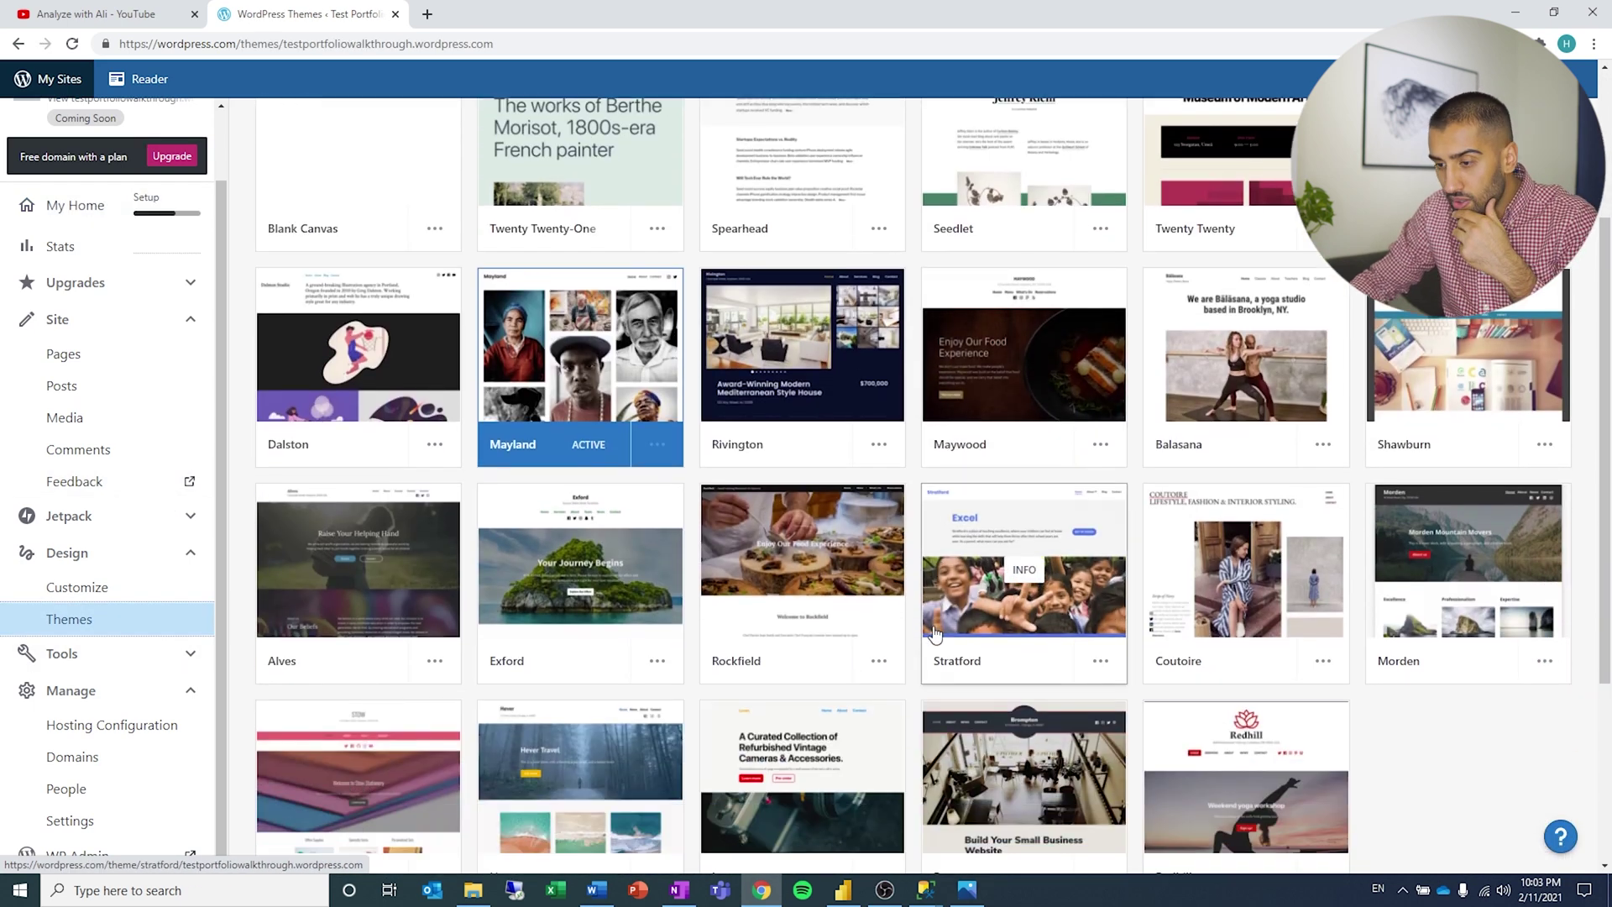
{"action": "scroll", "coordinate": [659, 605], "scroll_direction": "down", "scroll_amount": 1}
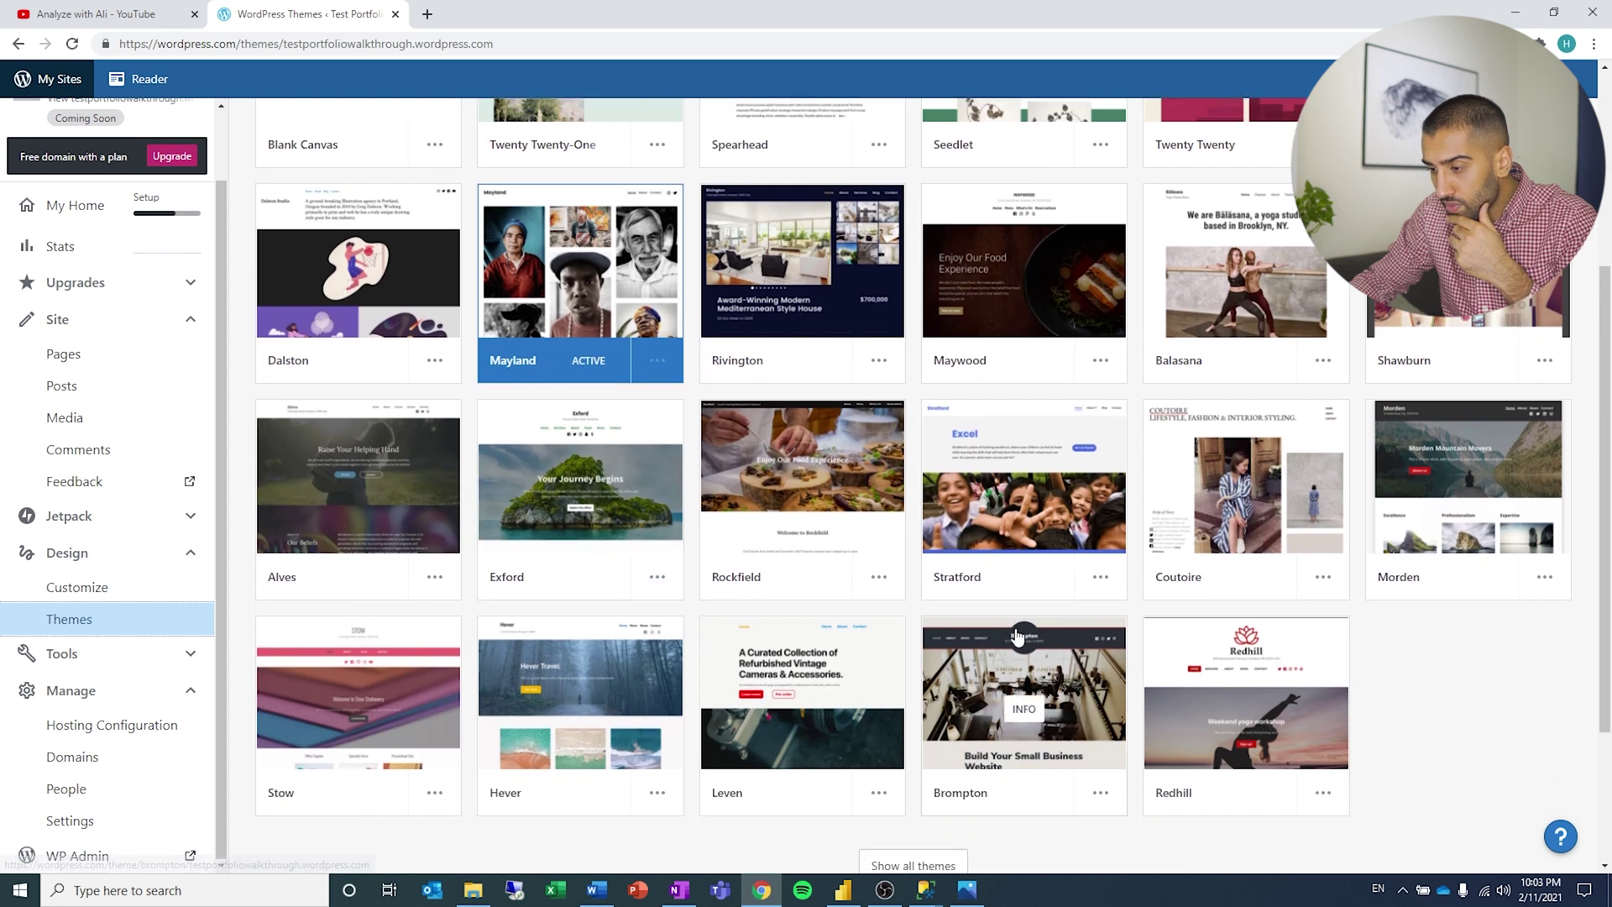
{"action": "scroll", "coordinate": [1242, 745], "scroll_direction": "down", "scroll_amount": 2}
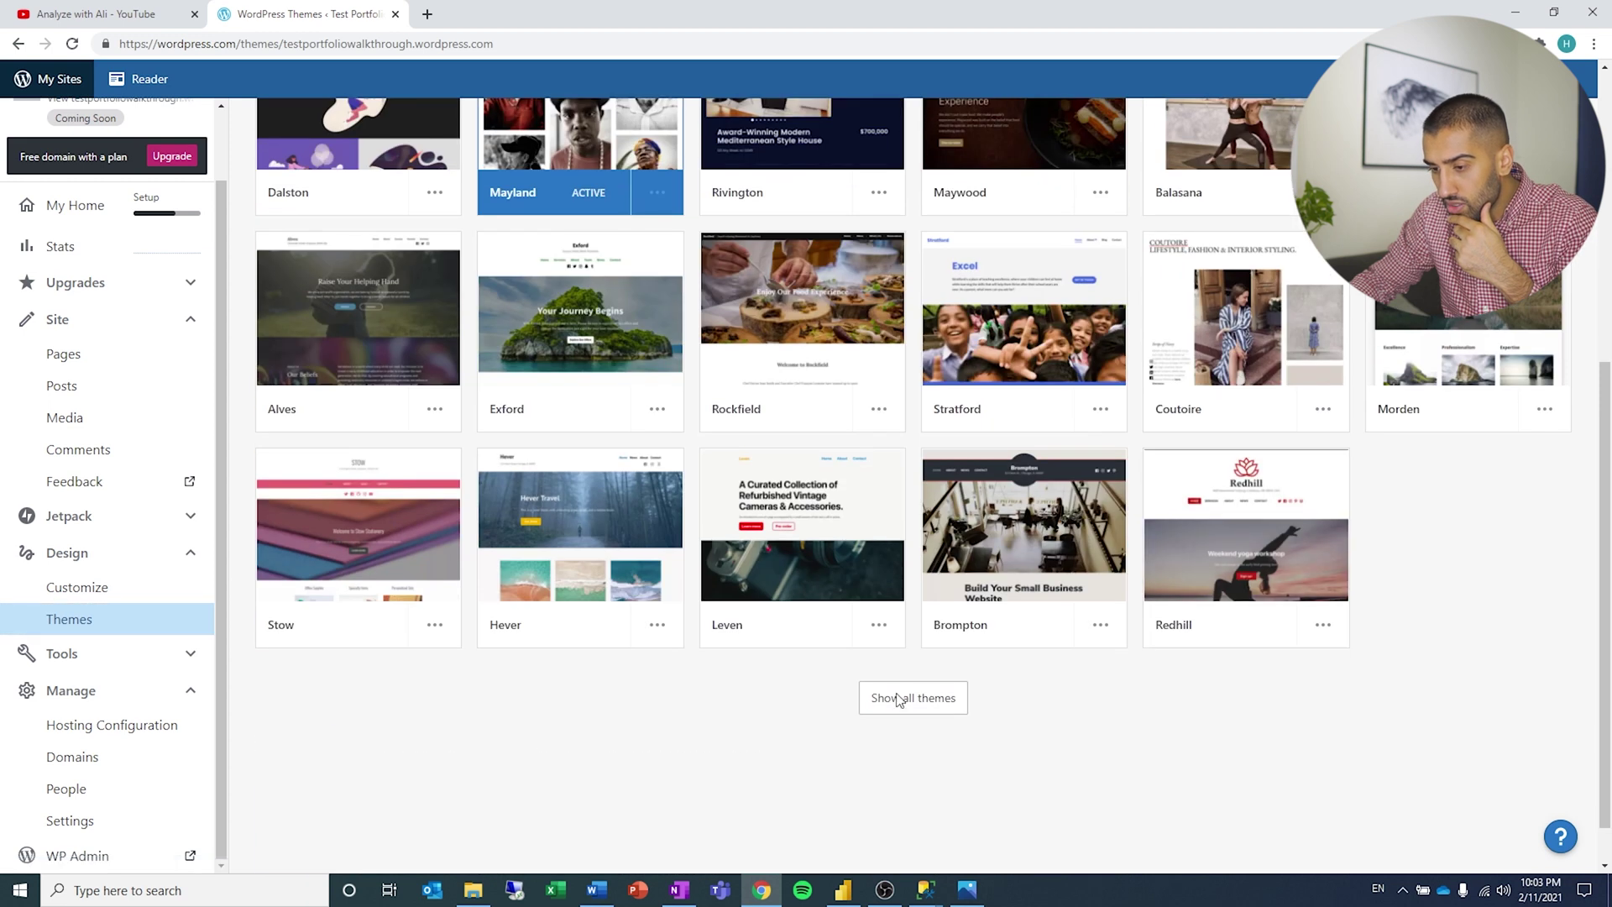
{"action": "left_click", "coordinate": [899, 701]}
{"action": "scroll", "coordinate": [647, 568], "scroll_direction": "down", "scroll_amount": 4}
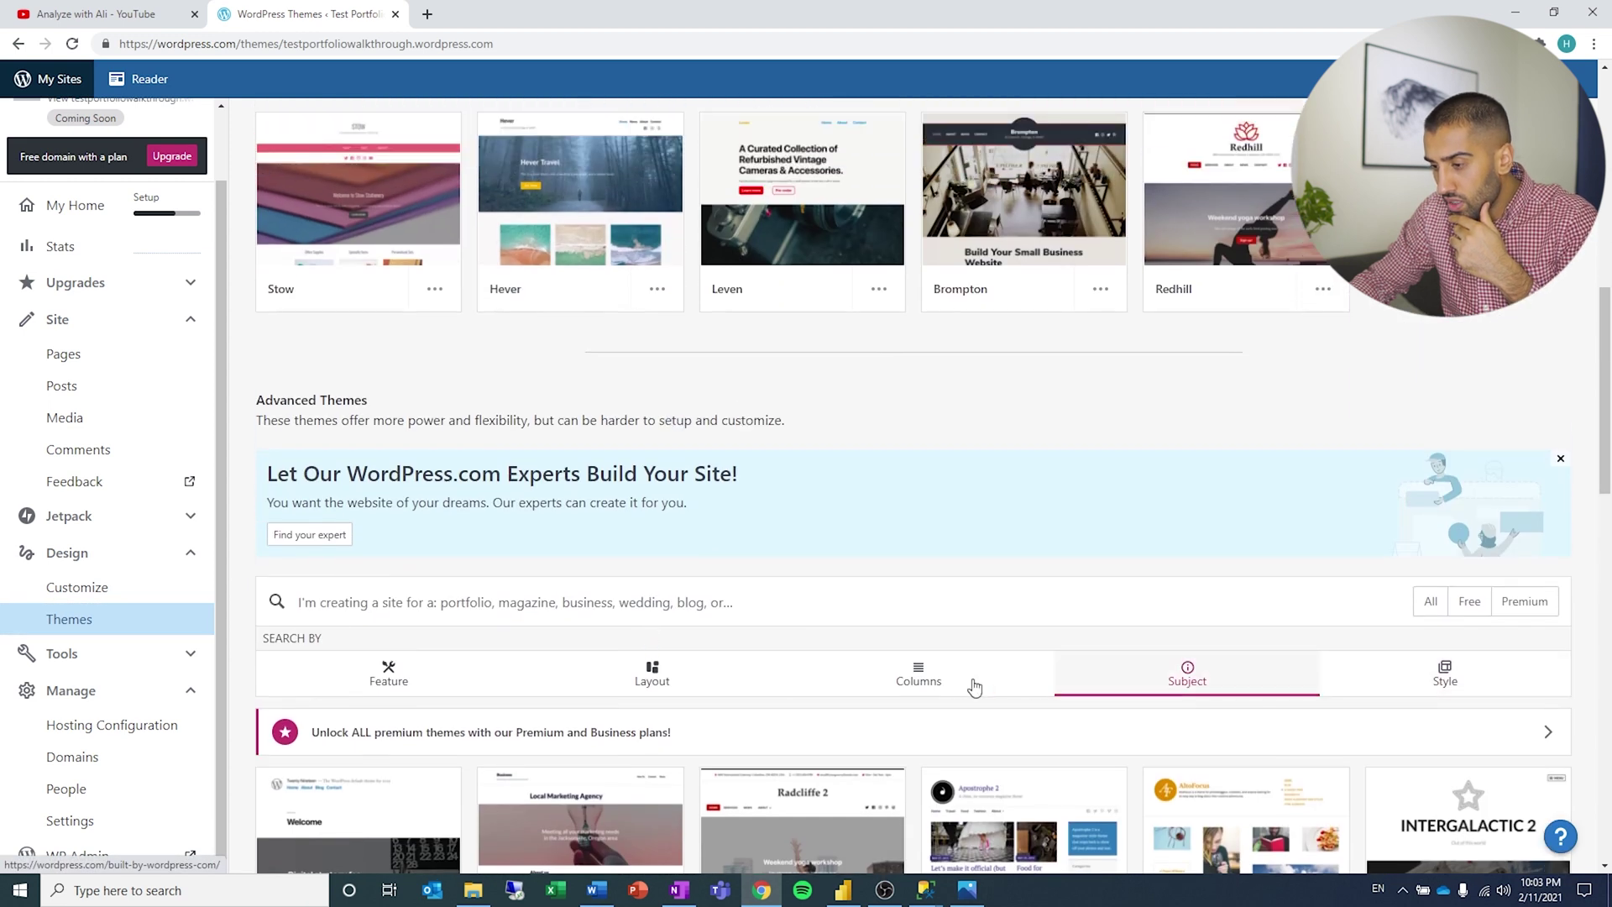
{"action": "left_click", "coordinate": [1465, 603]}
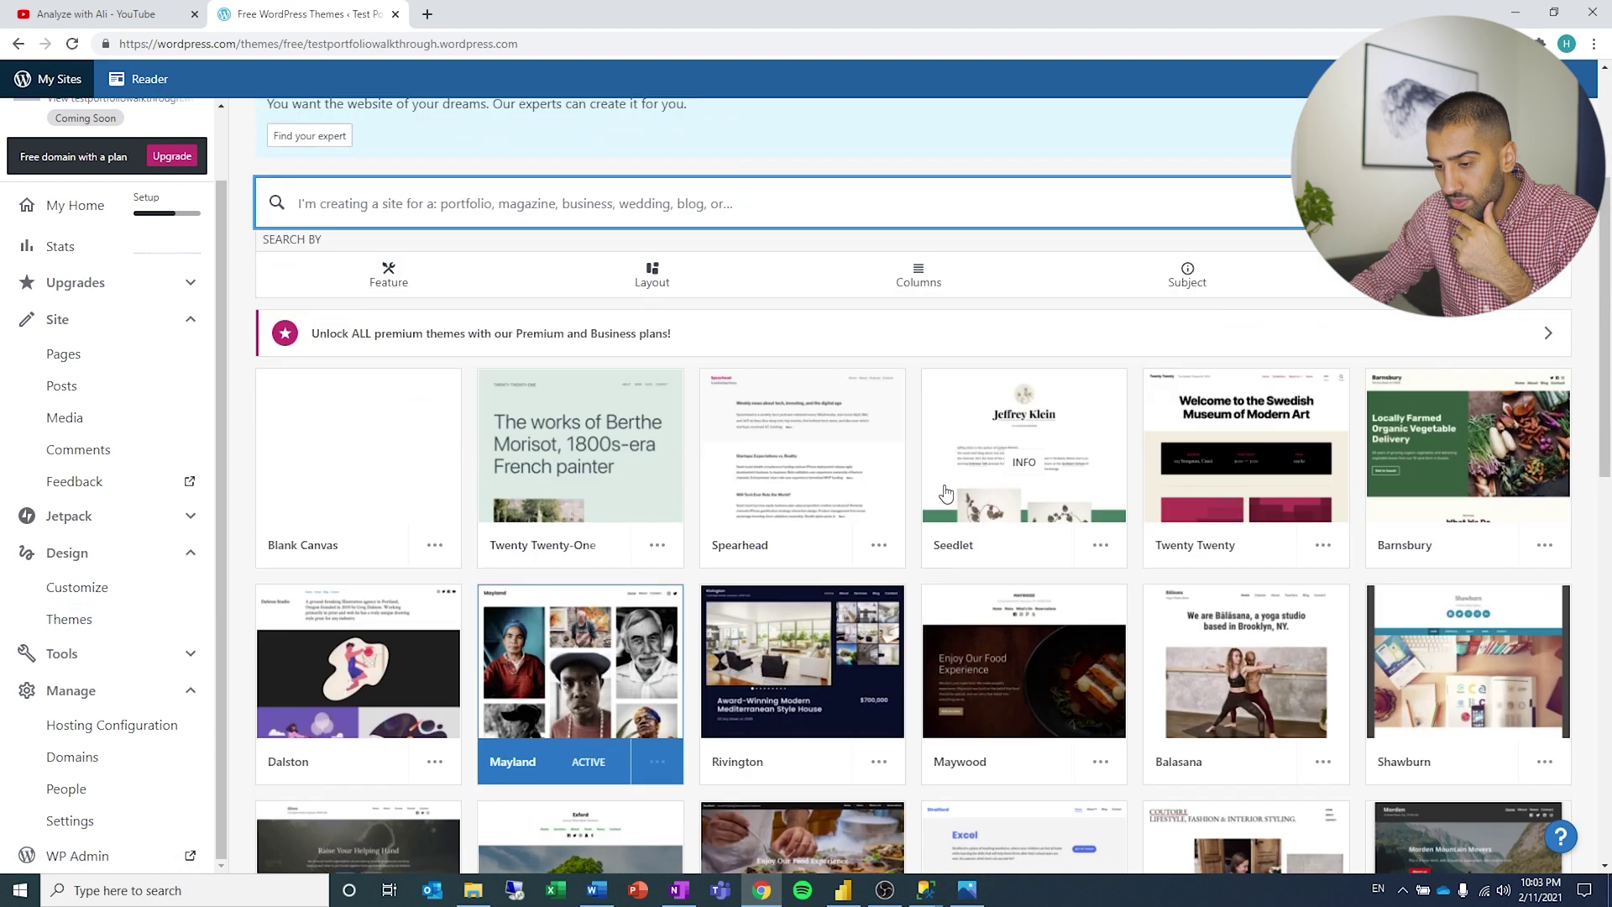
{"action": "scroll", "coordinate": [599, 578], "scroll_direction": "down", "scroll_amount": 2}
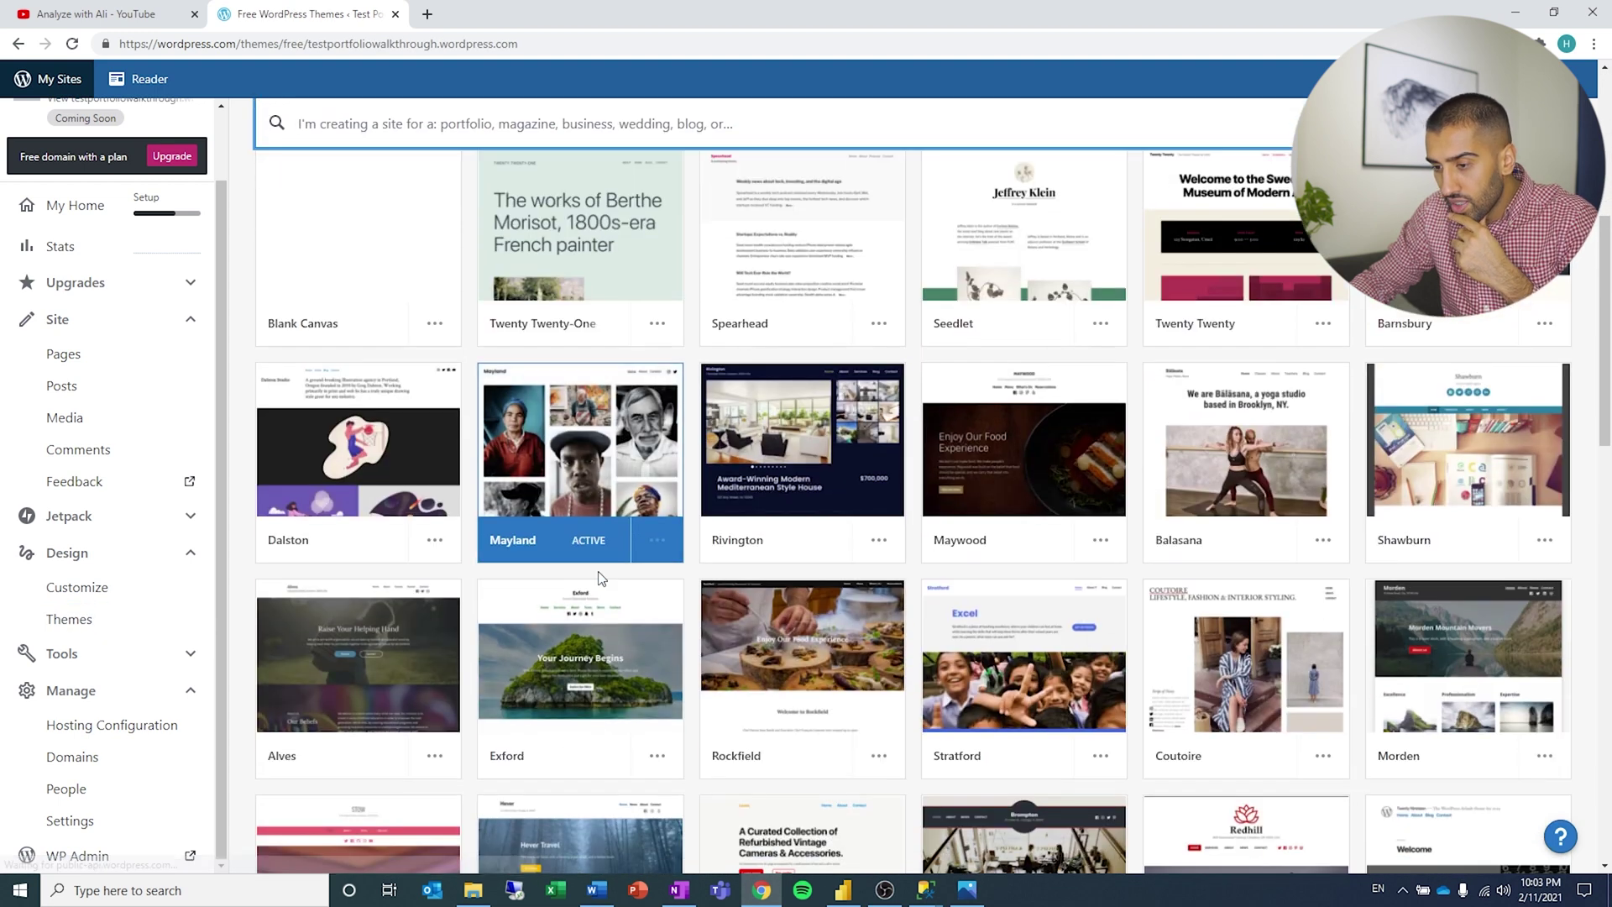
{"action": "scroll", "coordinate": [574, 288], "scroll_direction": "down", "scroll_amount": 3}
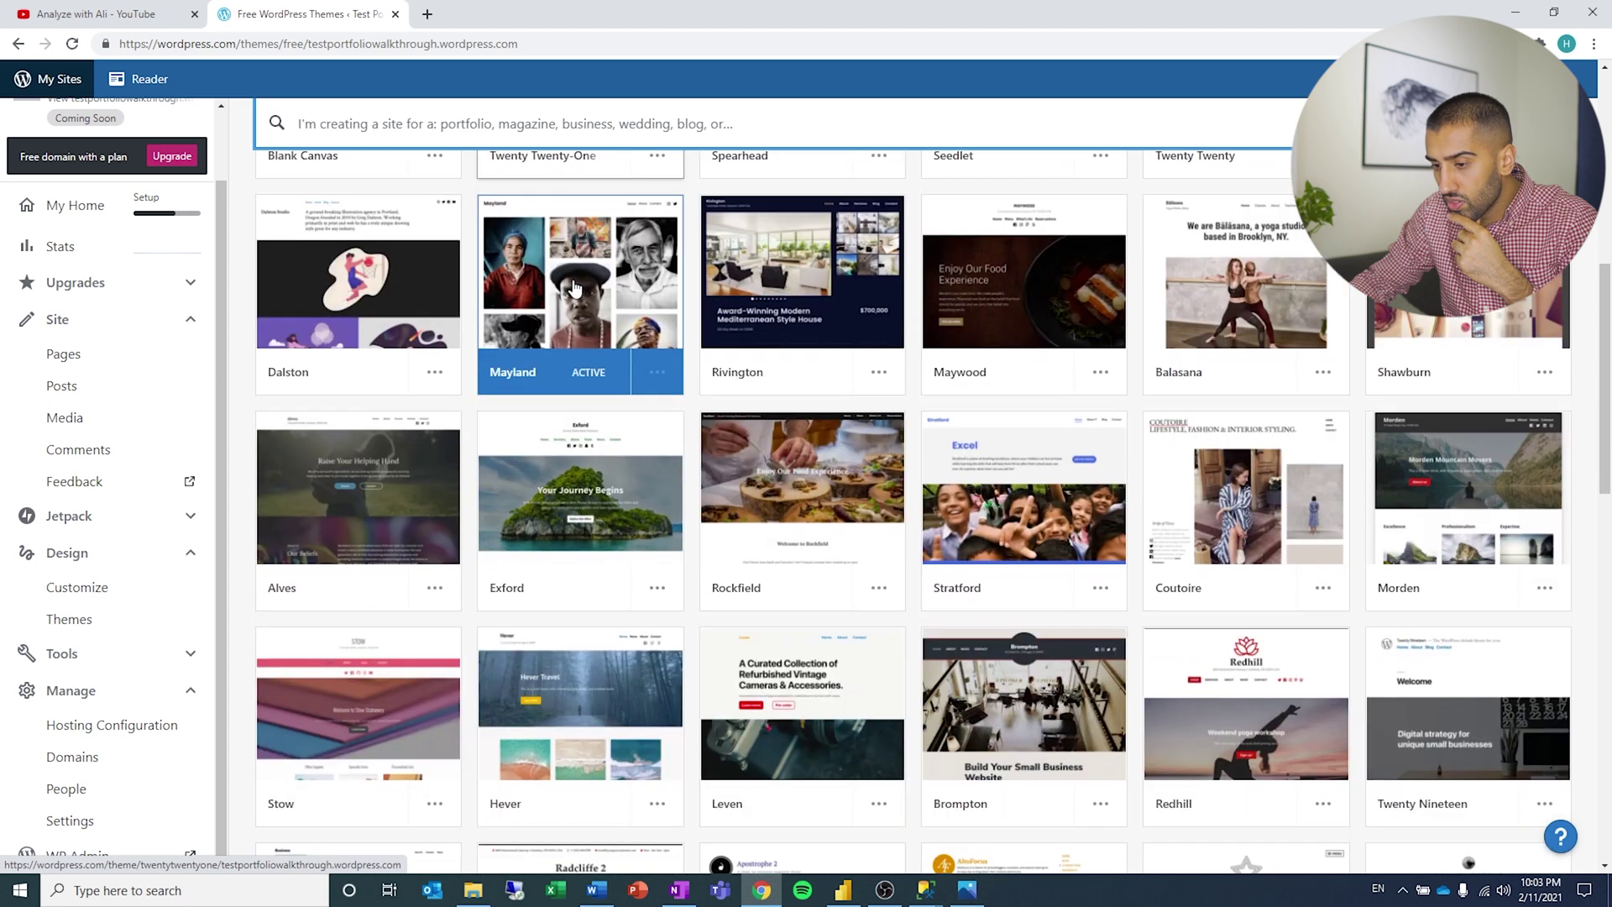
{"action": "scroll", "coordinate": [574, 288], "scroll_direction": "down", "scroll_amount": 3}
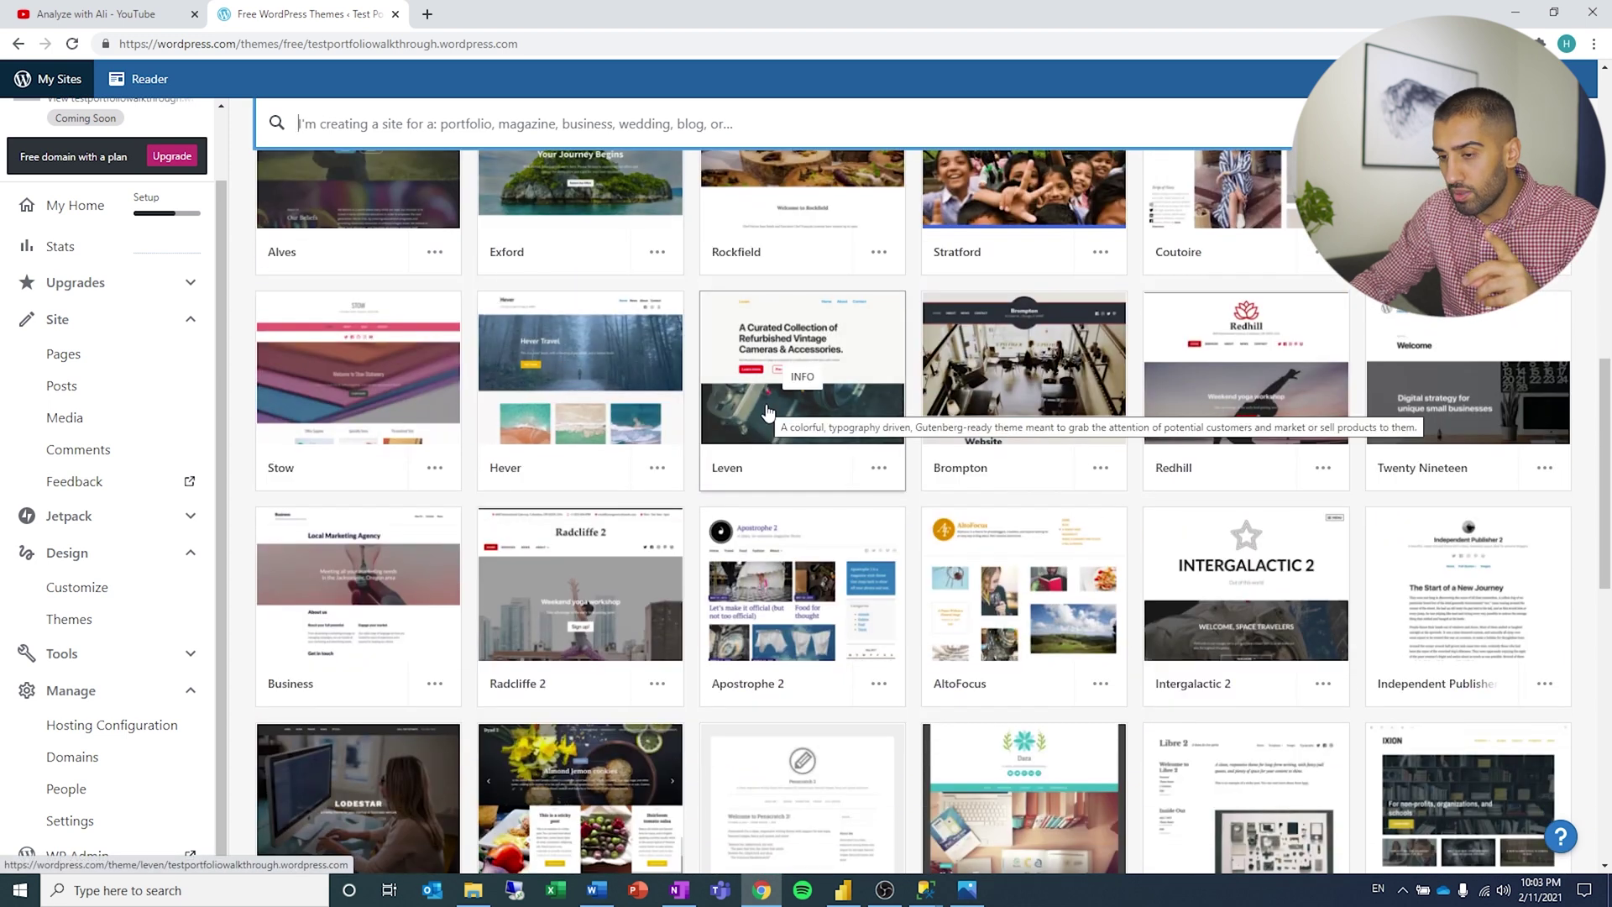
{"action": "left_click", "coordinate": [121, 13]}
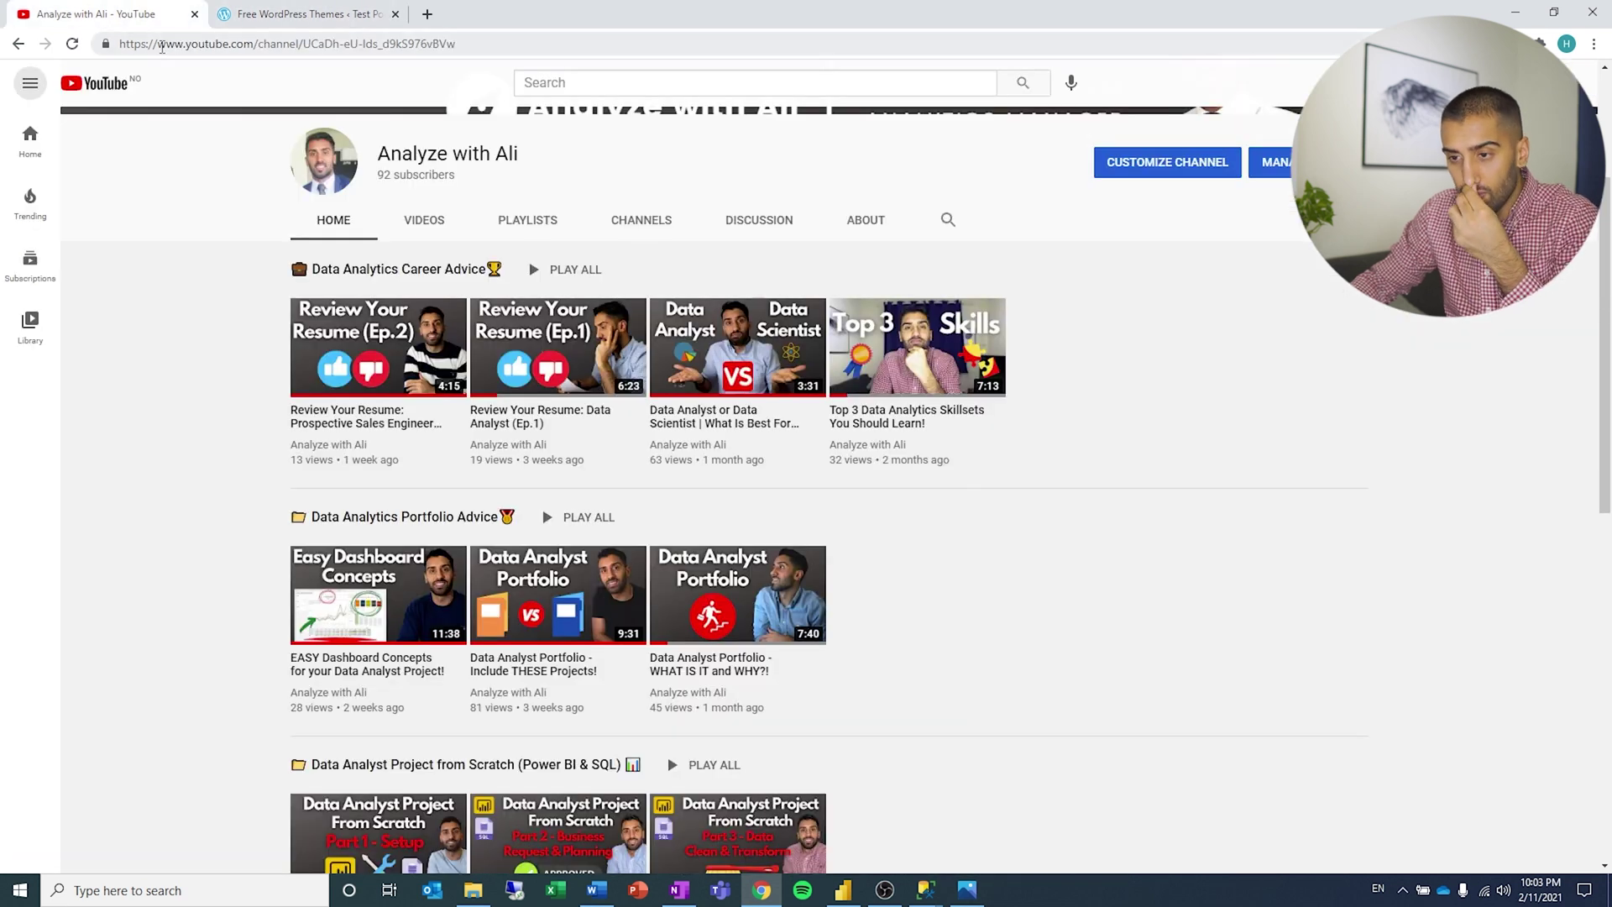
{"action": "left_click", "coordinate": [310, 13]}
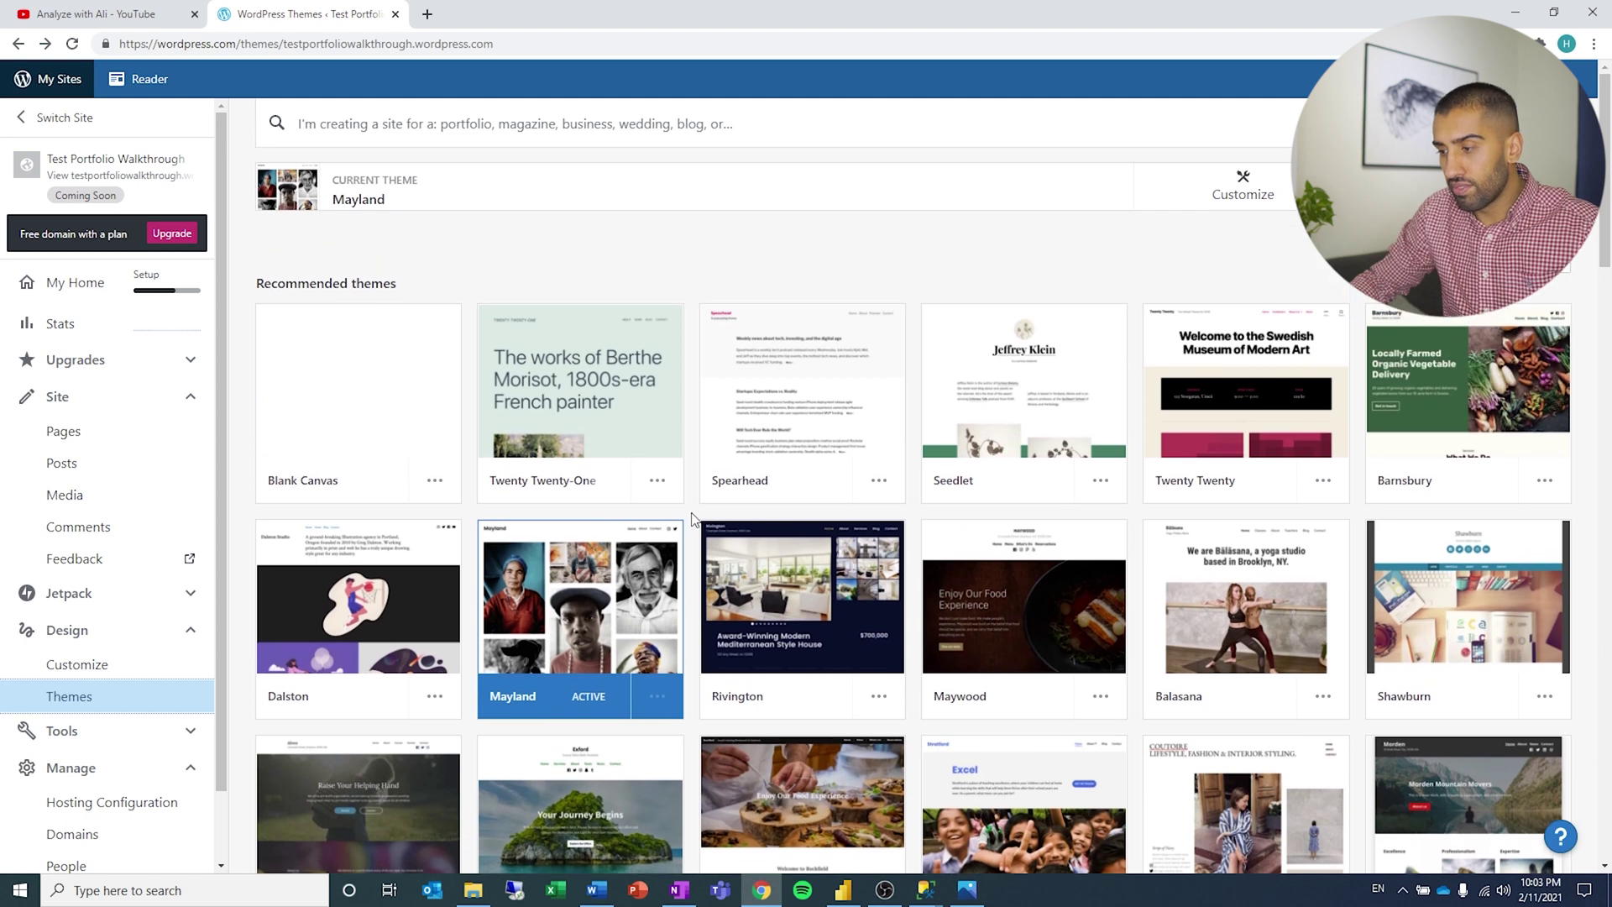
- Find the Dara theme among the listed themes, activate it for the site and start customizing the site
{"action": "key", "text": "ctrl+f"}
{"action": "type", "text": "Dara"}
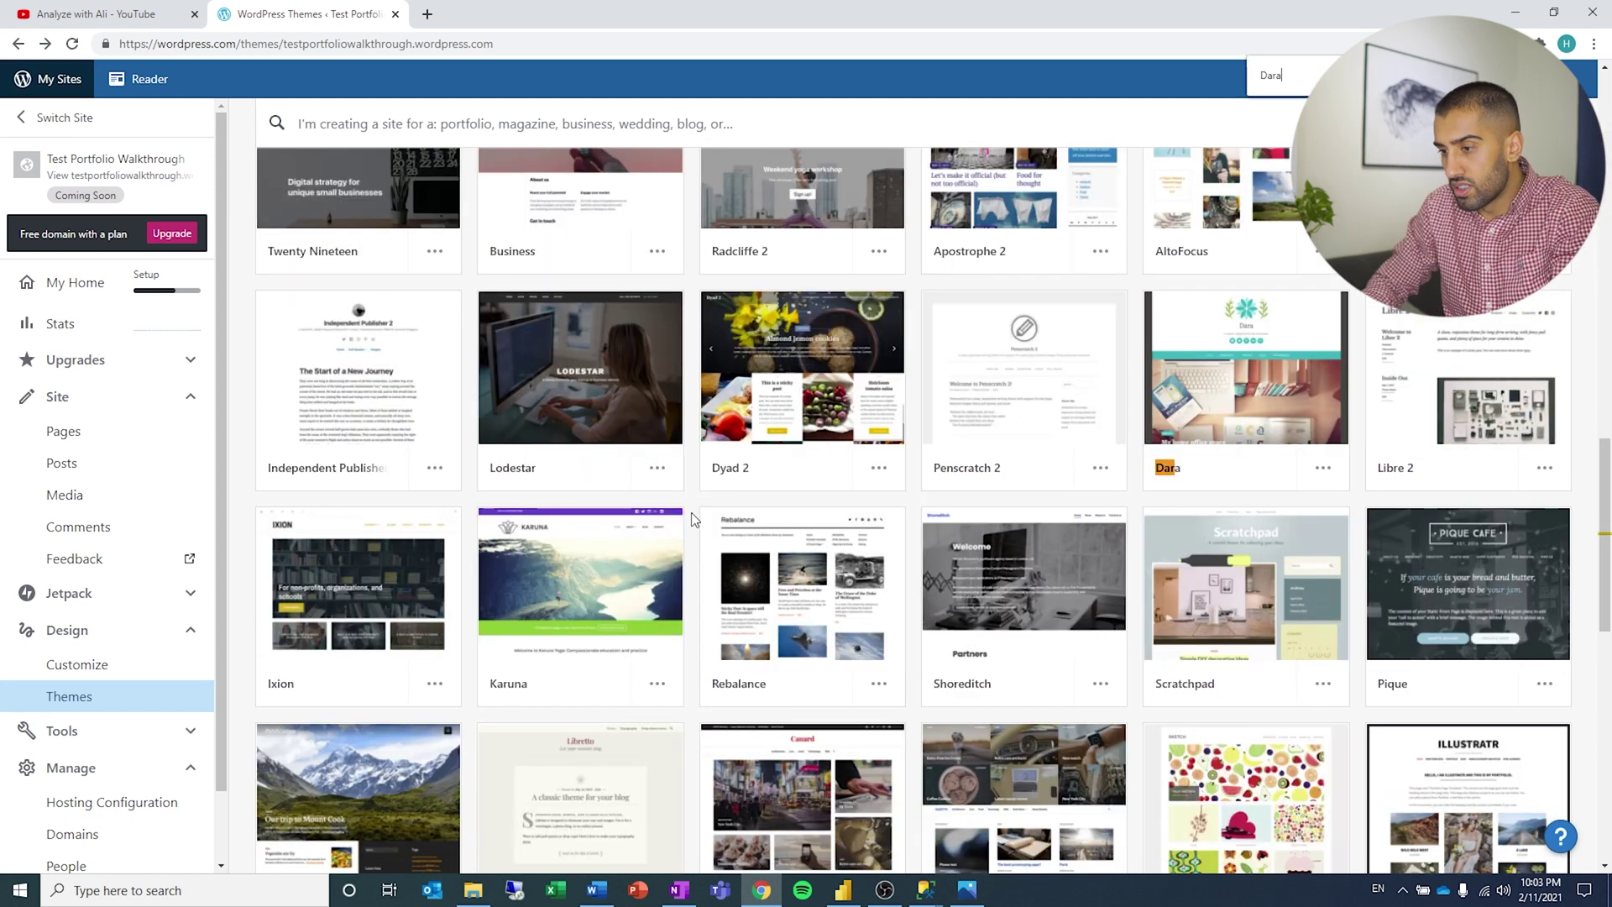
{"action": "left_click", "coordinate": [1192, 362]}
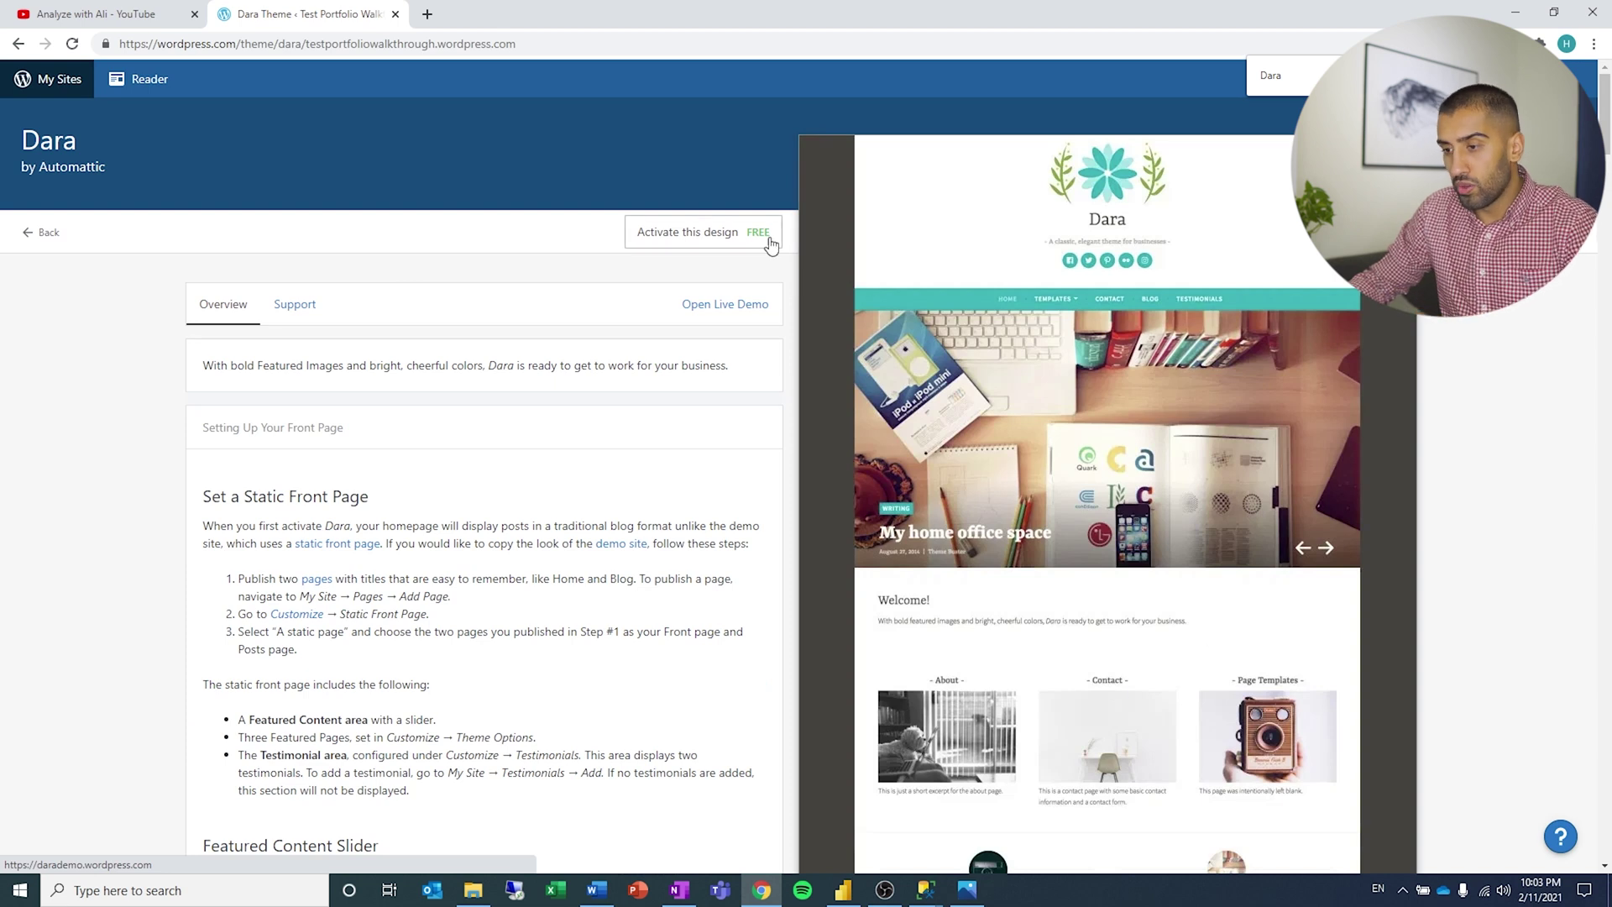
{"action": "left_click", "coordinate": [688, 232]}
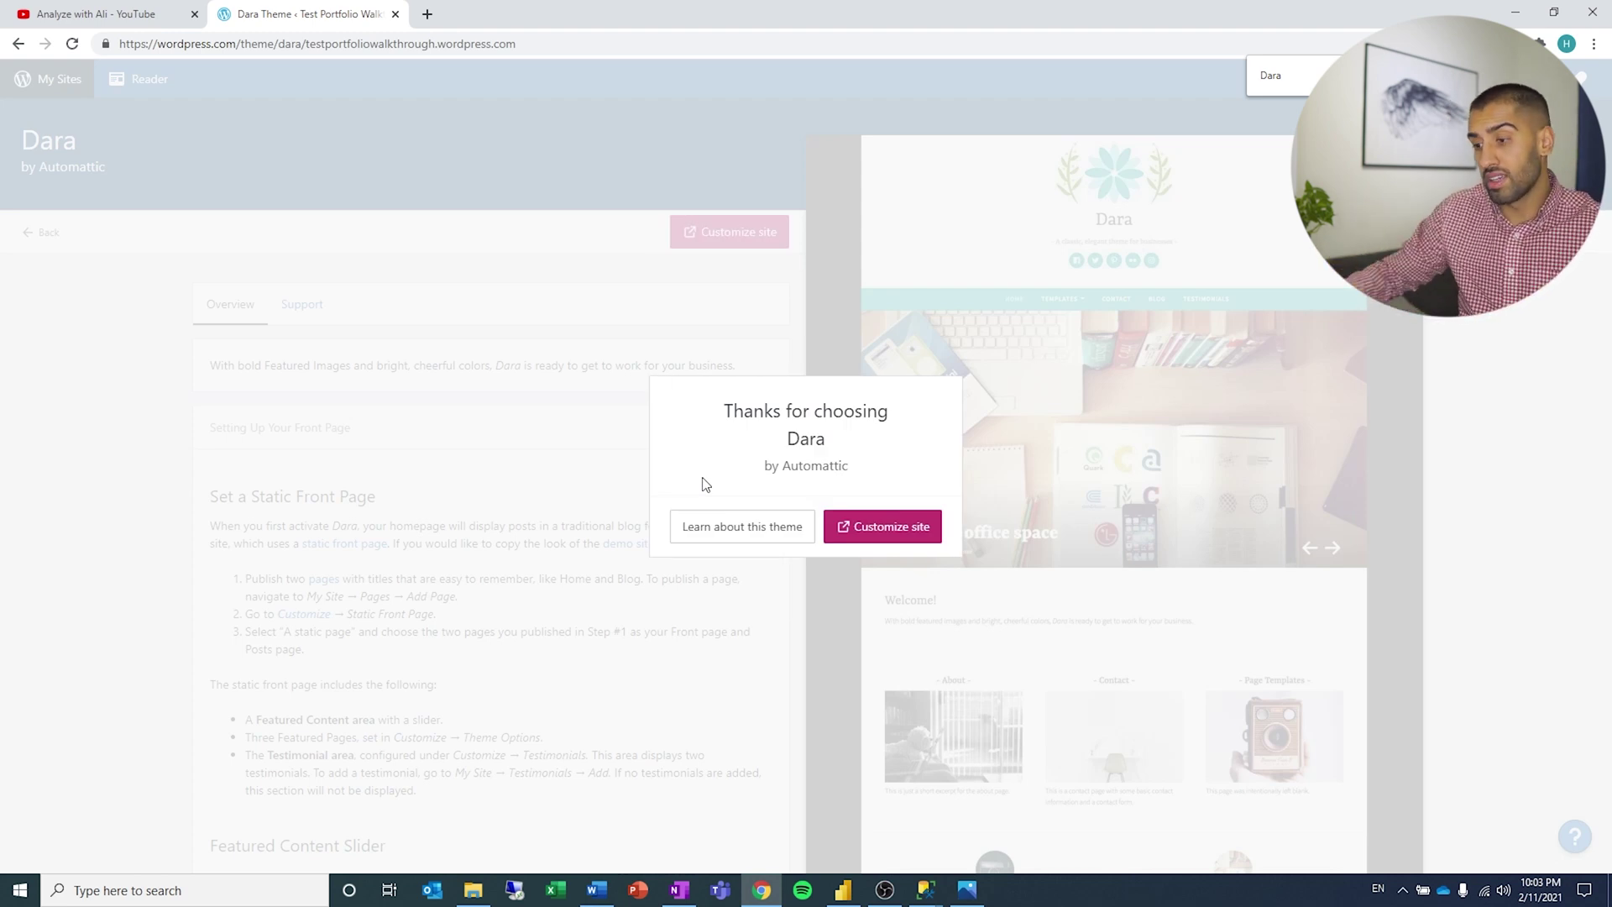
{"action": "left_click", "coordinate": [865, 537]}
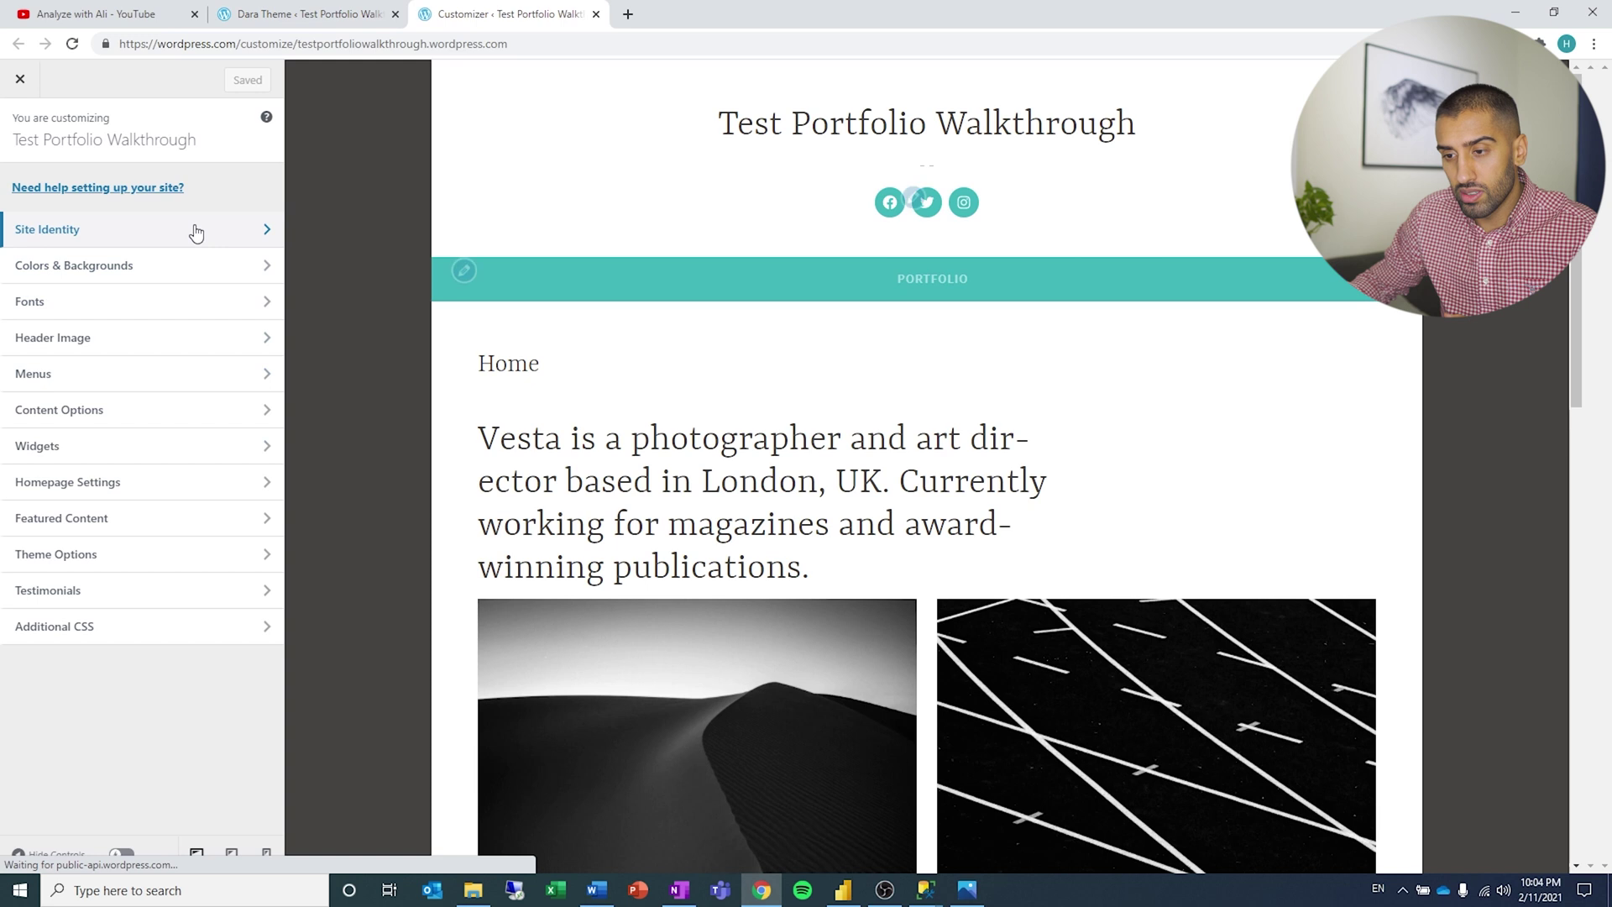
- Set the site's tagline to "Portfolio for Testing" in its identity settings and save the change
{"action": "left_click", "coordinate": [195, 232]}
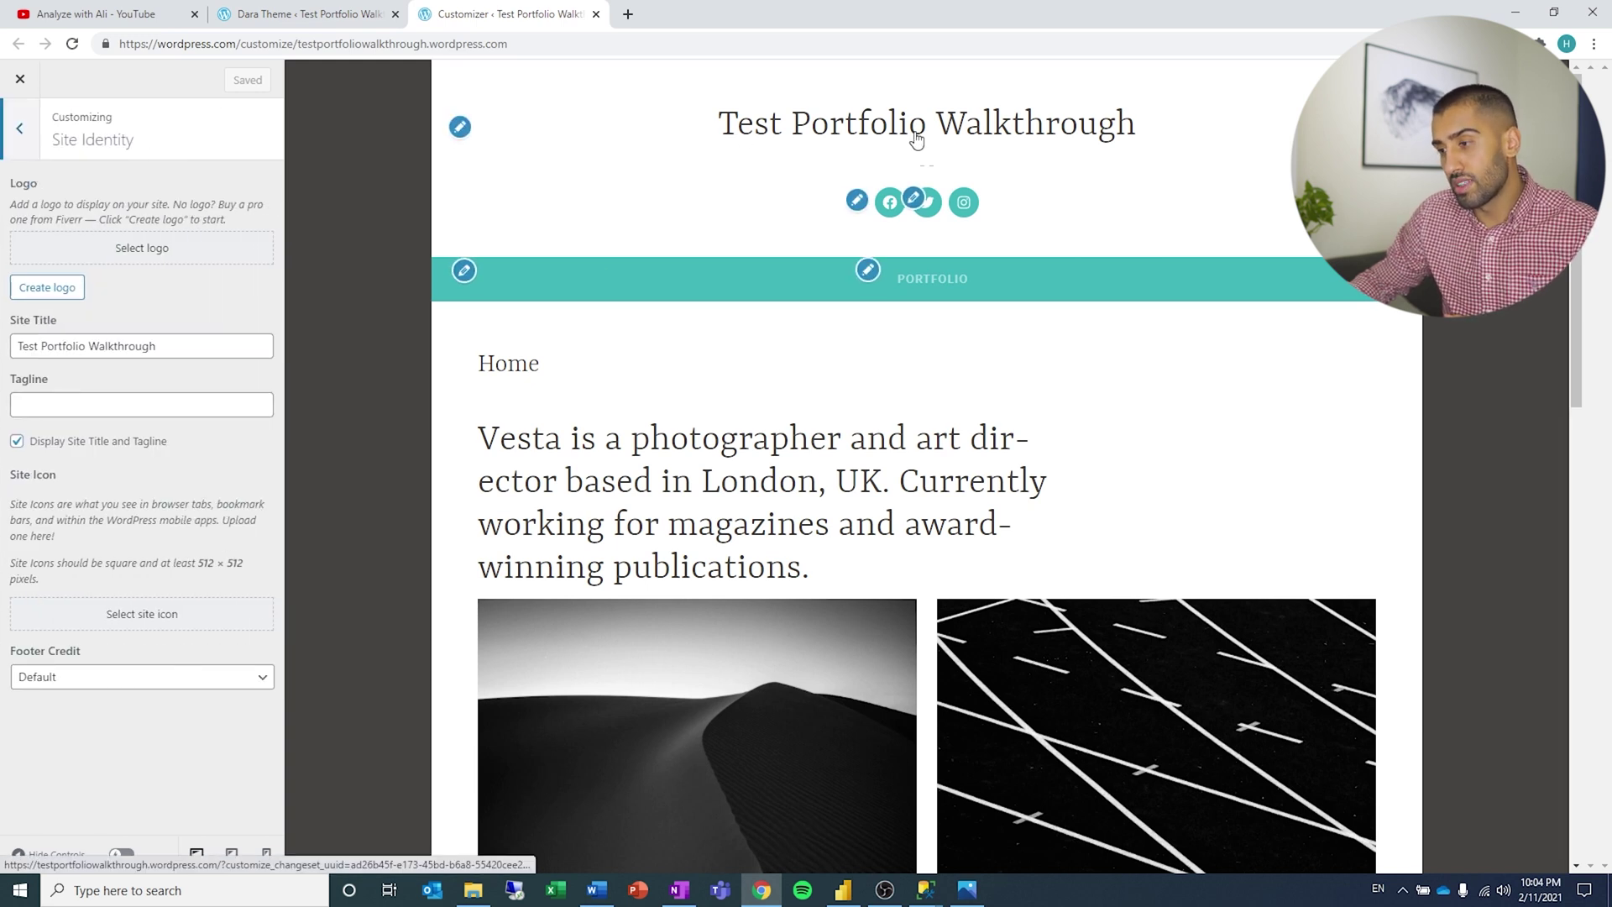
{"action": "left_click", "coordinate": [124, 406]}
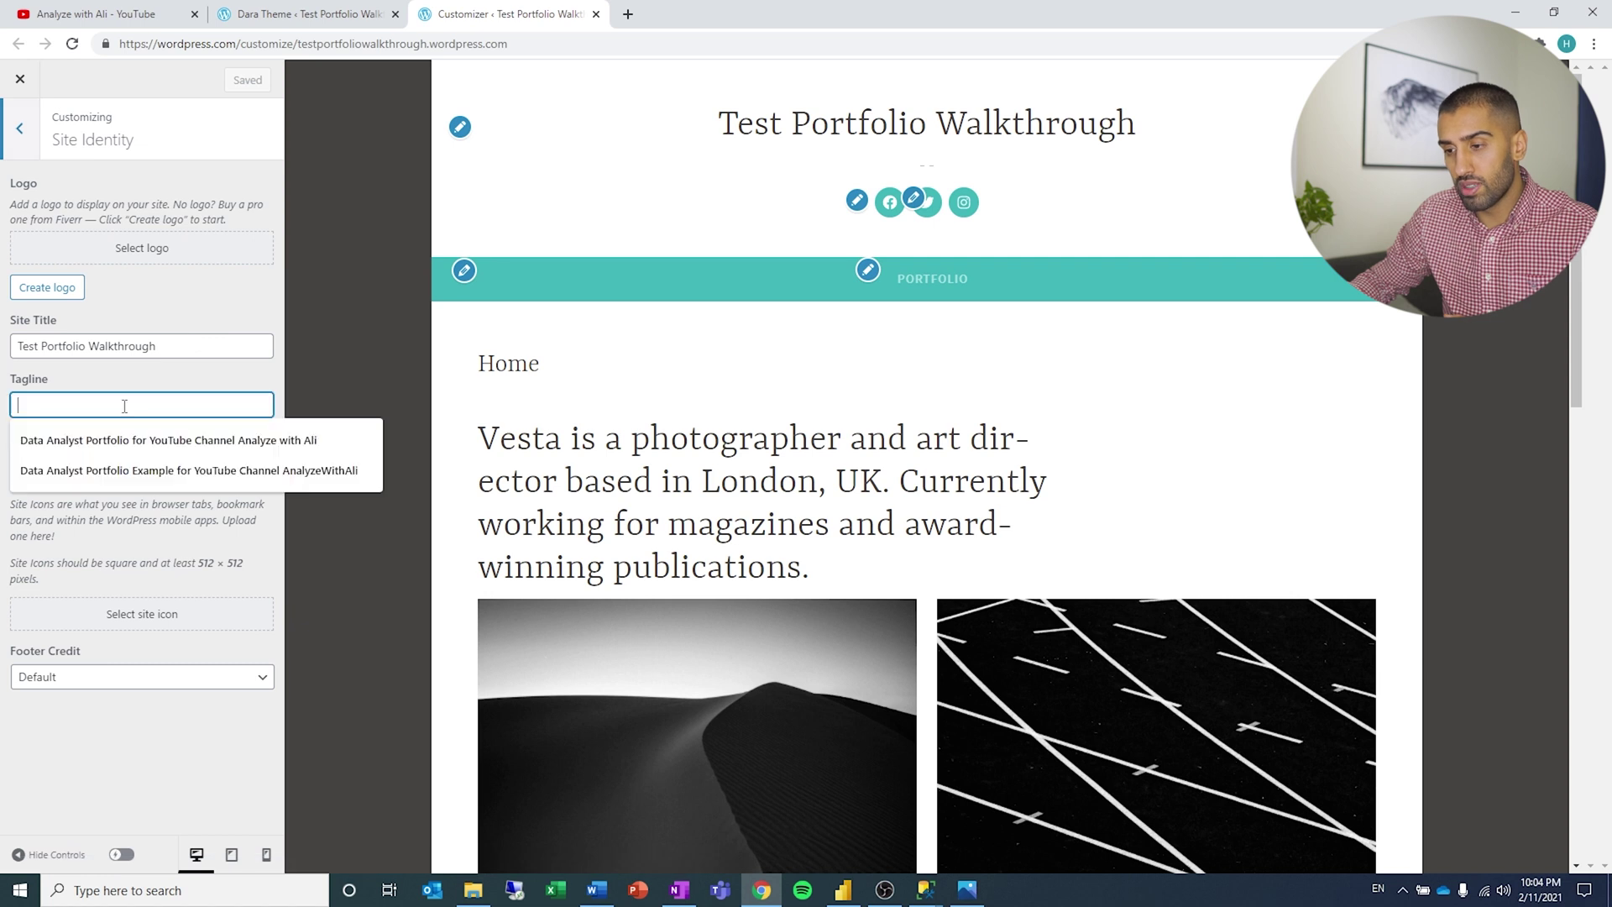
{"action": "type", "text": "Port"}
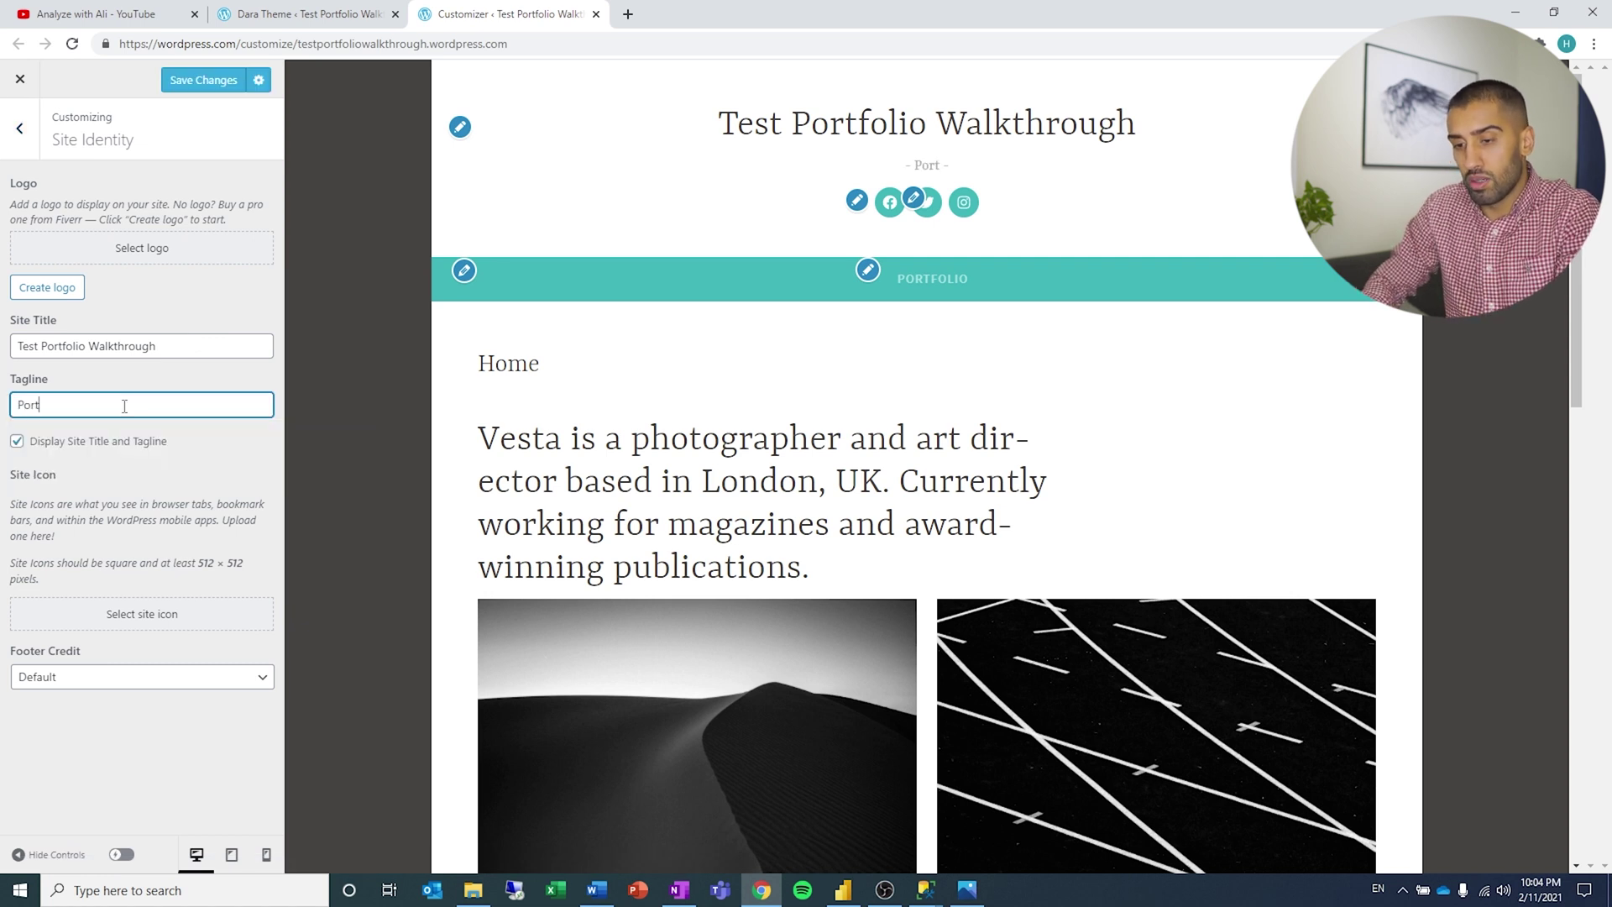
{"action": "type", "text": "folio for Testing"}
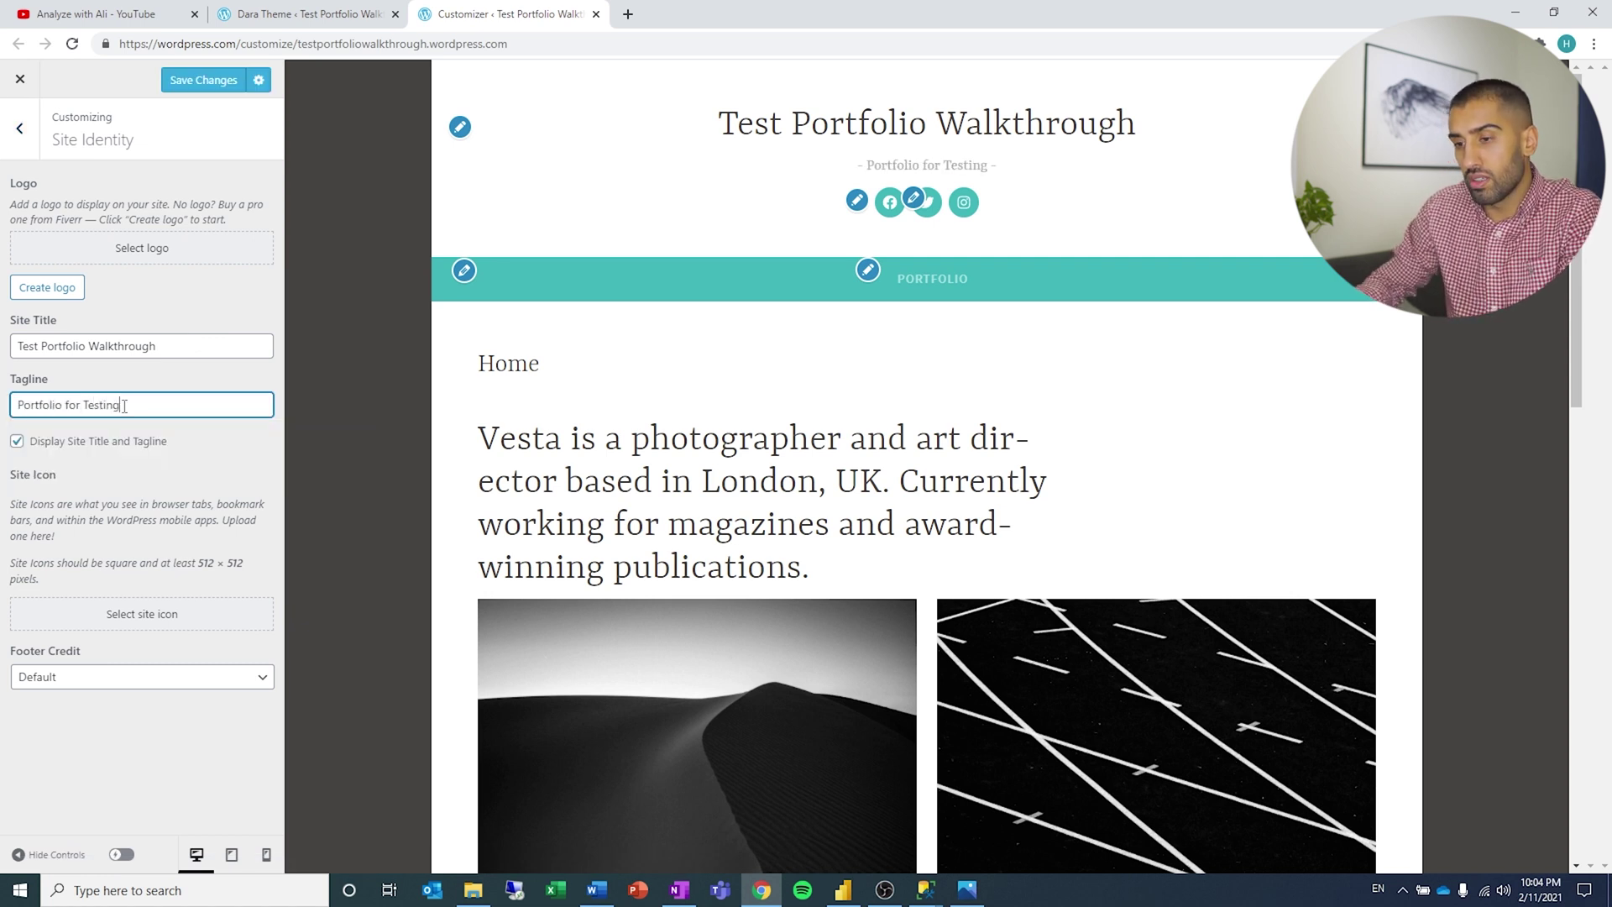
{"action": "left_click", "coordinate": [187, 88]}
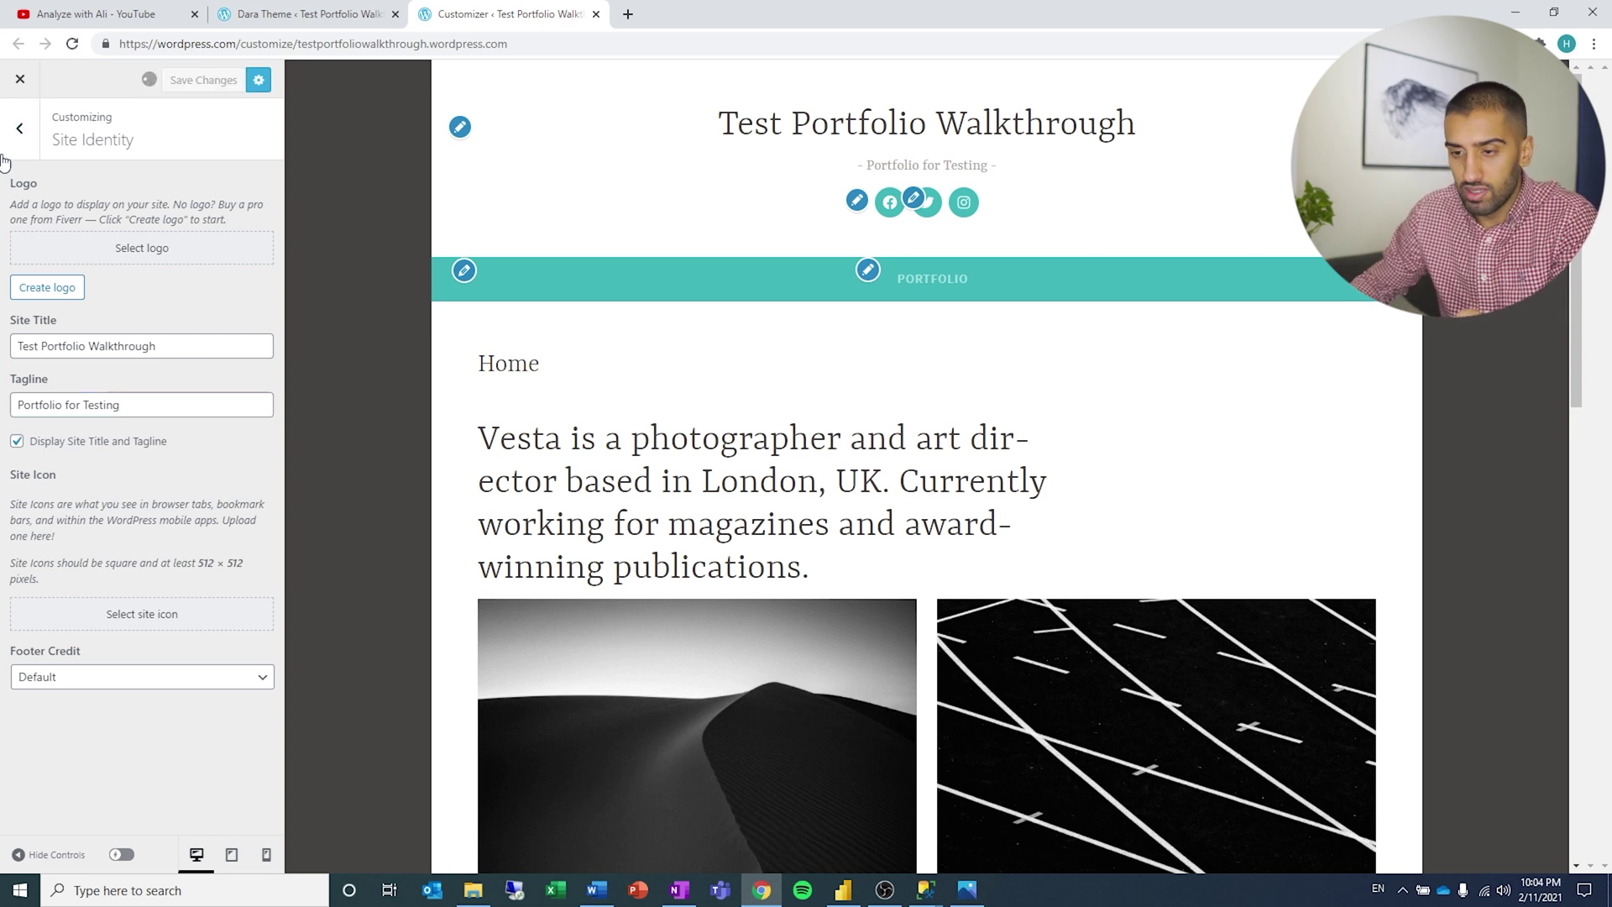
- Open the Colors & Backgrounds settings to review the background color and pattern options
{"action": "left_click", "coordinate": [19, 130]}
{"action": "left_click", "coordinate": [155, 265]}
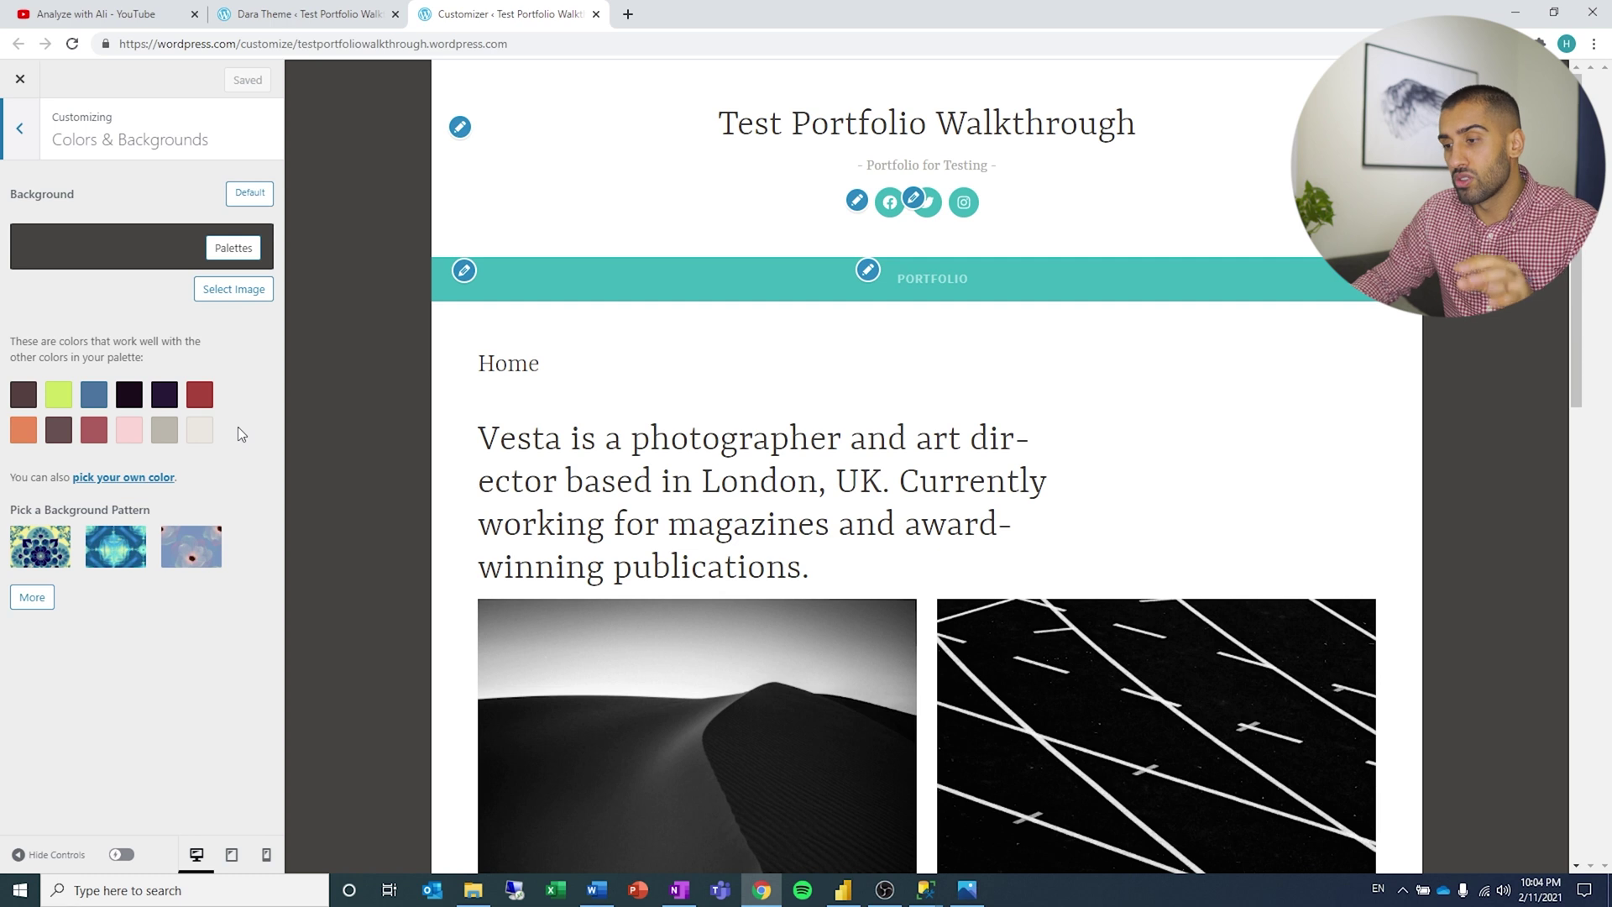
- Leave the Dara theme page and switch the site dashboard to the existing AnalyzeWithAli site
{"action": "left_click", "coordinate": [318, 10]}
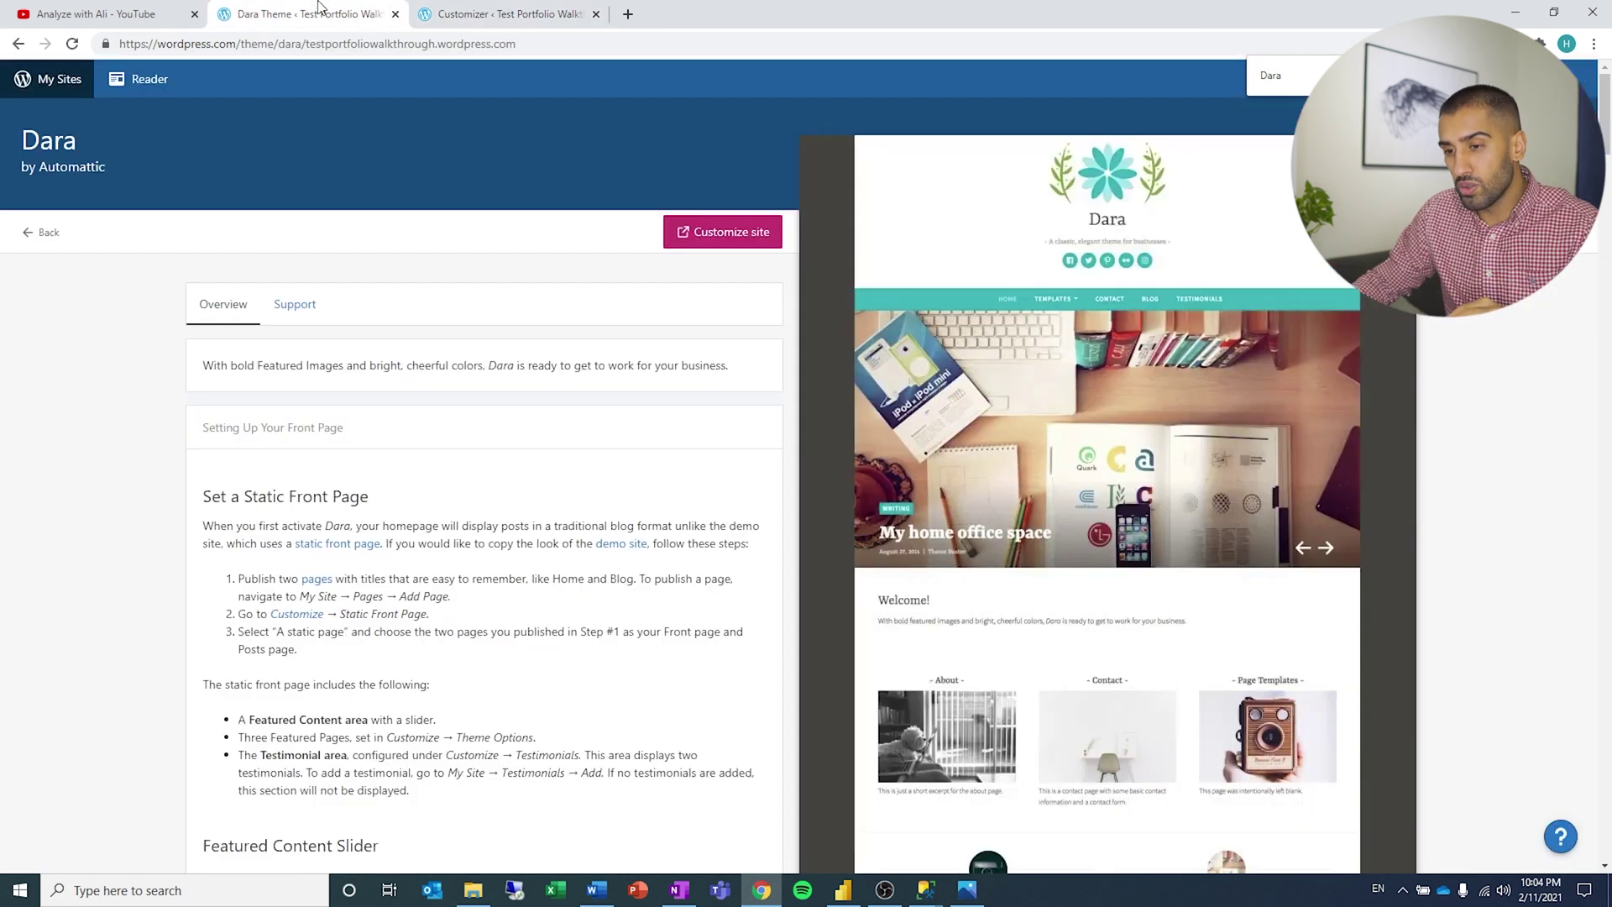
{"action": "left_click", "coordinate": [86, 17]}
{"action": "left_click", "coordinate": [52, 80]}
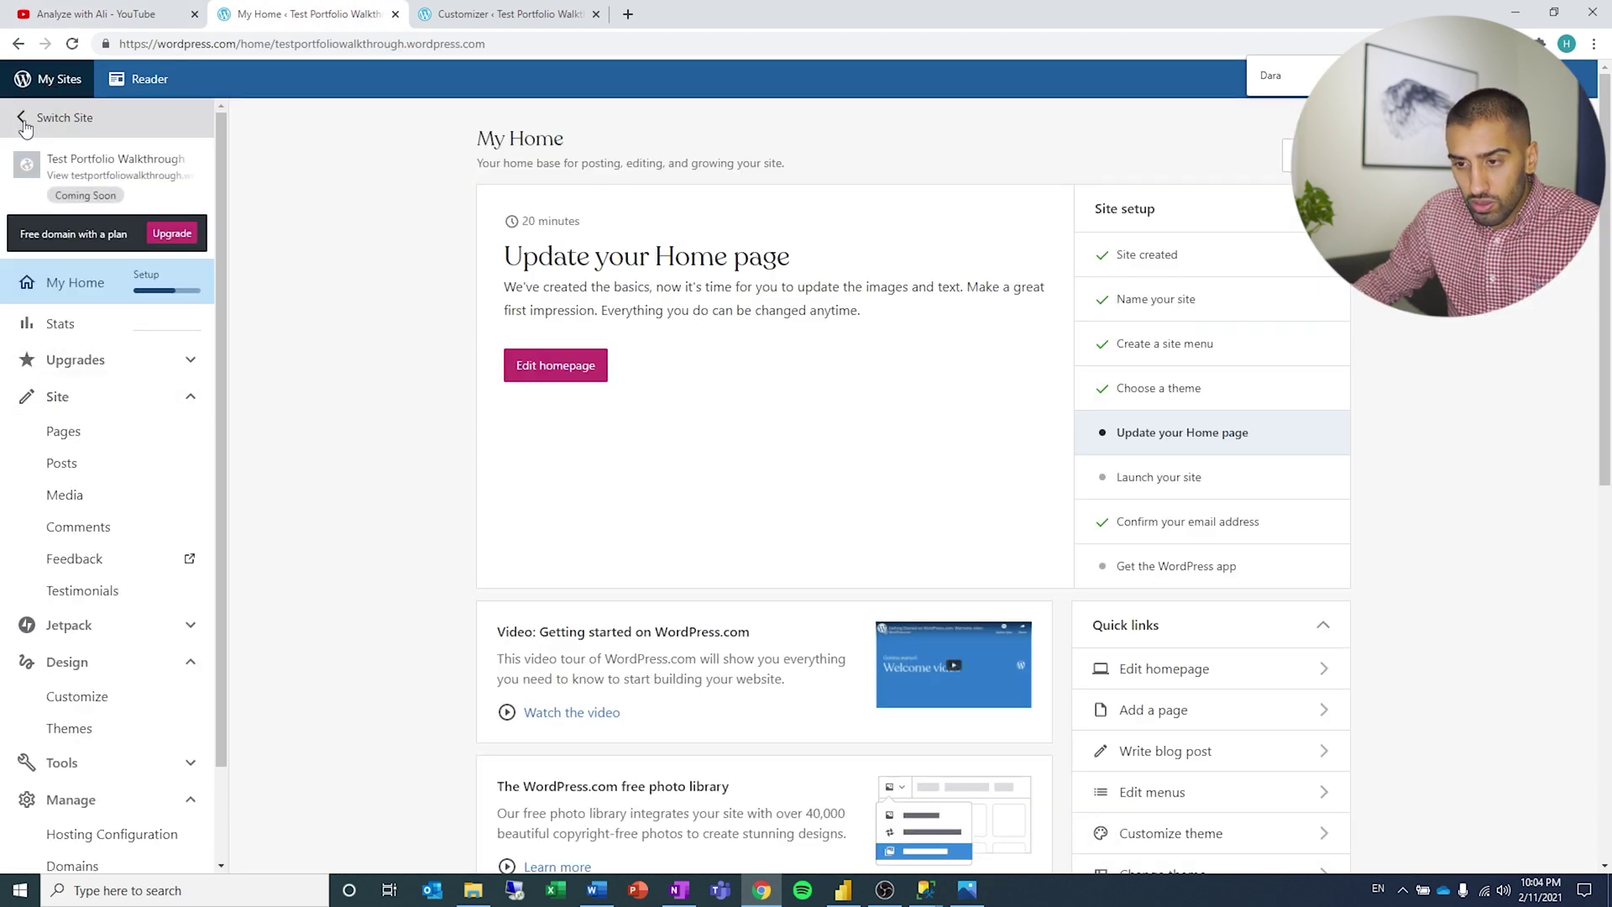
{"action": "left_click", "coordinate": [27, 118]}
{"action": "left_click", "coordinate": [97, 432]}
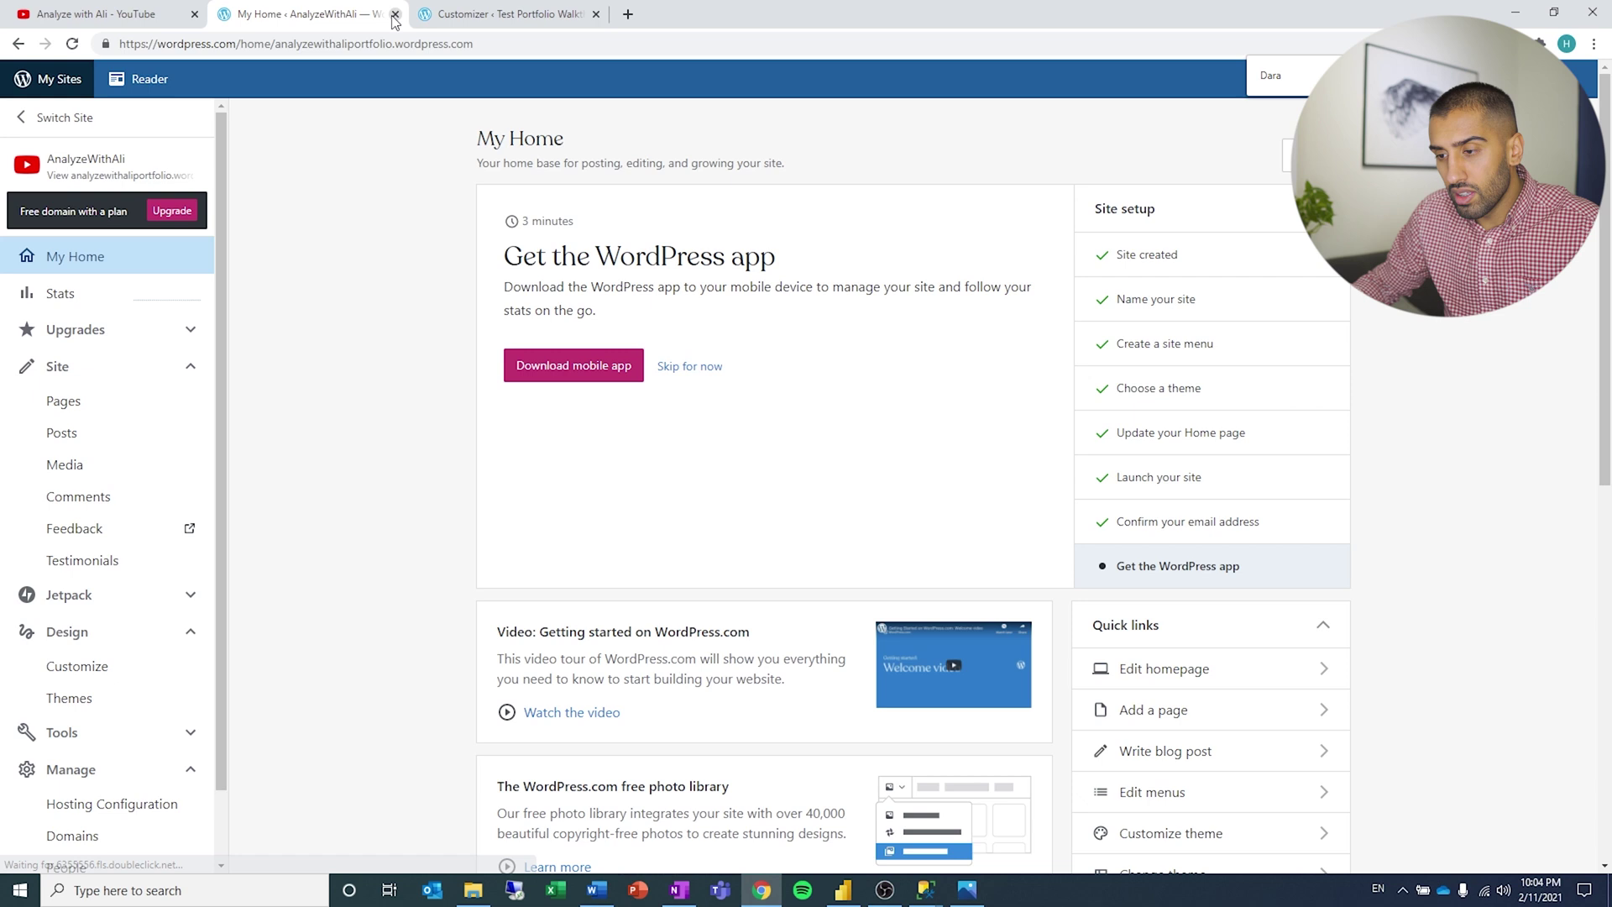
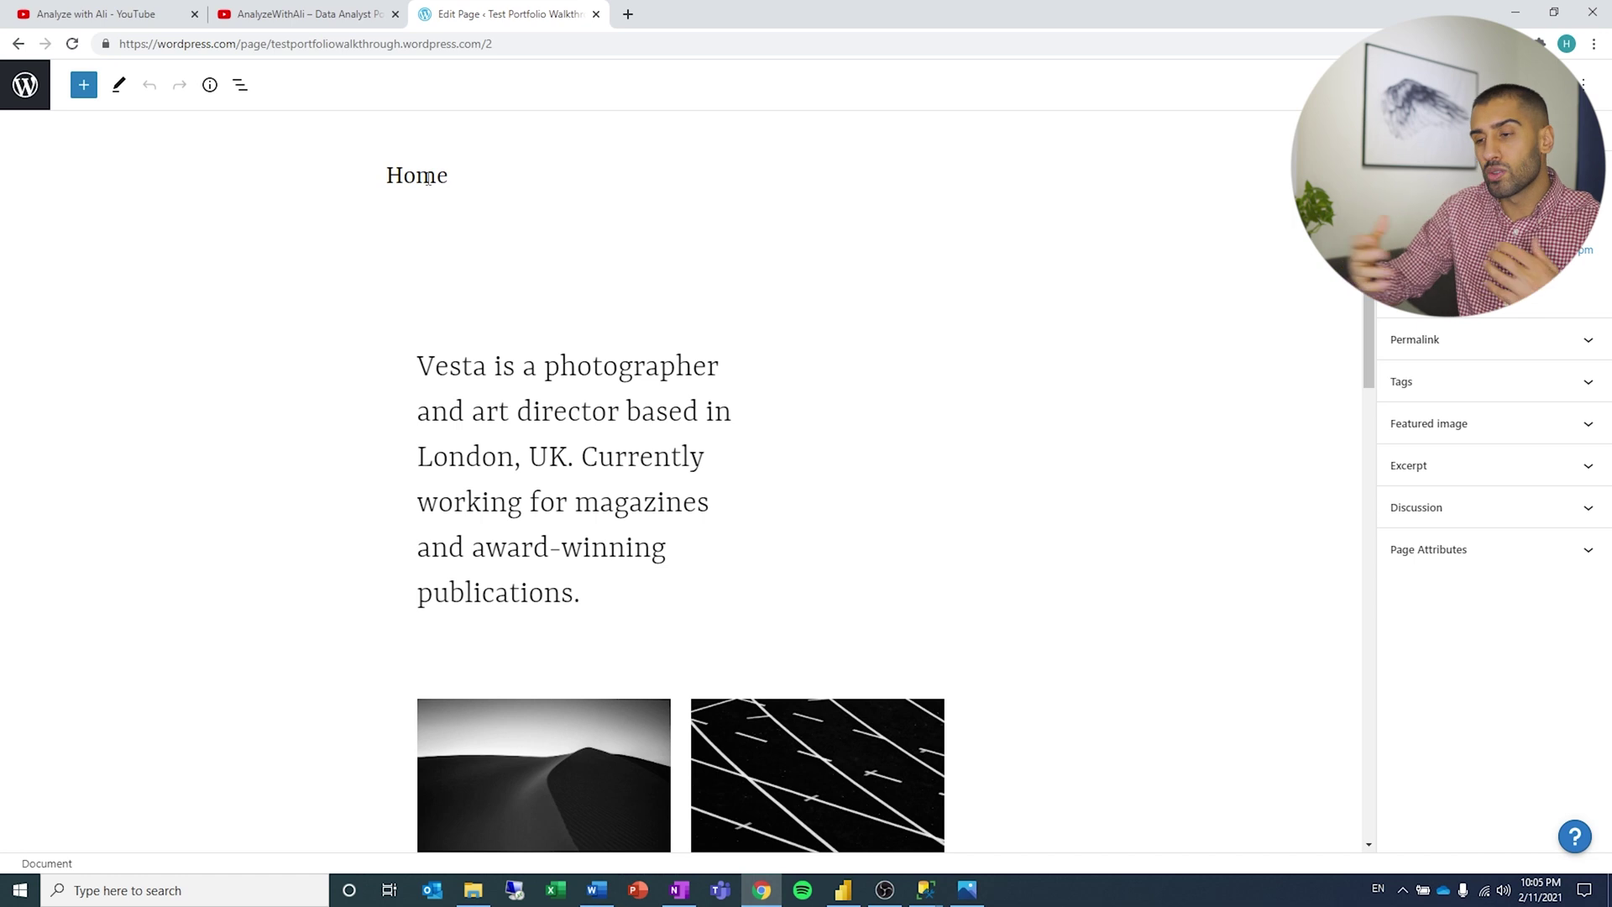
- Replace the homepage title with "Data Analyst Project - Sales Management", using the AnalyzeWithAli portfolio page as reference
{"action": "double_click", "coordinate": [428, 179]}
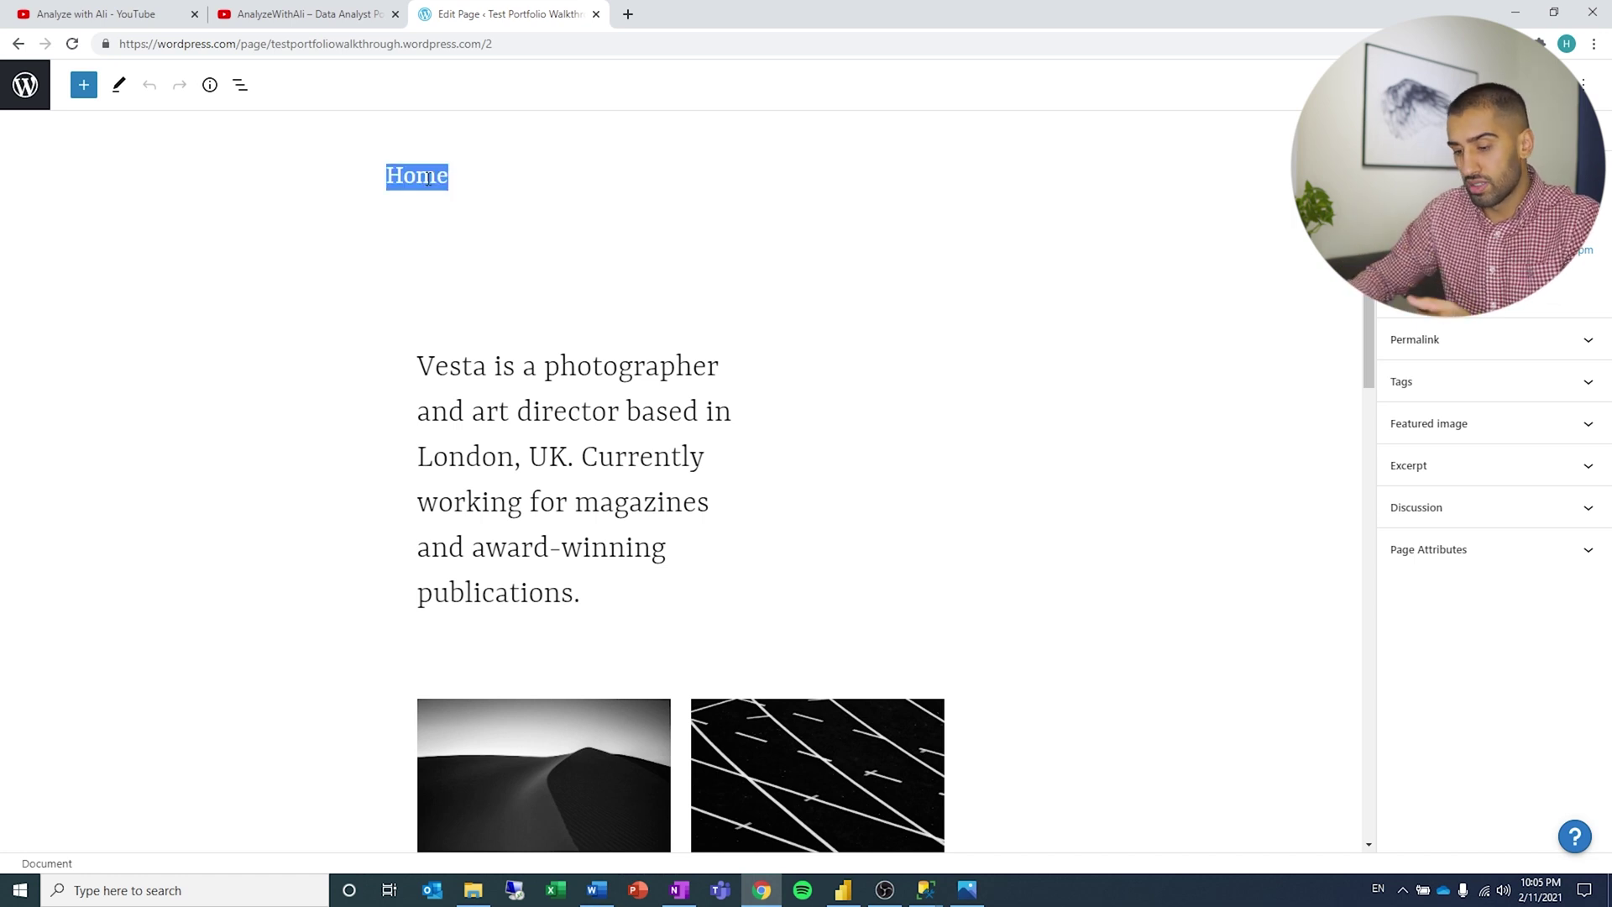
{"action": "type", "text": "Port"}
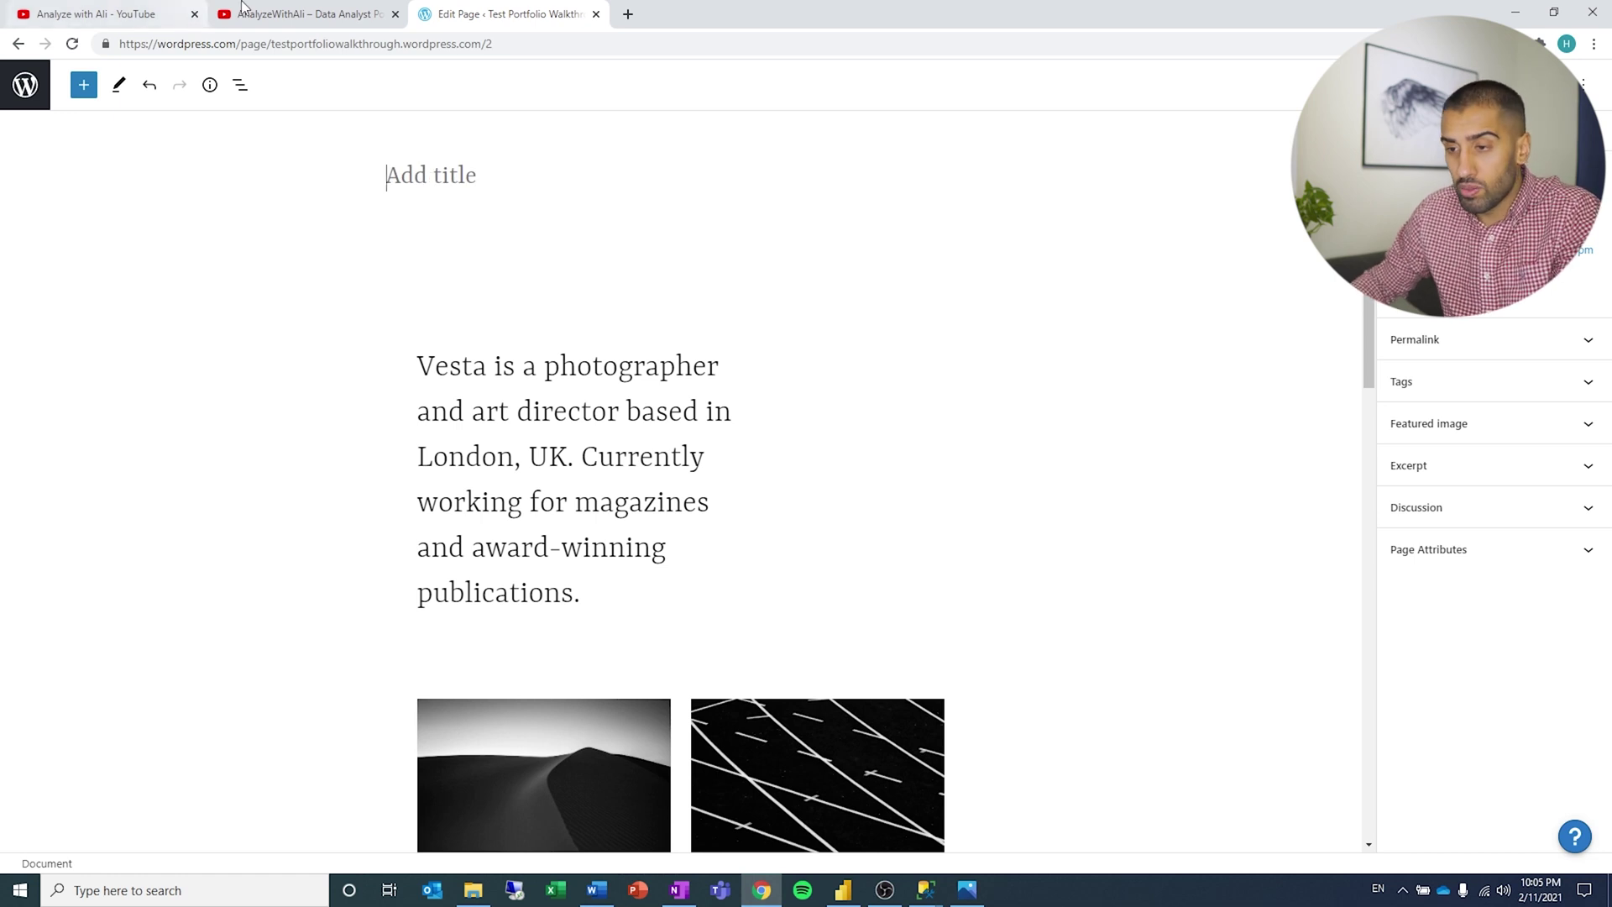
{"action": "left_click", "coordinate": [310, 13]}
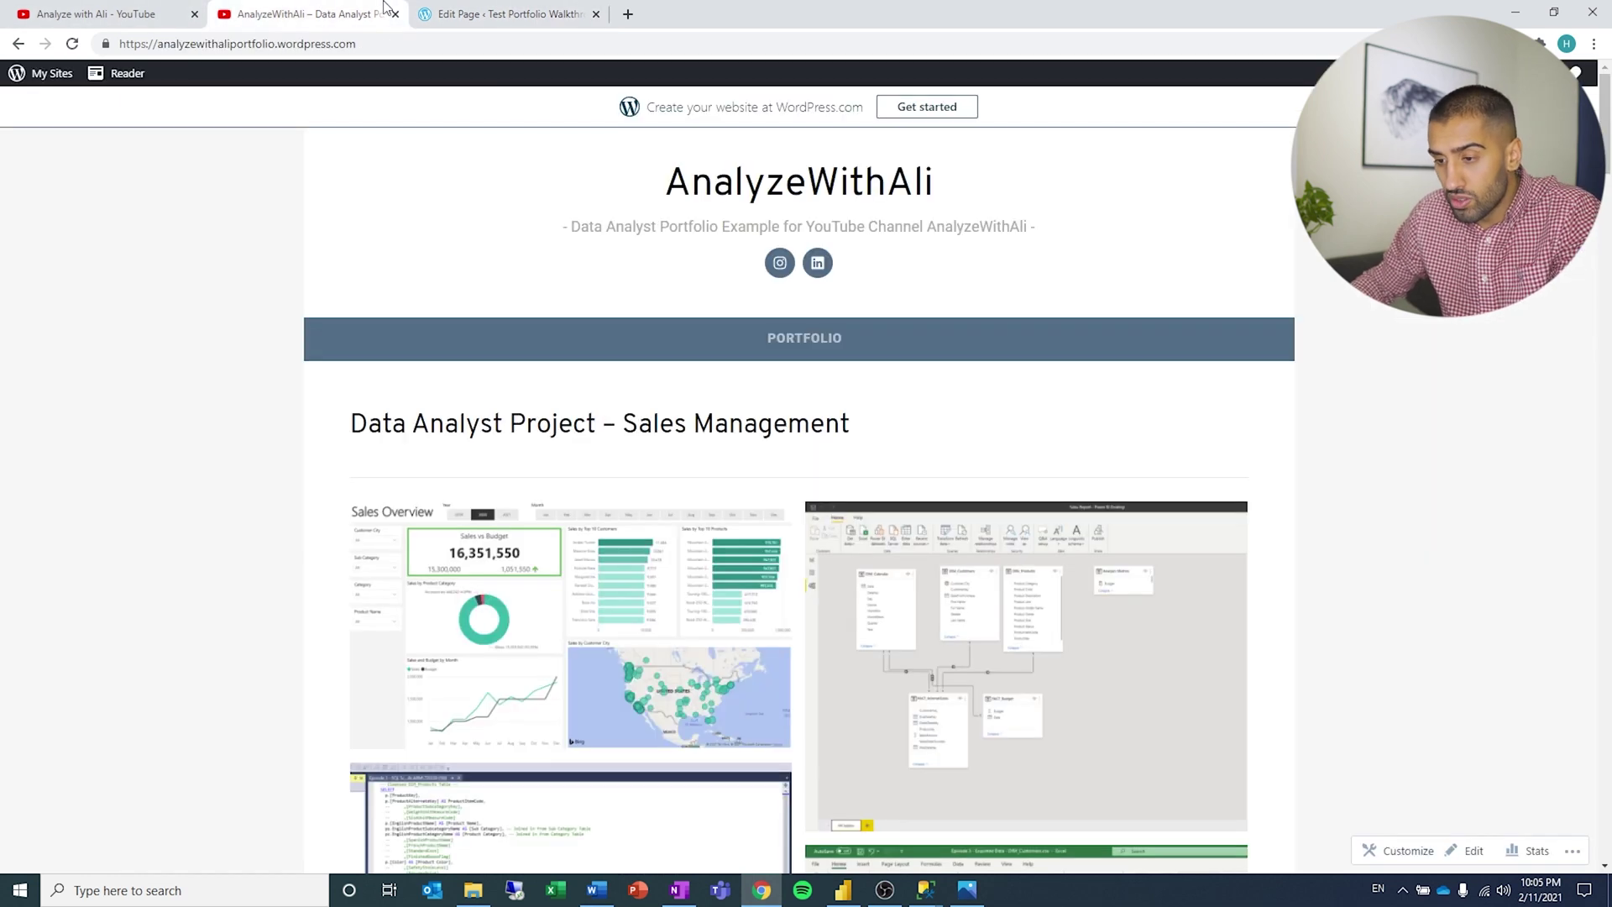
{"action": "left_click", "coordinate": [447, 8]}
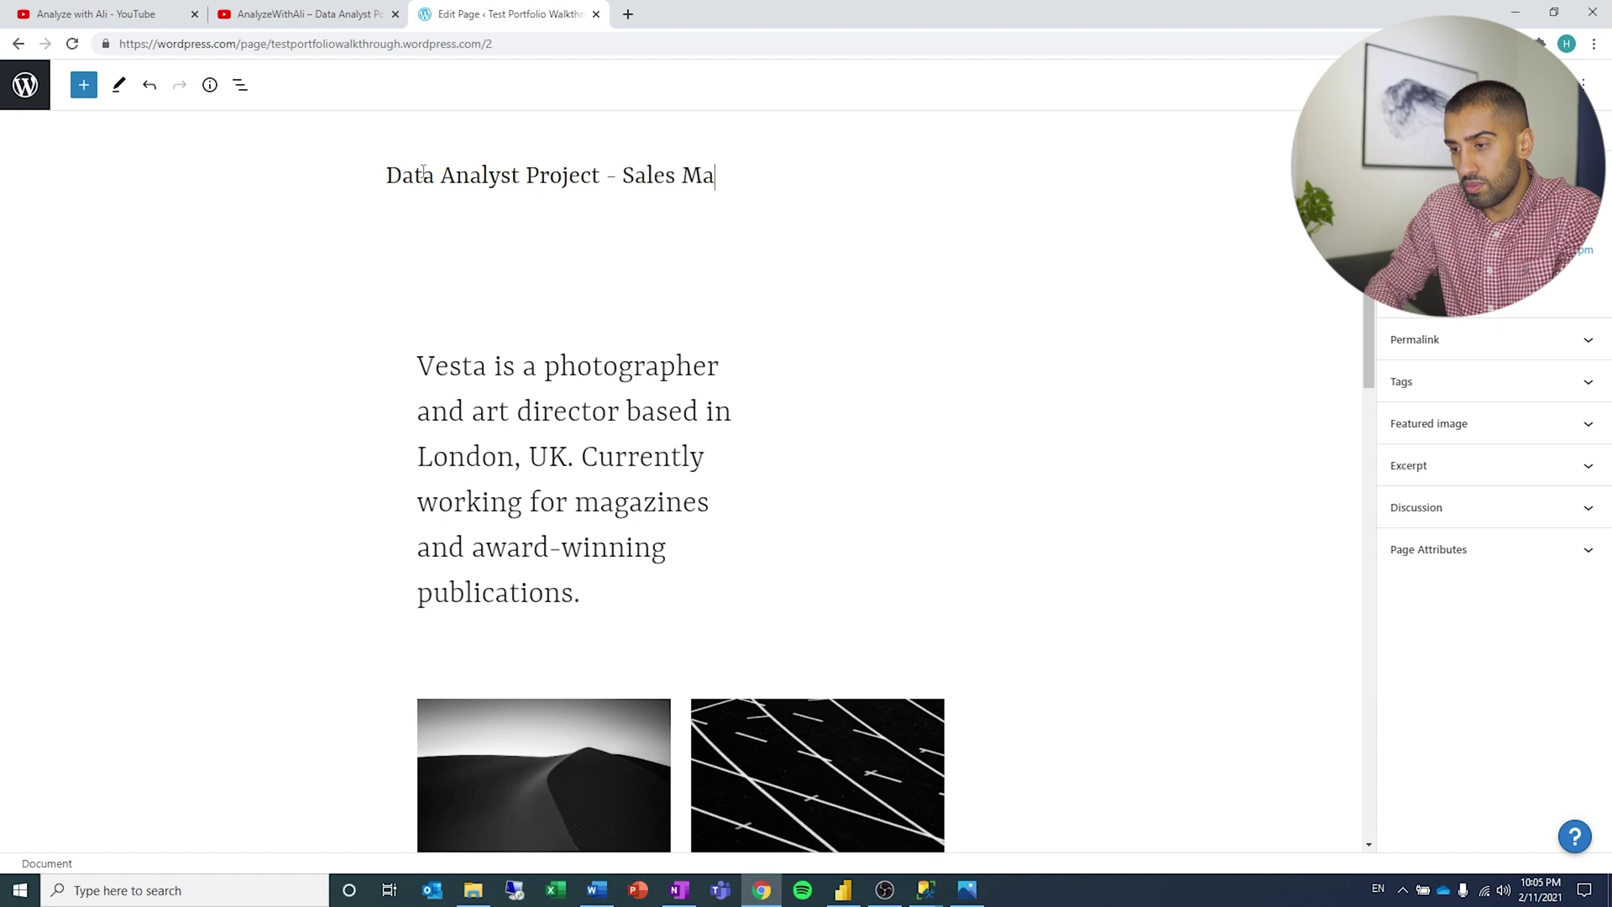
- Remove the layout grid holding the photographer introduction text below the page title
{"action": "left_click", "coordinate": [552, 326]}
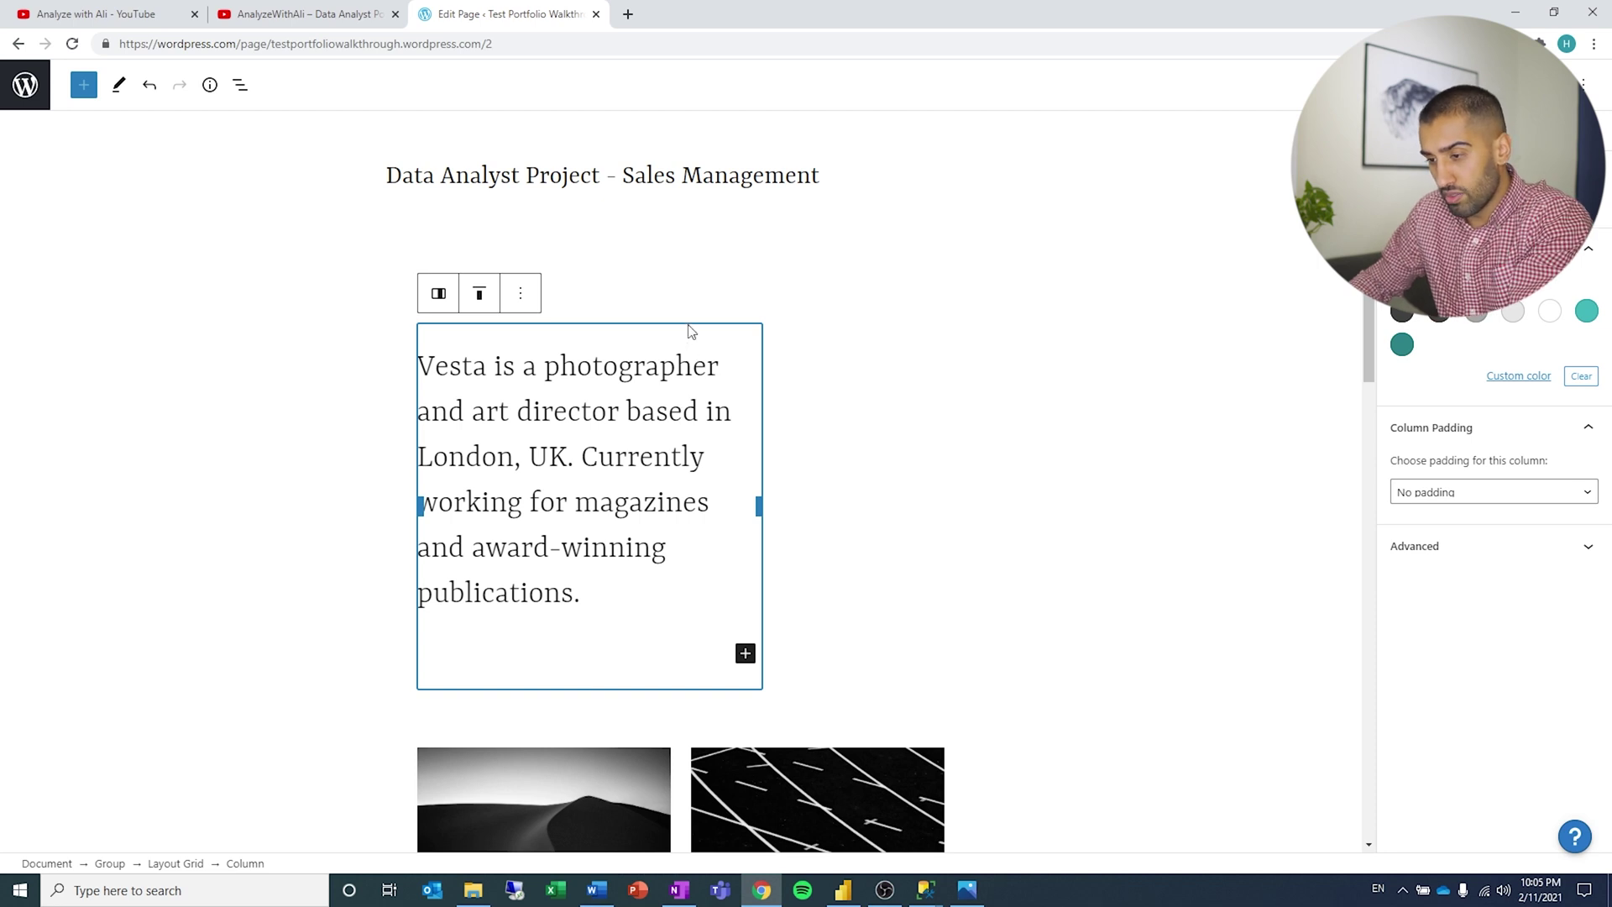
{"action": "left_click", "coordinate": [606, 327]}
{"action": "right_click", "coordinate": [619, 339]}
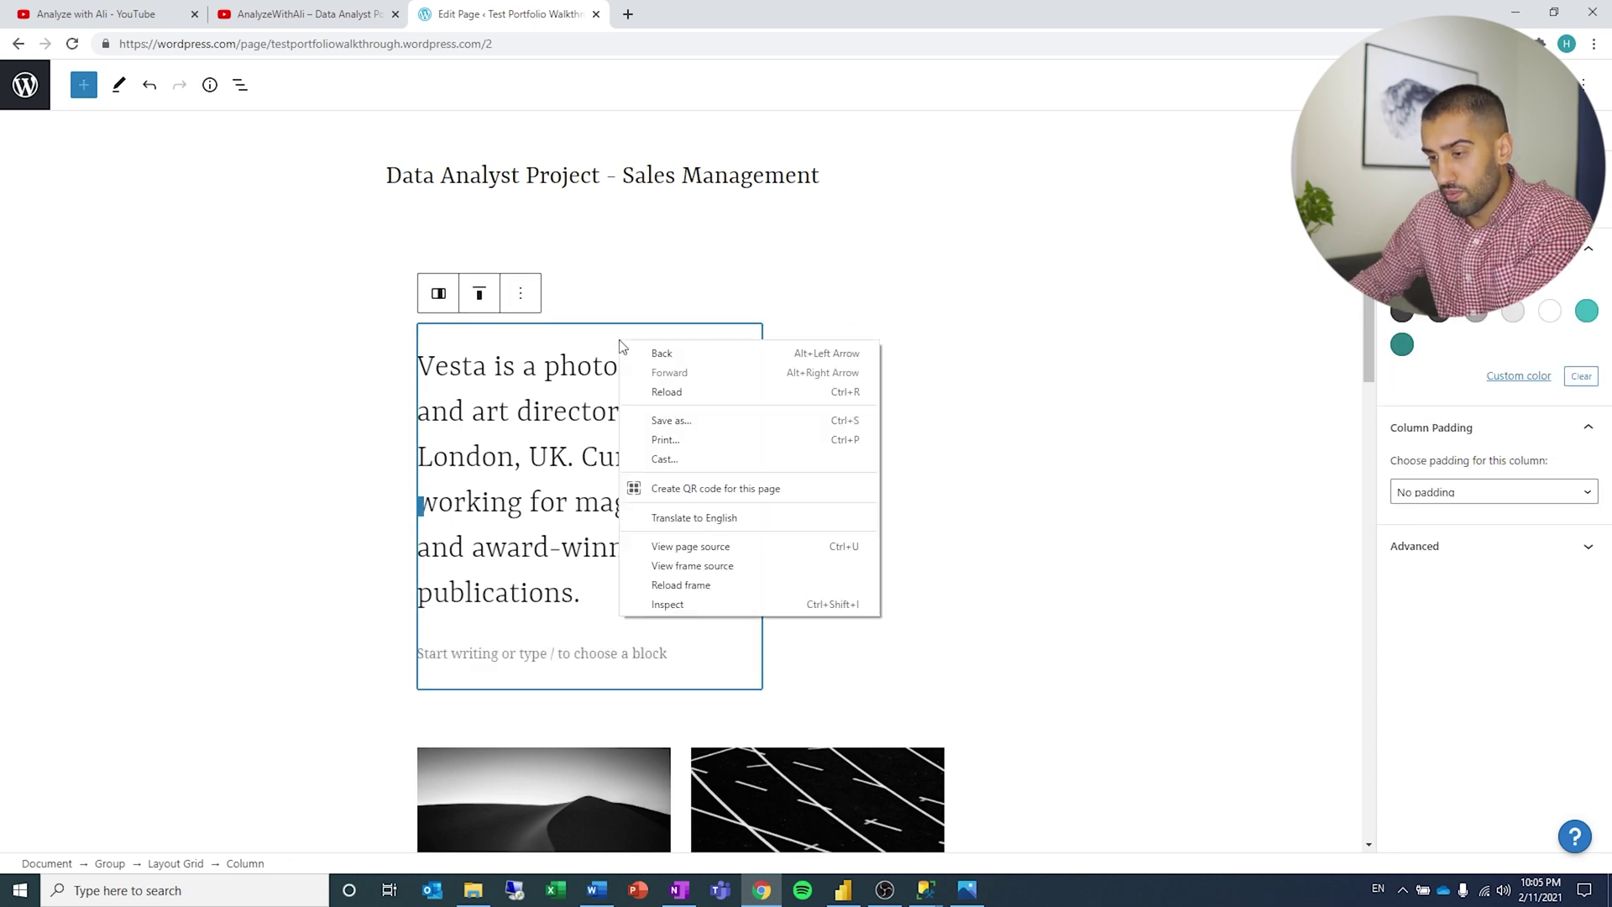
{"action": "left_click", "coordinate": [529, 504]}
{"action": "left_click", "coordinate": [765, 373]}
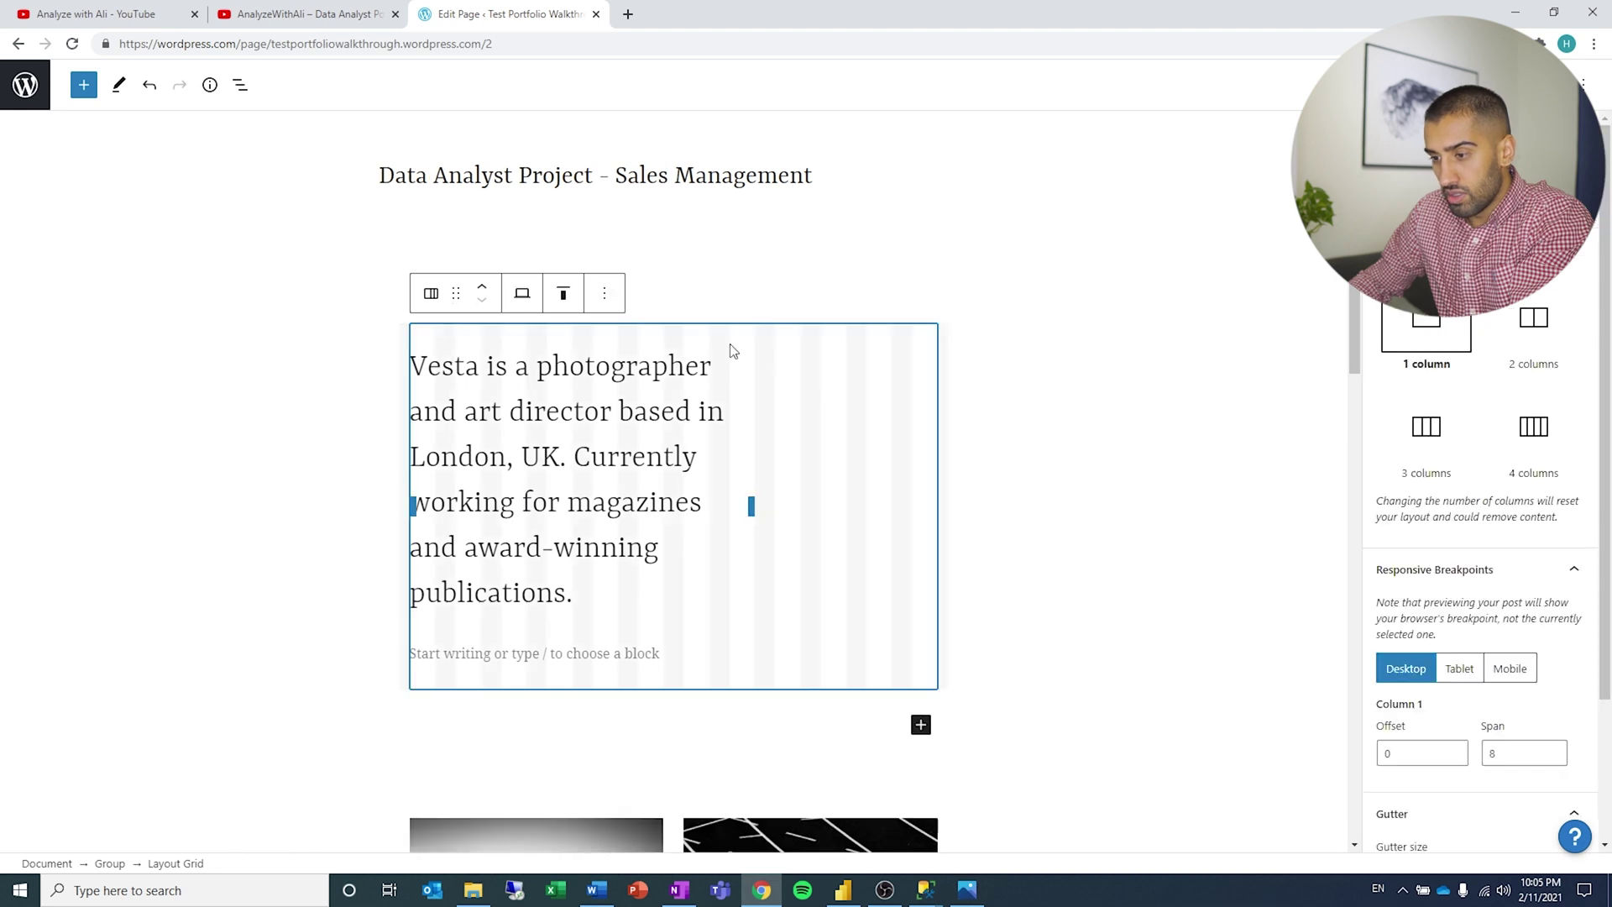
{"action": "left_click", "coordinate": [604, 293]}
{"action": "left_click", "coordinate": [657, 635]}
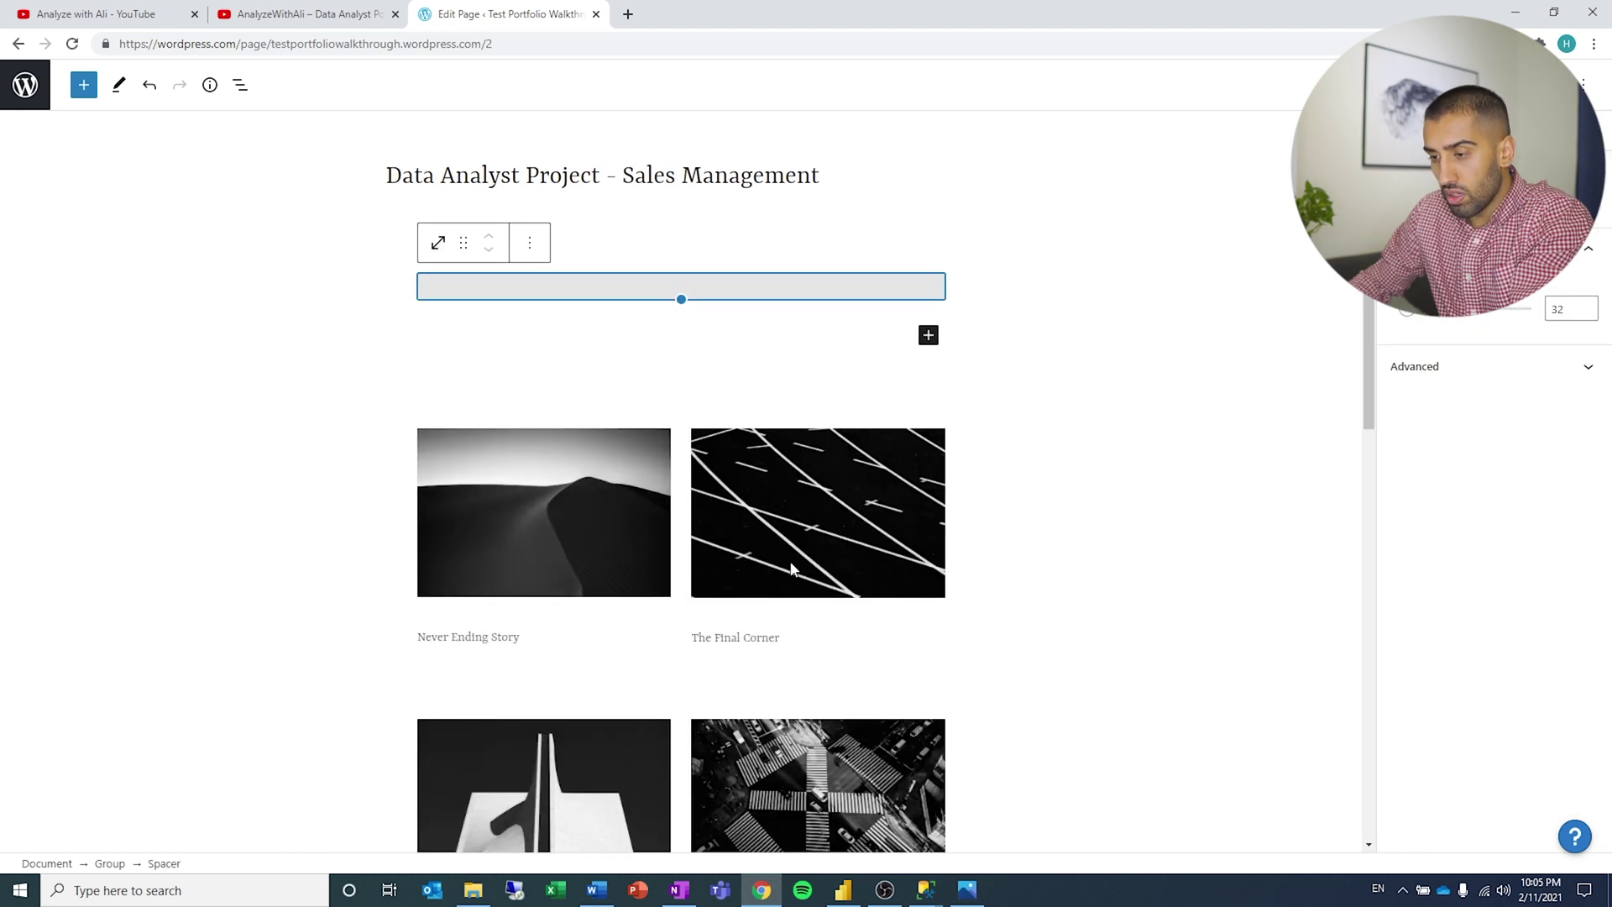
- Remove the leftover group block between the page title and the first row of images
{"action": "left_click", "coordinate": [840, 325]}
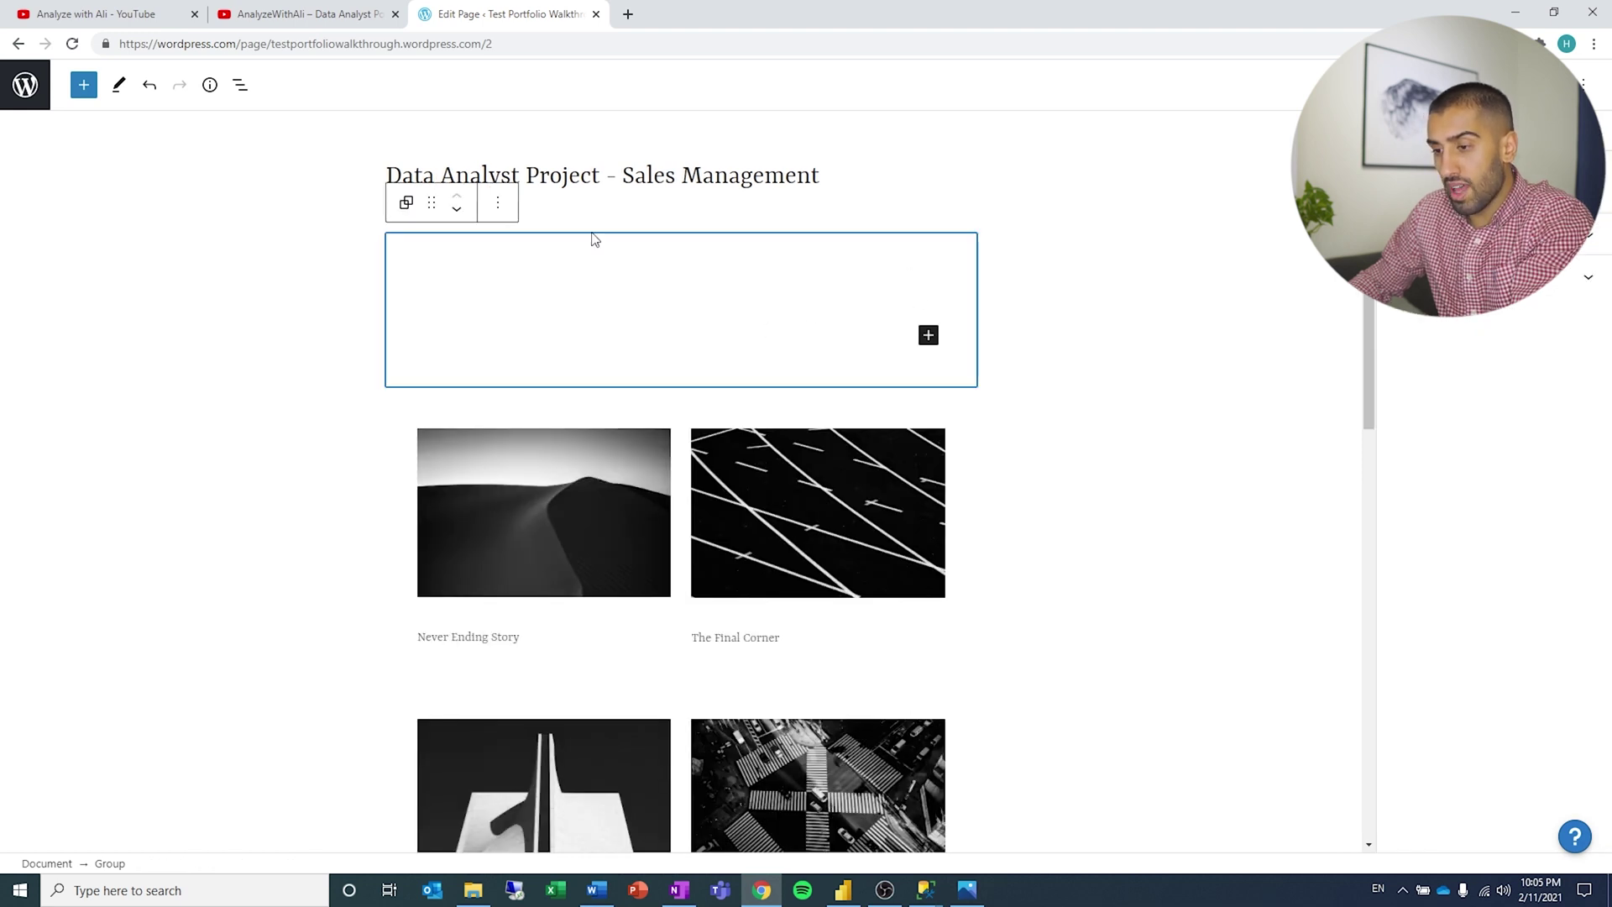
{"action": "left_click", "coordinate": [503, 206]}
{"action": "scroll", "coordinate": [576, 524], "scroll_direction": "down", "scroll_amount": 2}
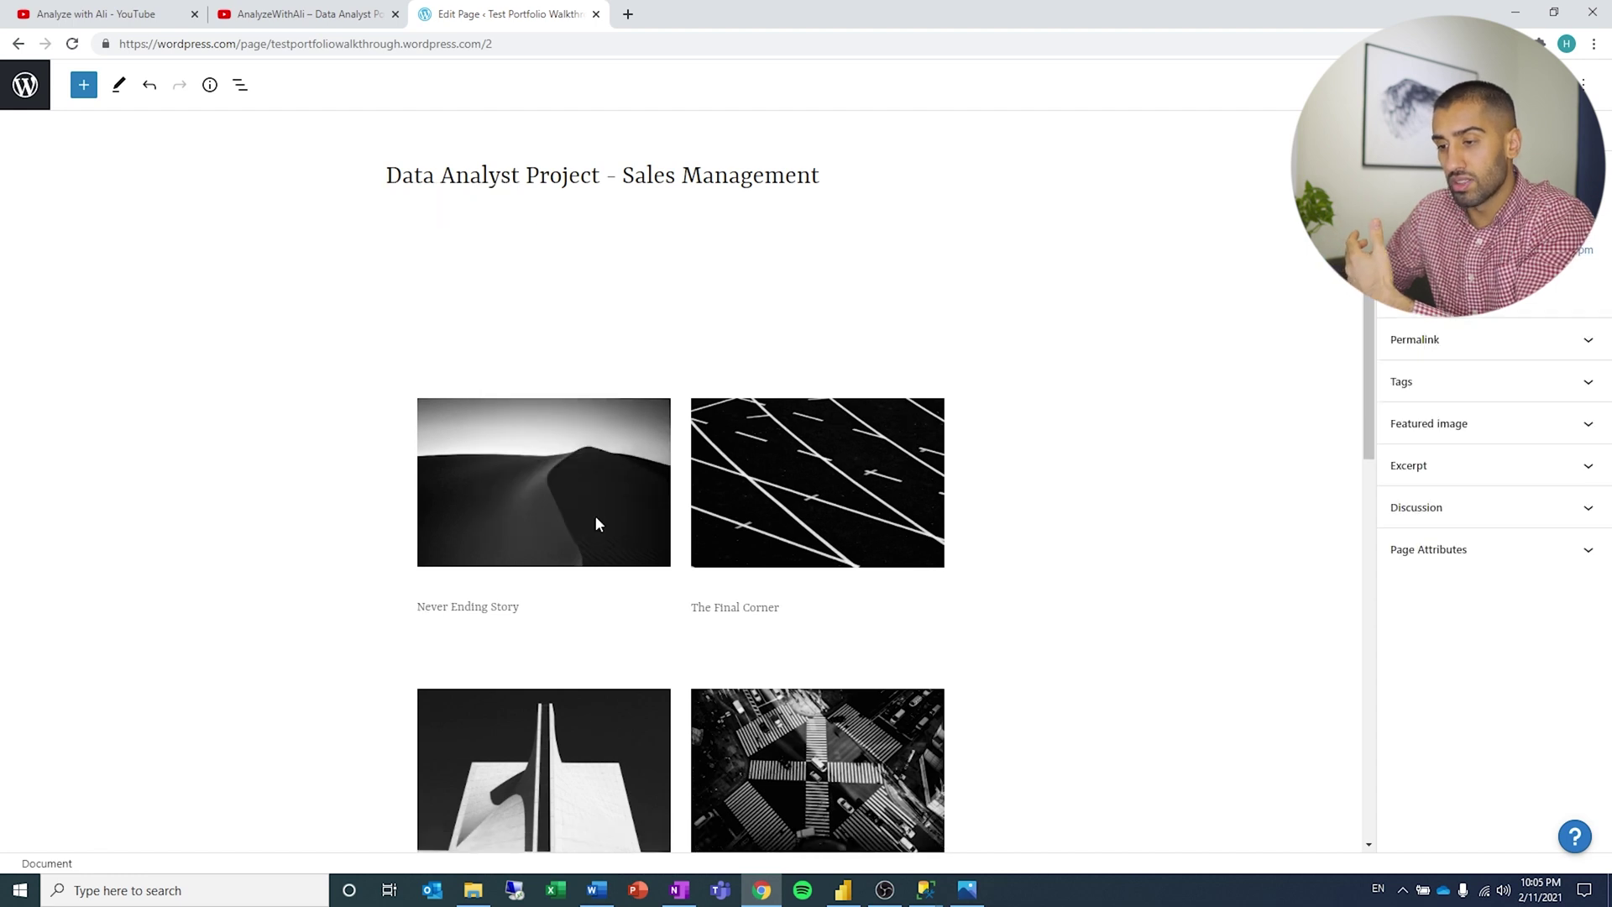
- Remove the two images of the first row, above the Never Ending Story and The Final Corner headings
{"action": "left_click", "coordinate": [596, 359]}
{"action": "left_click", "coordinate": [662, 243]}
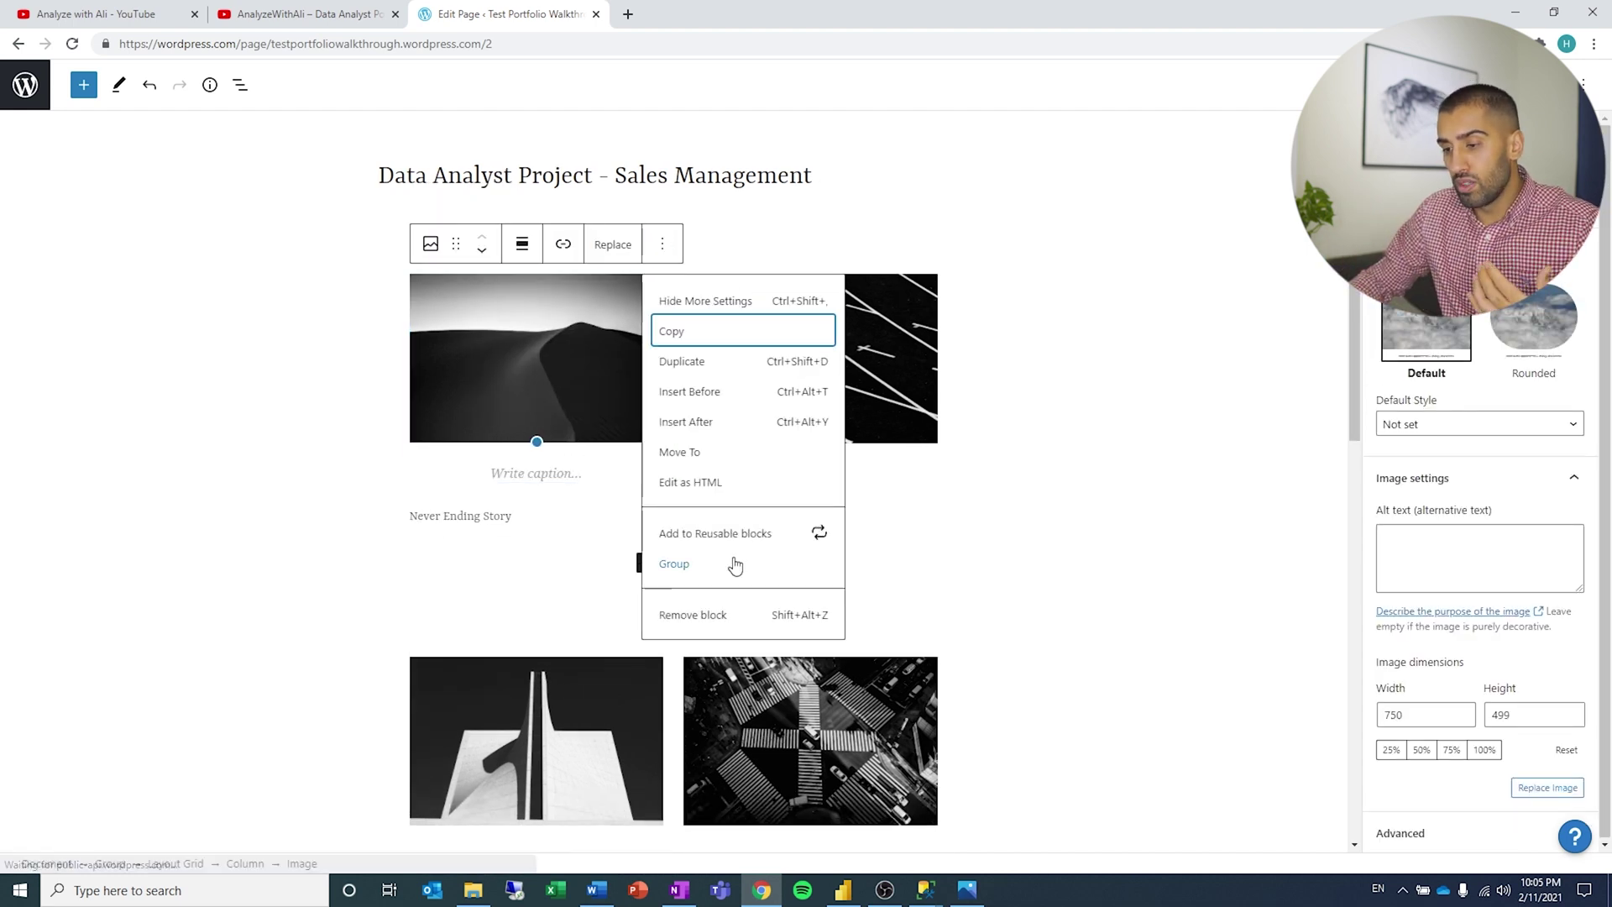
{"action": "left_click", "coordinate": [694, 615]}
{"action": "left_click", "coordinate": [801, 291]}
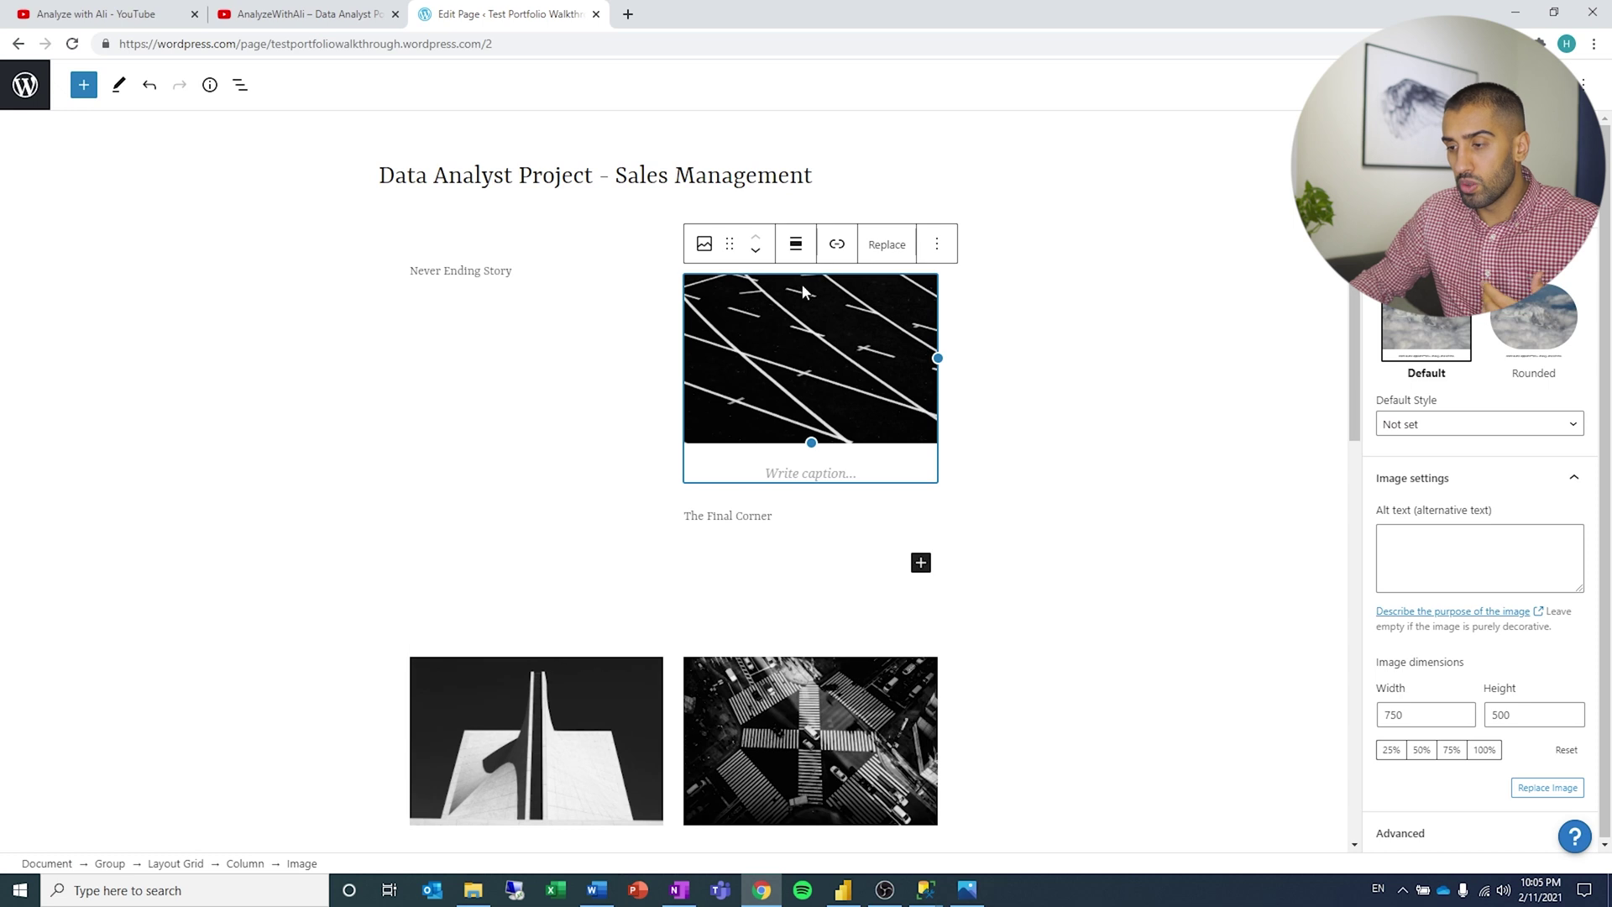
{"action": "left_click", "coordinate": [932, 246]}
{"action": "left_click", "coordinate": [967, 619]}
- Remove the Never Ending Story and The Final Corner headings from the first row
{"action": "left_click", "coordinate": [482, 270]}
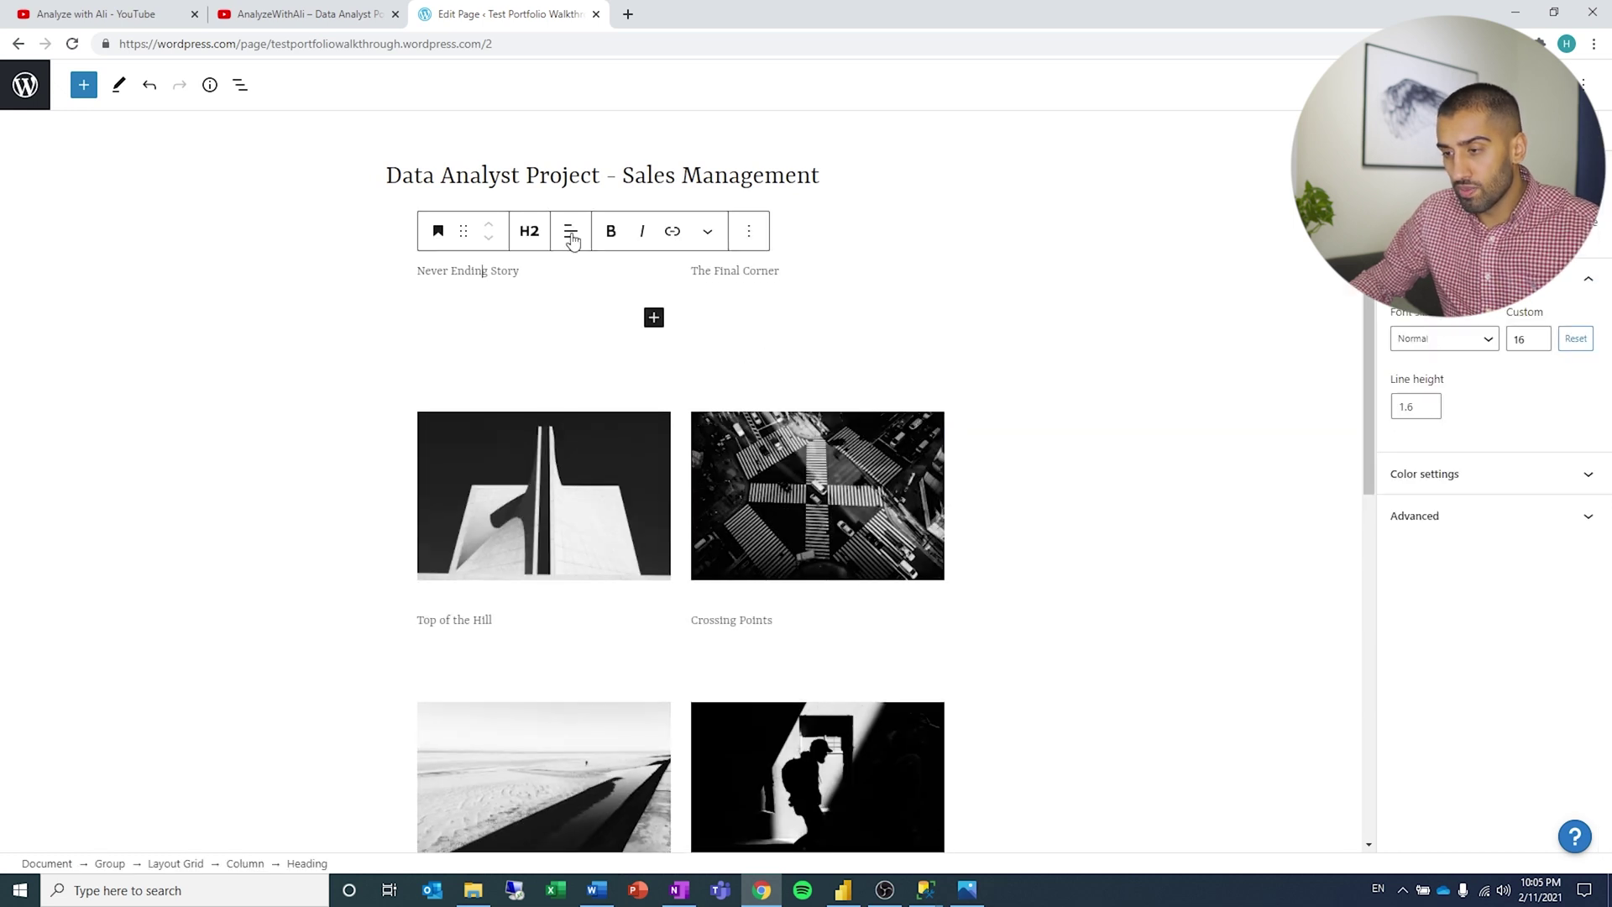
{"action": "left_click", "coordinate": [750, 232]}
{"action": "left_click", "coordinate": [810, 601]}
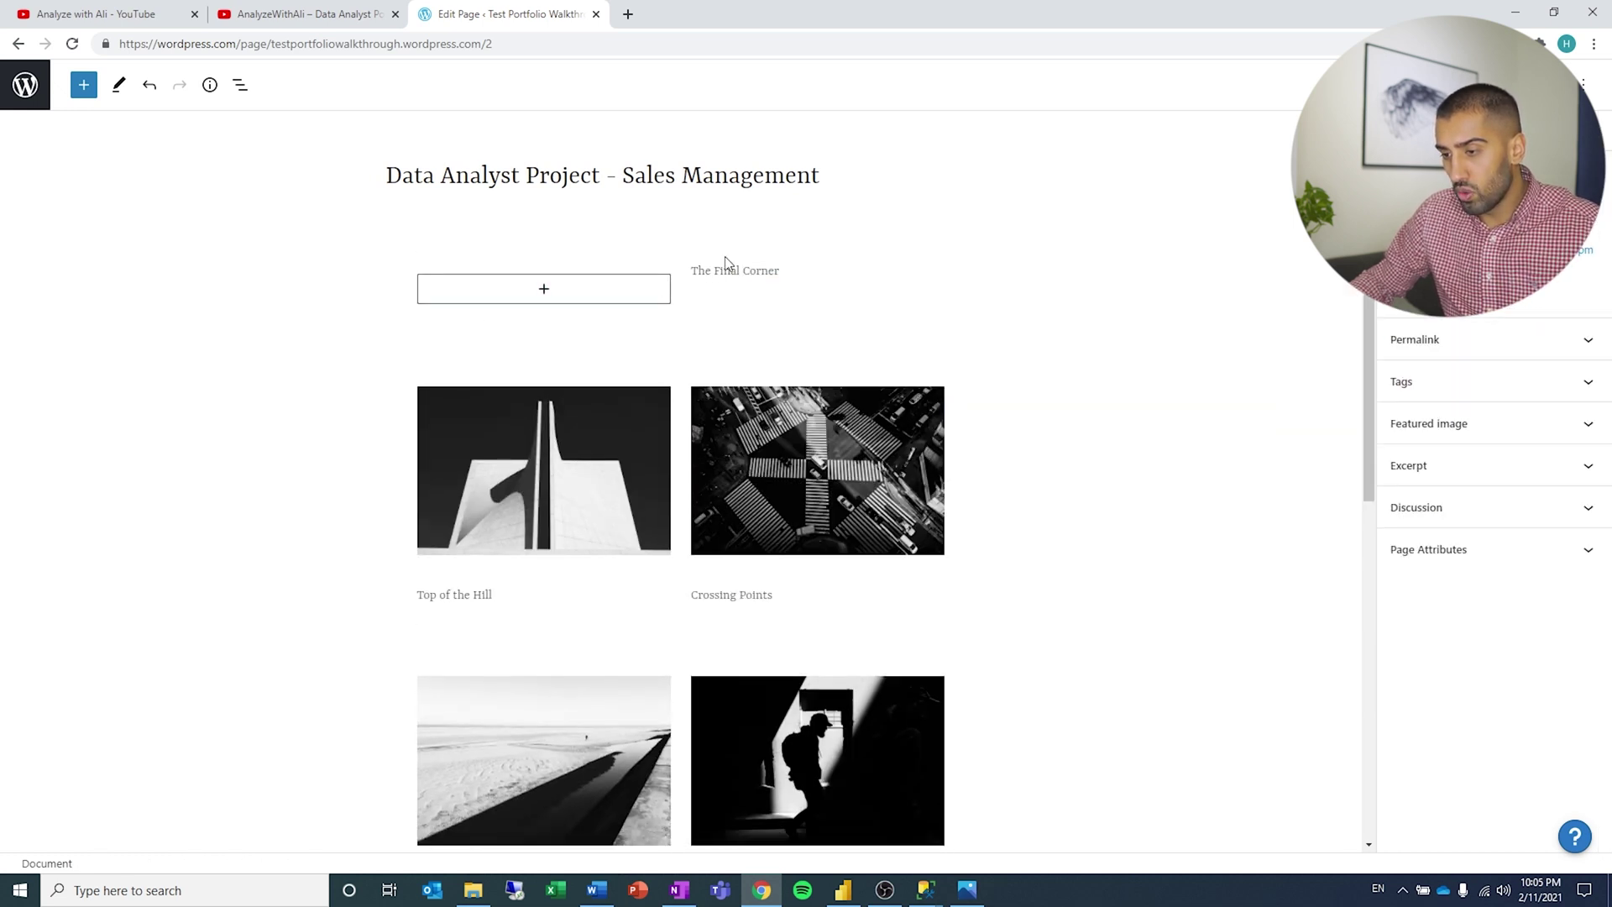
{"action": "left_click", "coordinate": [881, 261]}
{"action": "left_click", "coordinate": [793, 219]}
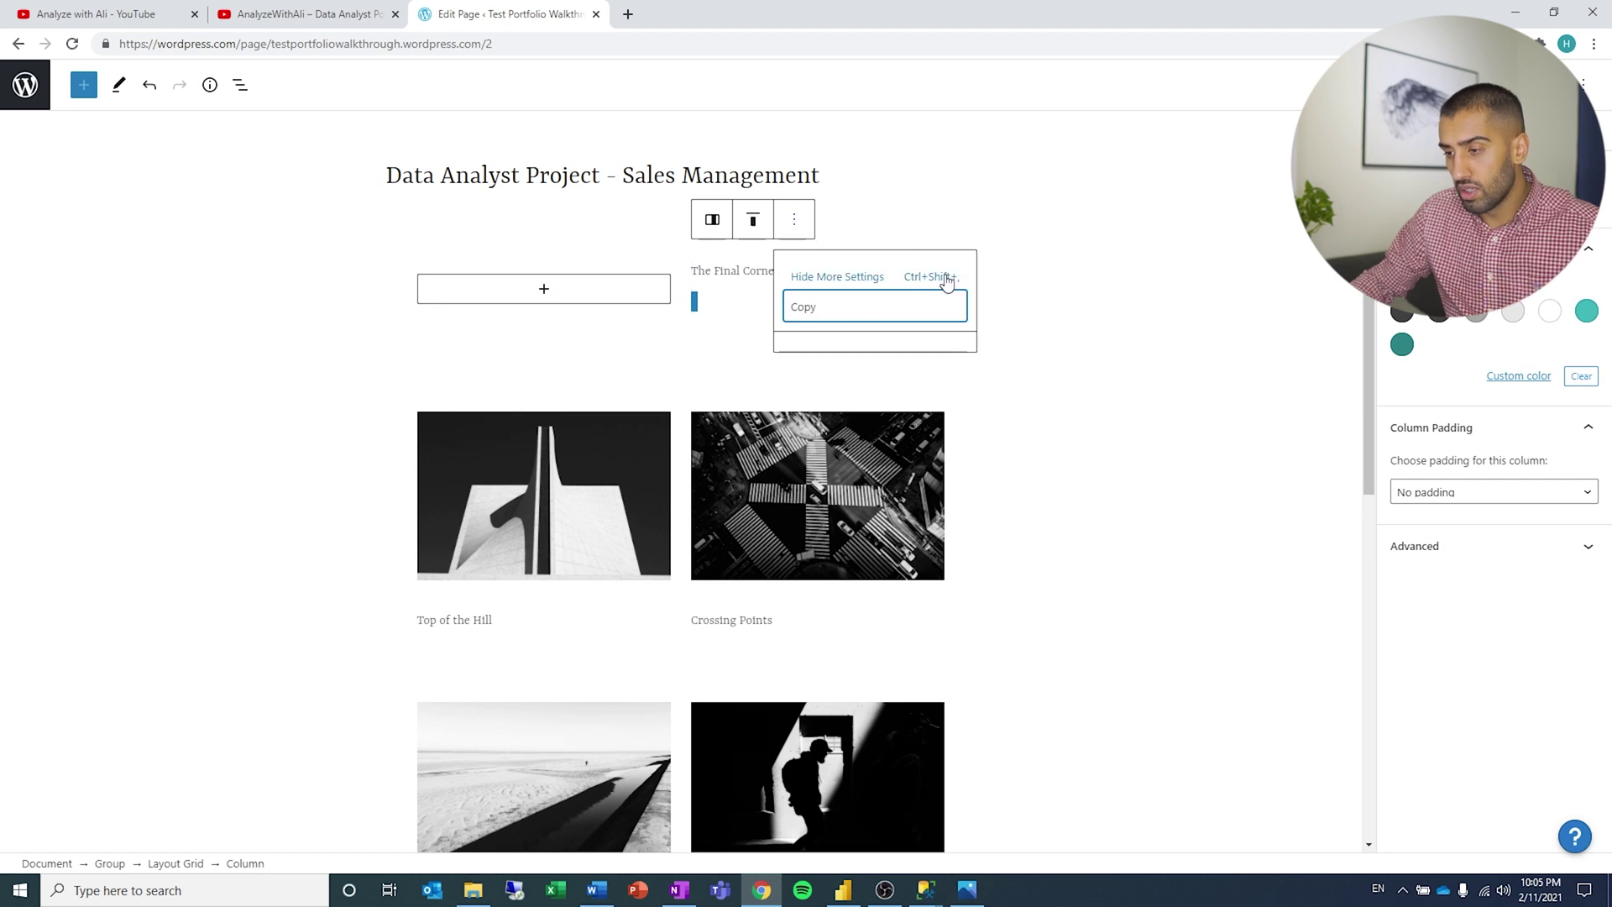
{"action": "left_click", "coordinate": [741, 260]}
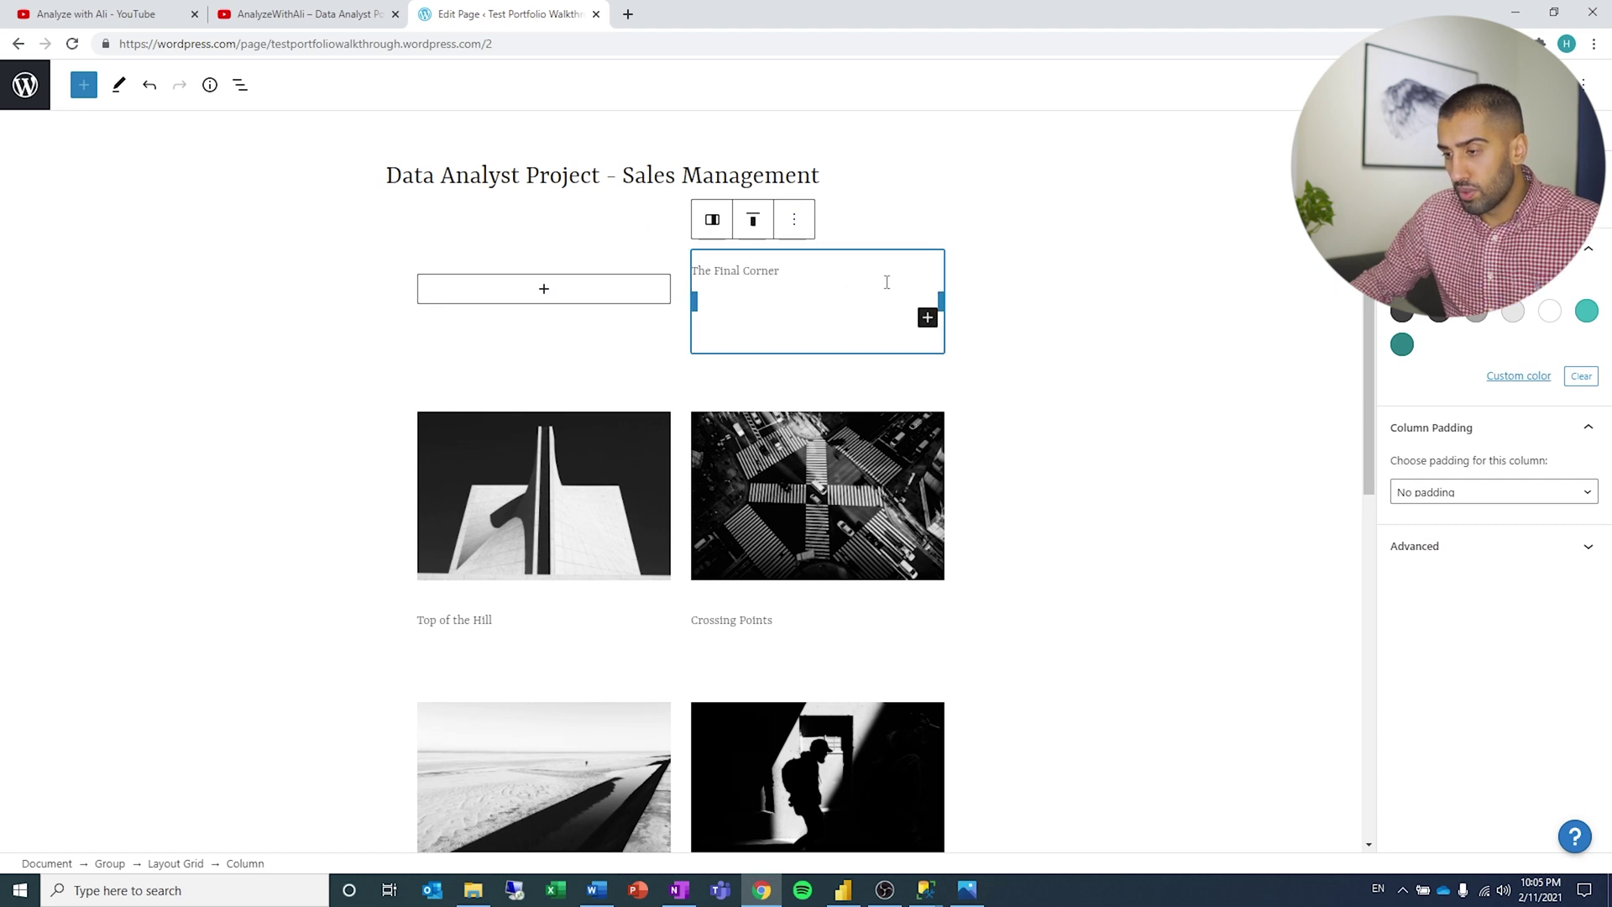
{"action": "left_click", "coordinate": [794, 220]}
{"action": "left_click", "coordinate": [735, 272]}
{"action": "left_click", "coordinate": [860, 323]}
{"action": "left_click", "coordinate": [840, 264]}
{"action": "left_click", "coordinate": [1022, 231]}
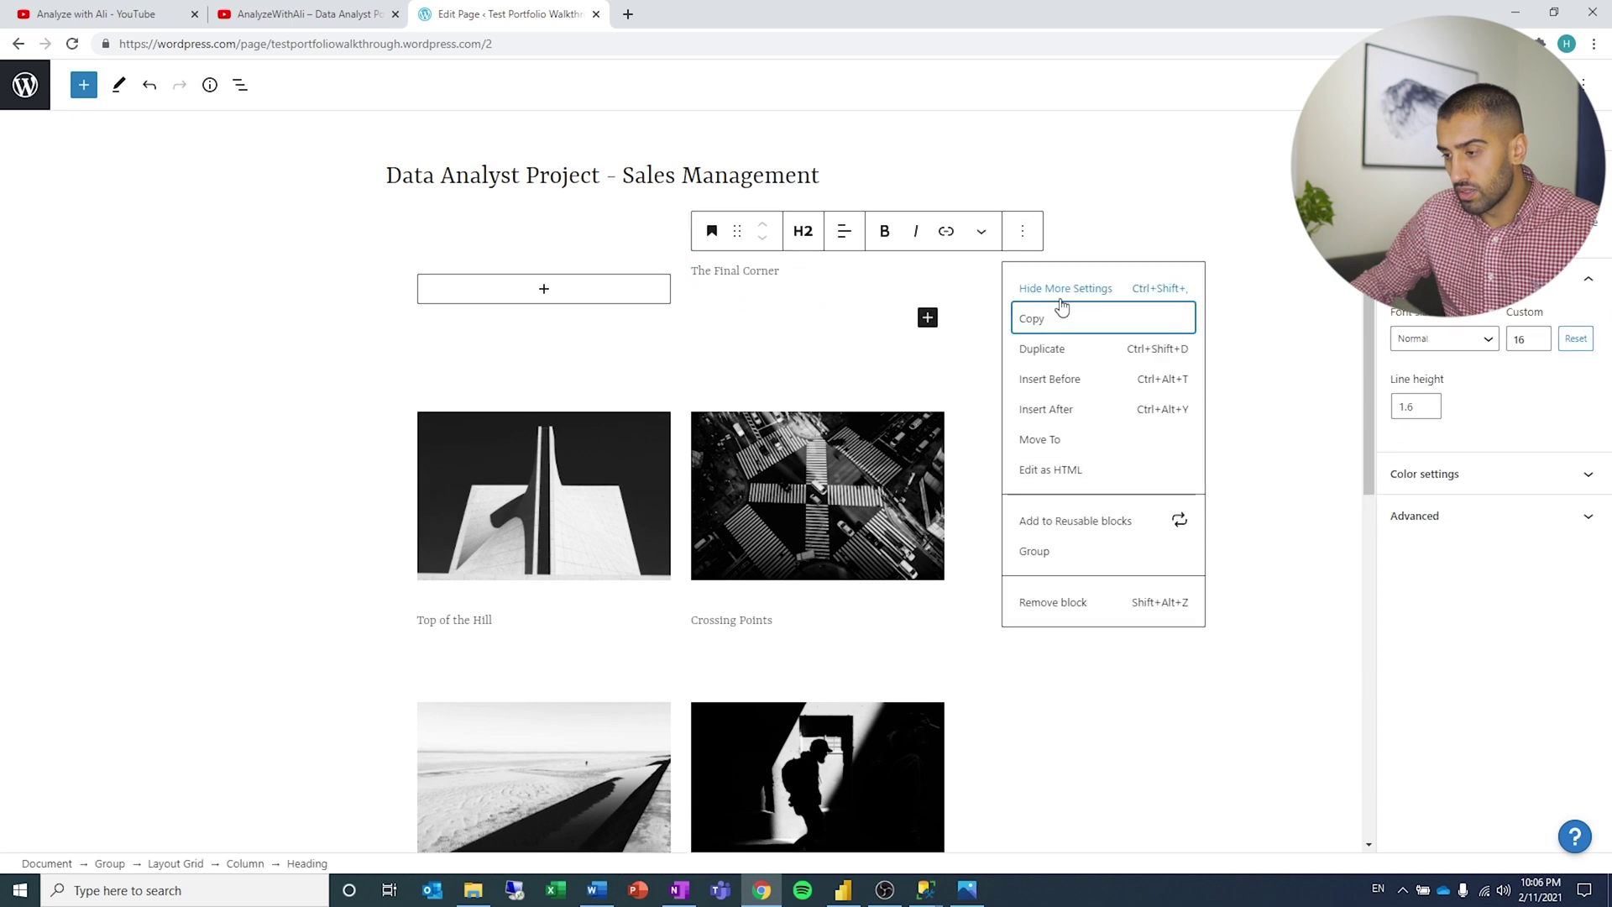
{"action": "left_click", "coordinate": [1116, 598]}
- Remove the two images above the Top of the Hill and Crossing Points headings
{"action": "left_click", "coordinate": [582, 470]}
{"action": "left_click", "coordinate": [661, 356]}
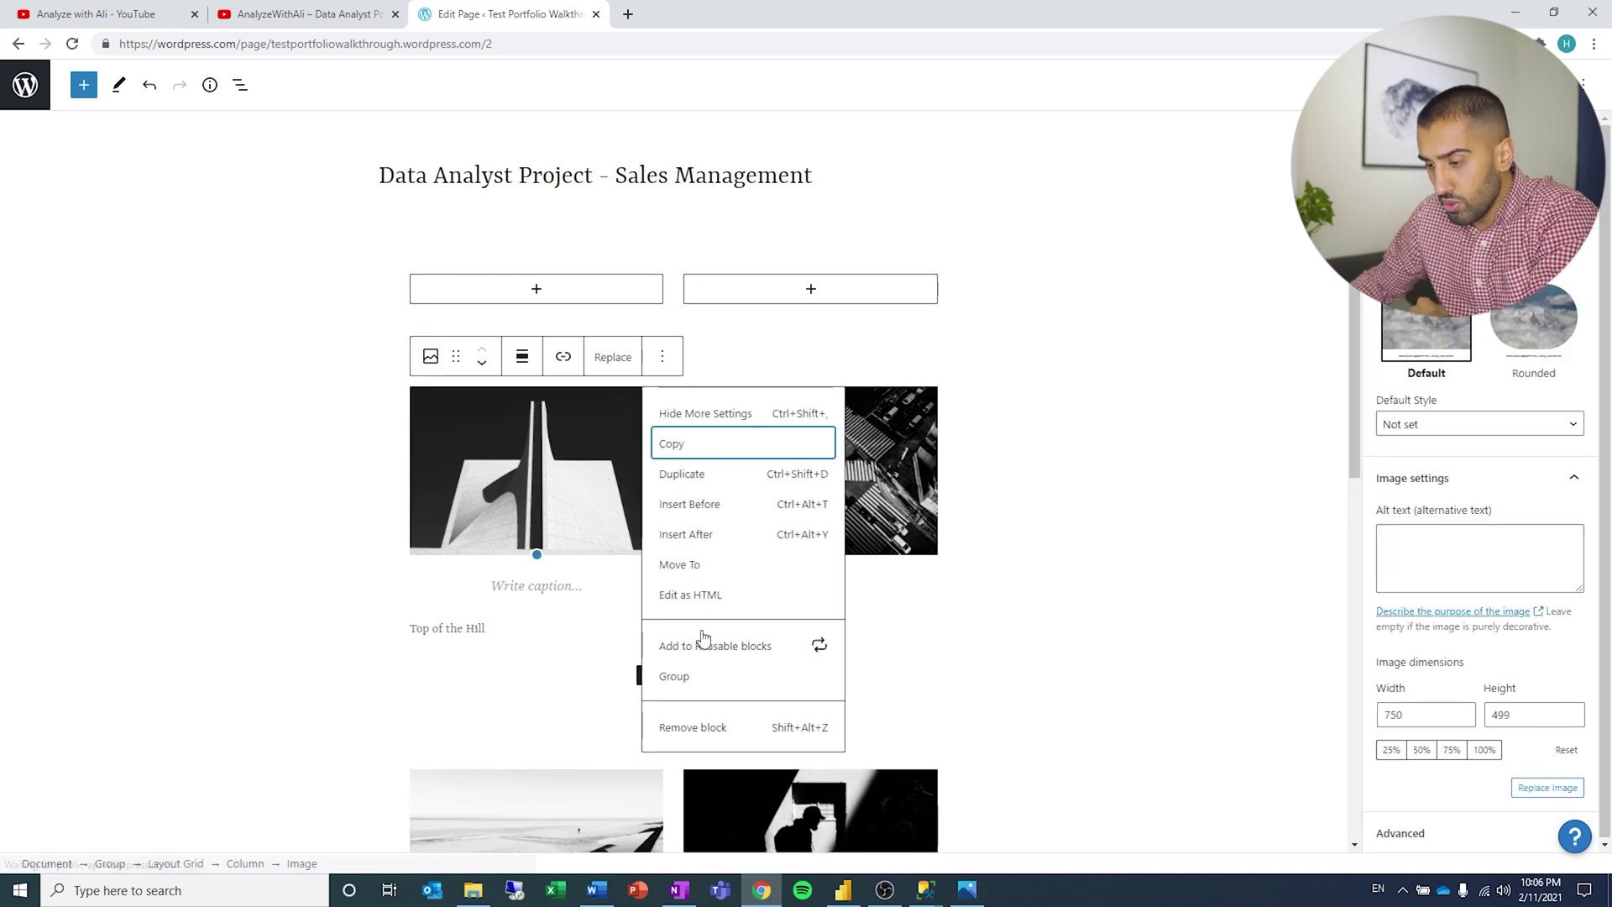
{"action": "left_click", "coordinate": [716, 727]}
{"action": "left_click", "coordinate": [873, 503]}
{"action": "left_click", "coordinate": [936, 356]}
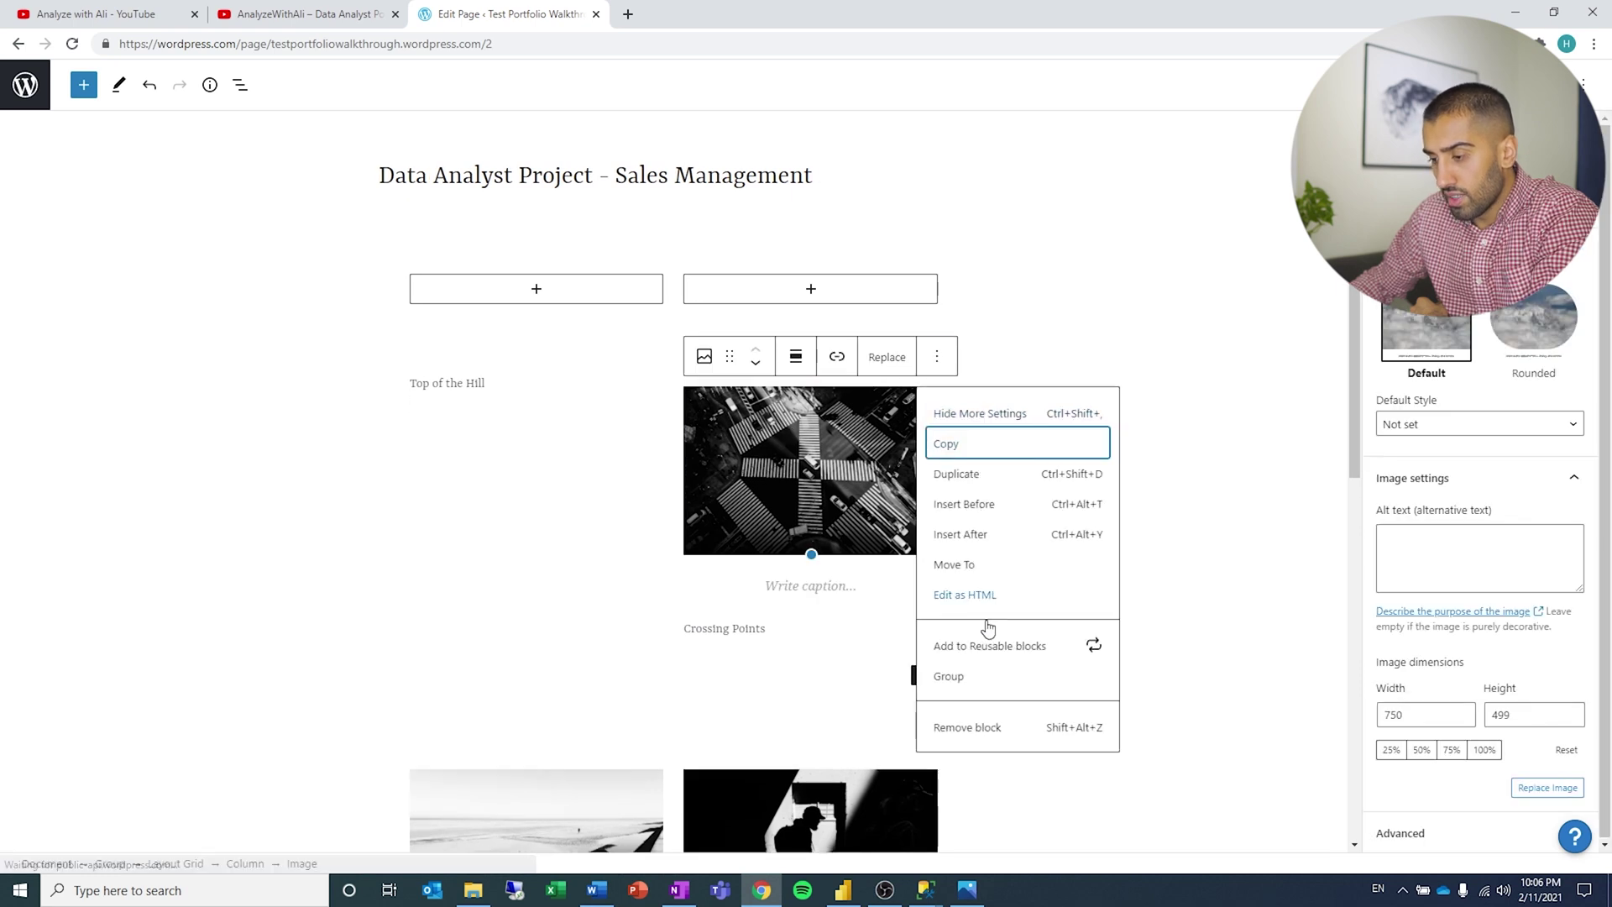
{"action": "left_click", "coordinate": [995, 727]}
- Try to remove the empty columns above the Top of the Hill and Crossing Points row
{"action": "left_click", "coordinate": [851, 252]}
{"action": "left_click", "coordinate": [794, 219]}
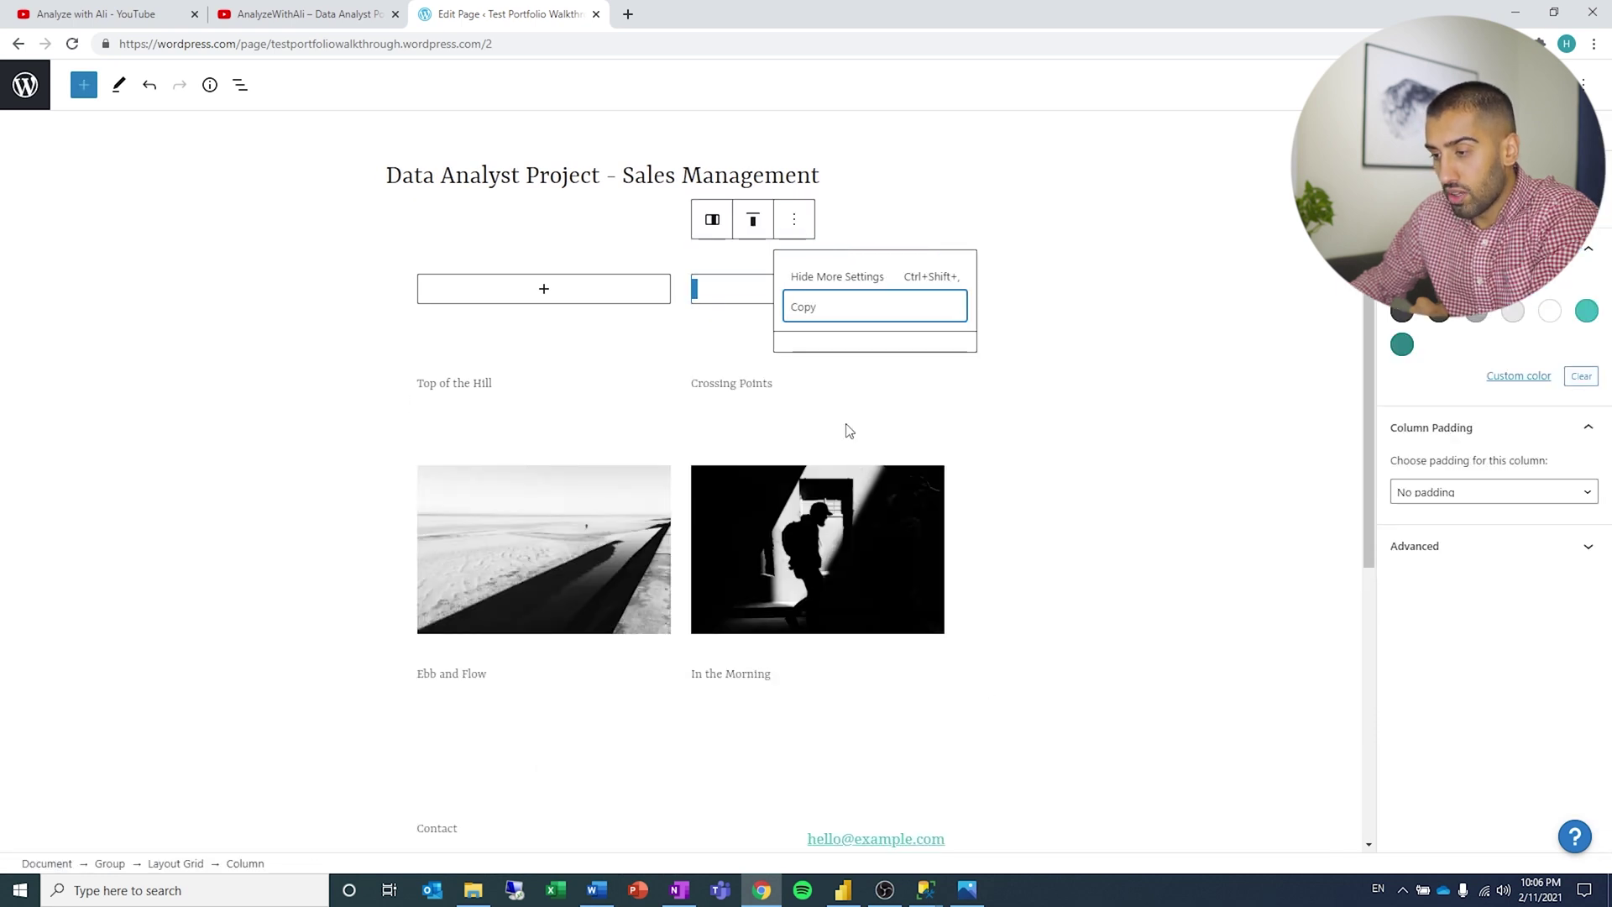
{"action": "left_click", "coordinate": [858, 242]}
{"action": "left_click", "coordinate": [857, 279]}
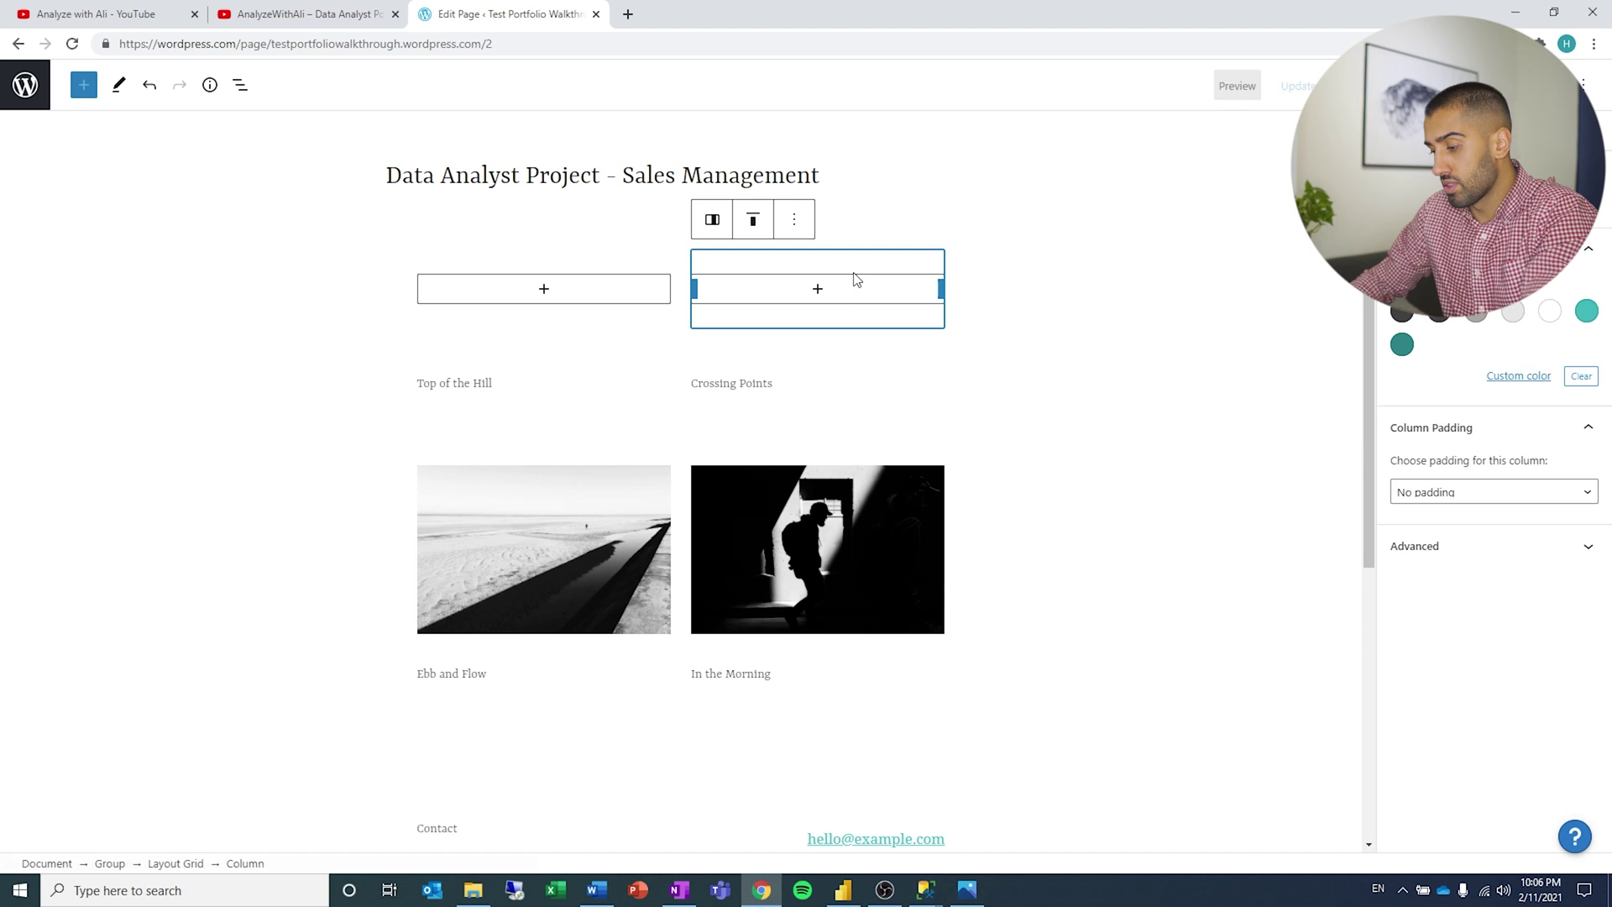
{"action": "left_click", "coordinate": [629, 281]}
{"action": "left_click", "coordinate": [1121, 416]}
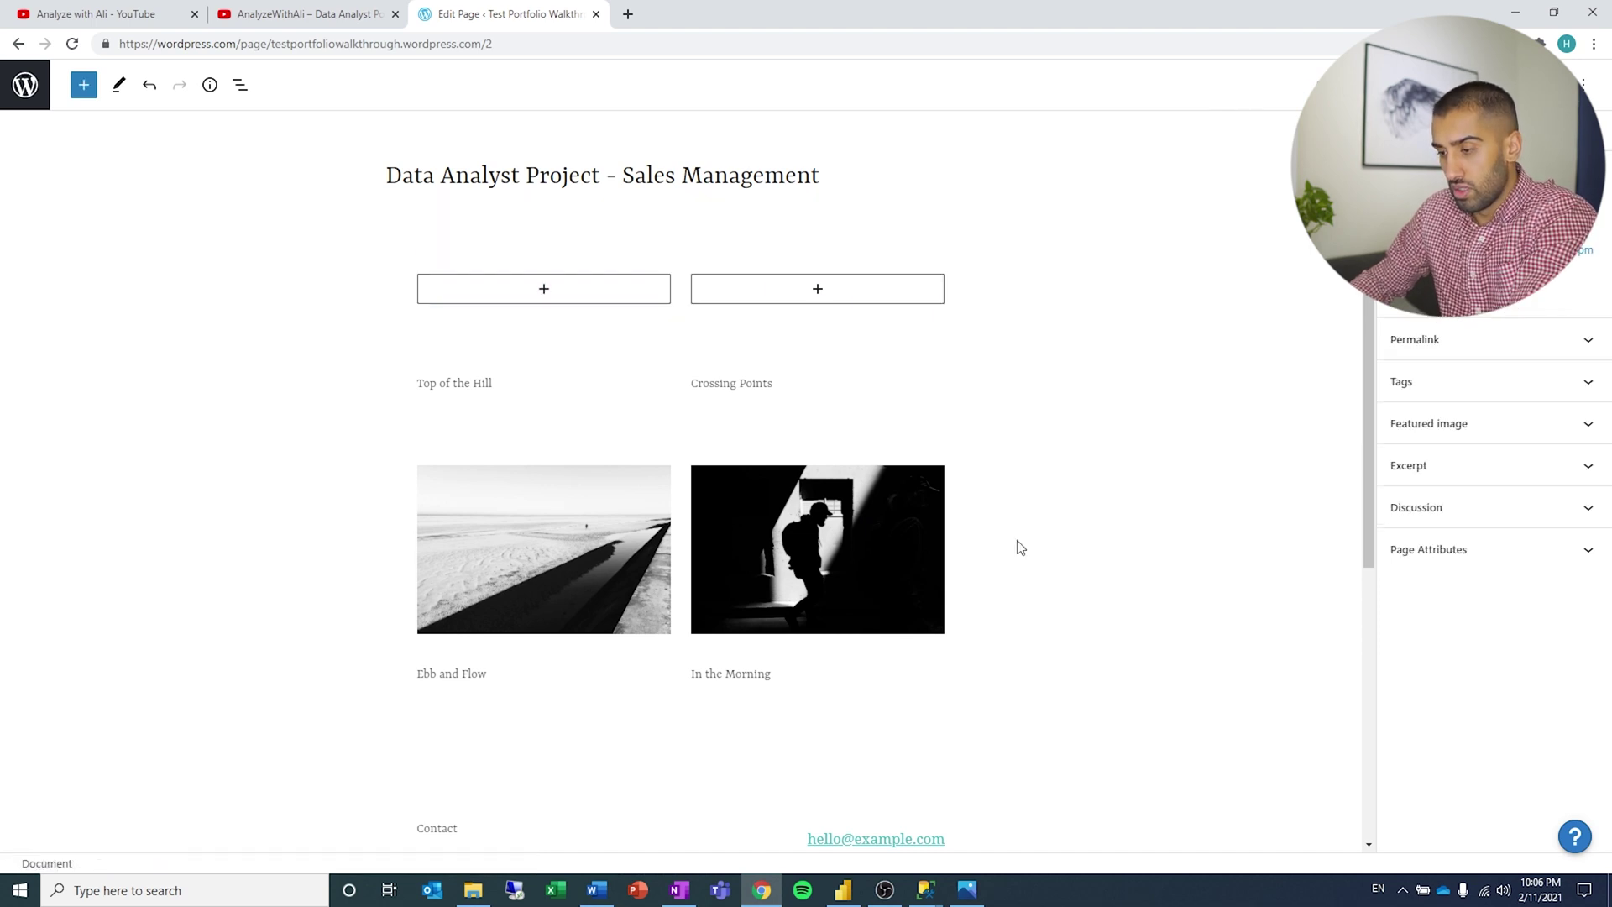
- Remove the Contact heading near the end of the page
{"action": "left_click", "coordinate": [476, 271]}
{"action": "scroll", "coordinate": [752, 496], "scroll_direction": "down", "scroll_amount": 5}
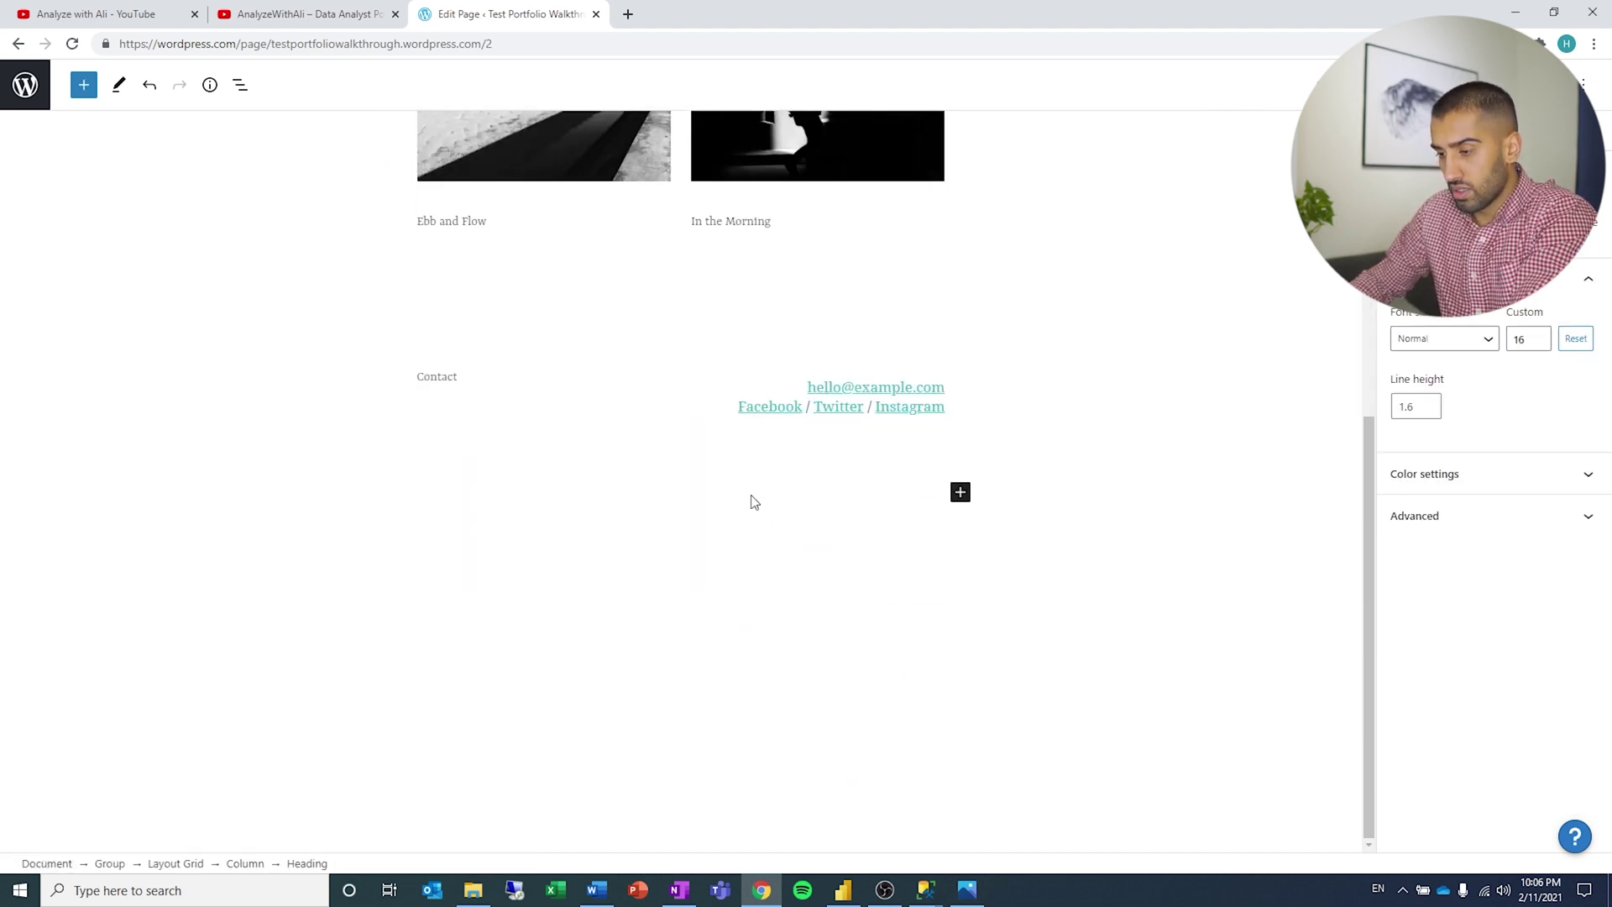
{"action": "left_click", "coordinate": [905, 497]}
{"action": "left_click", "coordinate": [959, 489]}
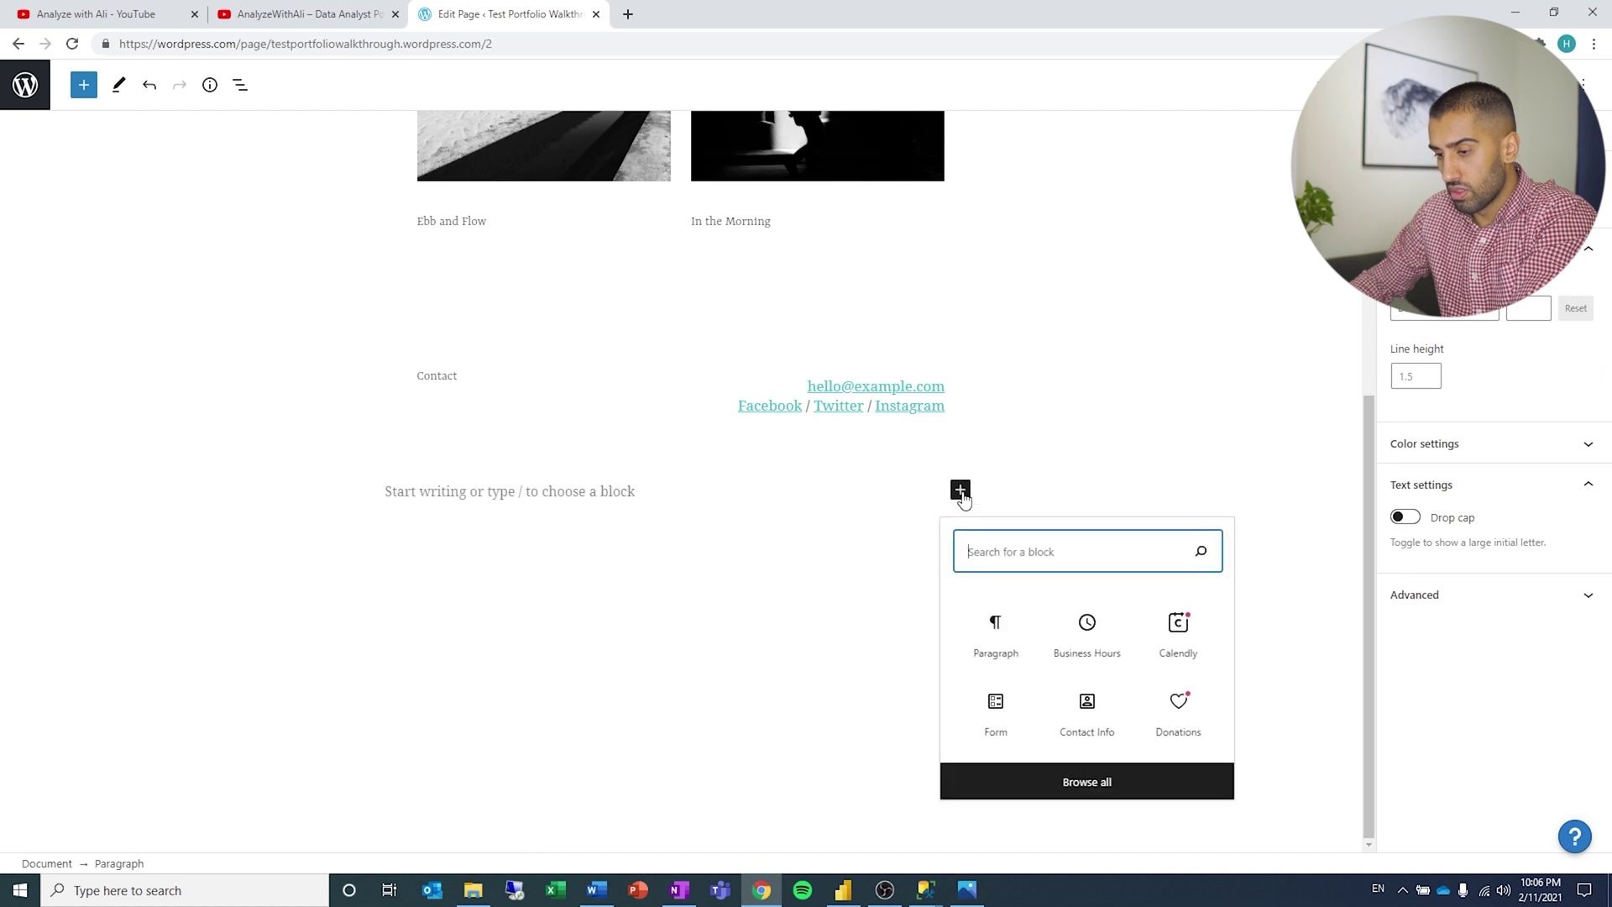
{"action": "left_click", "coordinate": [855, 447]}
{"action": "left_click", "coordinate": [666, 380]}
{"action": "left_click", "coordinate": [748, 336]}
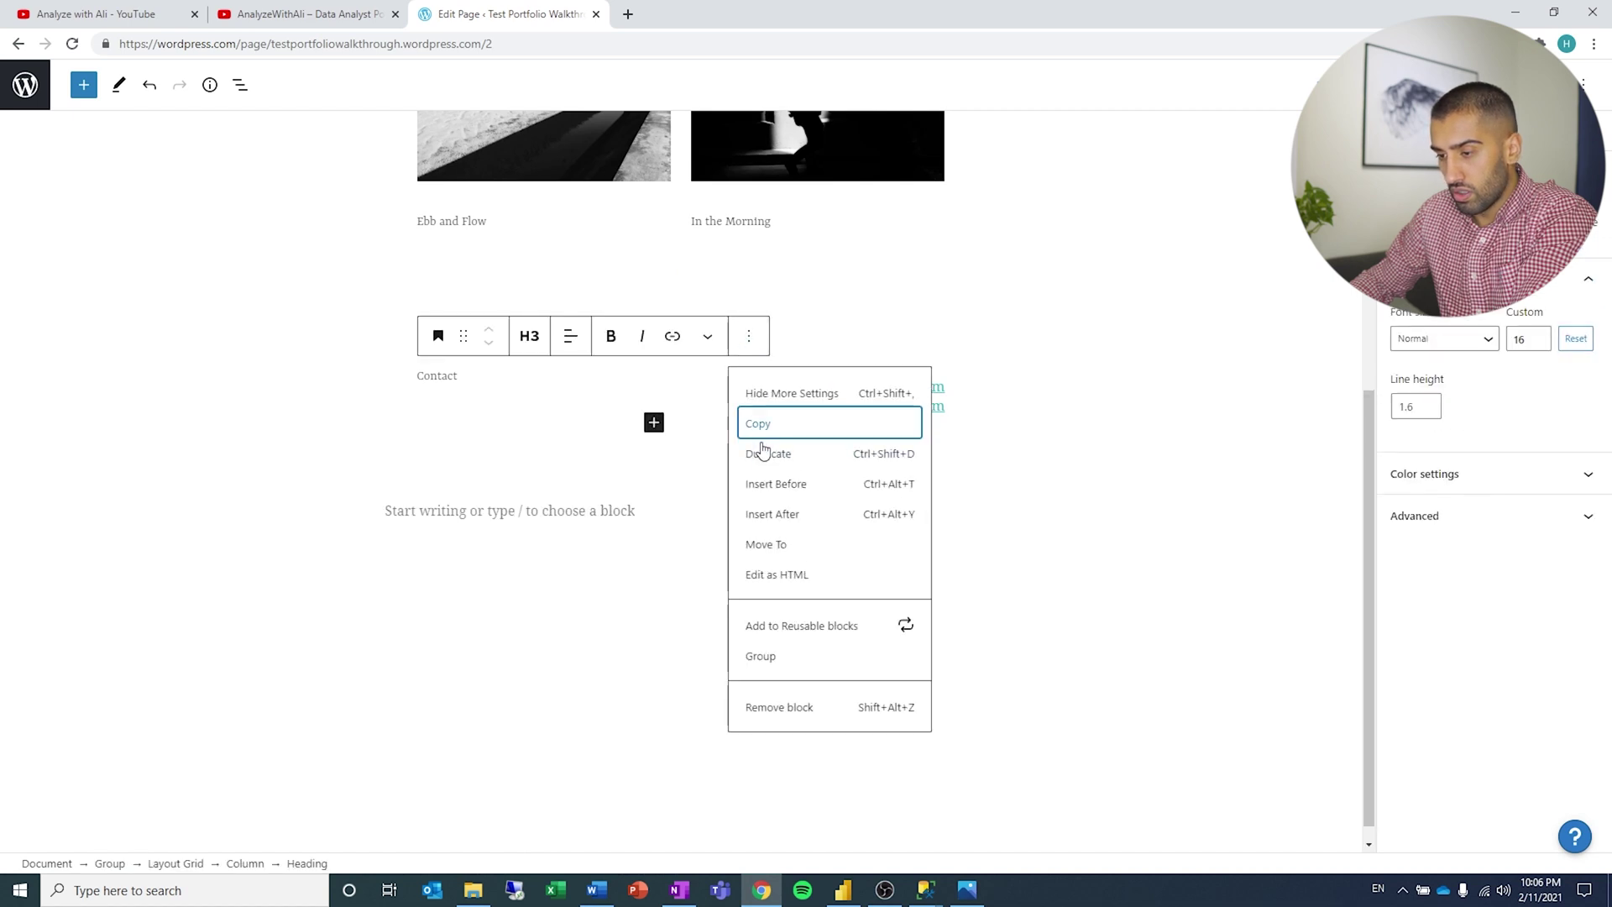
{"action": "left_click", "coordinate": [779, 707]}
- Remove the paragraph with the e-mail address and the Facebook, Twitter and Instagram links
{"action": "left_click", "coordinate": [875, 371]}
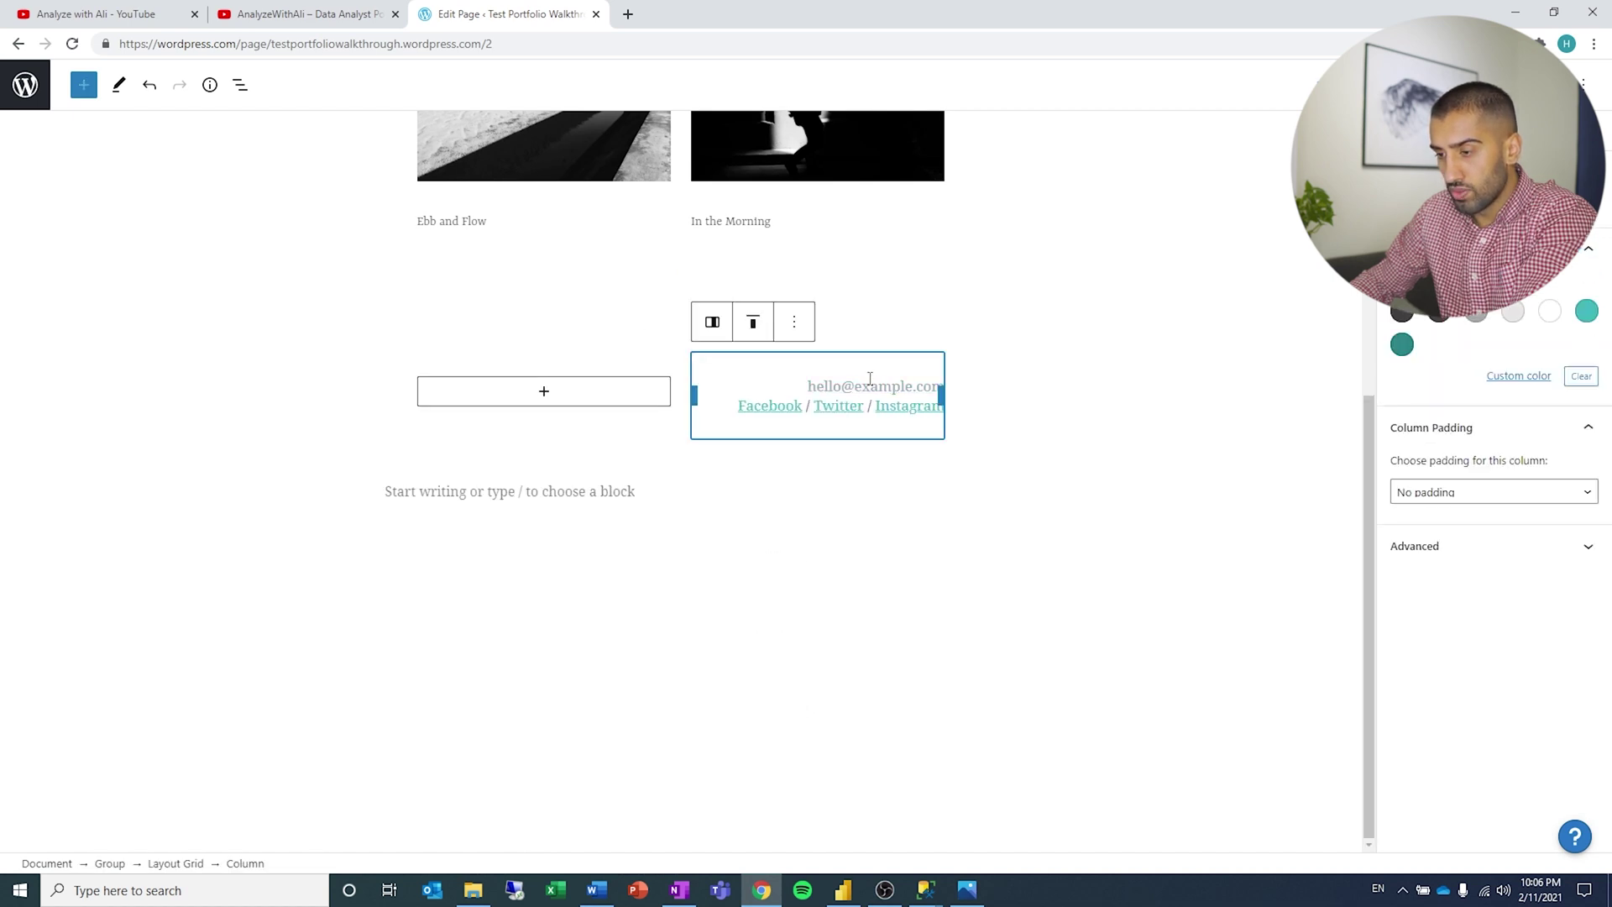
{"action": "left_click", "coordinate": [794, 321]}
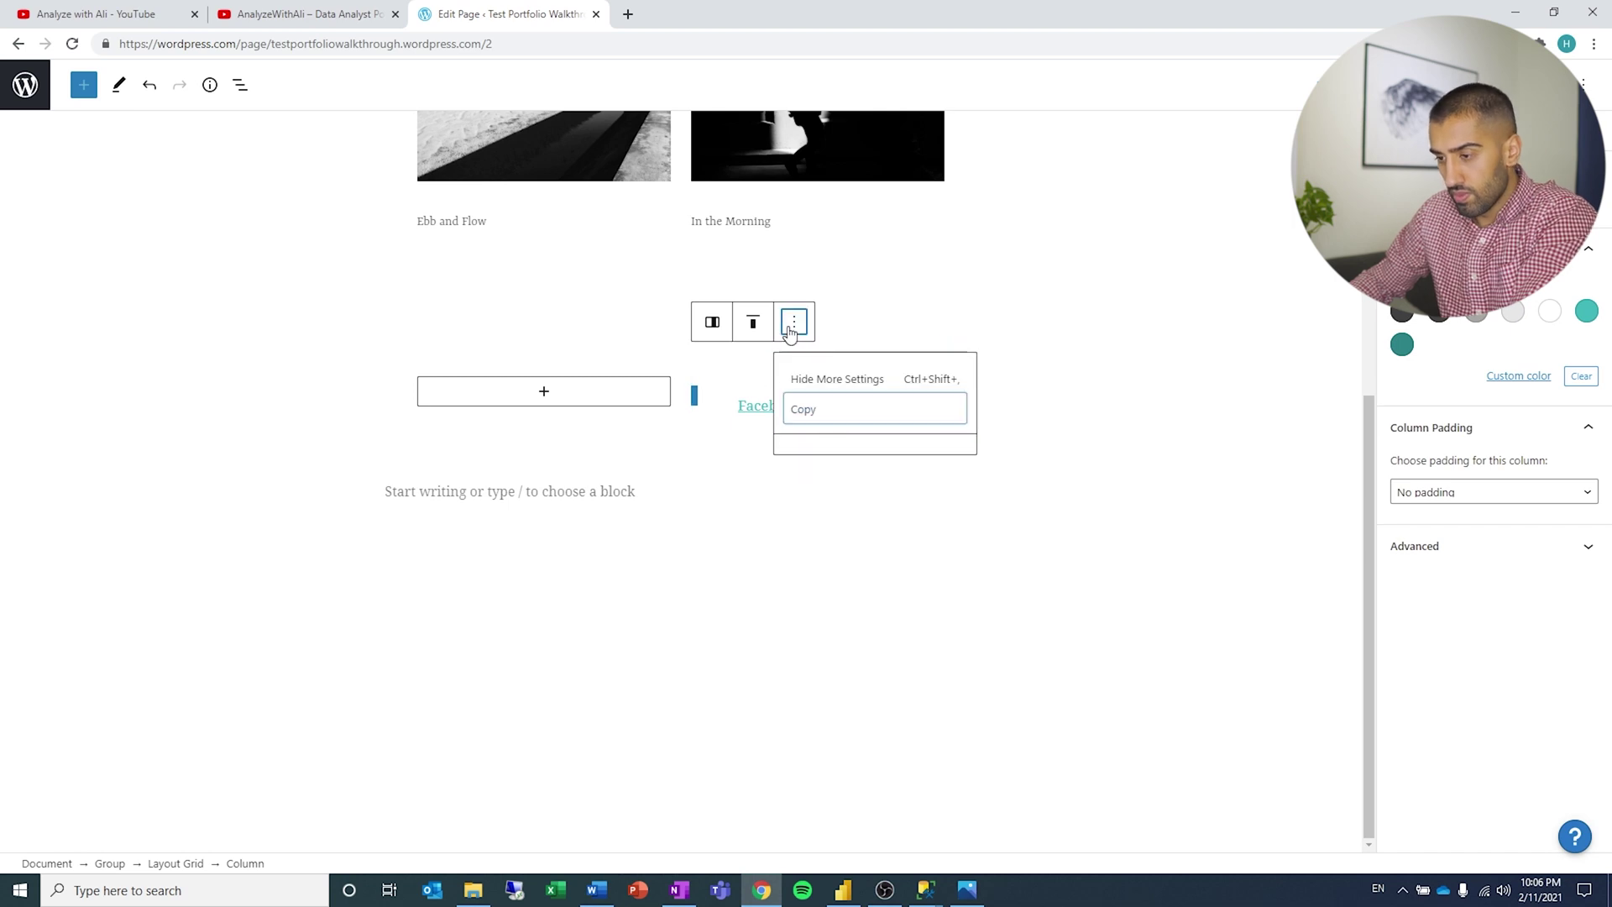
{"action": "left_click", "coordinate": [777, 405]}
{"action": "double_click", "coordinate": [770, 405]}
{"action": "left_click", "coordinate": [980, 346]}
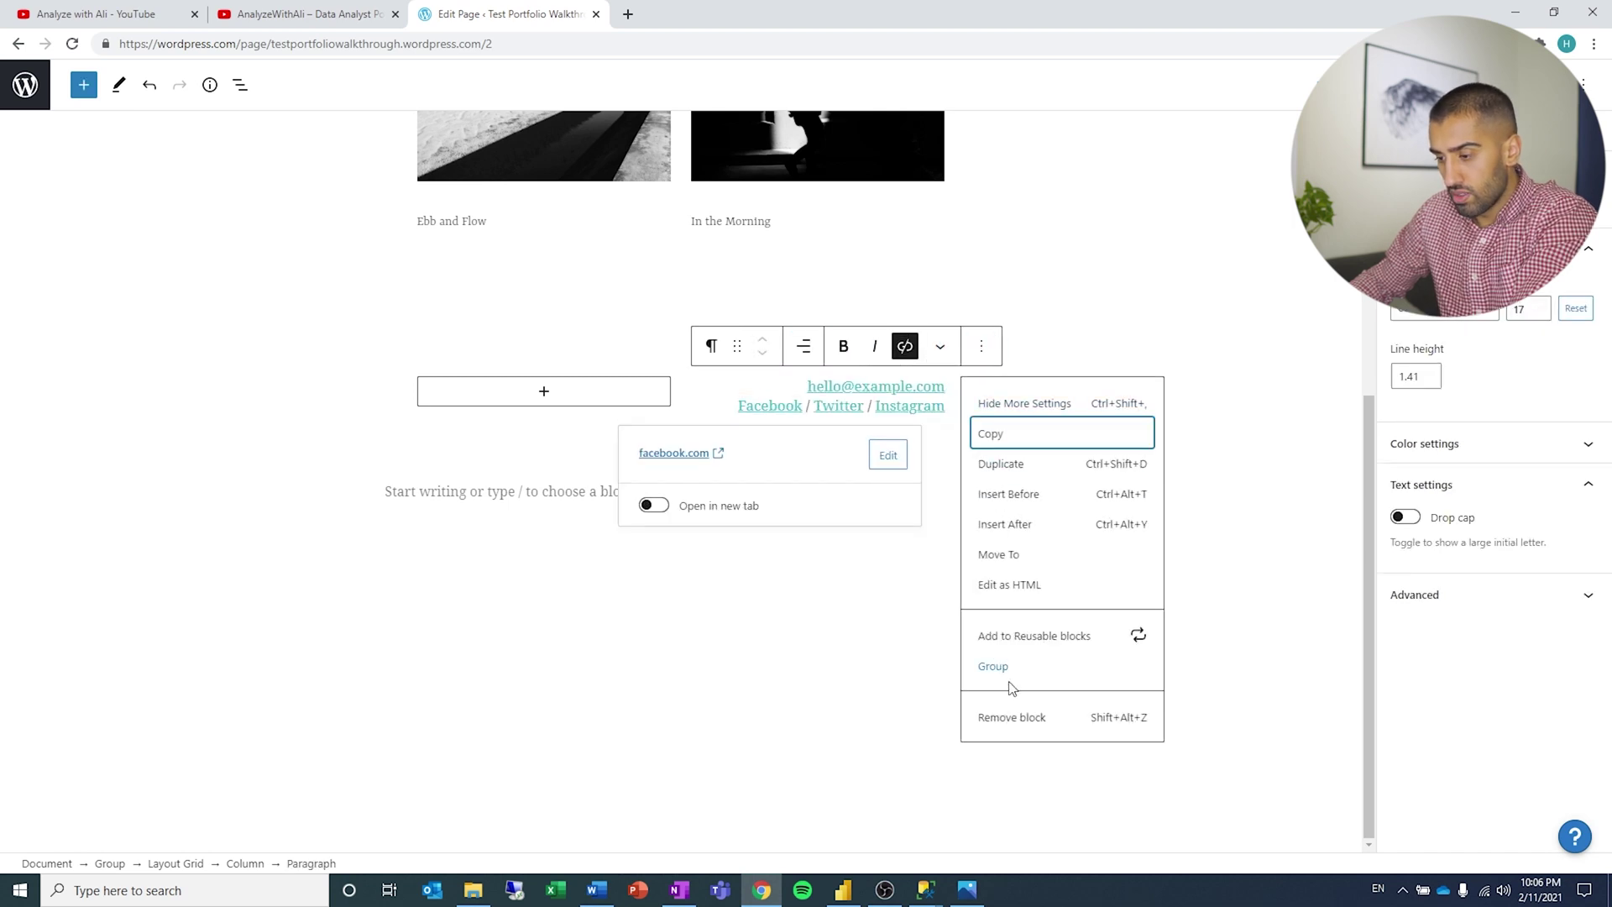
{"action": "left_click", "coordinate": [1012, 694]}
- Remove the two images above the Ebb and Flow and In the Morning headings
{"action": "scroll", "coordinate": [802, 370], "scroll_direction": "up", "scroll_amount": 4}
{"action": "left_click", "coordinate": [857, 411]}
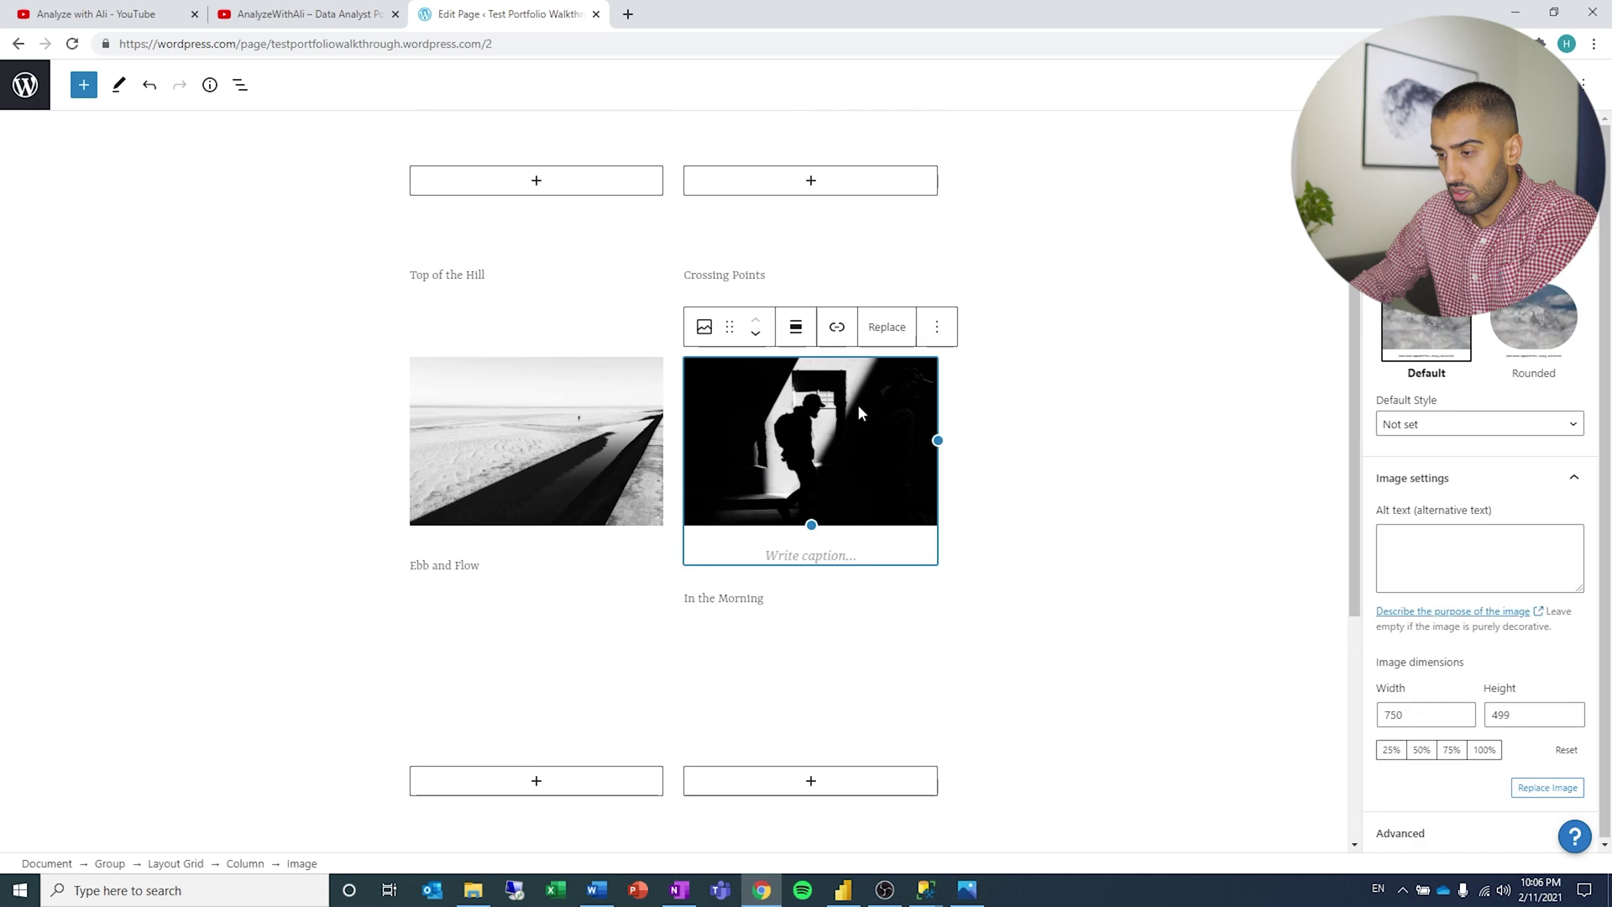
{"action": "left_click", "coordinate": [934, 328]}
{"action": "left_click", "coordinate": [994, 695]}
{"action": "left_click", "coordinate": [538, 392]}
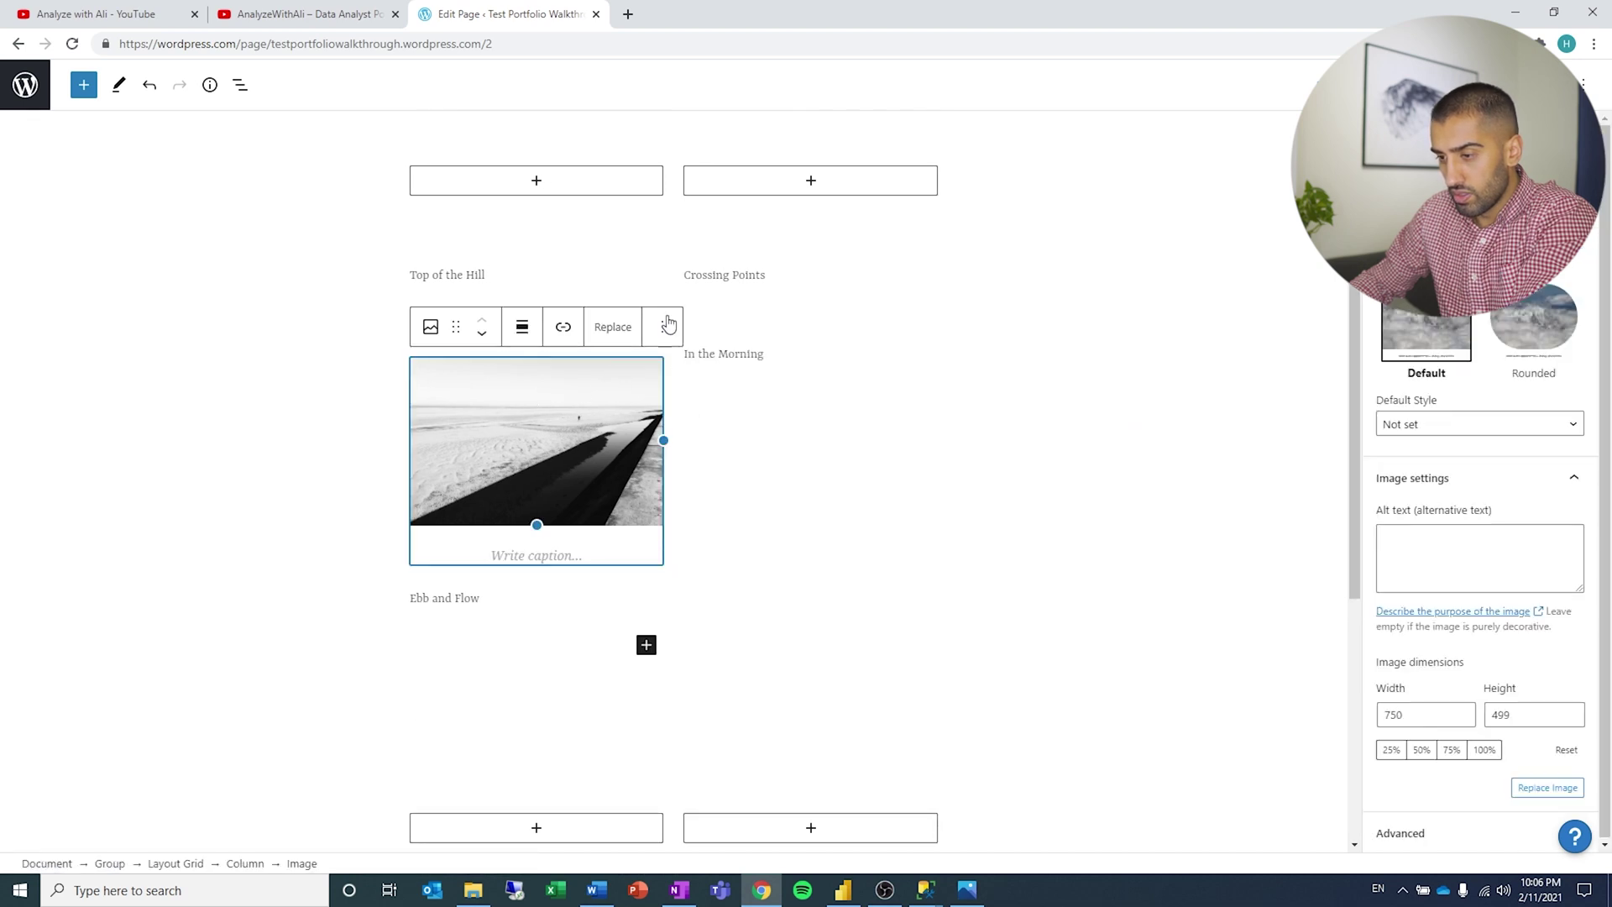
{"action": "left_click", "coordinate": [667, 324]}
{"action": "left_click", "coordinate": [778, 699]}
- Remove the In the Morning heading from its column
{"action": "left_click", "coordinate": [879, 339]}
{"action": "left_click", "coordinate": [794, 303]}
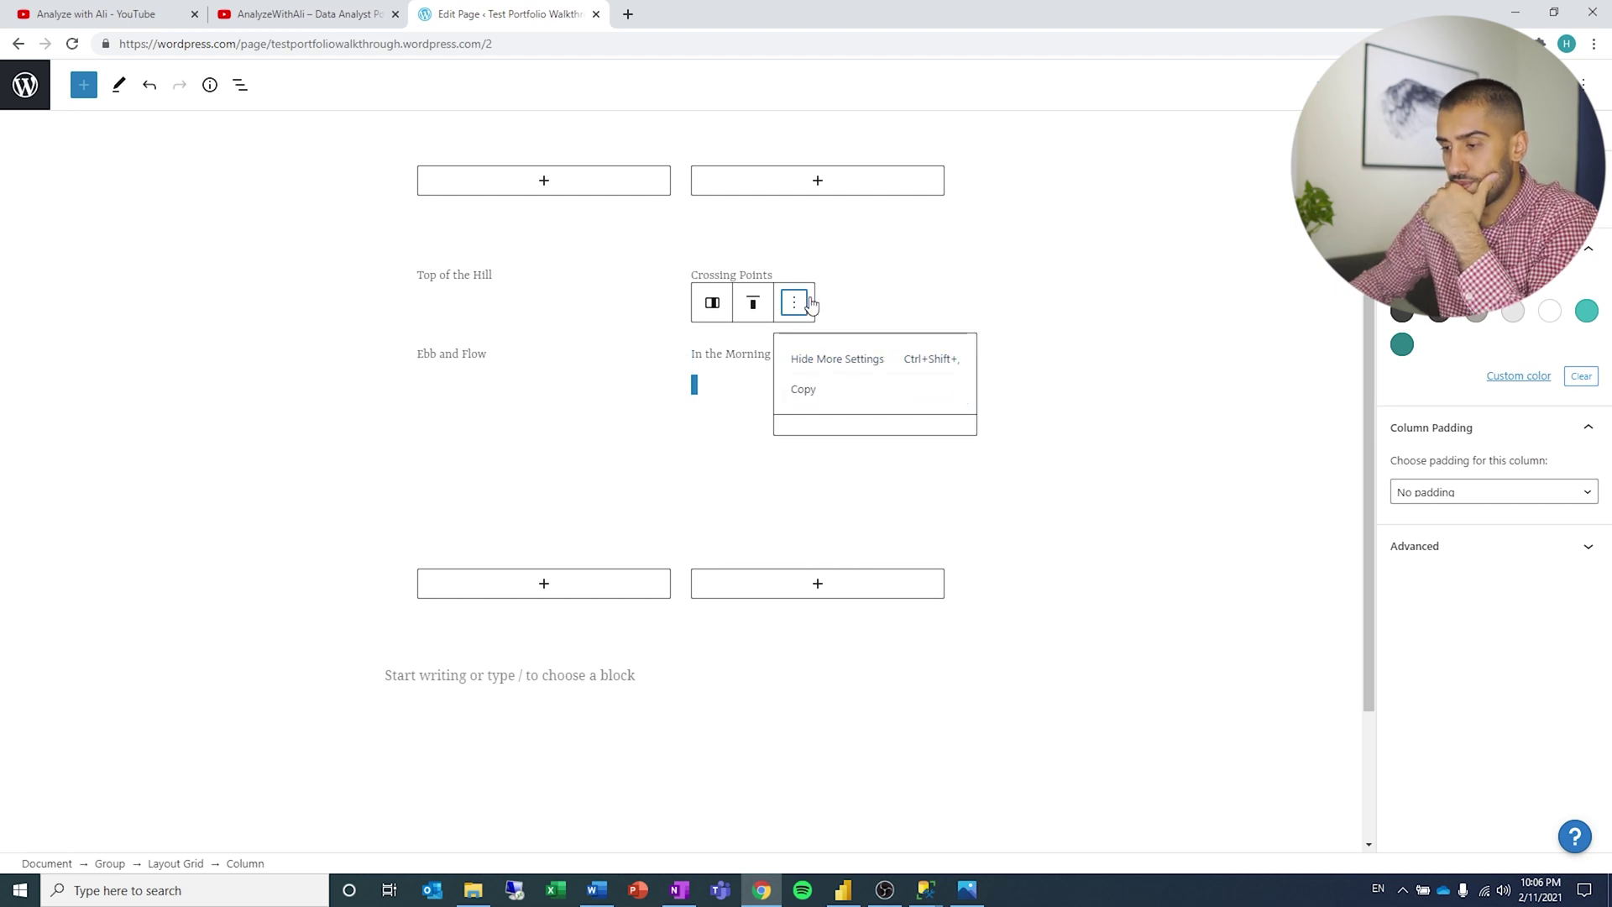
{"action": "scroll", "coordinate": [767, 399], "scroll_direction": "up", "scroll_amount": 1}
{"action": "left_click", "coordinate": [806, 410]}
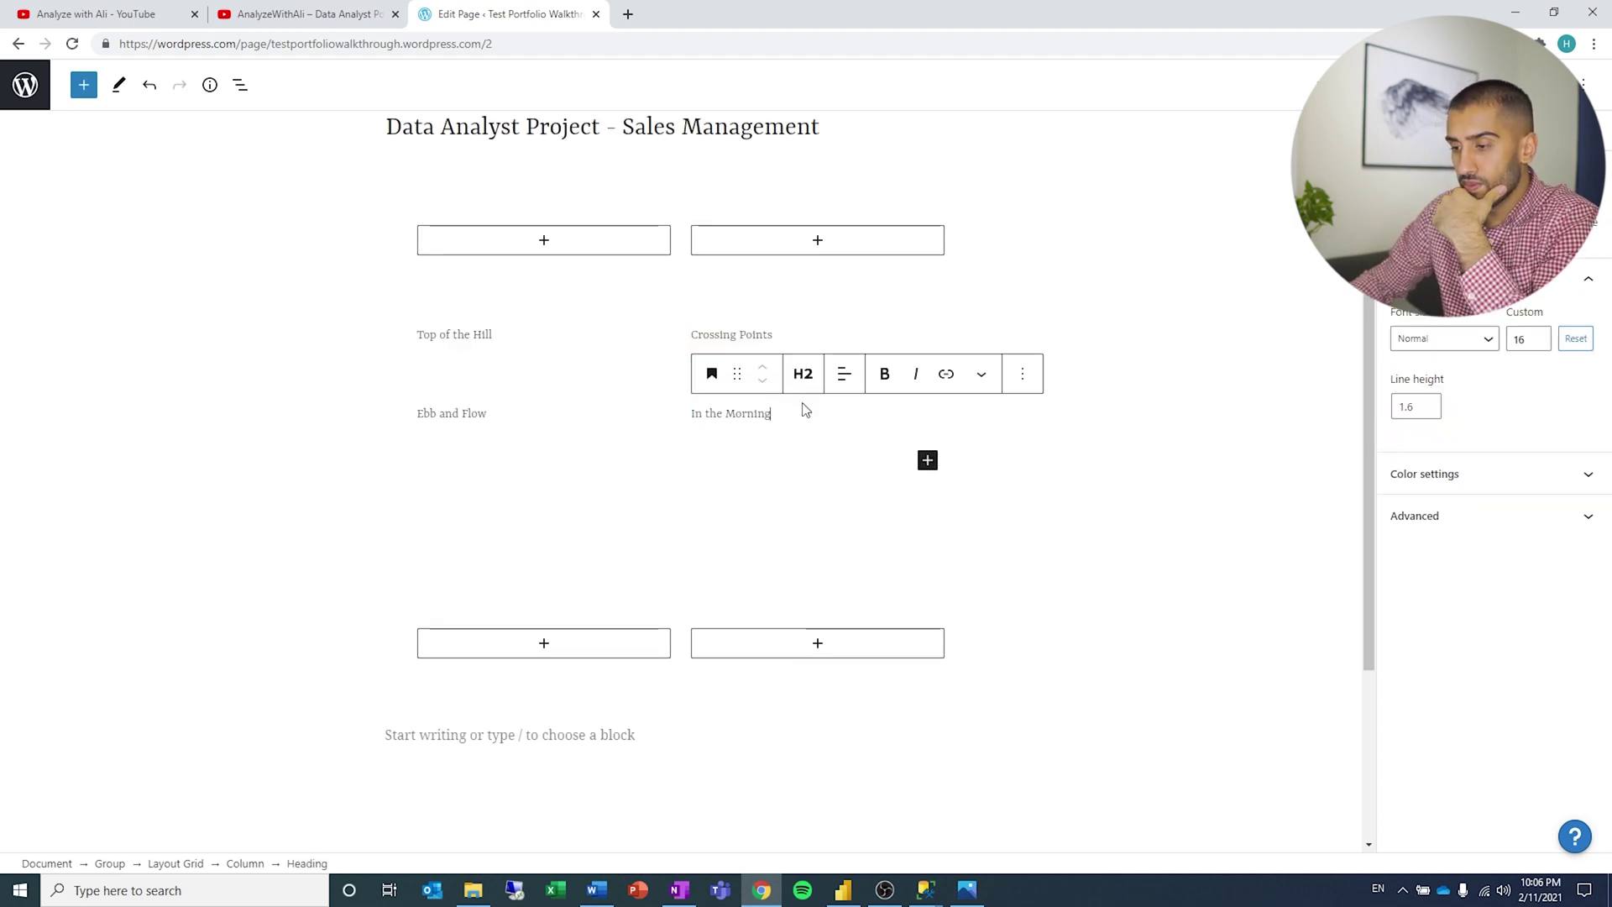
{"action": "left_click", "coordinate": [1022, 373]}
{"action": "left_click", "coordinate": [1064, 748]}
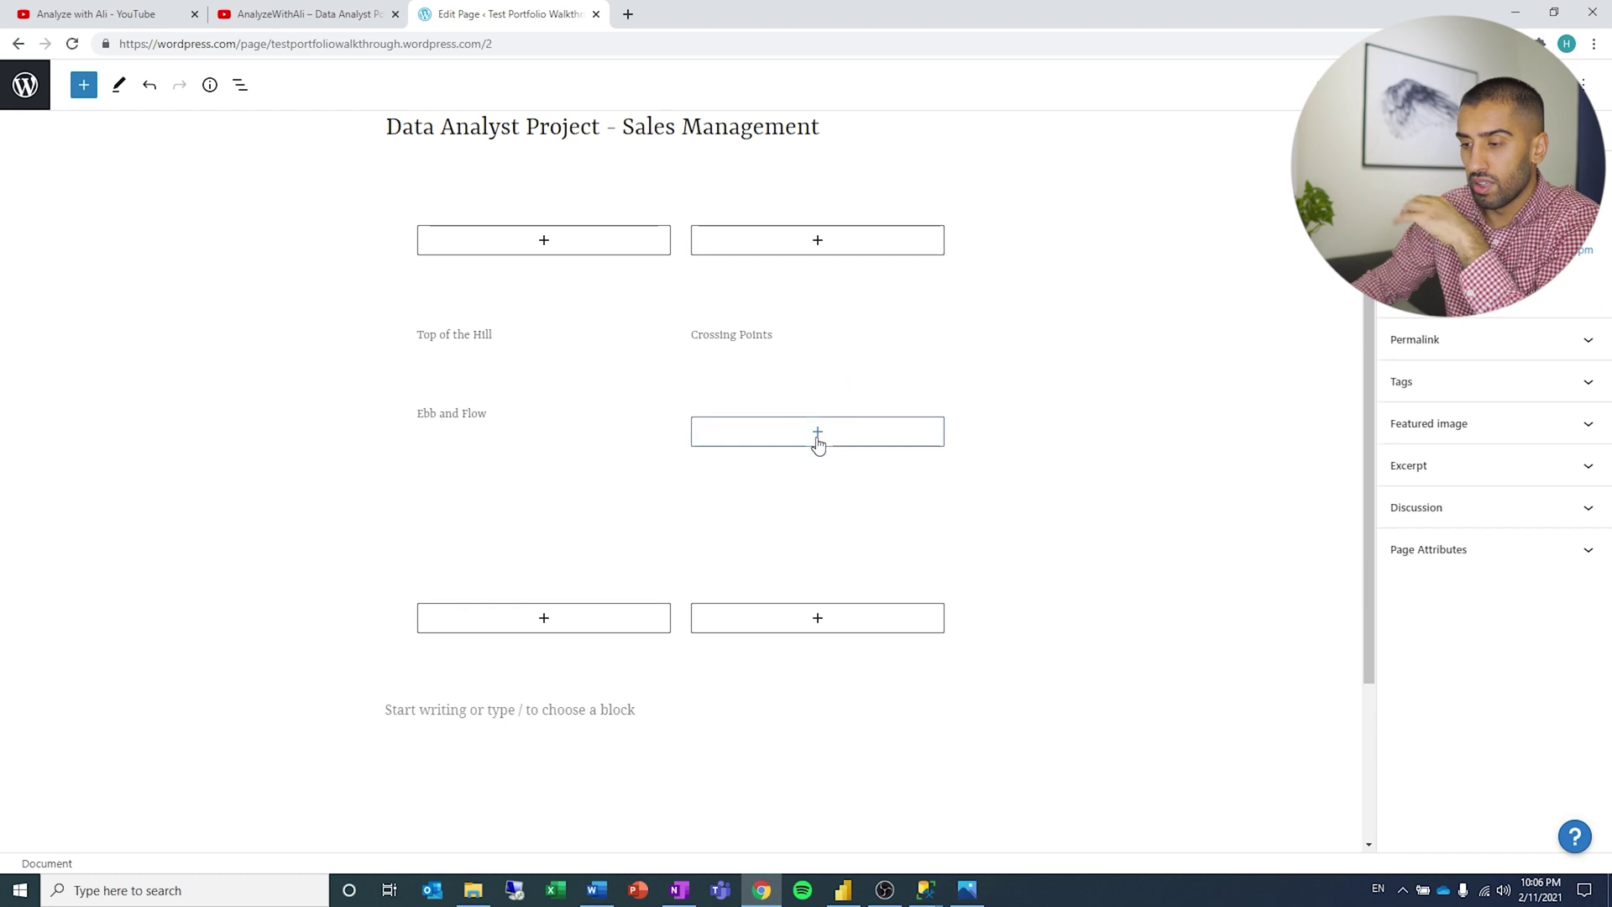
- Remove the Crossing Points and Ebb and Flow headings
{"action": "left_click", "coordinate": [797, 334]}
{"action": "left_click", "coordinate": [1022, 294]}
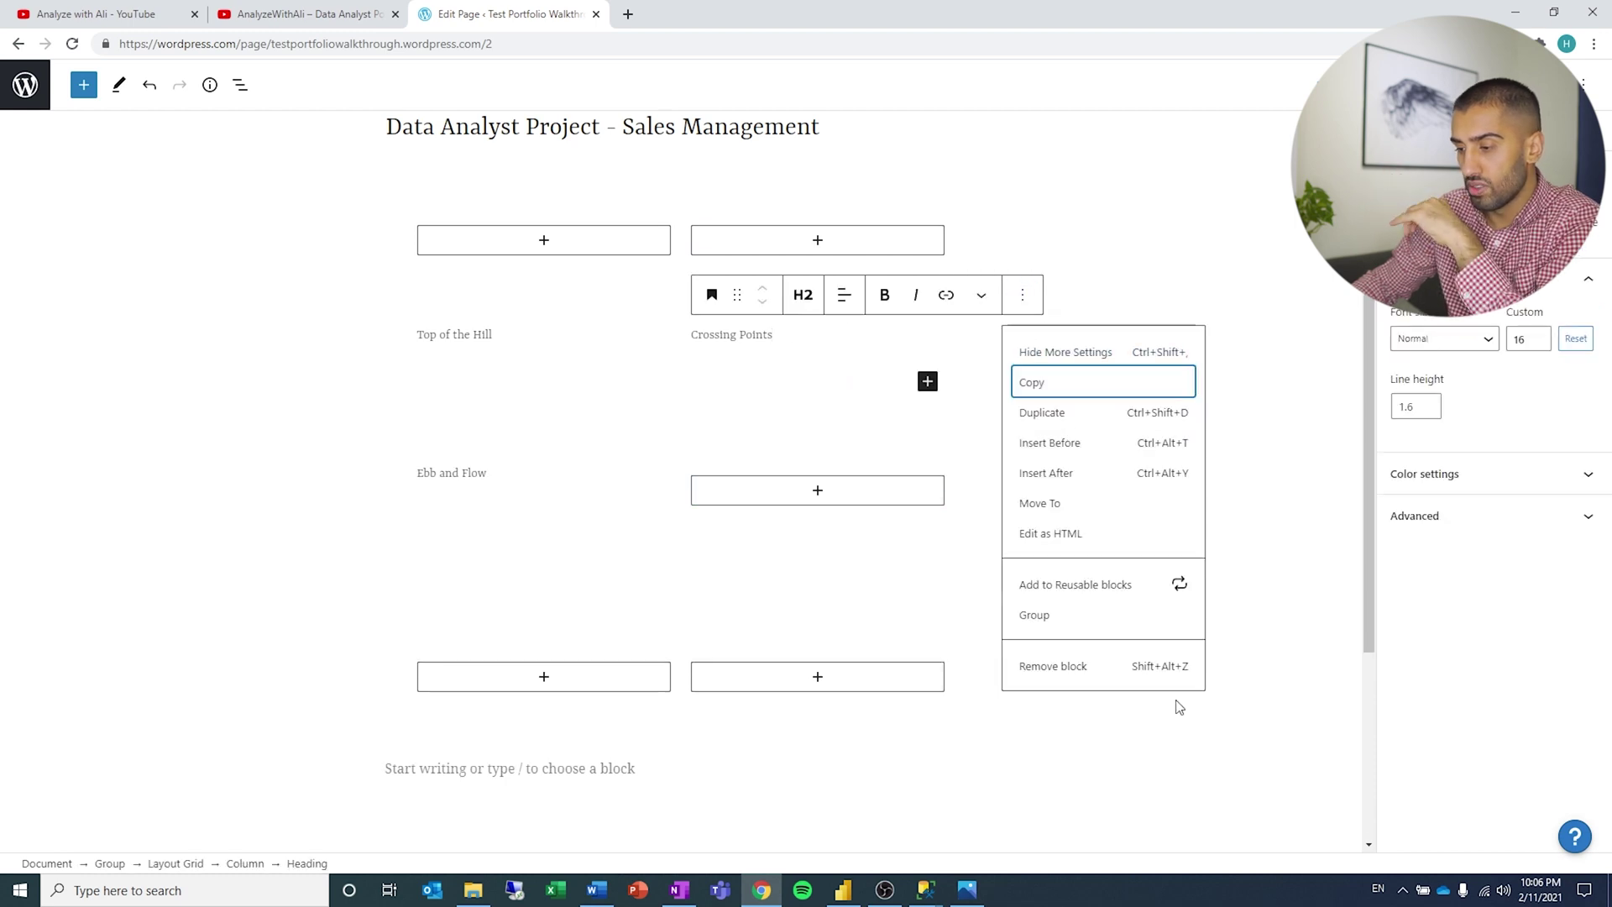
{"action": "left_click", "coordinate": [1137, 664]}
{"action": "left_click", "coordinate": [505, 447]}
{"action": "left_click", "coordinate": [748, 407]}
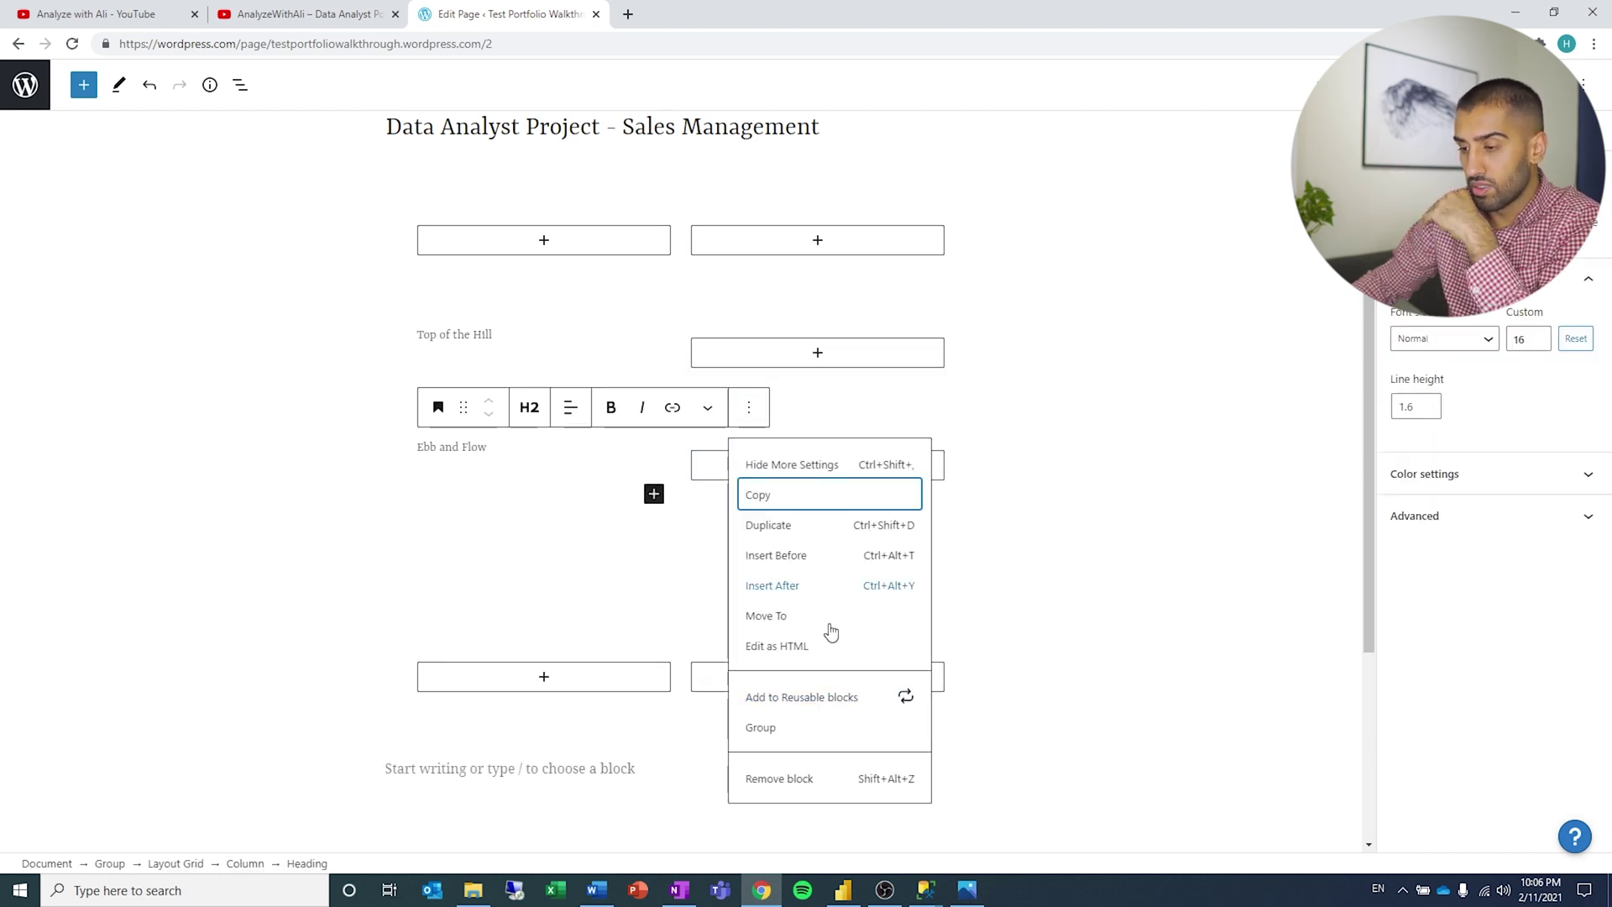
{"action": "left_click", "coordinate": [813, 778]}
- Remove the Top of the Hill heading from its column
{"action": "left_click", "coordinate": [549, 345]}
{"action": "left_click", "coordinate": [520, 285]}
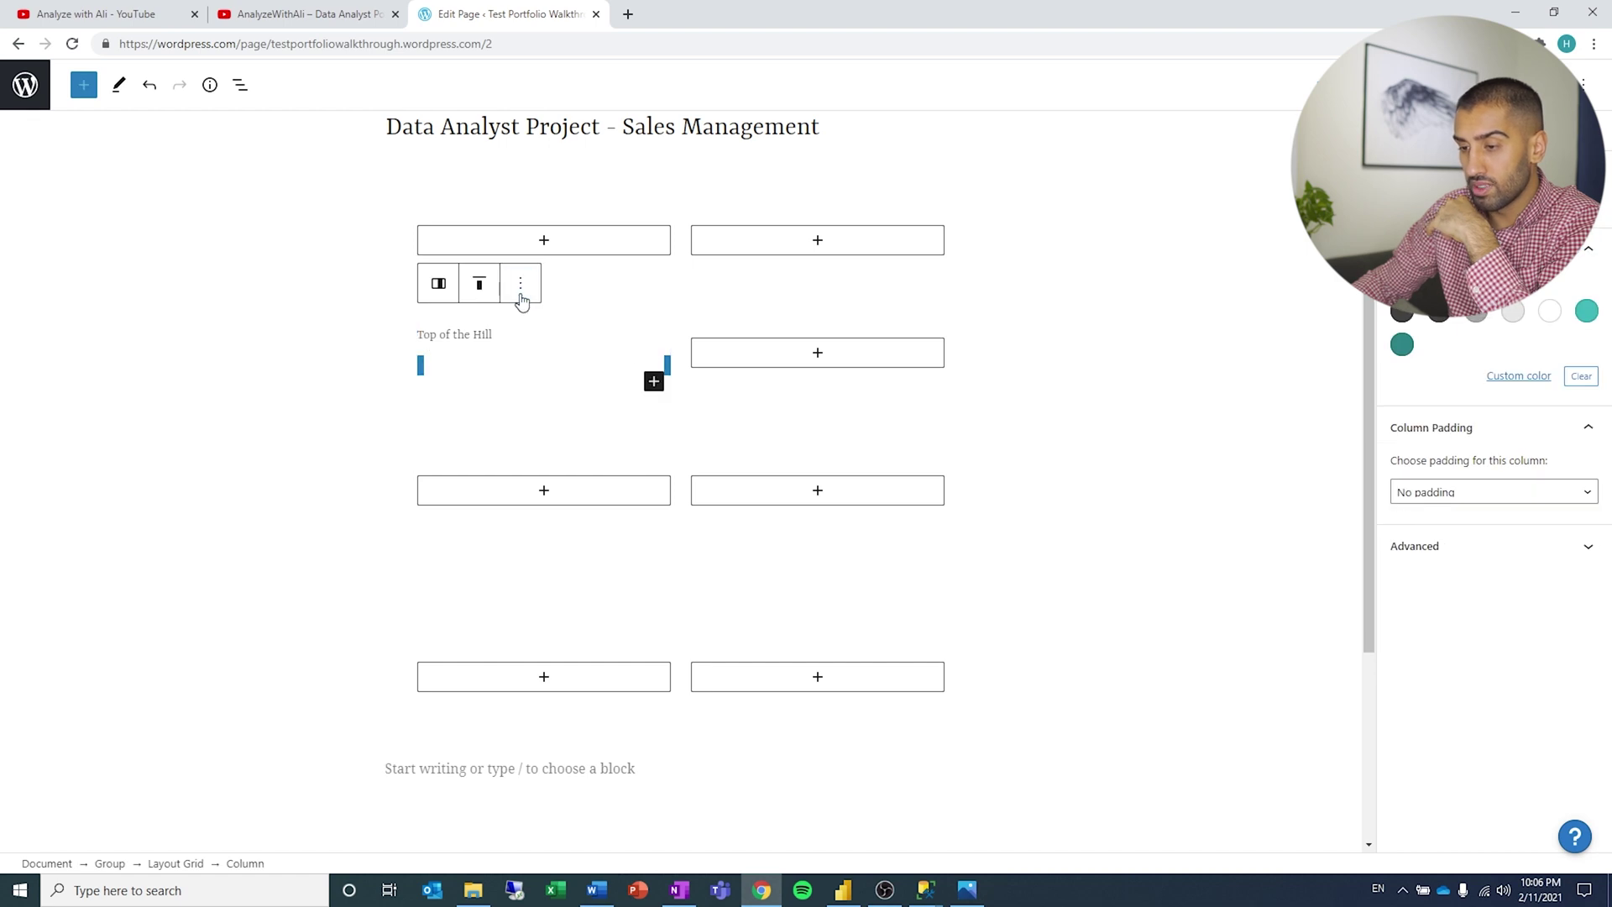
{"action": "left_click", "coordinate": [483, 340]}
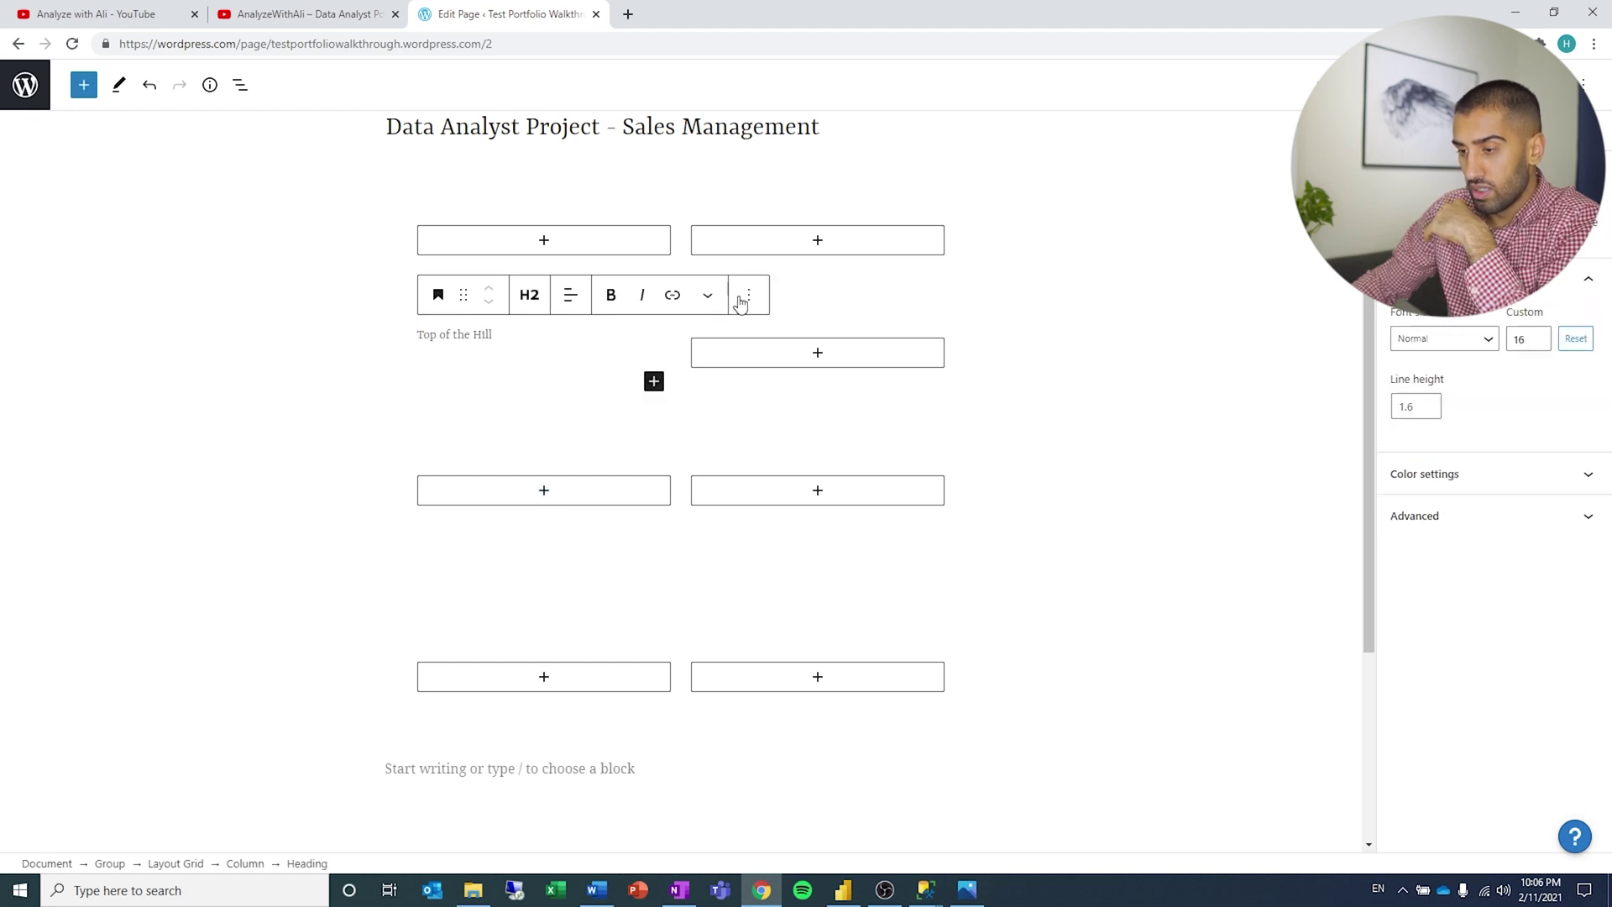
{"action": "left_click", "coordinate": [740, 295]}
{"action": "left_click", "coordinate": [788, 668]}
- Remove the first three empty two-column groups below the page title
{"action": "left_click", "coordinate": [700, 319]}
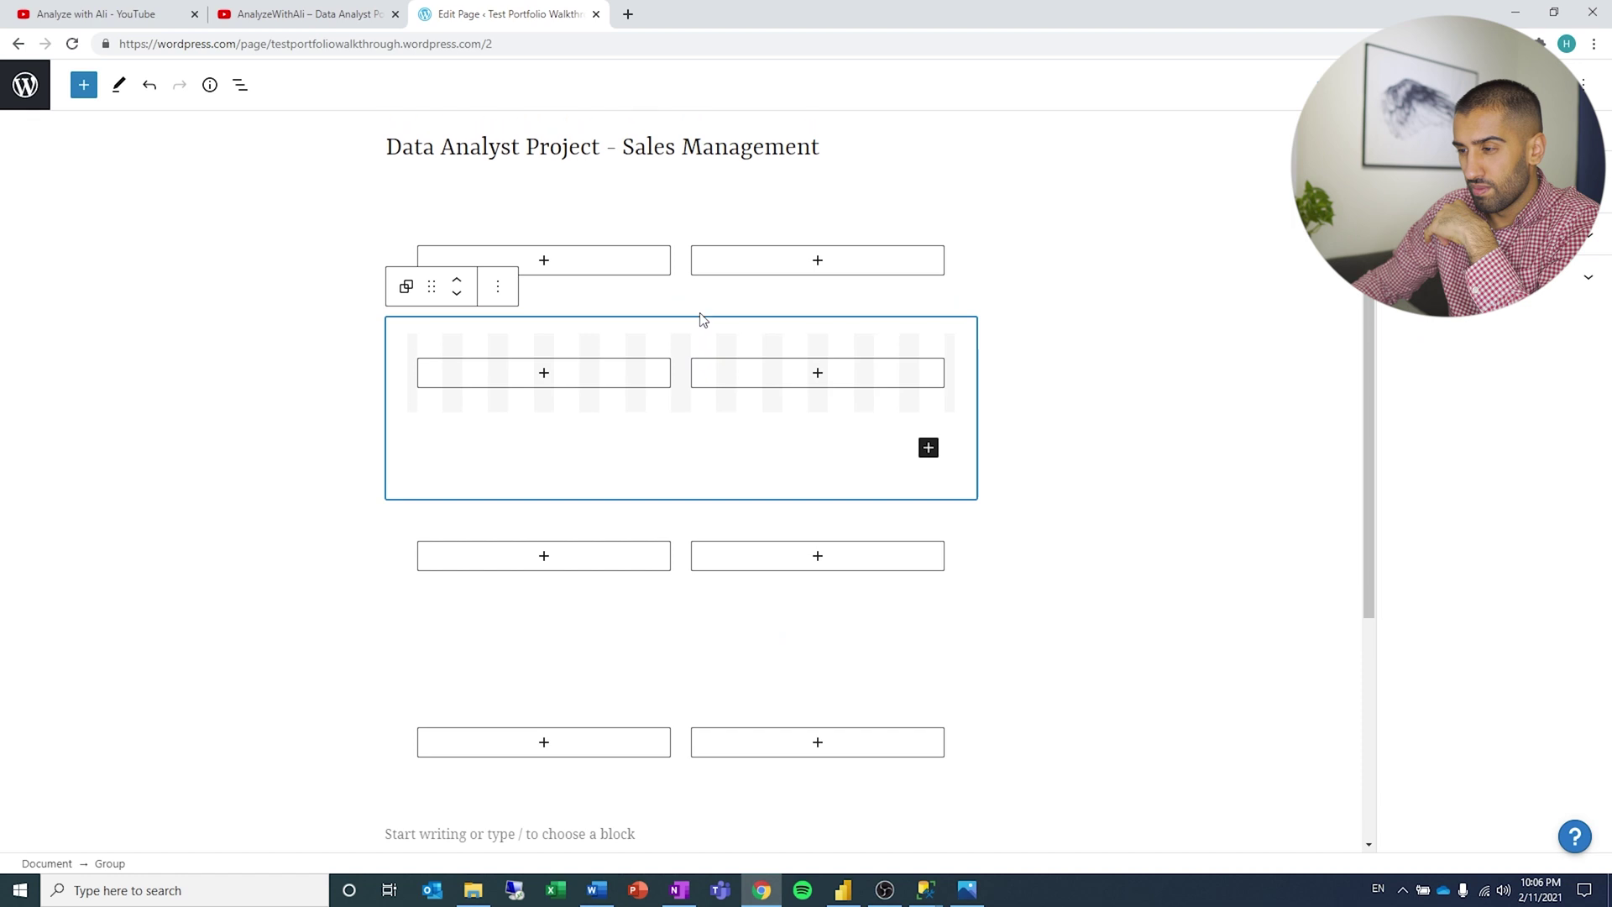
{"action": "left_click", "coordinate": [496, 314]}
{"action": "left_click", "coordinate": [558, 652]}
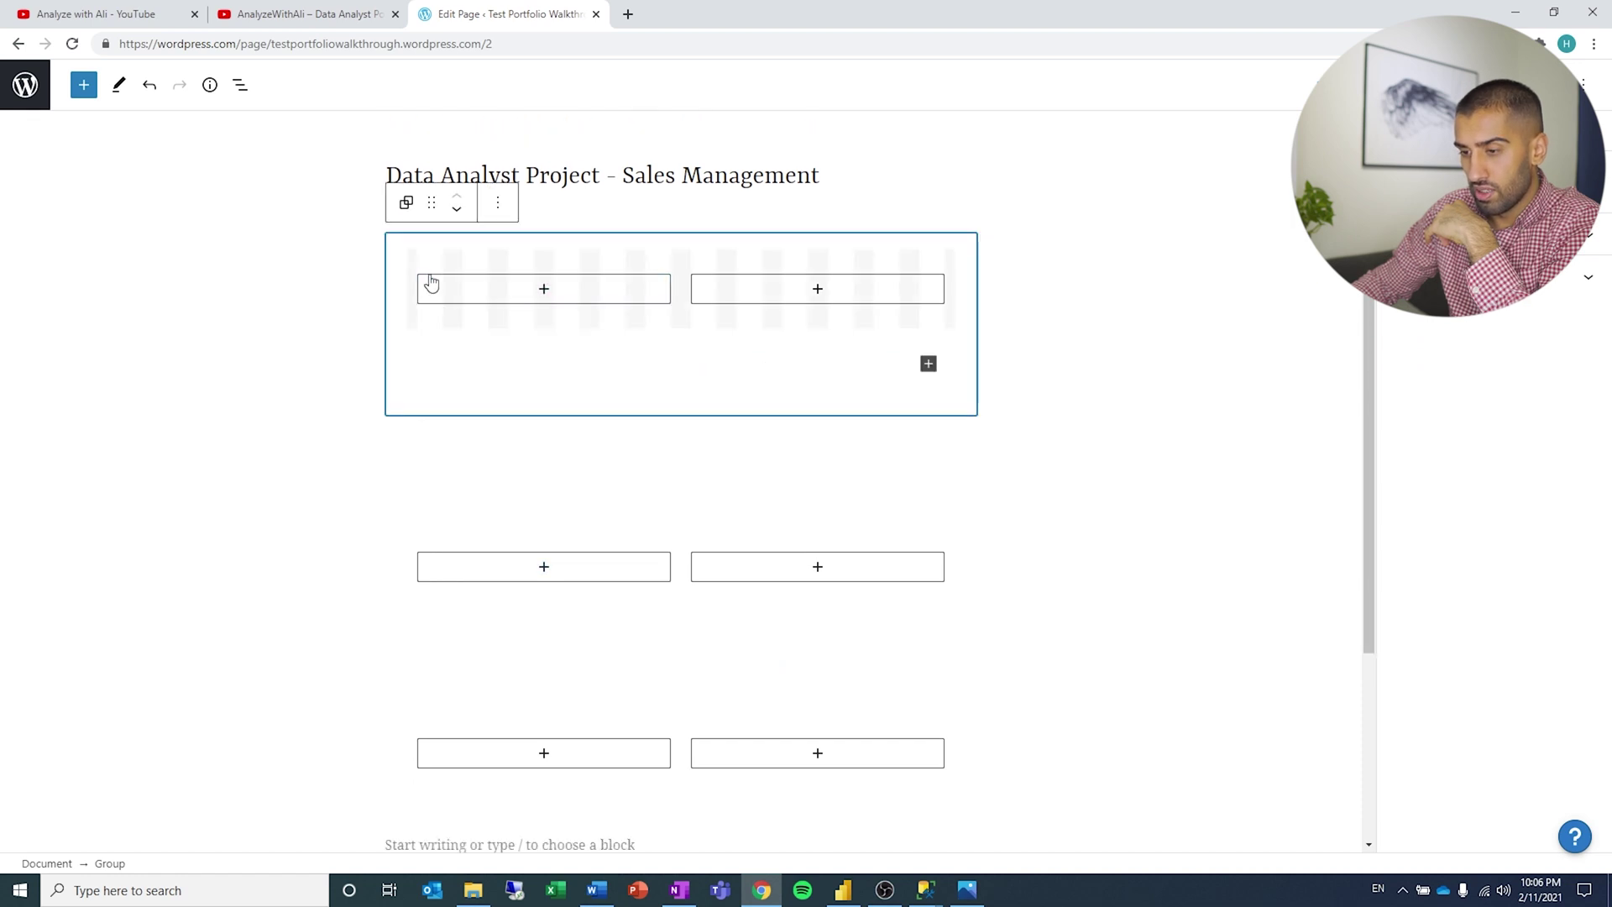
{"action": "left_click", "coordinate": [497, 203]}
{"action": "left_click", "coordinate": [567, 540]}
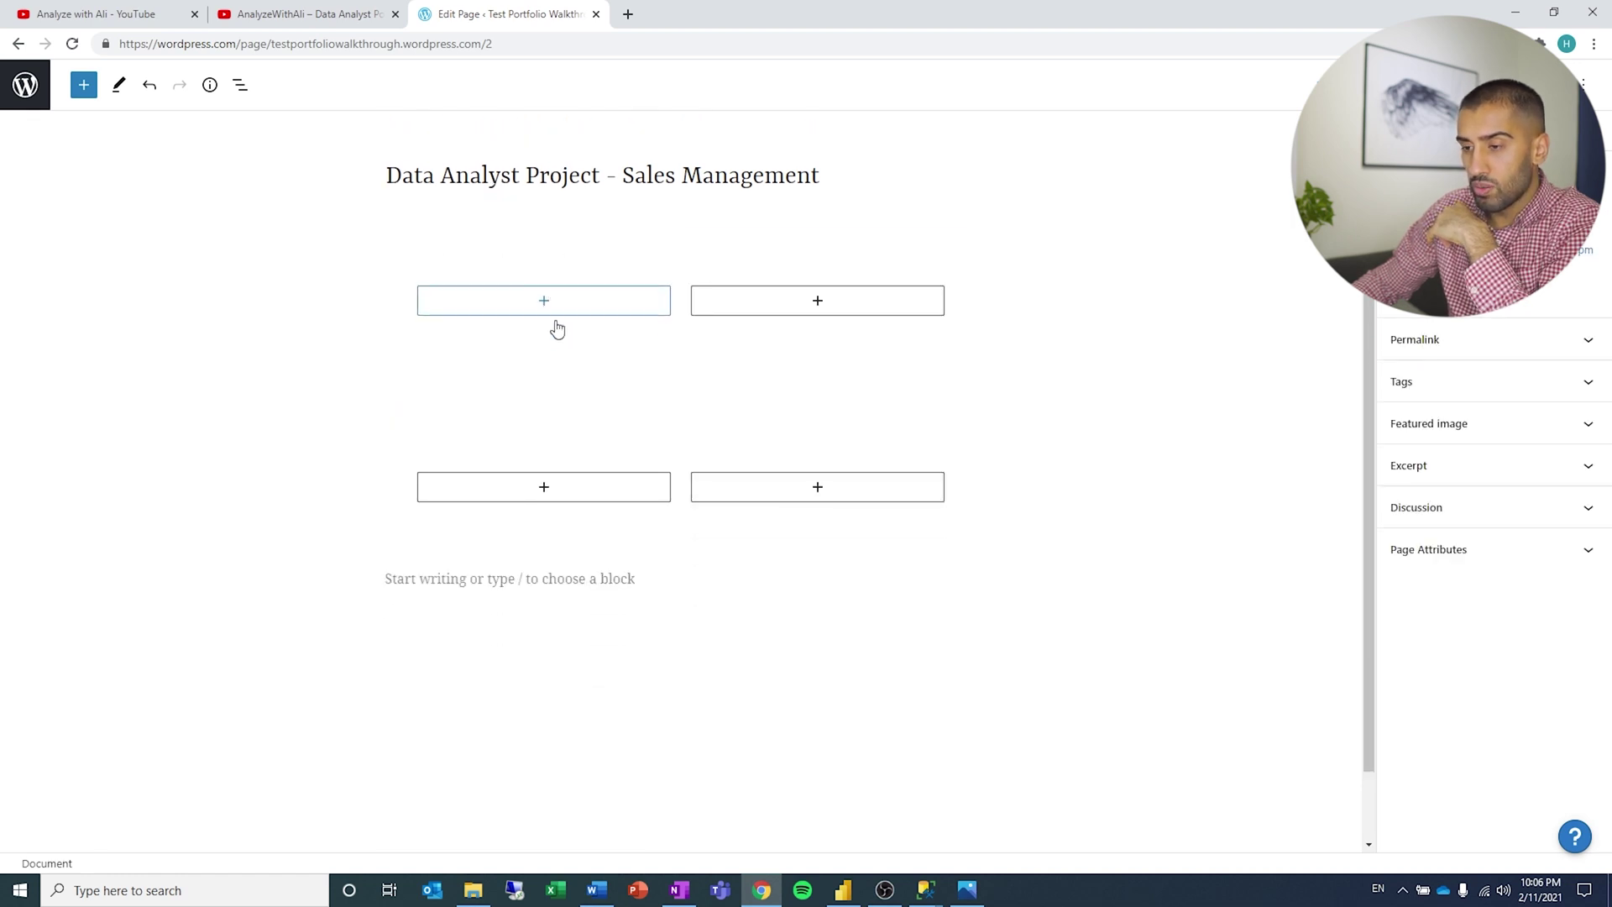
{"action": "left_click", "coordinate": [515, 244]}
{"action": "left_click", "coordinate": [497, 202]}
{"action": "left_click", "coordinate": [555, 544]}
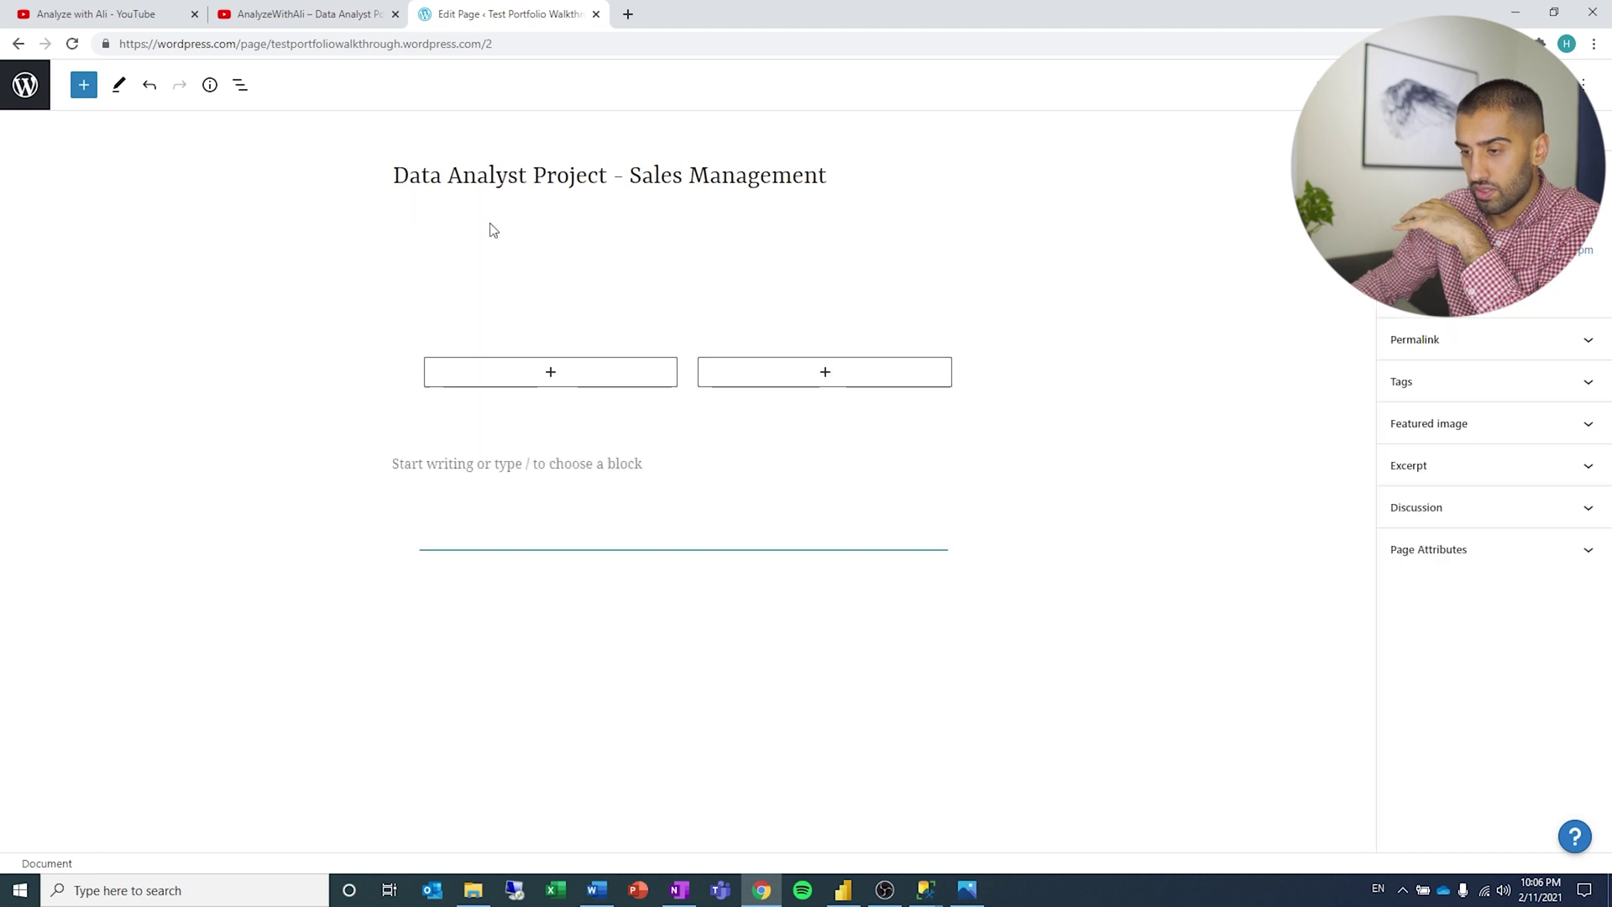
- Remove the spacer from the last empty two-column group and delete that group as well
{"action": "left_click", "coordinate": [491, 290]}
{"action": "left_click", "coordinate": [529, 242]}
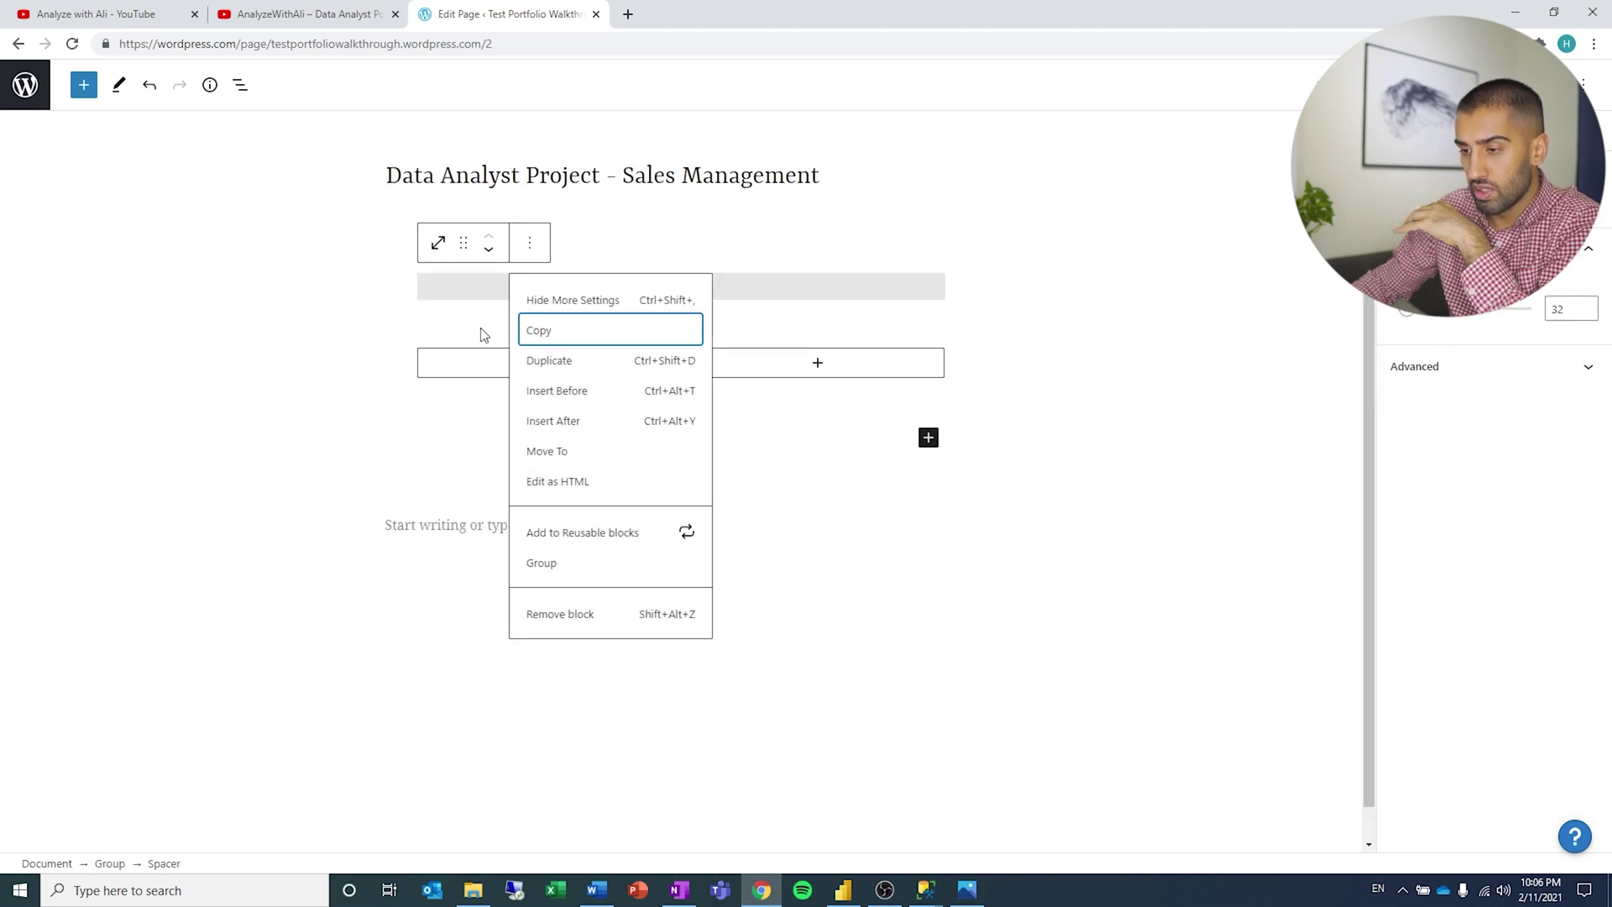
{"action": "left_click", "coordinate": [596, 611]}
{"action": "left_click", "coordinate": [459, 290]}
{"action": "left_click", "coordinate": [527, 219]}
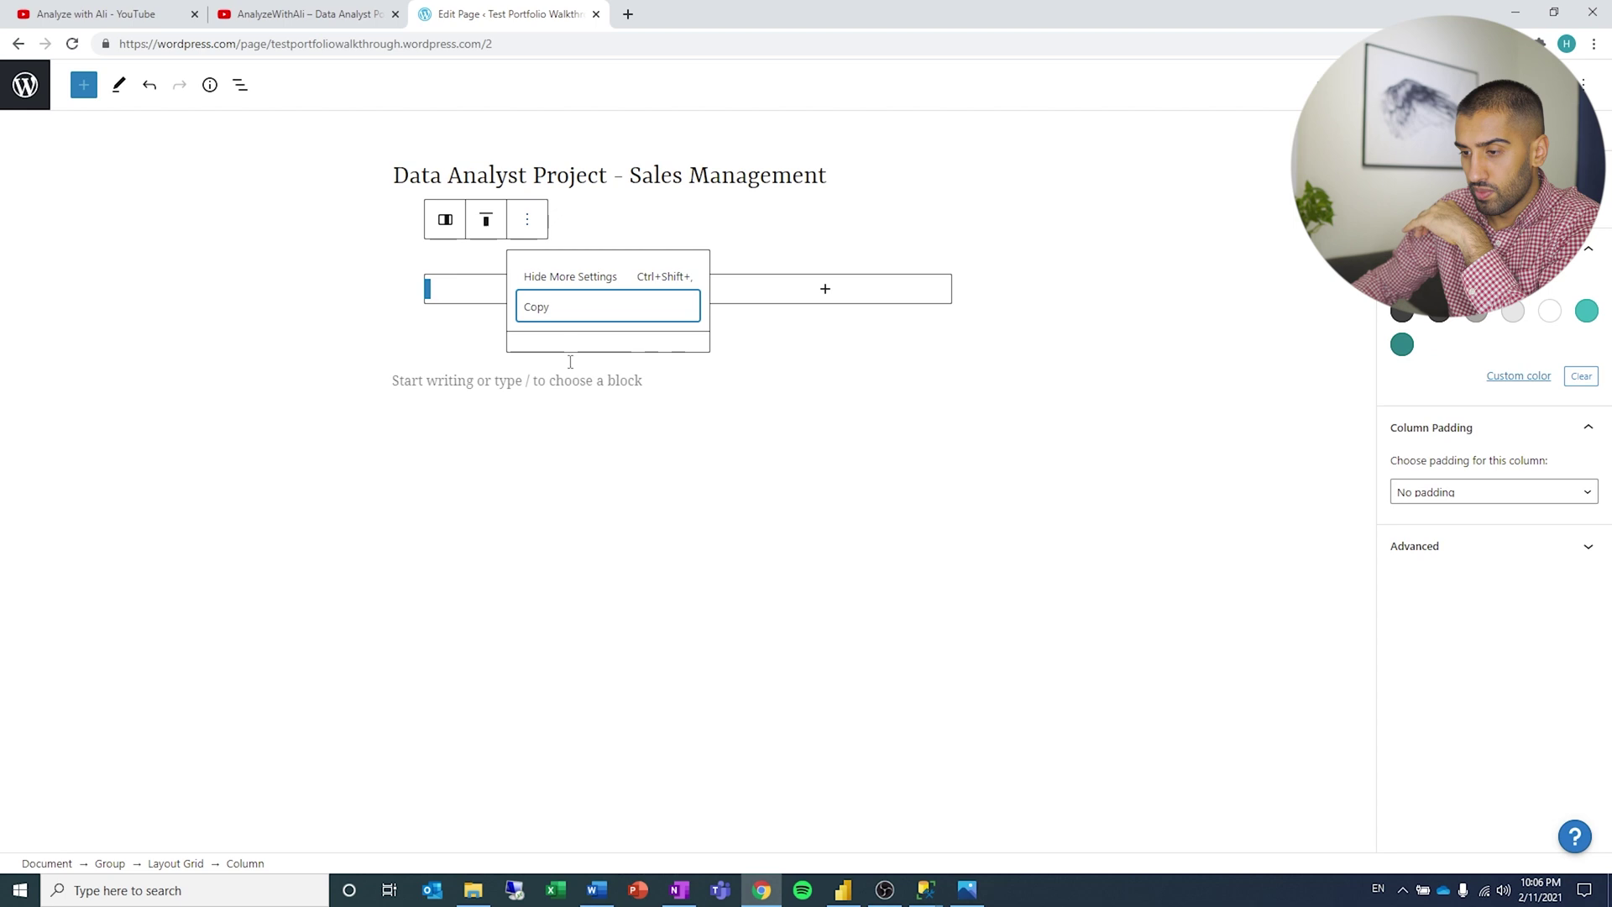
{"action": "left_click", "coordinate": [455, 259]}
{"action": "left_click", "coordinate": [387, 248]}
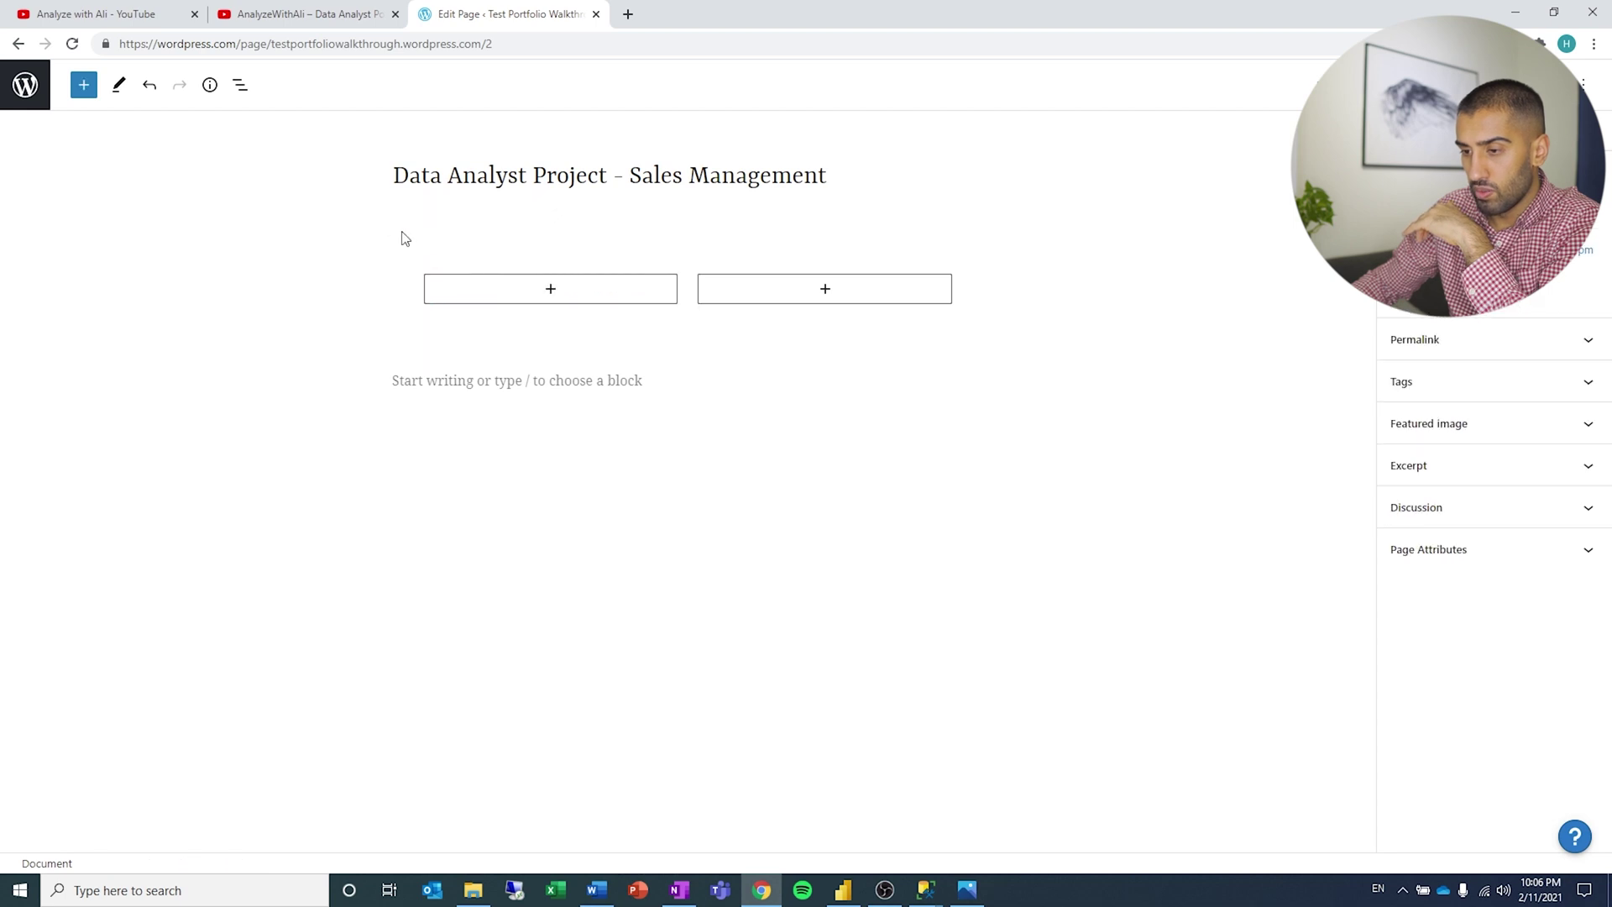
{"action": "left_click", "coordinate": [506, 336]}
{"action": "left_click", "coordinate": [507, 220]}
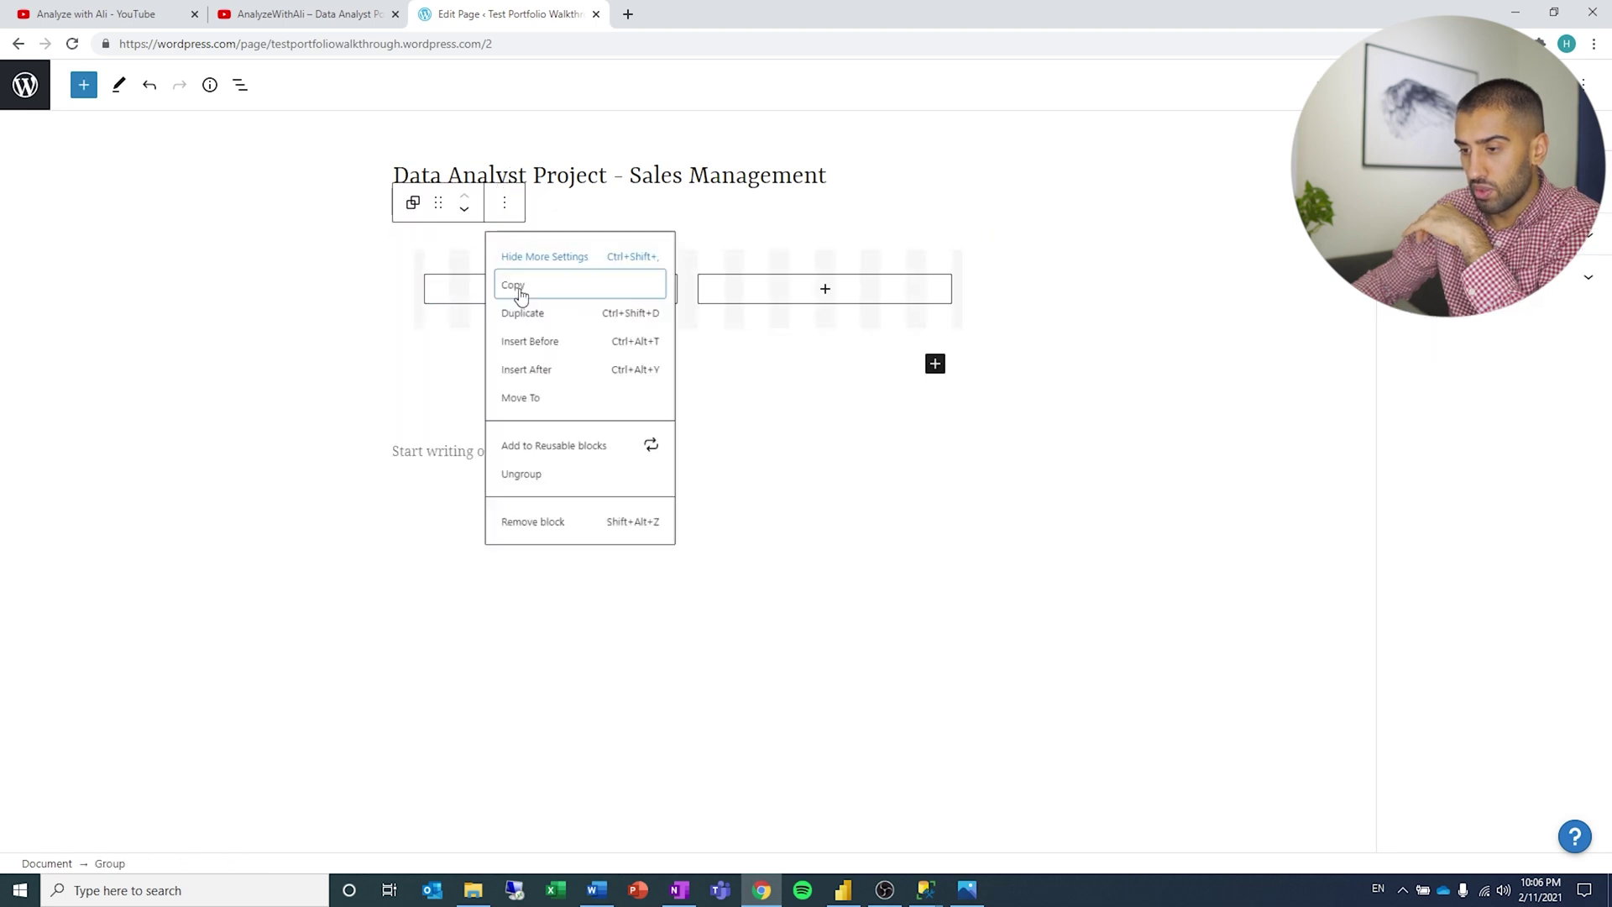
{"action": "left_click", "coordinate": [564, 533]}
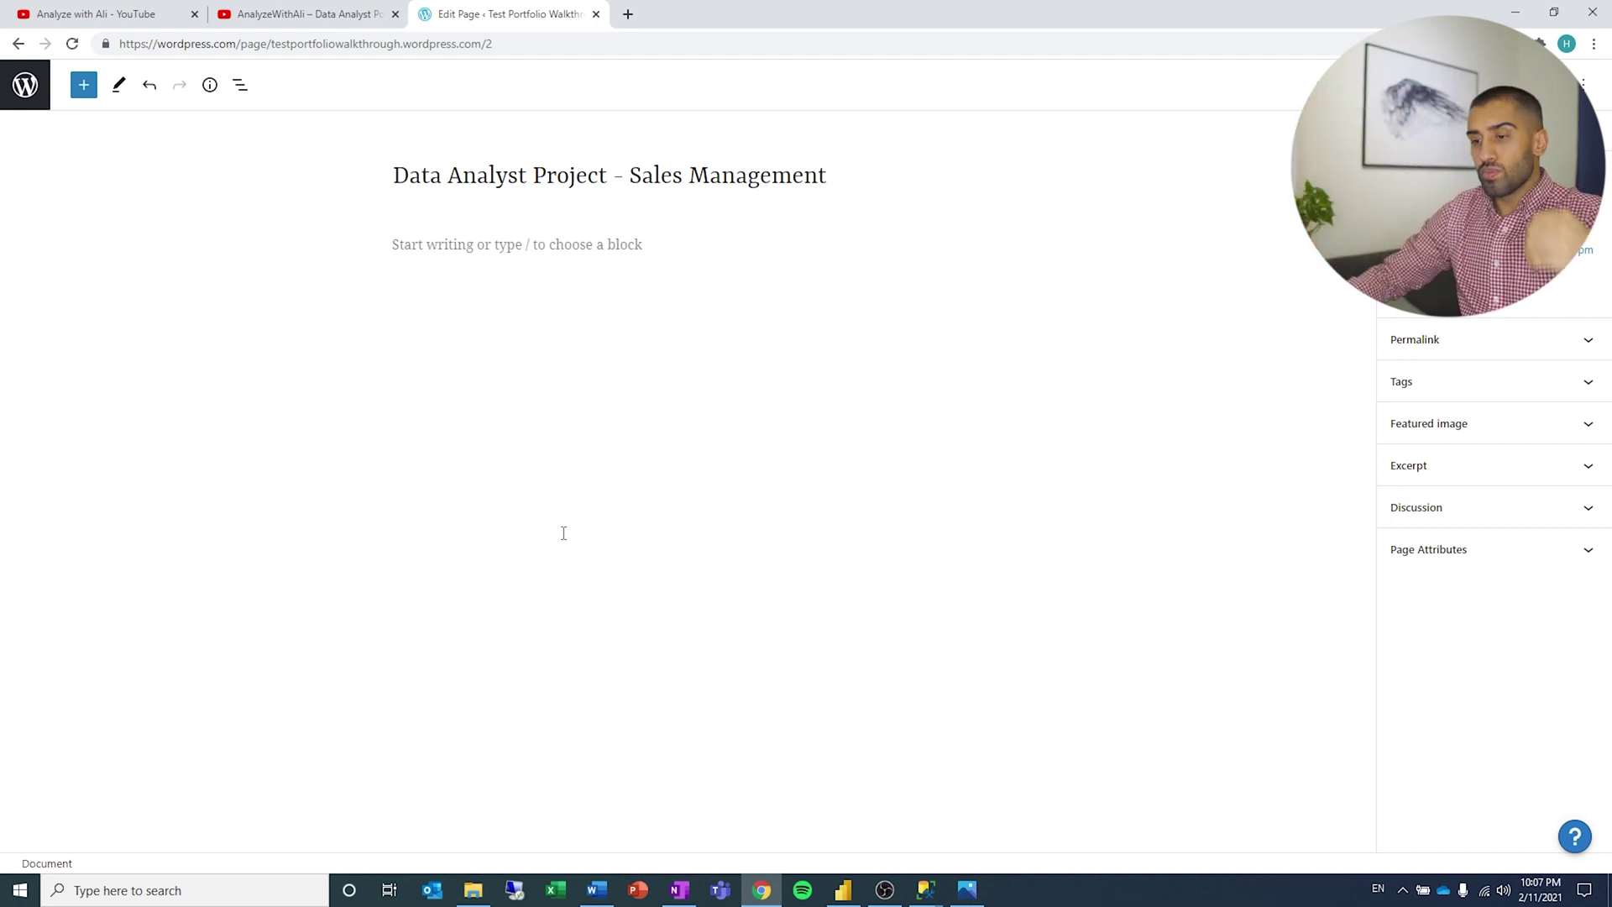
- Insert a Masonry gallery block below the Data Analyst Project - Sales Management title
{"action": "left_click", "coordinate": [539, 244]}
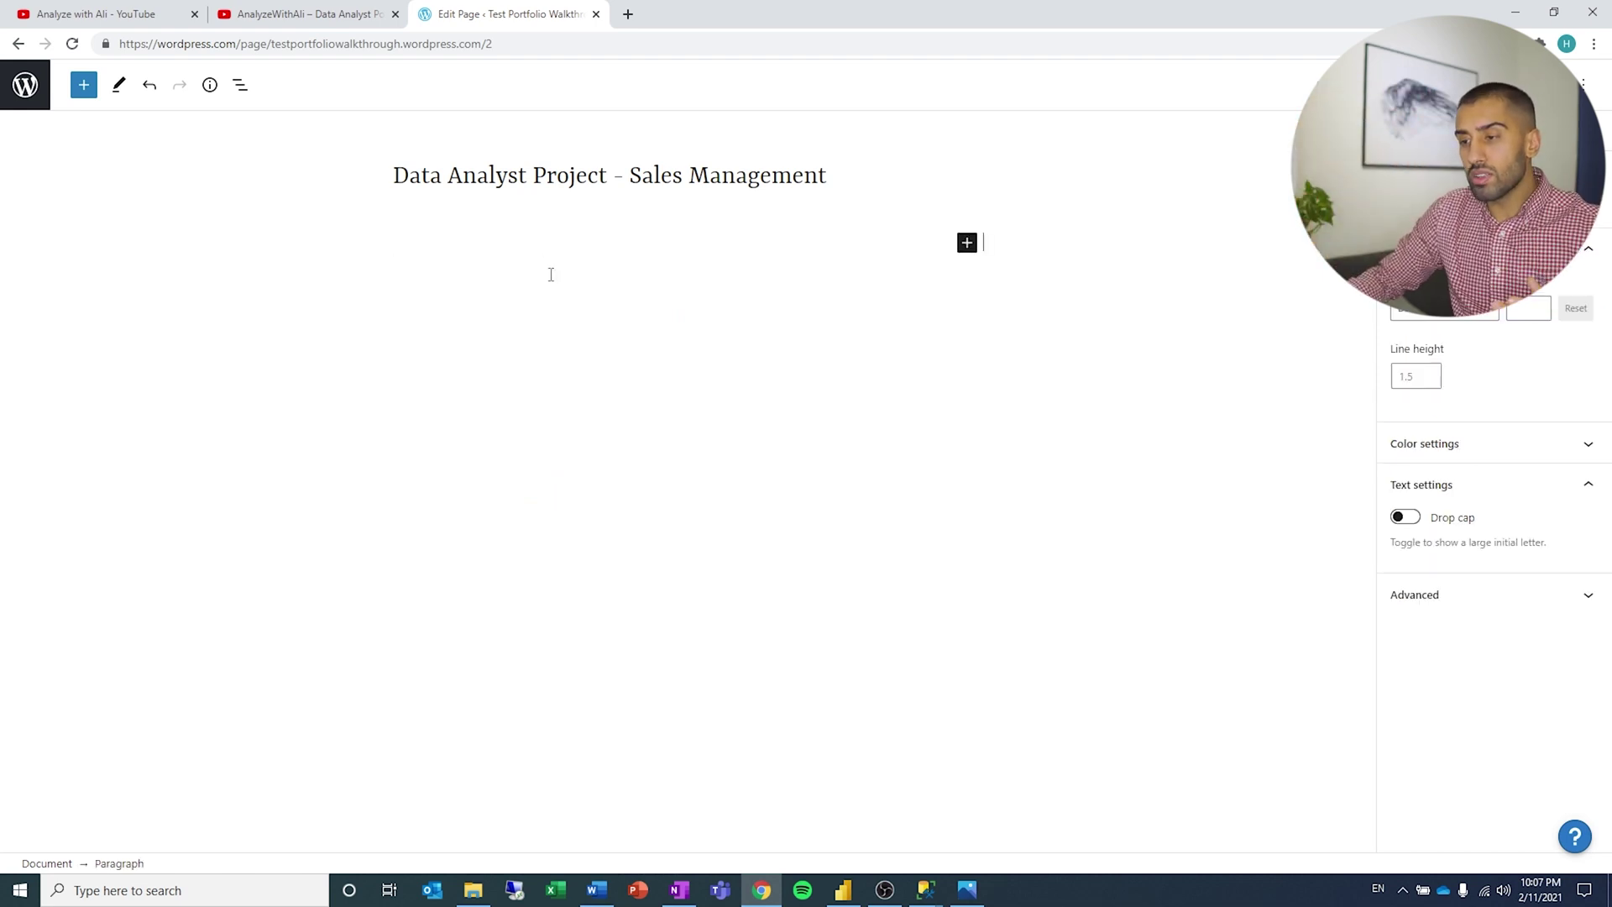
{"action": "left_click", "coordinate": [966, 243]}
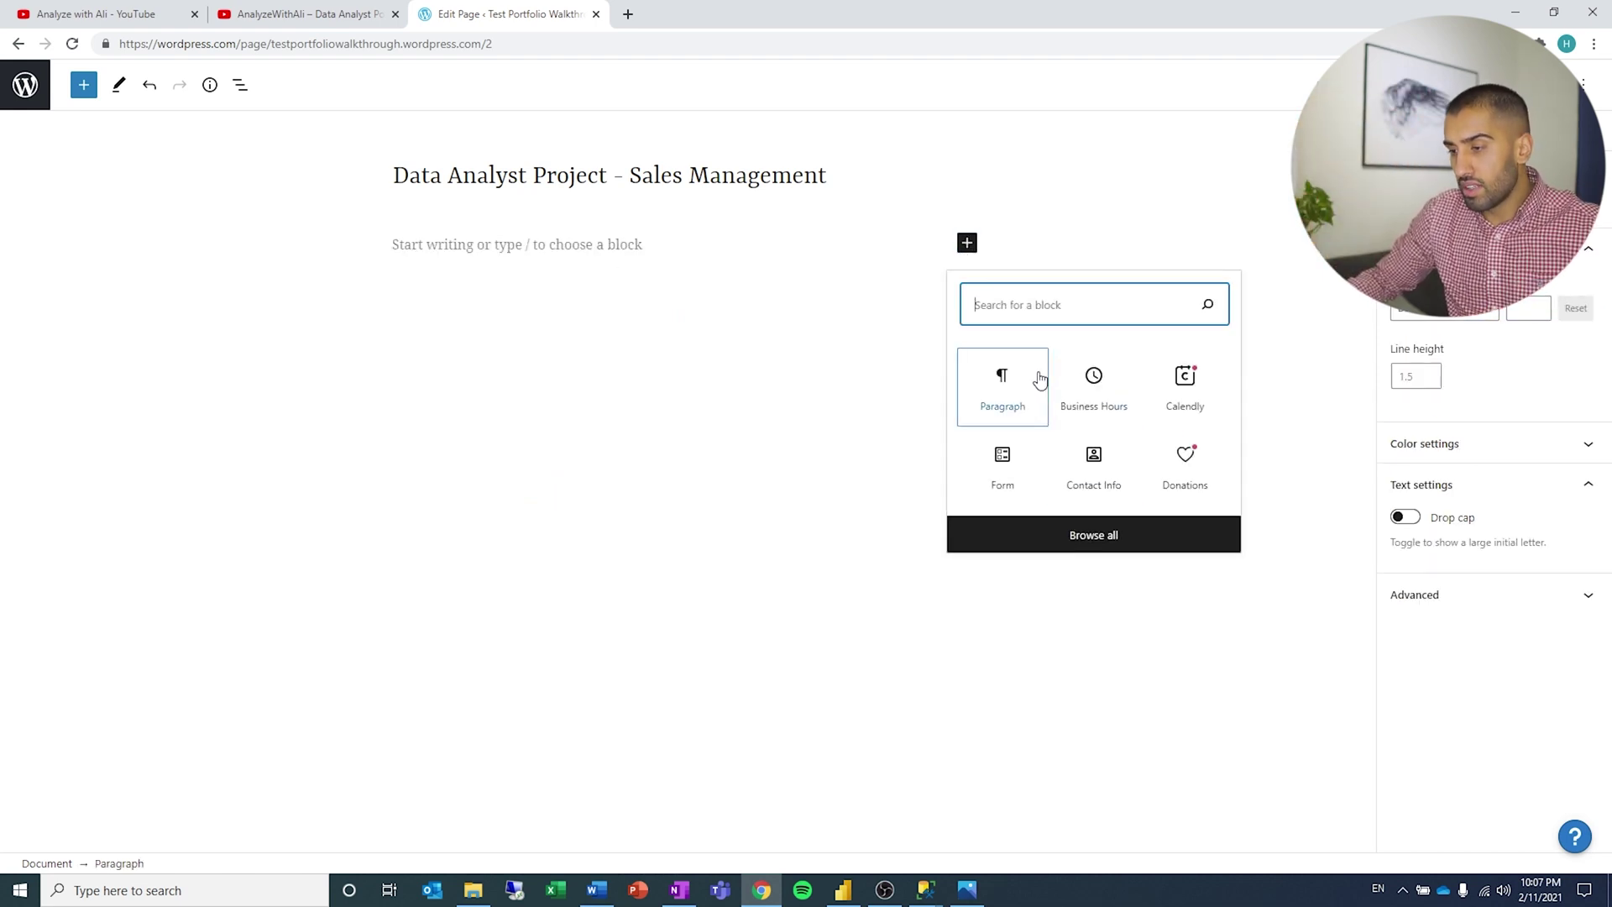
{"action": "left_click", "coordinate": [1057, 544]}
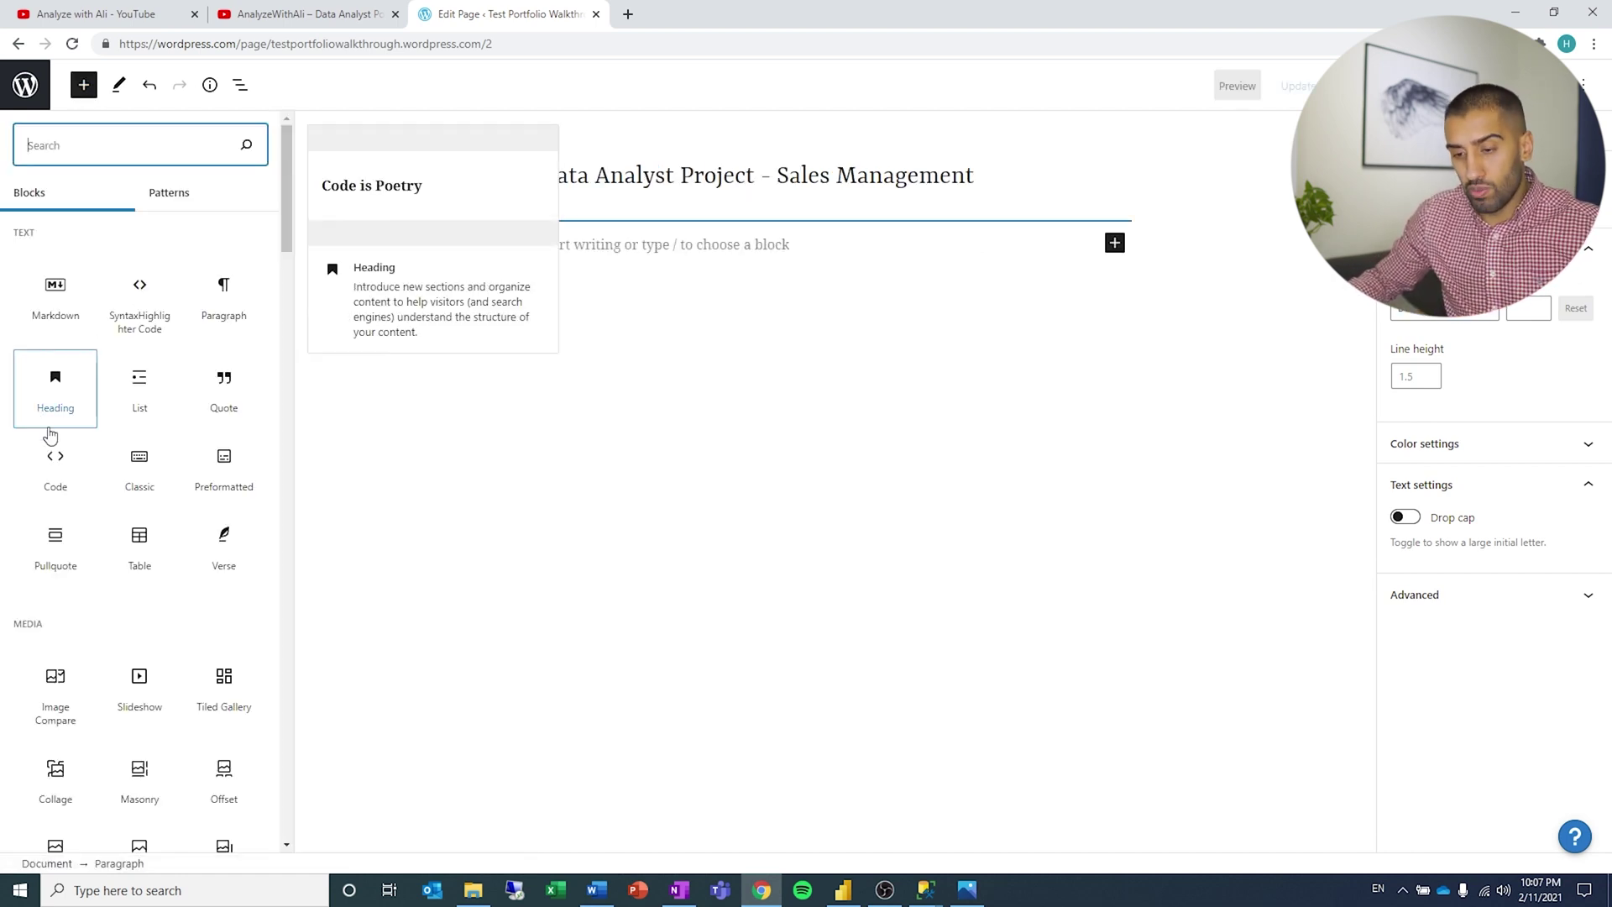
{"action": "scroll", "coordinate": [109, 621], "scroll_direction": "down", "scroll_amount": 2}
{"action": "scroll", "coordinate": [101, 545], "scroll_direction": "down", "scroll_amount": 1}
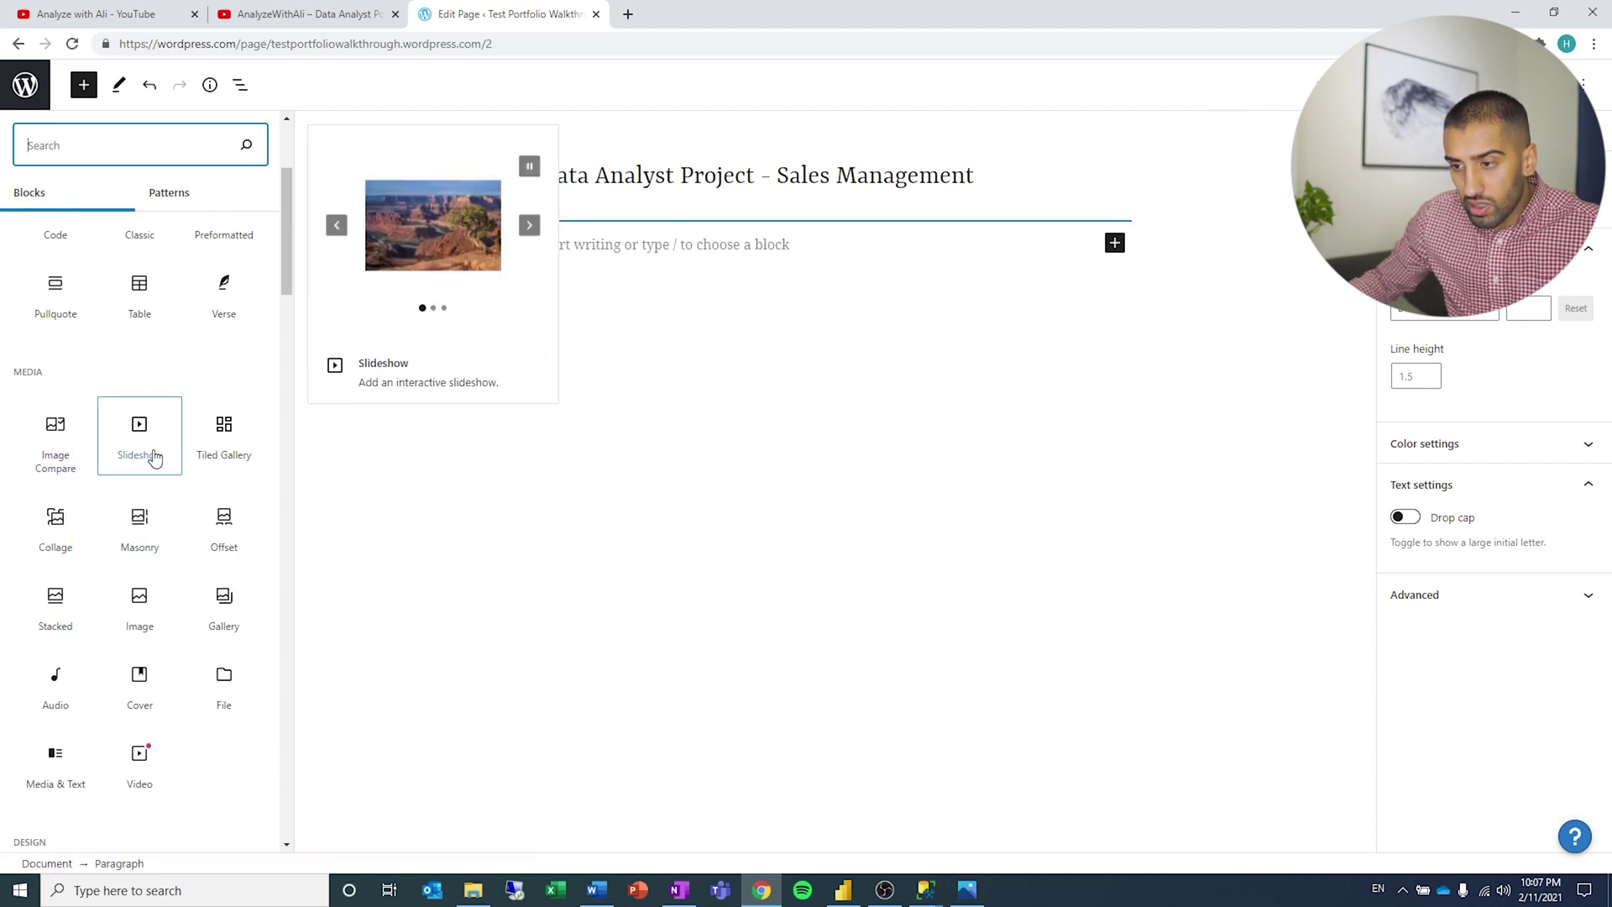
{"action": "left_click", "coordinate": [133, 529]}
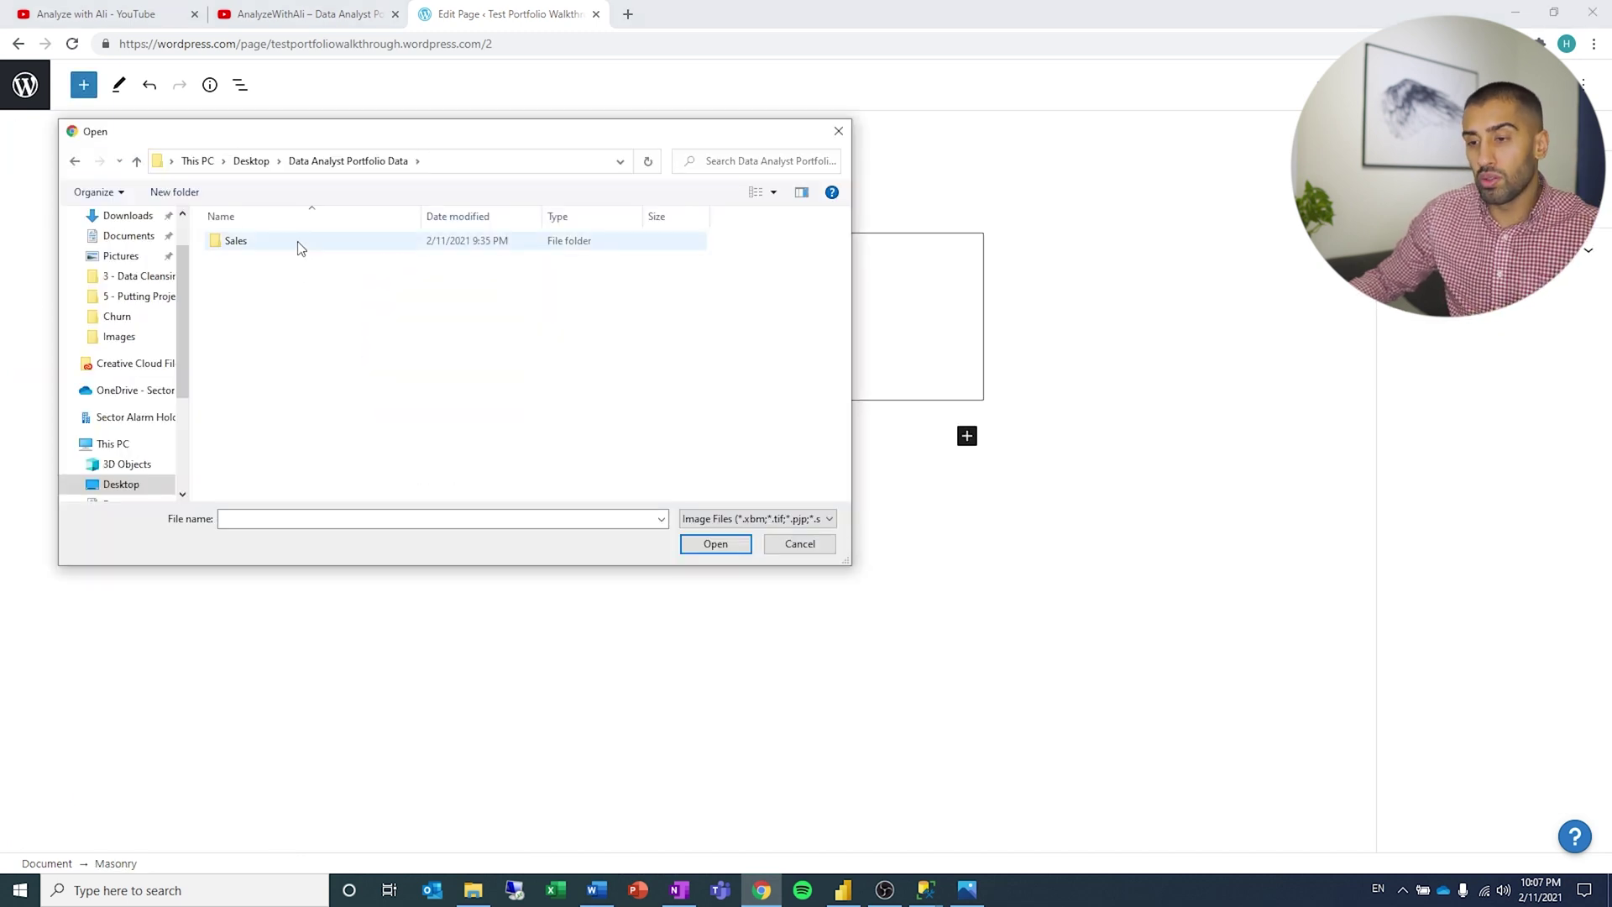
- Upload Dashboard.PNG, DataModel.PNG, Excel.PNG and SQL_Statement.PNG from the Sales folder's 5 - Putting Project Together into the Masonry gallery
{"action": "double_click", "coordinate": [299, 244]}
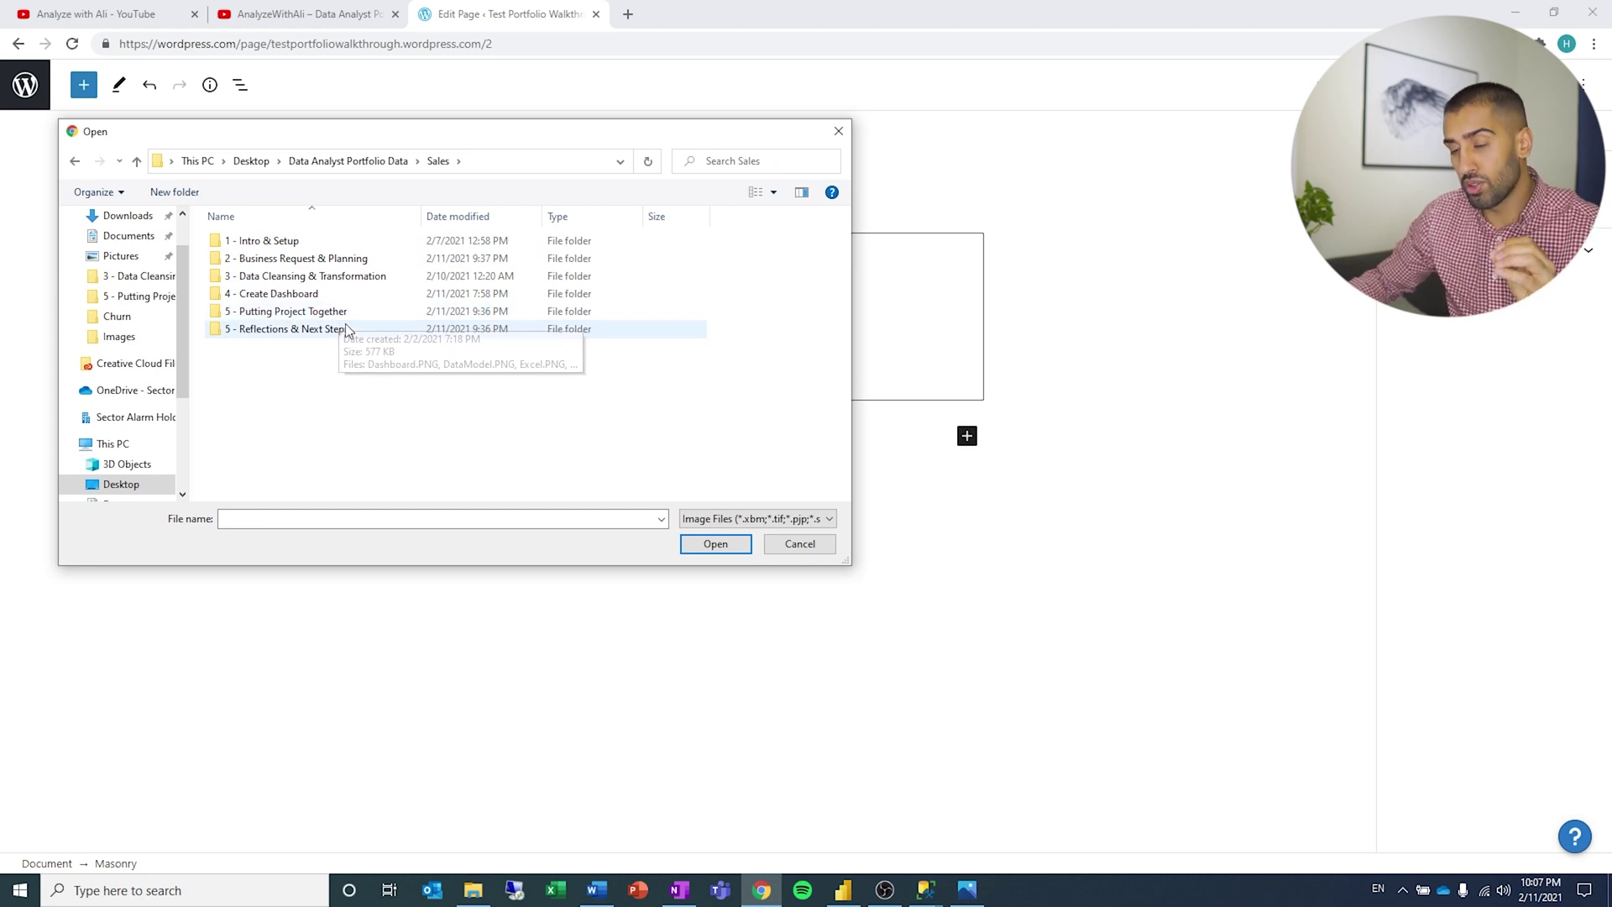
{"action": "double_click", "coordinate": [353, 312]}
{"action": "left_click_drag", "start_coordinate": [679, 406], "coordinate": [265, 260]}
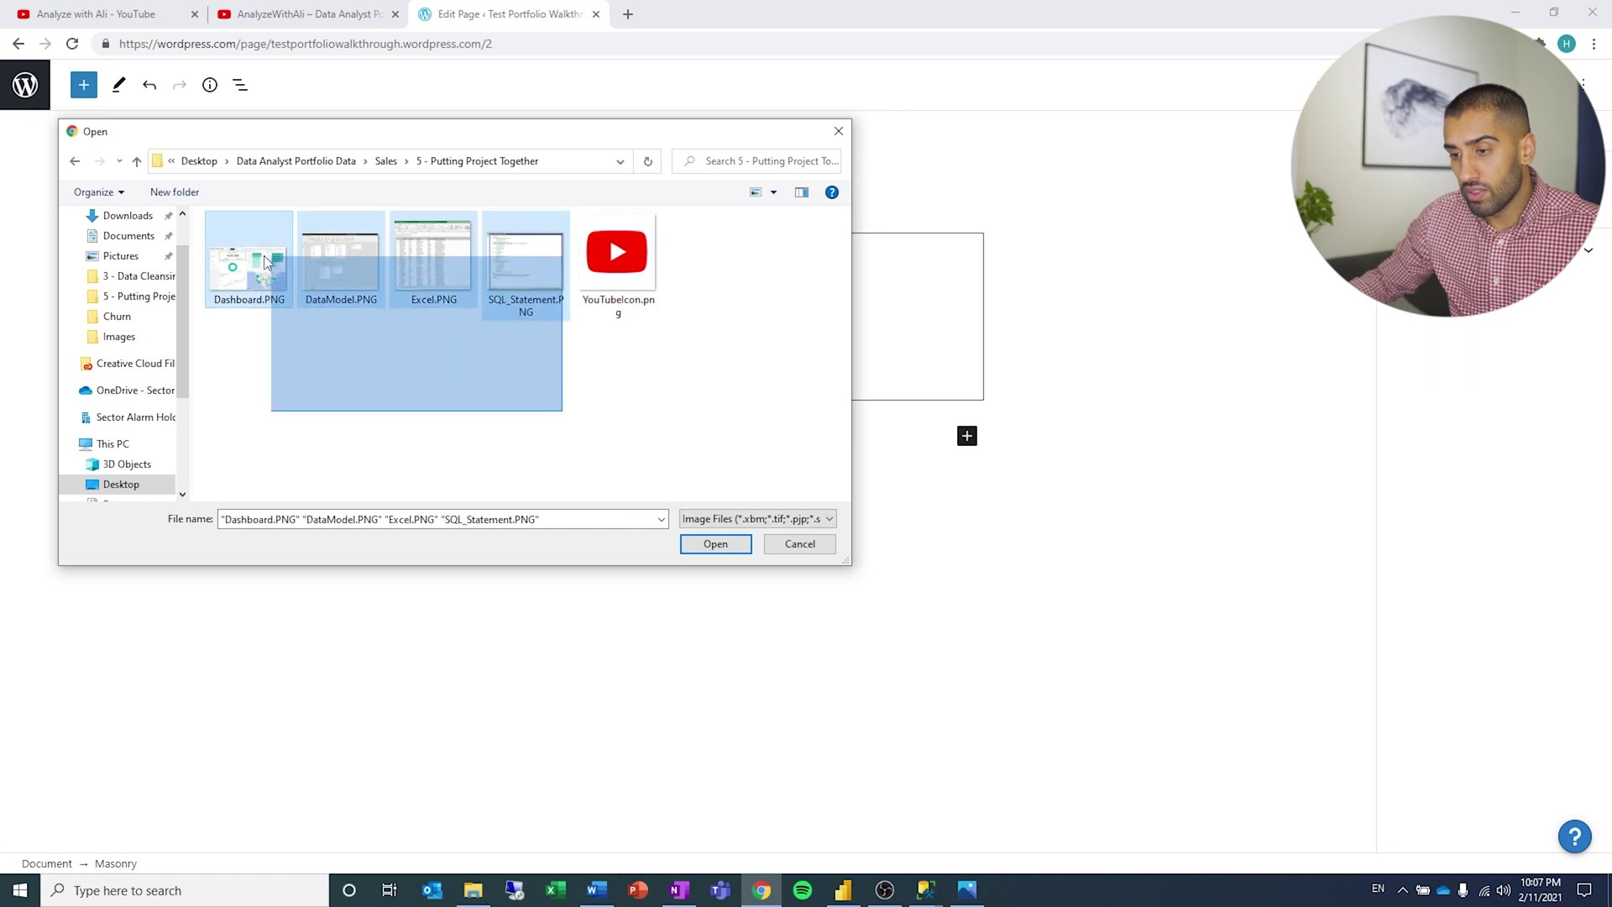
{"action": "left_click", "coordinate": [737, 544]}
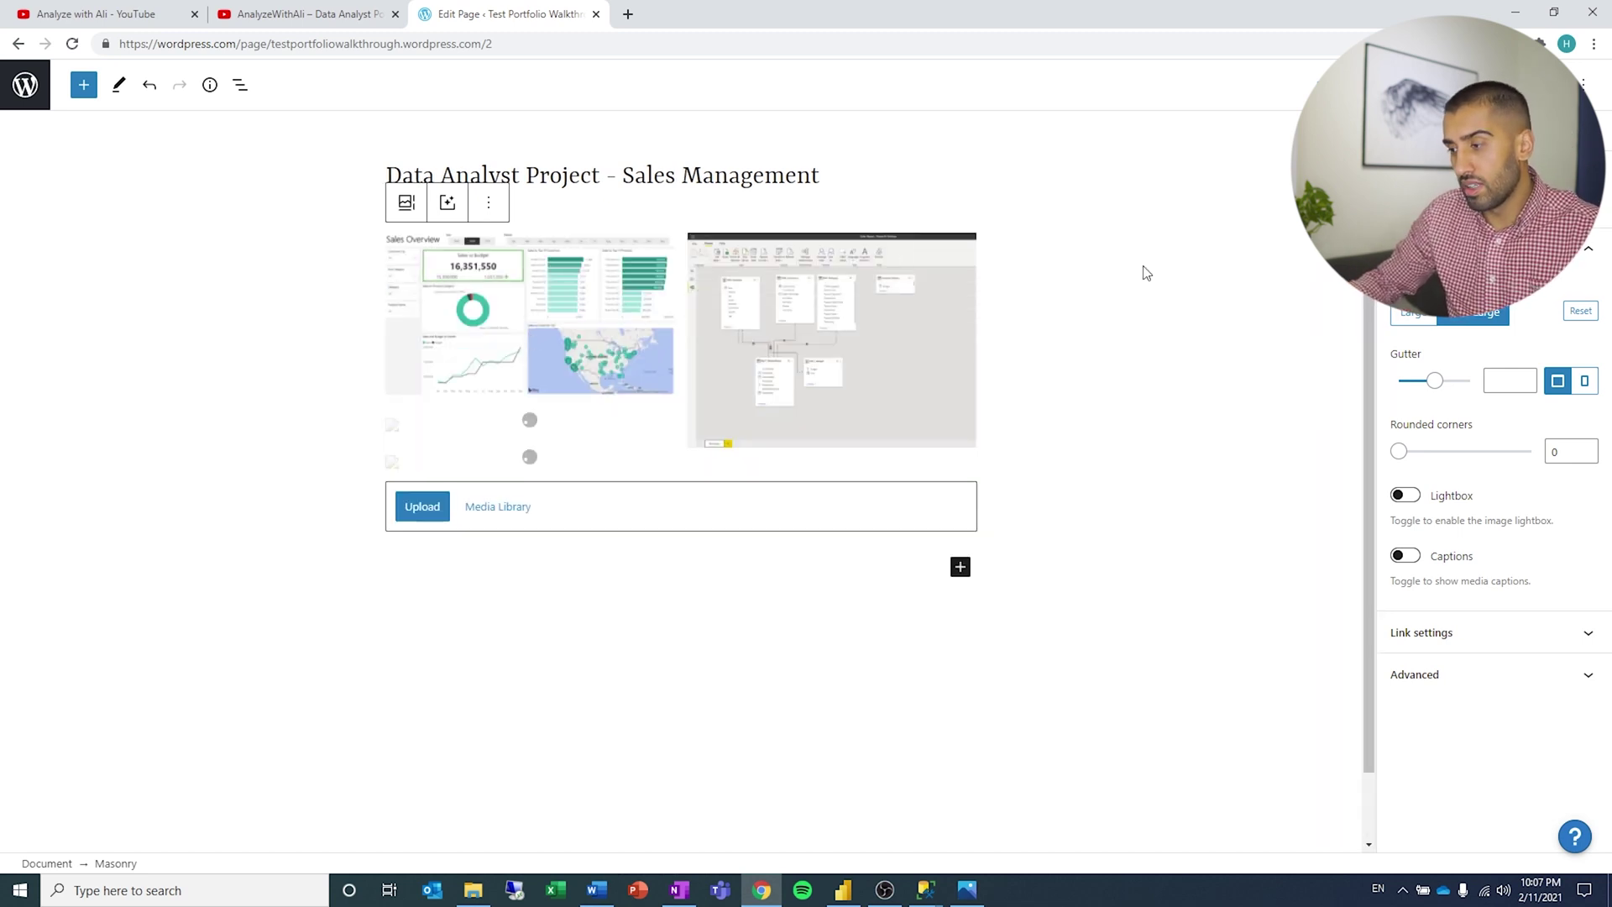
{"action": "left_click", "coordinate": [1431, 325]}
{"action": "left_click", "coordinate": [1450, 322]}
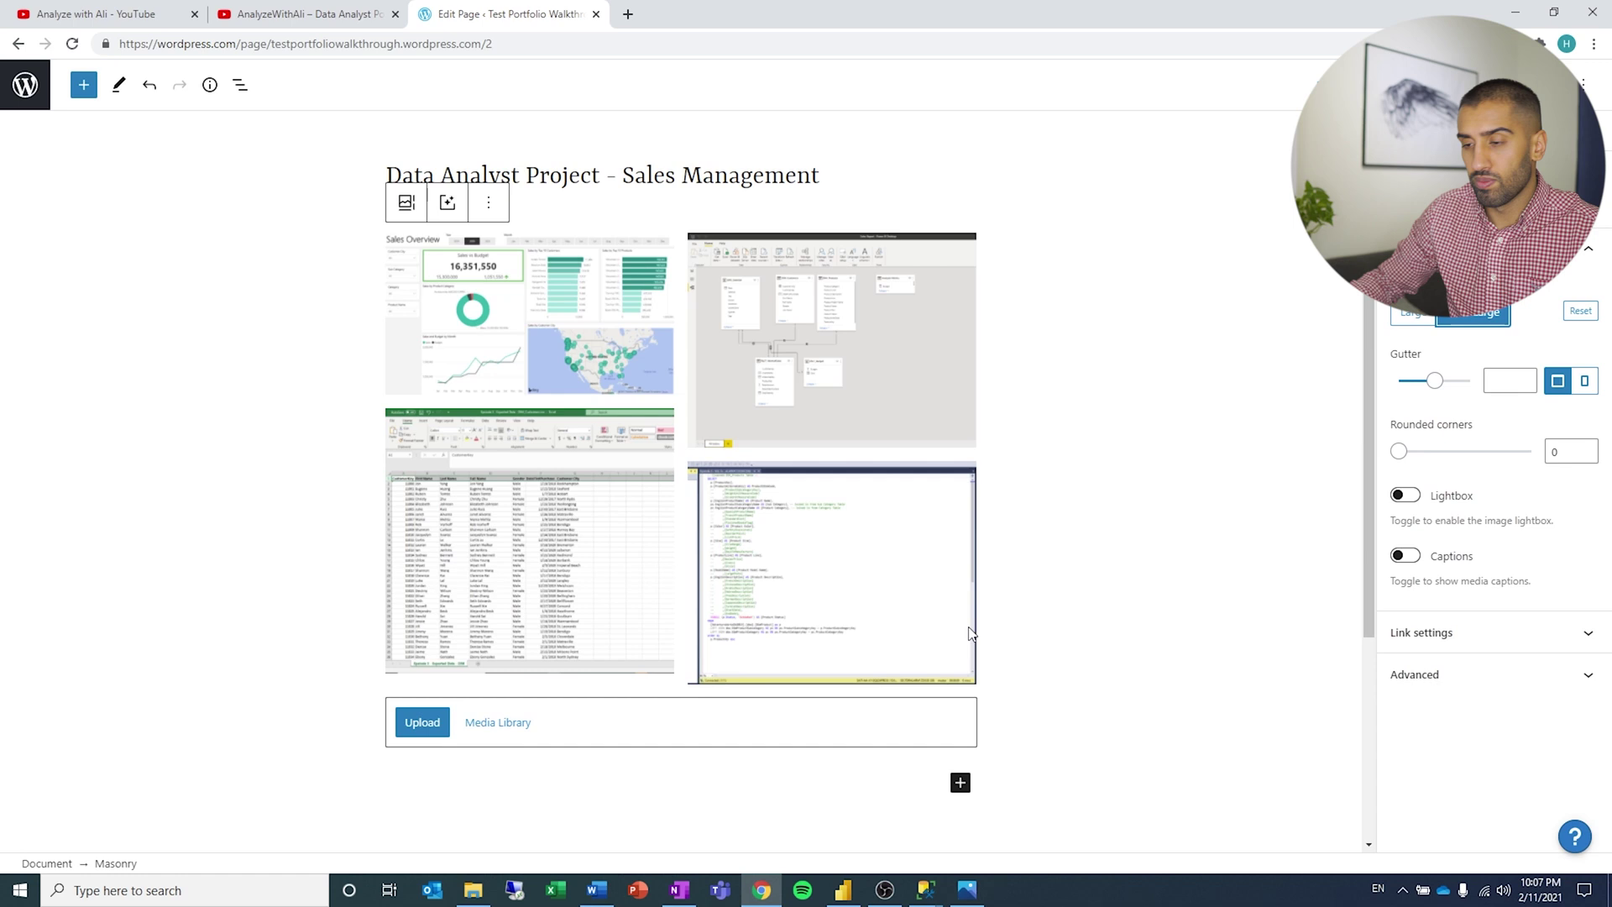
{"action": "left_click", "coordinate": [1046, 677]}
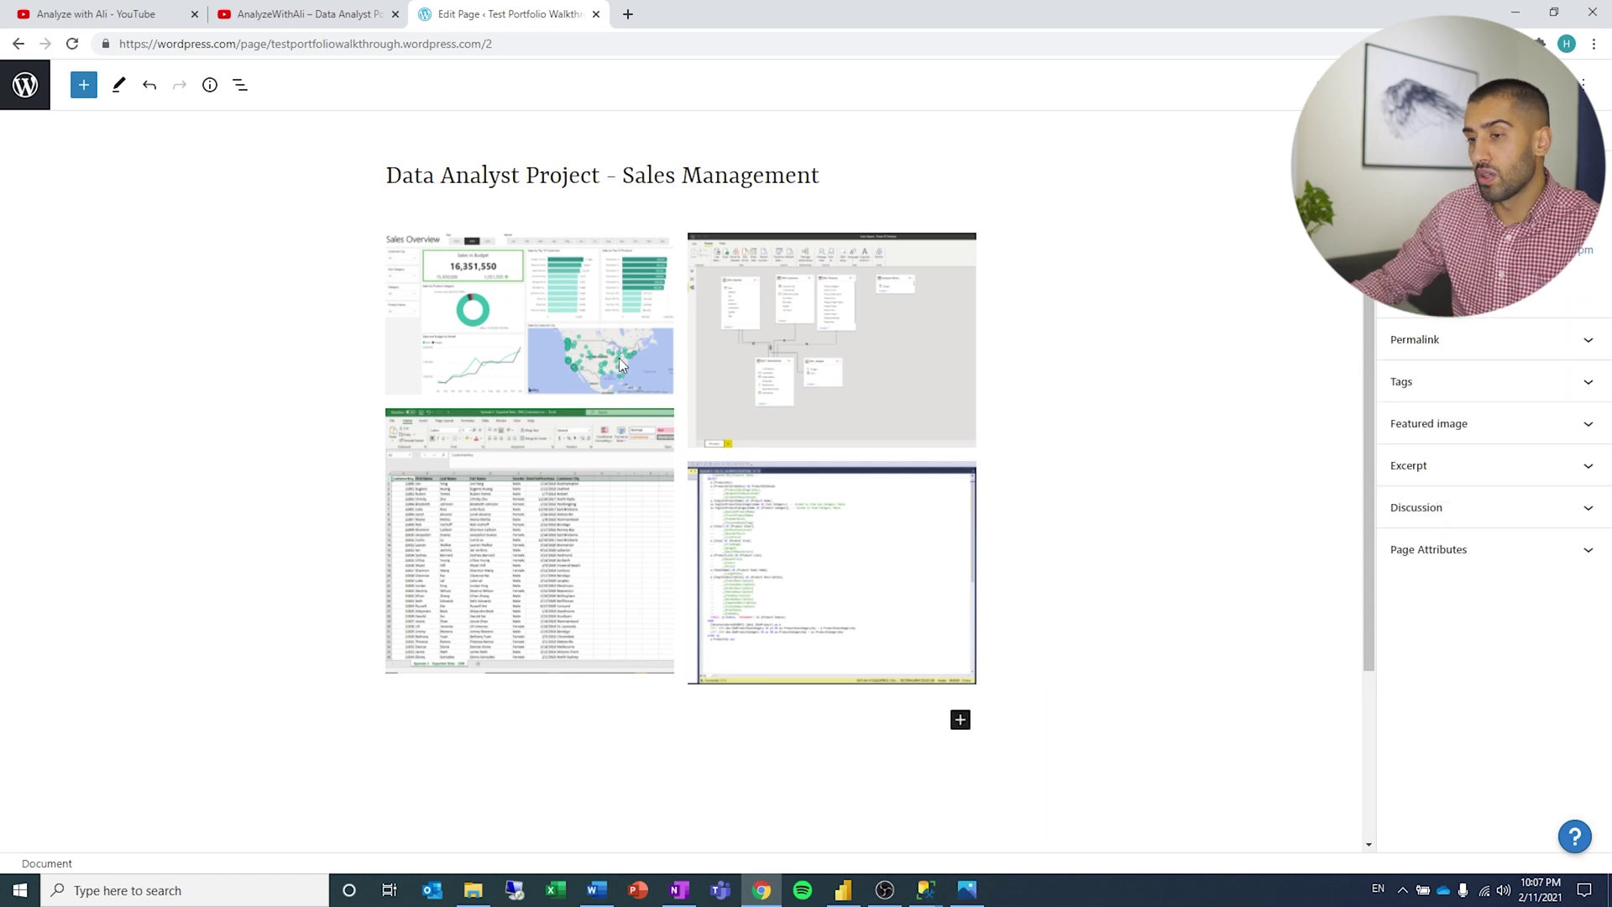
- Review the Business Request & User Stories section on the finished AnalyzeWithAli portfolio site for reference
{"action": "left_click", "coordinate": [273, 14]}
{"action": "scroll", "coordinate": [592, 527], "scroll_direction": "down", "scroll_amount": 10}
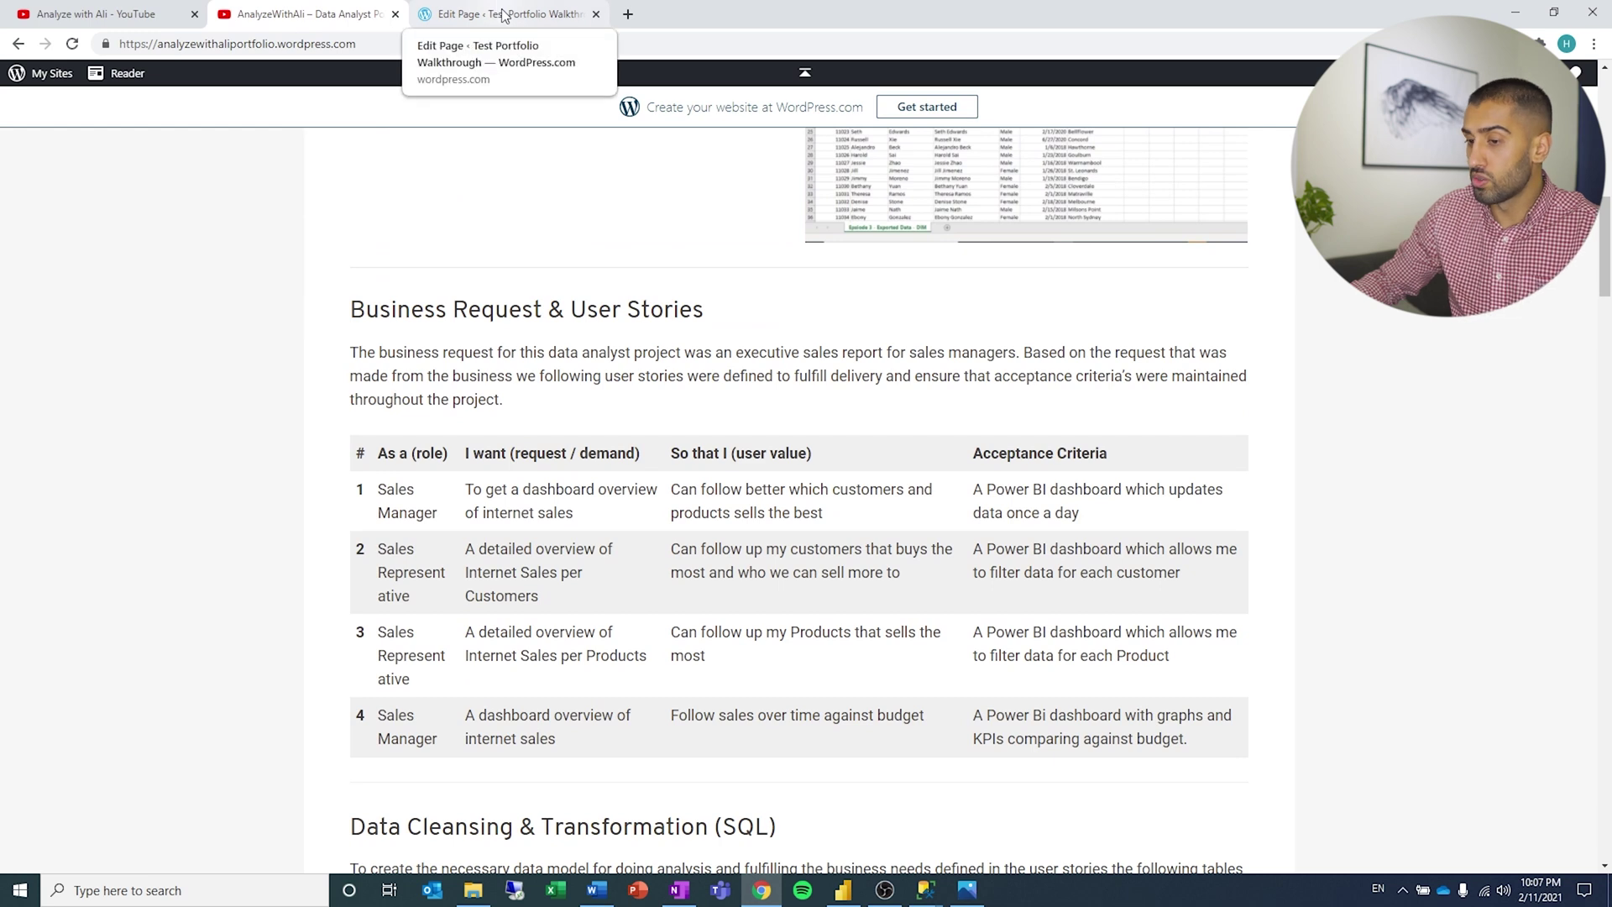
- Try pasting the business request paragraph from the AnalyzeWithAli reference site below the gallery
{"action": "left_click_drag", "start_coordinate": [518, 402], "coordinate": [348, 329]}
{"action": "key", "text": "ctrl+c"}
{"action": "left_click_drag", "start_coordinate": [516, 404], "coordinate": [361, 345]}
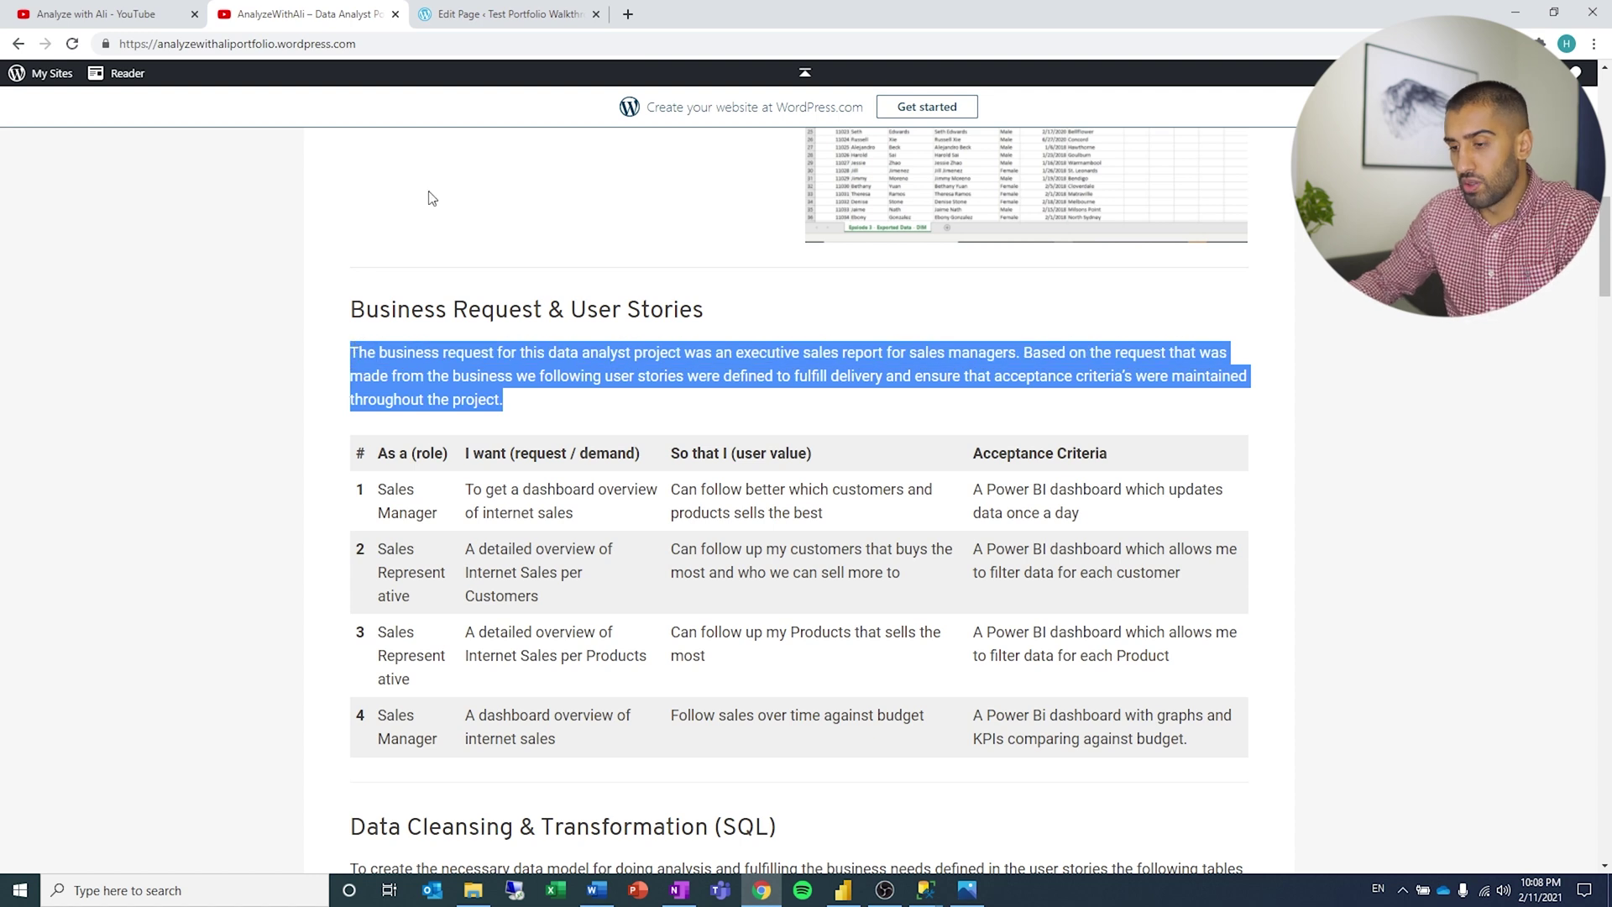
{"action": "left_click", "coordinate": [527, 15]}
{"action": "scroll", "coordinate": [428, 637], "scroll_direction": "down", "scroll_amount": 3}
{"action": "left_click", "coordinate": [489, 528]}
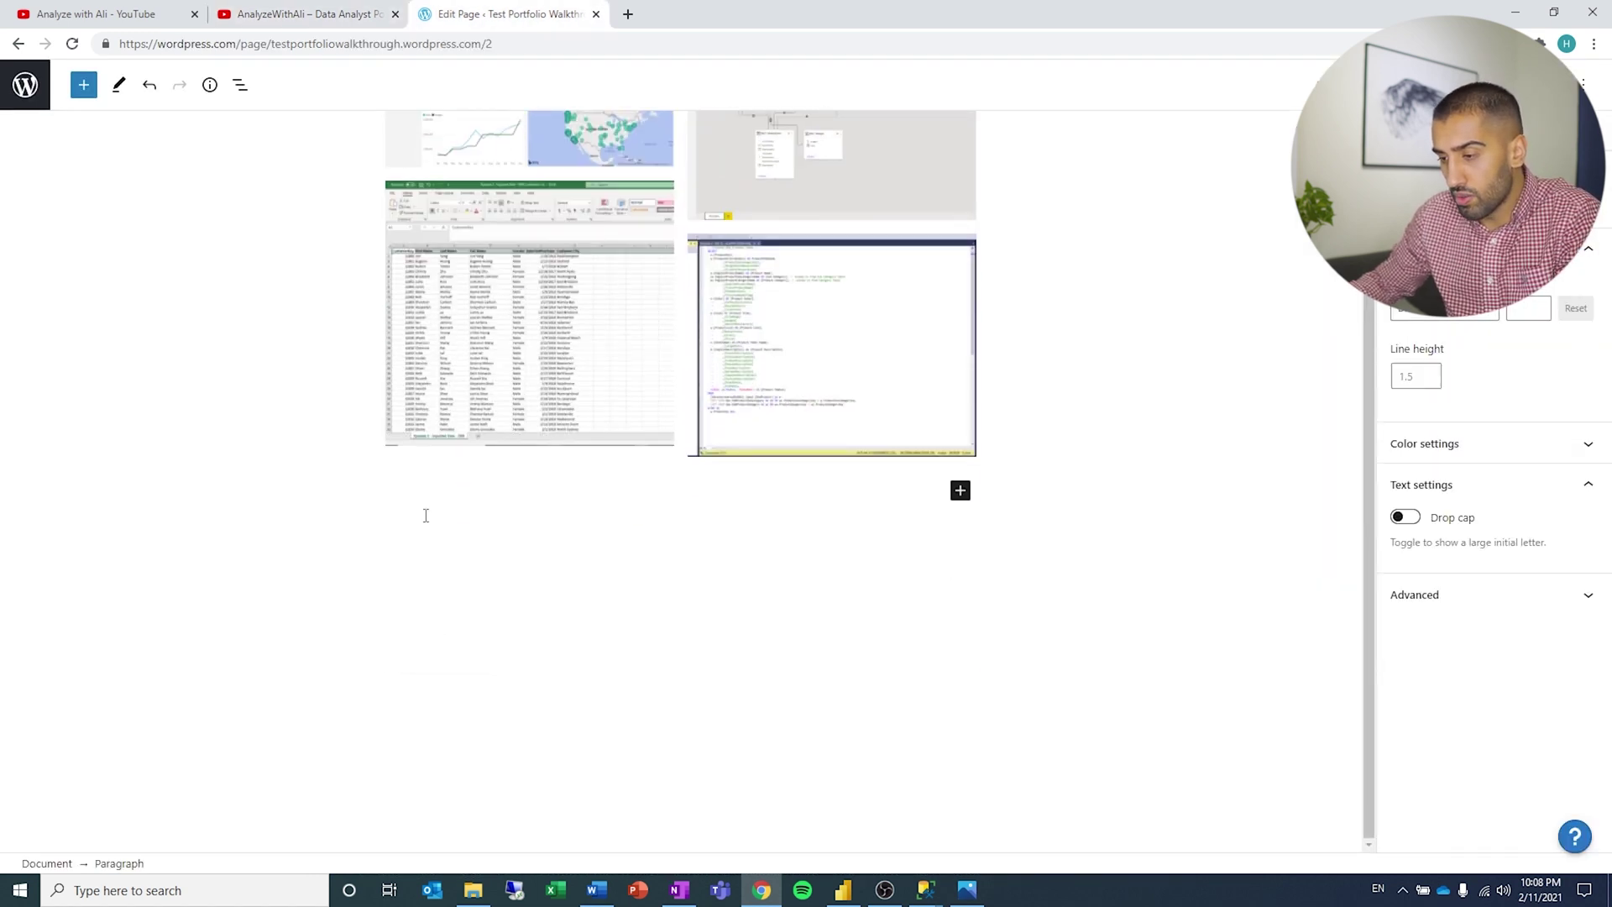
{"action": "key", "text": "ctrl+v"}
{"action": "key", "text": "ctrl+z"}
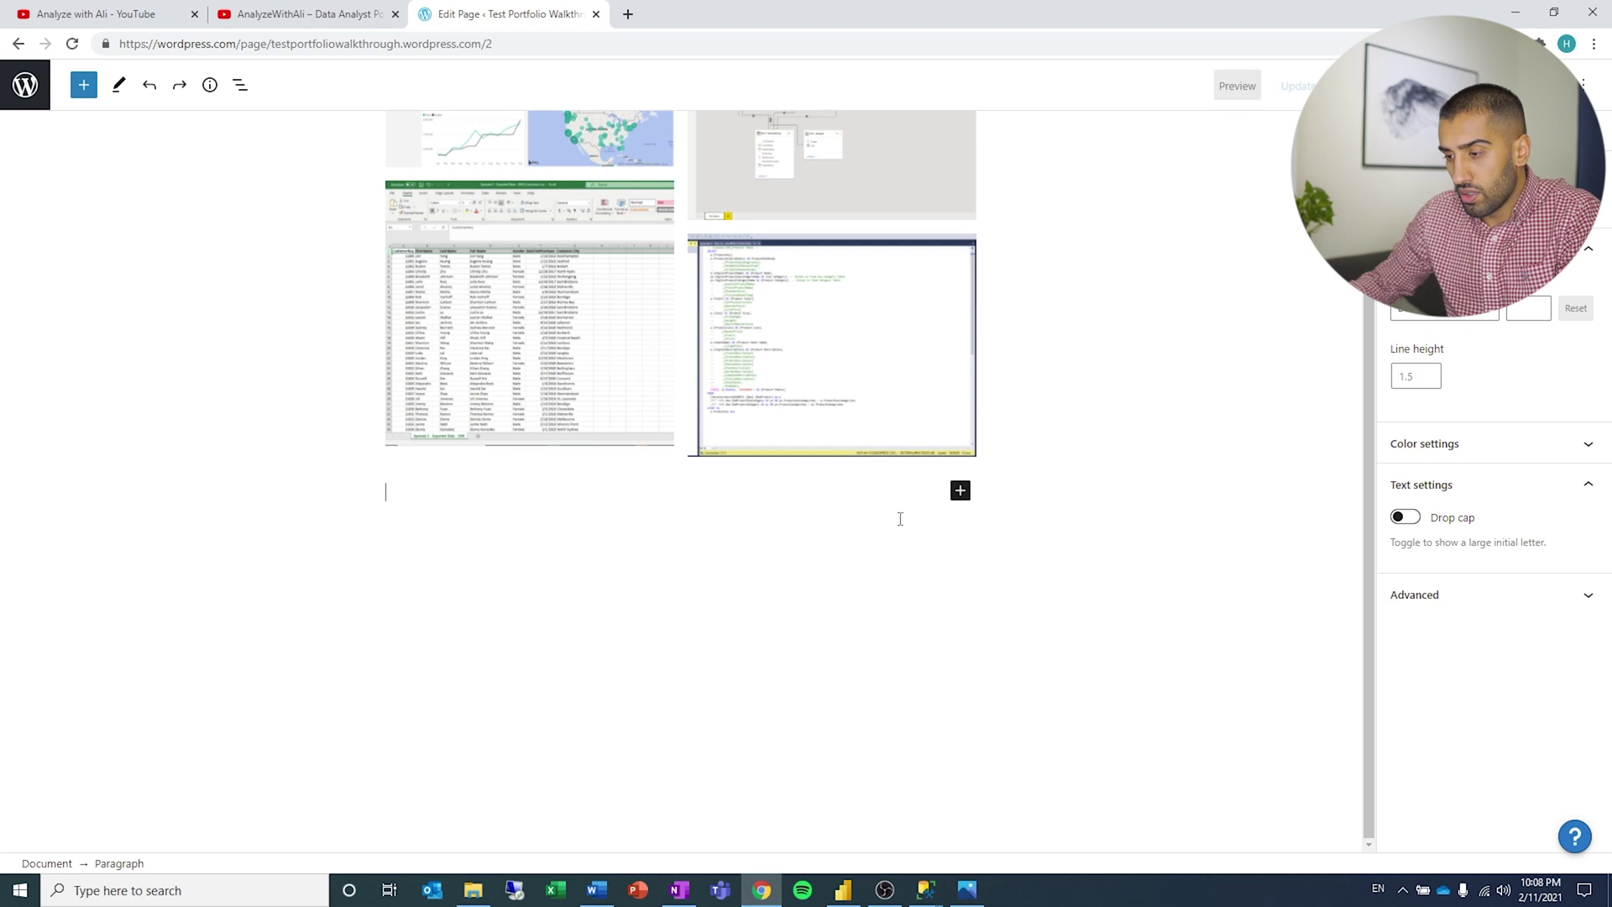
- Insert a separator below the Masonry gallery and give it the Wide Line style
{"action": "left_click", "coordinate": [960, 490]}
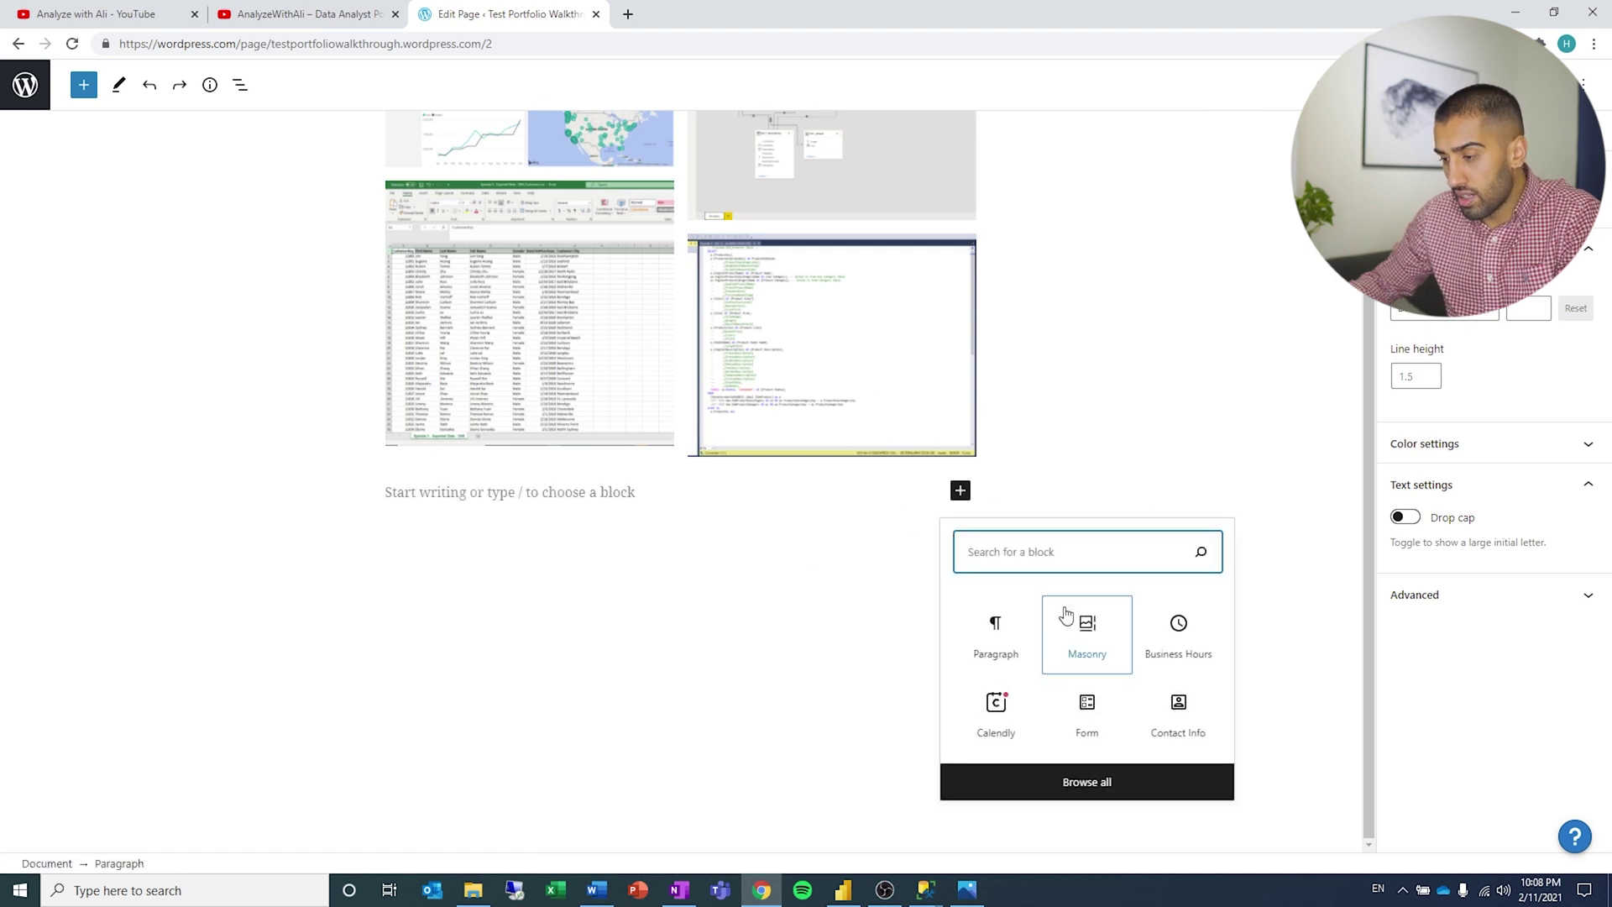
{"action": "type", "text": "space"}
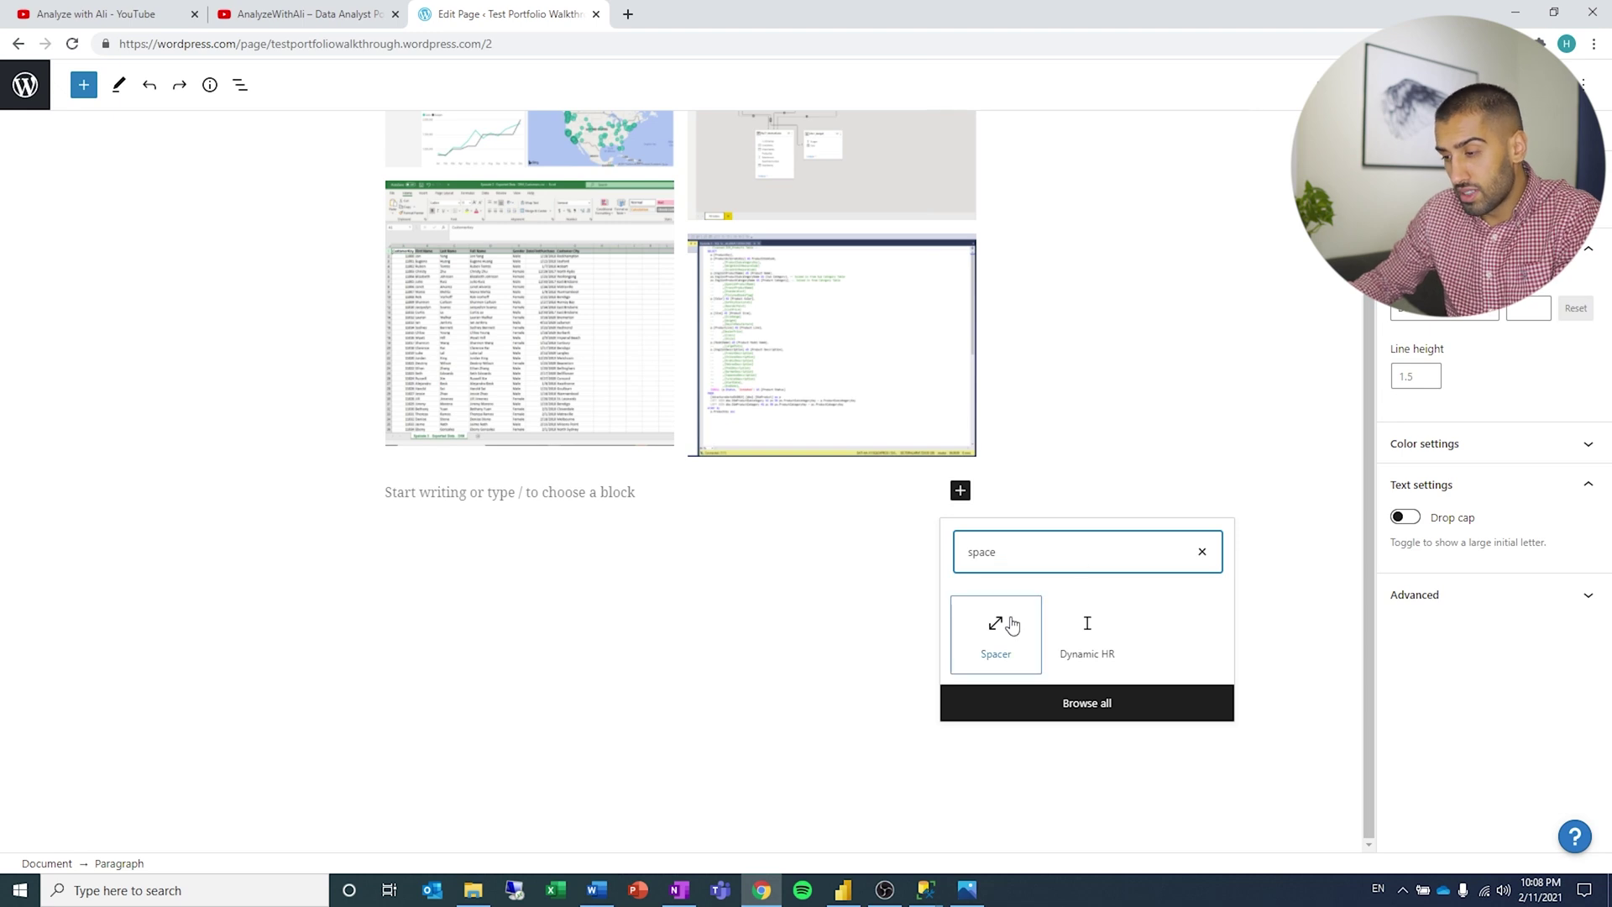
{"action": "key", "text": "BackSpace"}
{"action": "key", "text": "BackSpace"}
{"action": "key", "text": "BackSpace"}
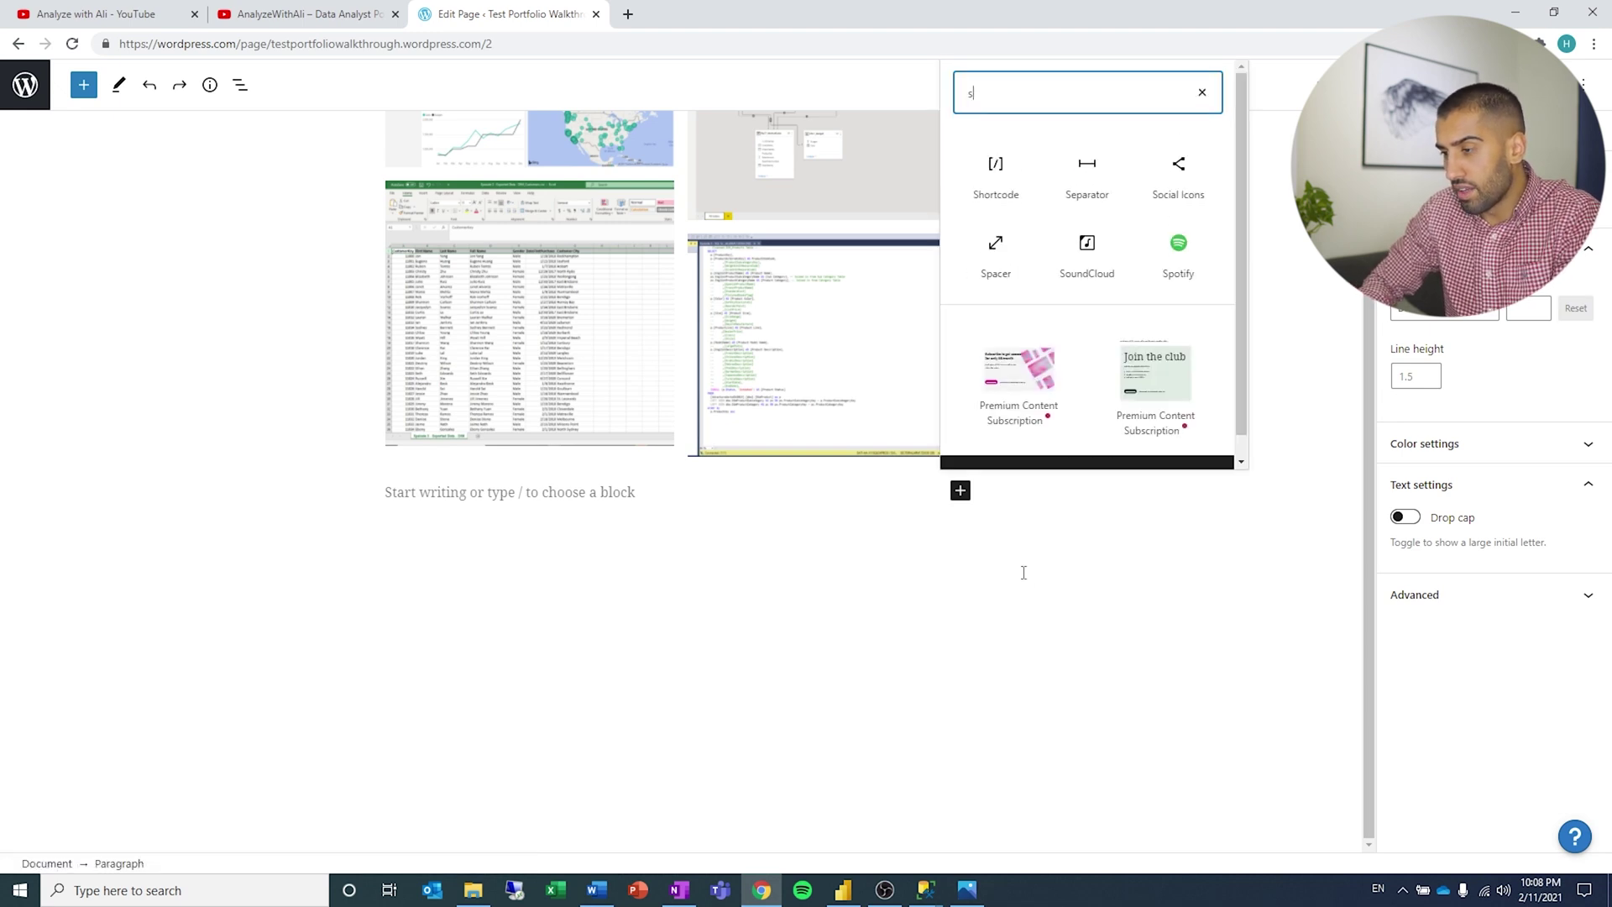
{"action": "left_click", "coordinate": [1086, 172]}
{"action": "left_click", "coordinate": [659, 450]}
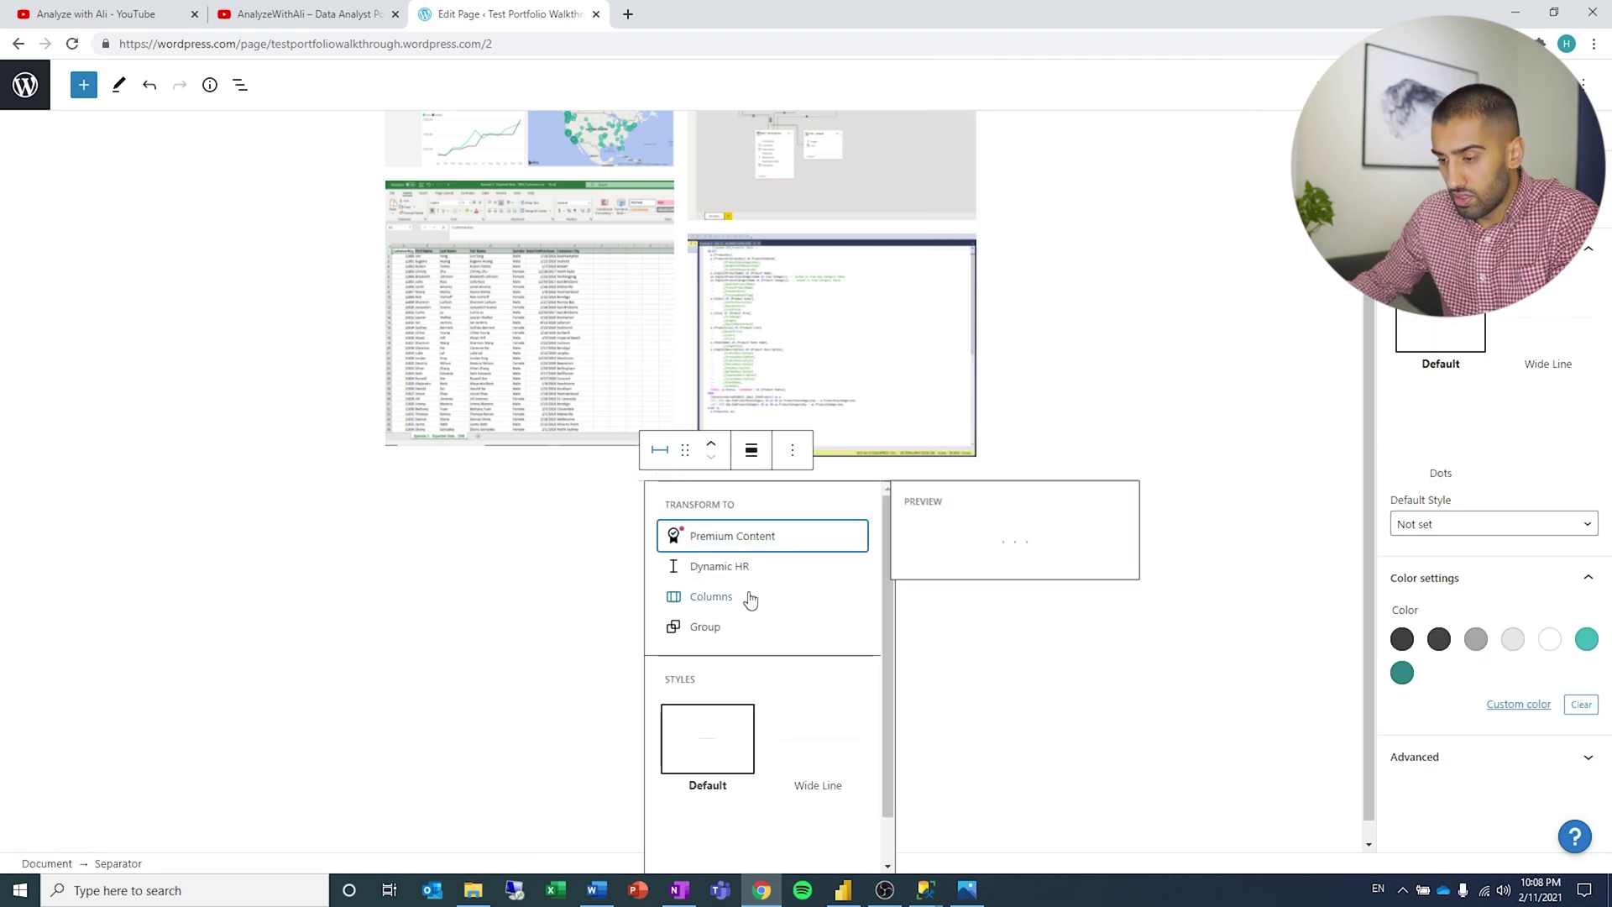
{"action": "left_click", "coordinate": [812, 753]}
- Add a heading reading Business Request & User Stories below the separator
{"action": "left_click", "coordinate": [959, 528]}
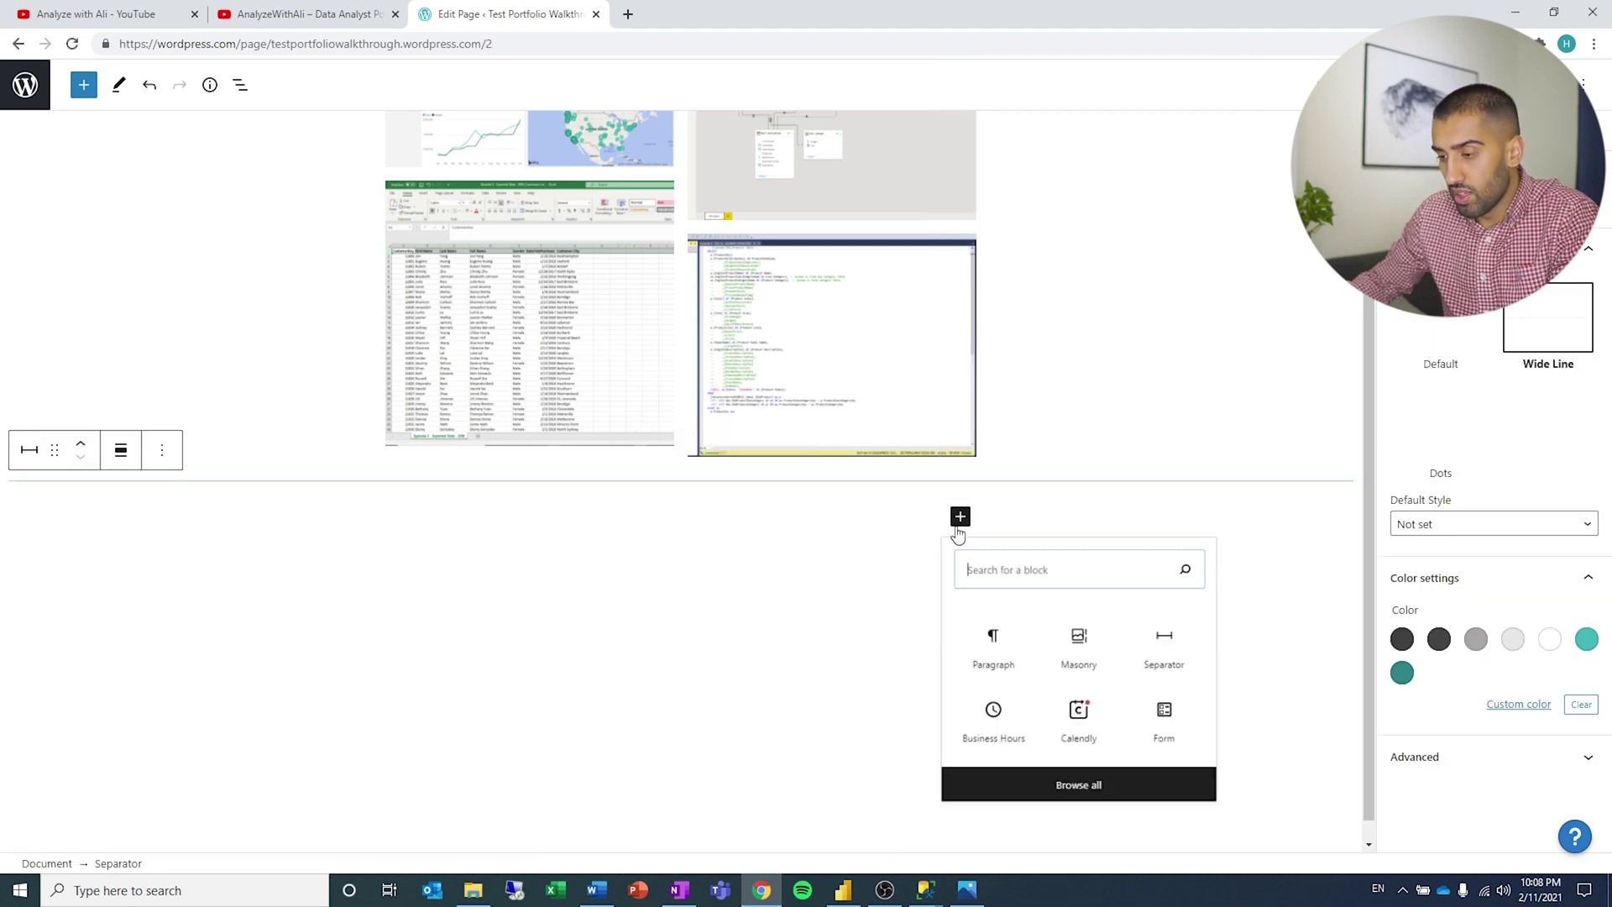
{"action": "type", "text": "ha"}
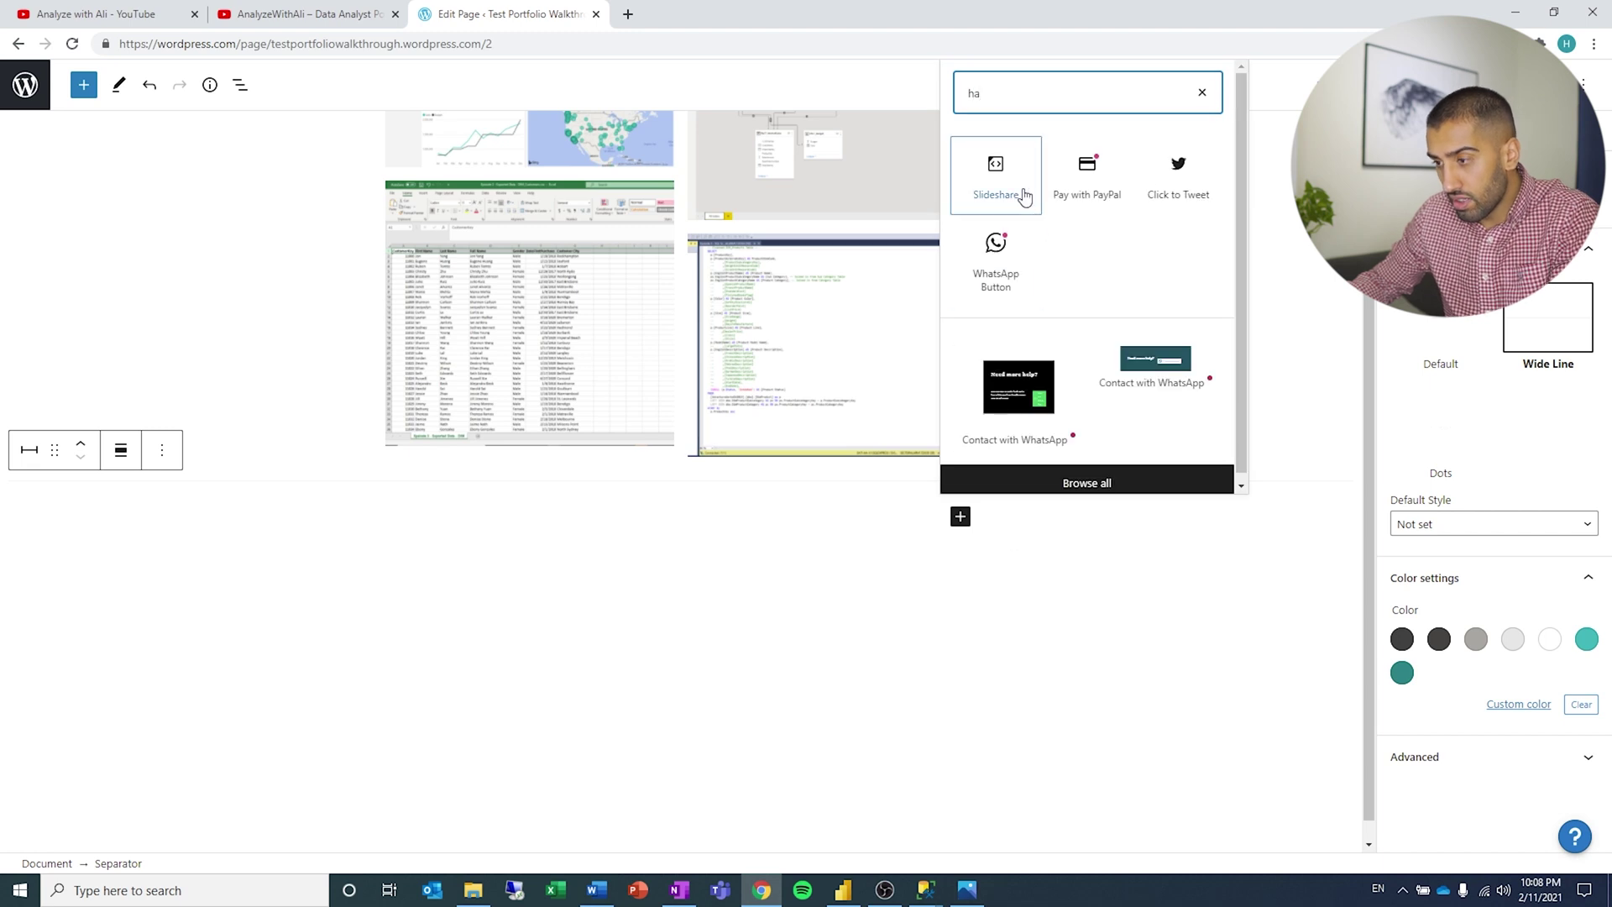
{"action": "key", "text": "BackSpace"}
{"action": "type", "text": "ea"}
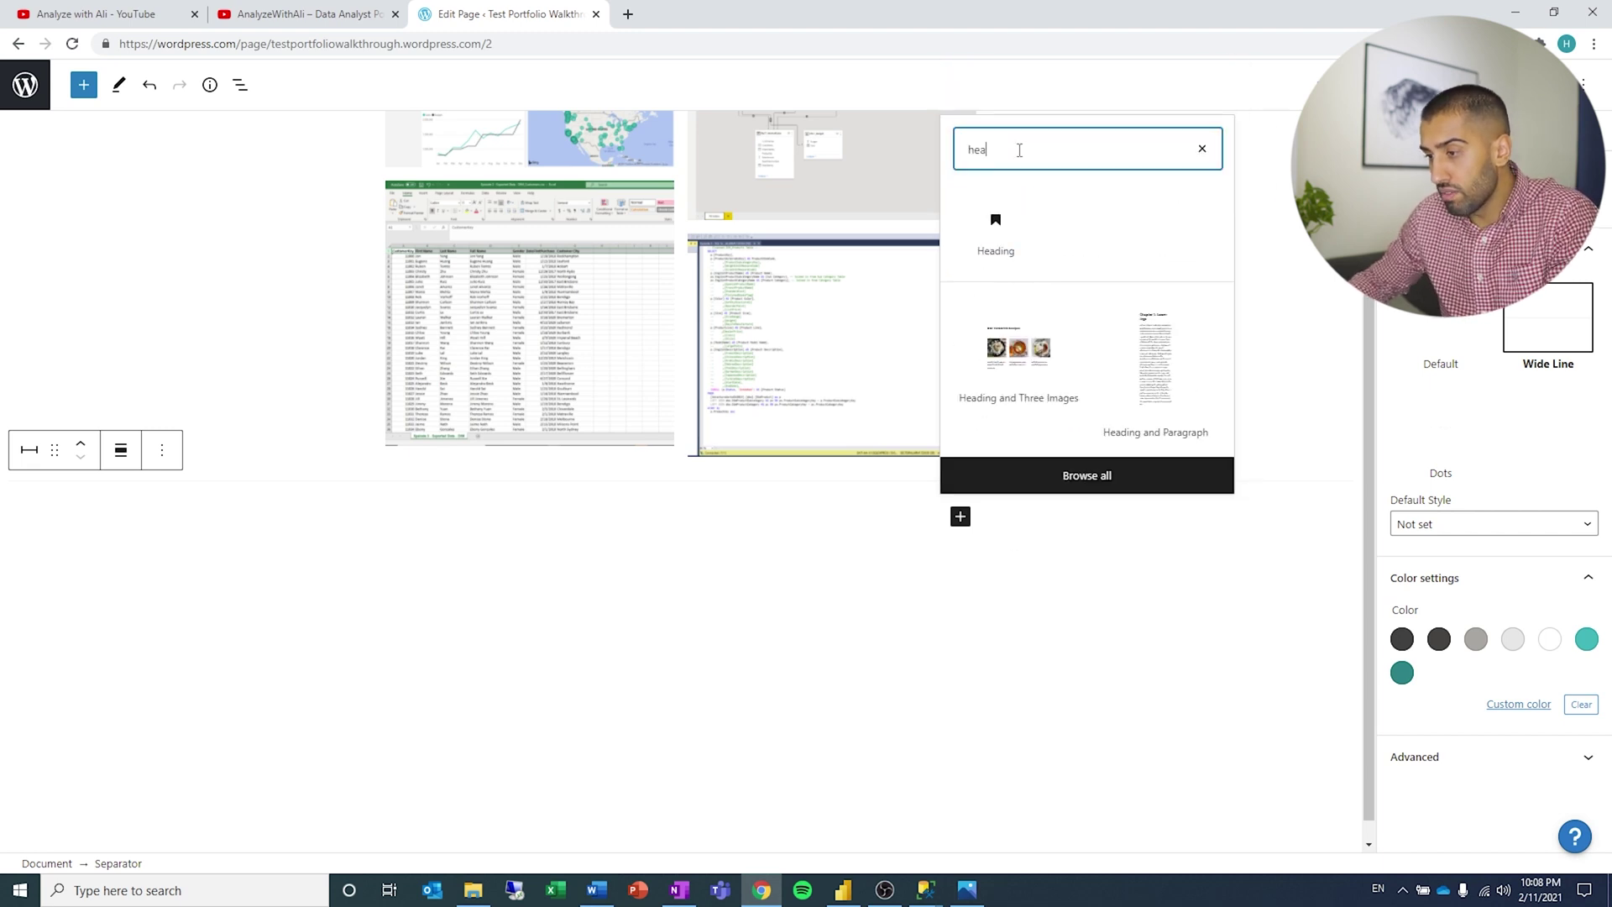
{"action": "left_click", "coordinate": [1016, 232]}
{"action": "left_click", "coordinate": [303, 14]}
{"action": "left_click", "coordinate": [464, 10]}
{"action": "type", "text": "Business Request ^"}
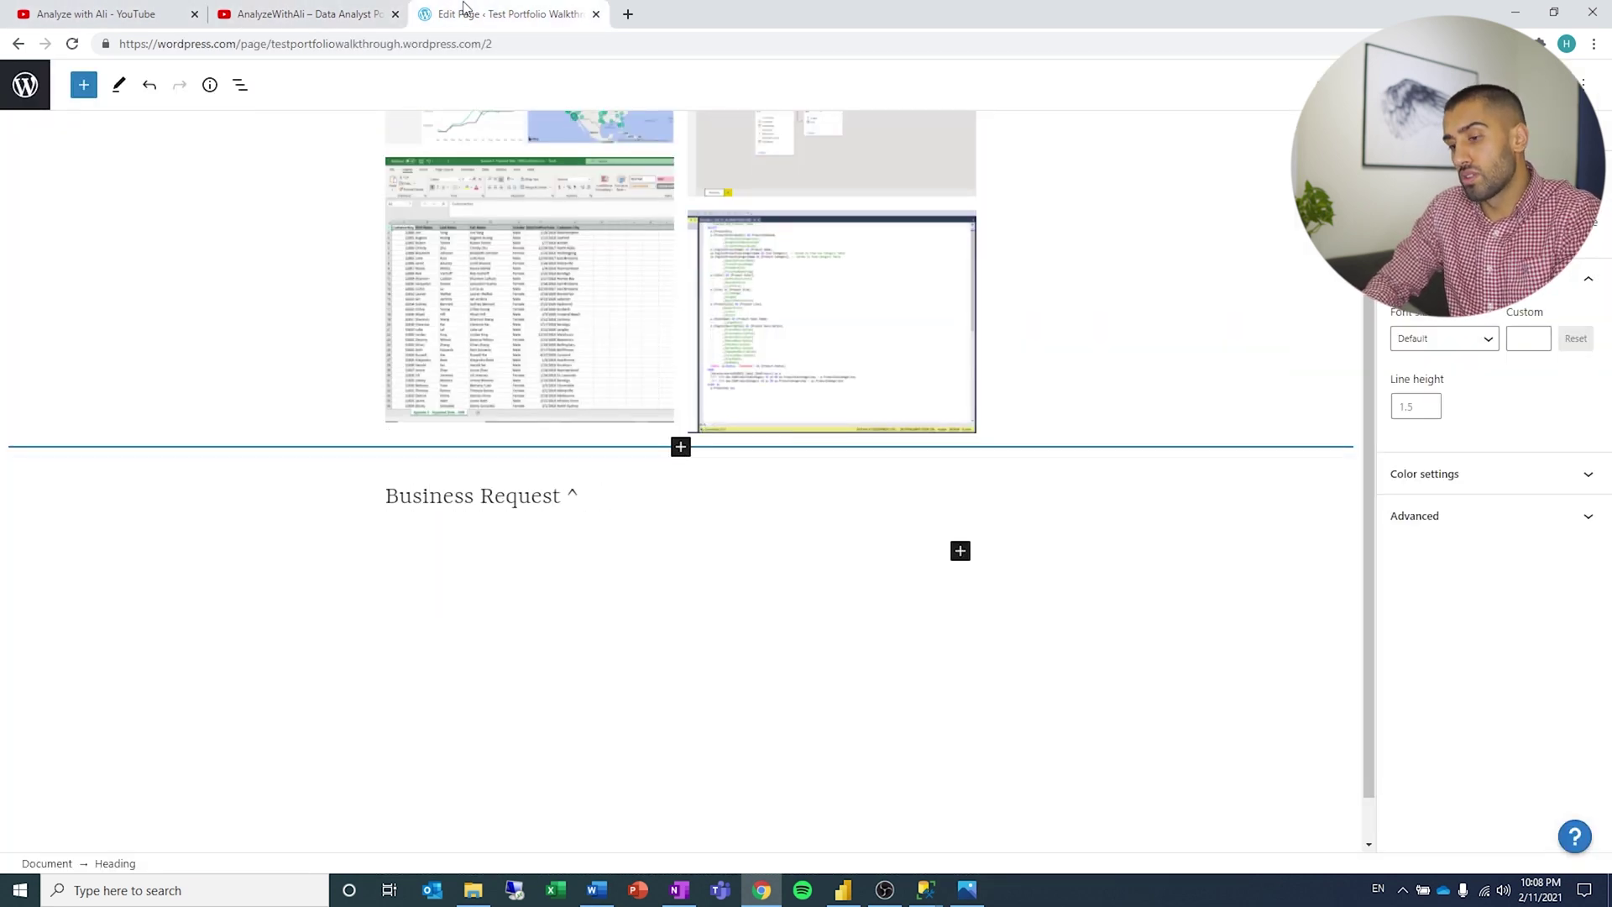
{"action": "key", "text": "alt+shift"}
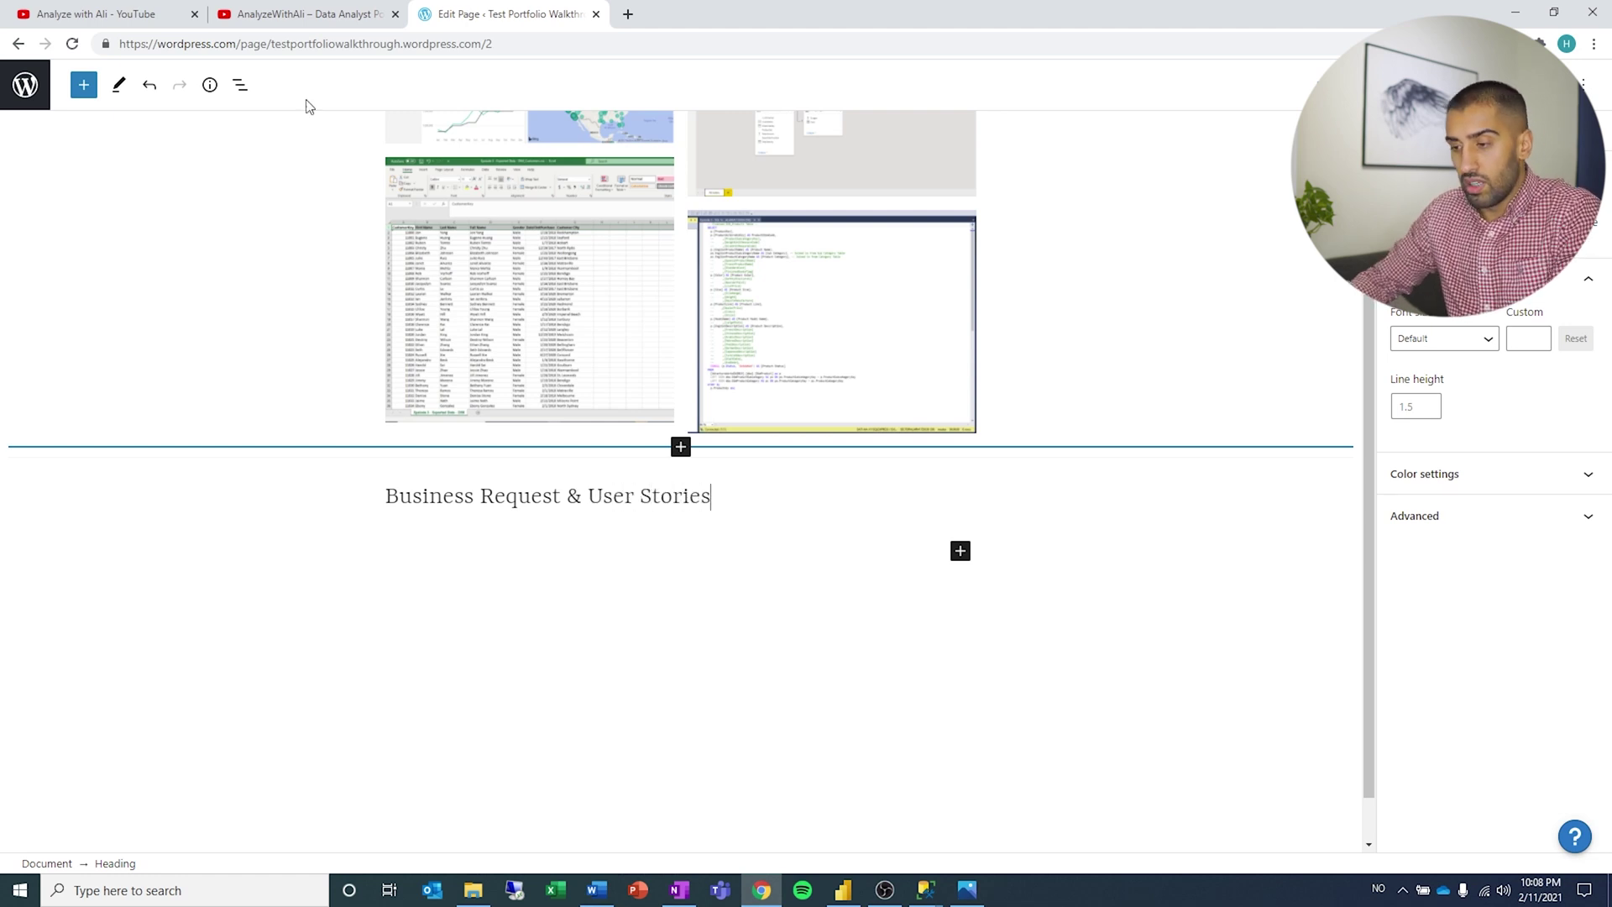
- Copy the user stories table from the open Word document and paste it below the Business Request & User Stories heading
{"action": "left_click", "coordinate": [390, 551]}
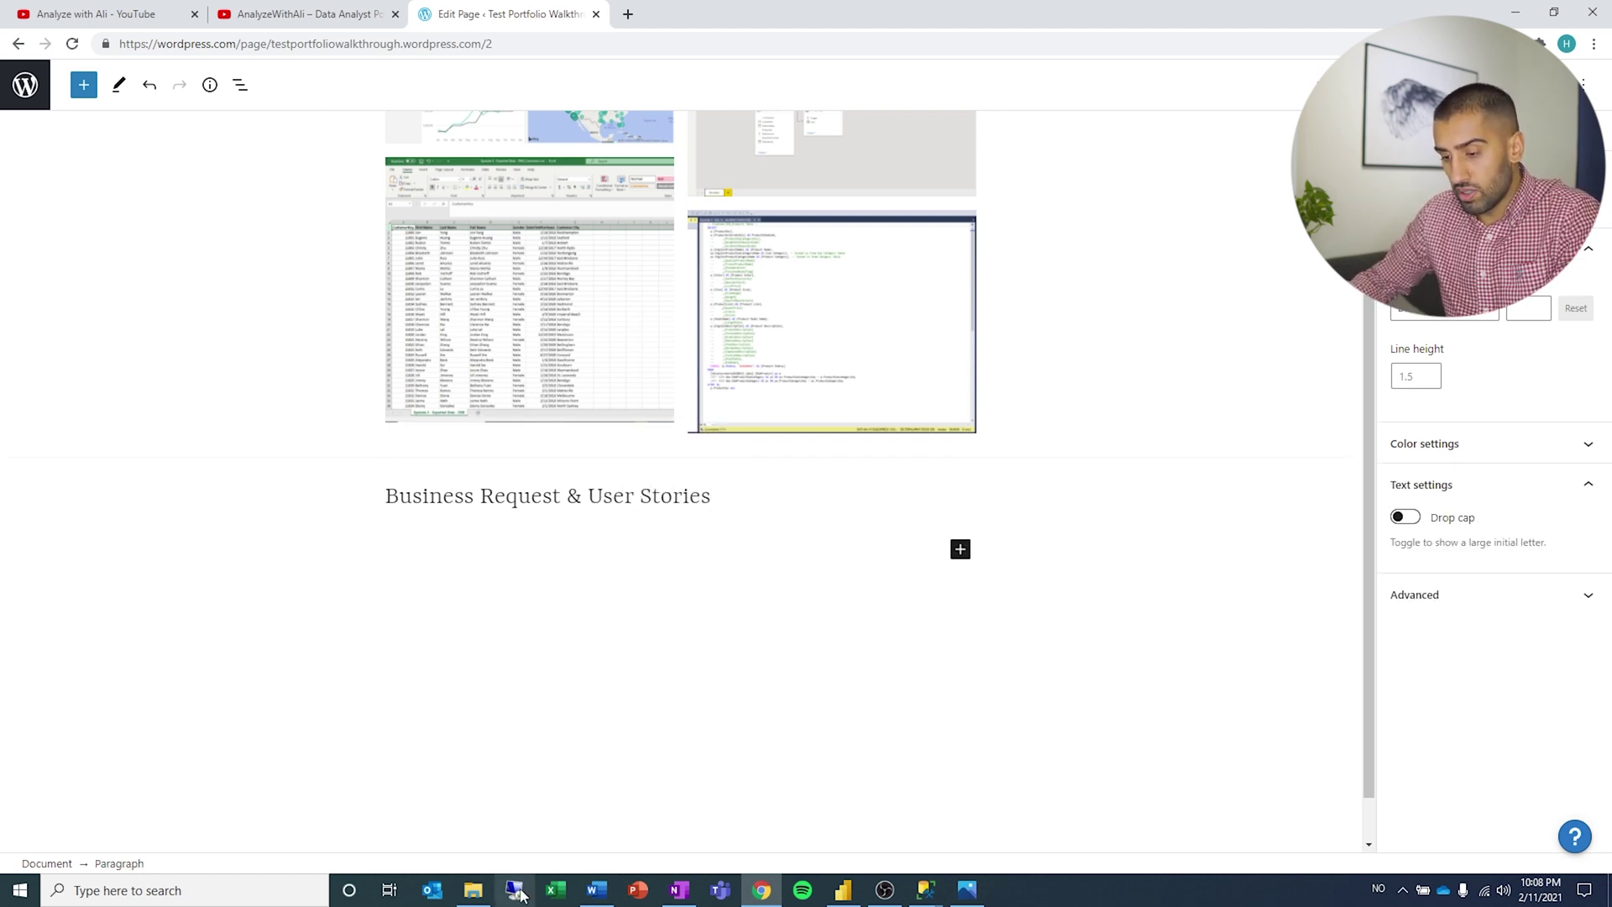
{"action": "left_click", "coordinate": [596, 889]}
{"action": "left_click", "coordinate": [536, 346]}
{"action": "key", "text": "ctrl+c"}
{"action": "left_click", "coordinate": [1516, 14]}
{"action": "key", "text": "ctrl+v"}
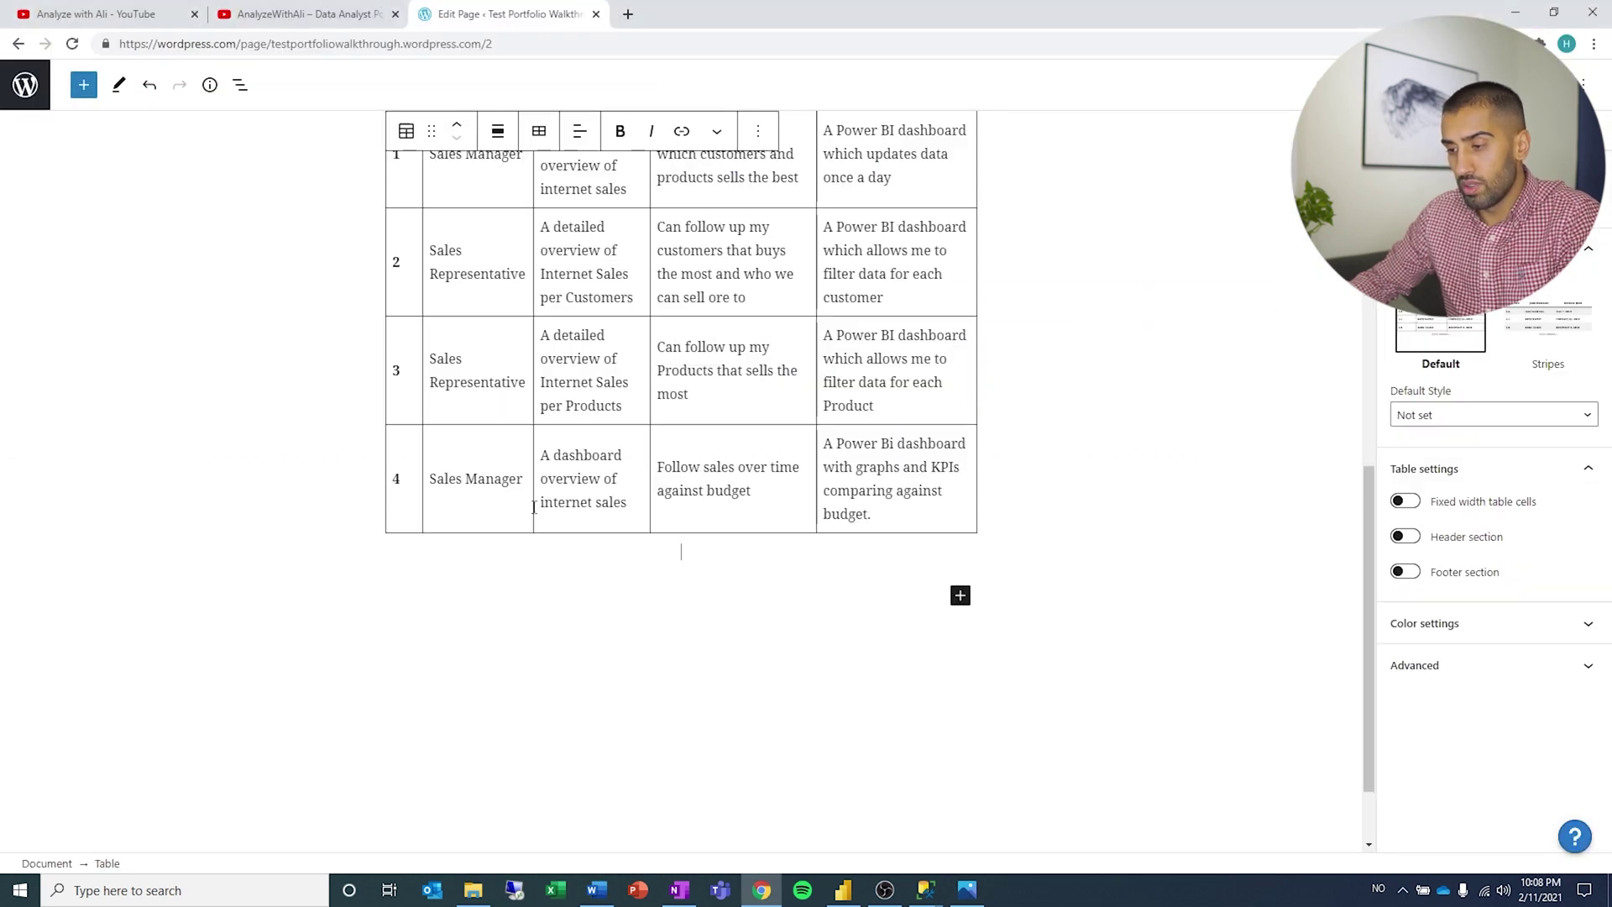
{"action": "scroll", "coordinate": [995, 579], "scroll_direction": "up", "scroll_amount": 5}
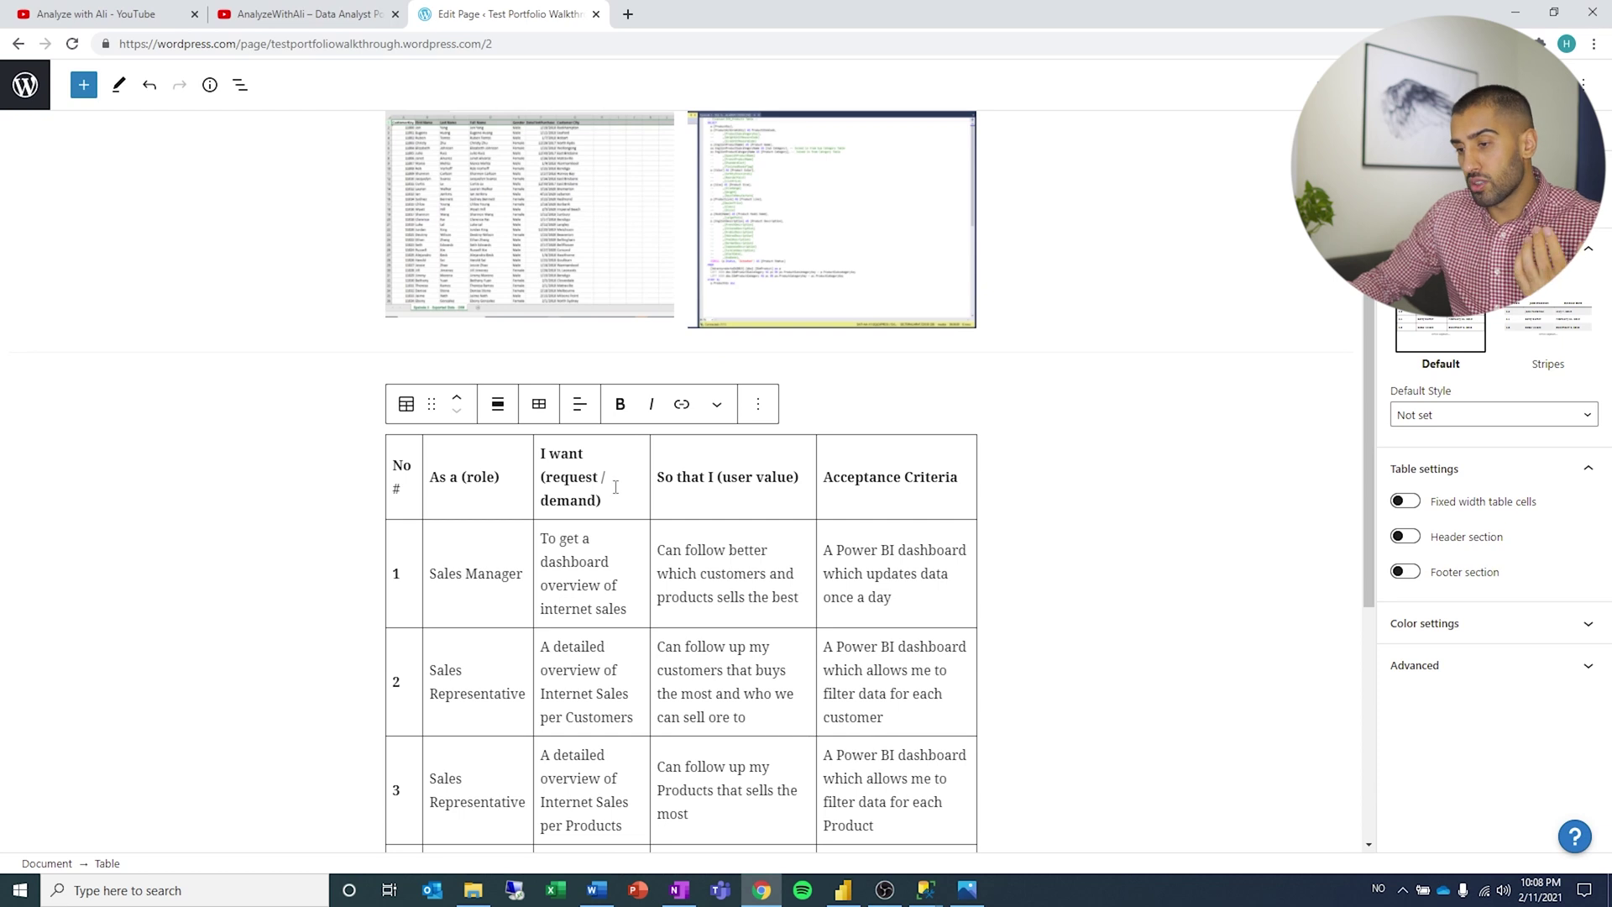
{"action": "triple_click", "coordinate": [554, 493]}
{"action": "scroll", "coordinate": [840, 546], "scroll_direction": "up", "scroll_amount": 1}
{"action": "left_click", "coordinate": [1031, 571]}
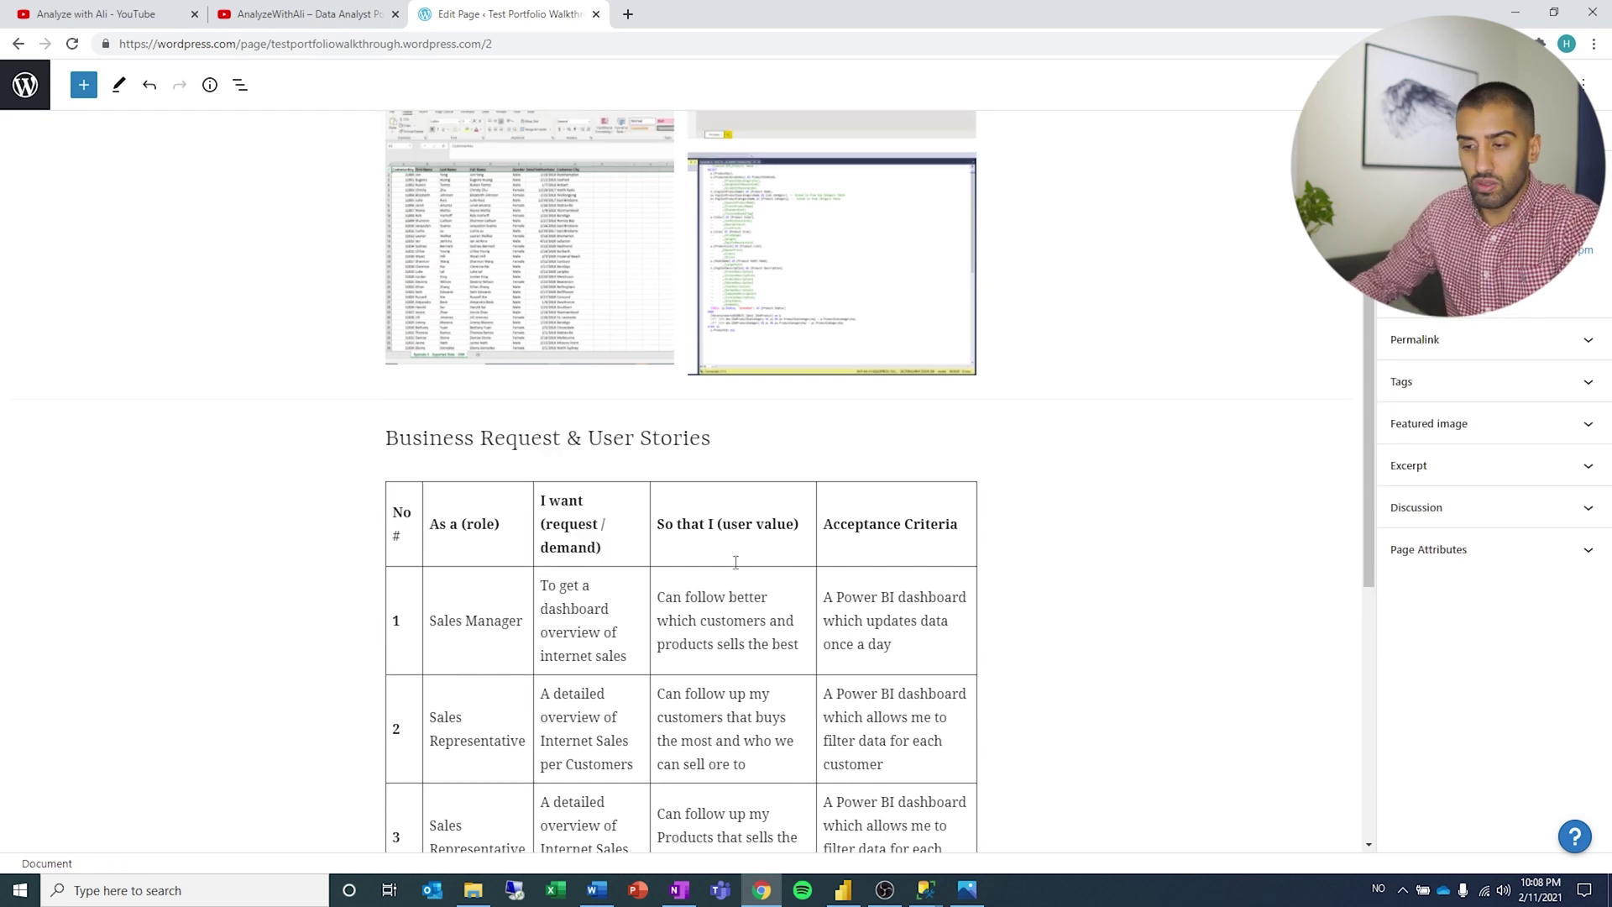
- Insert a Wide Line separator below the user stories table
{"action": "scroll", "coordinate": [735, 562], "scroll_direction": "down", "scroll_amount": 4}
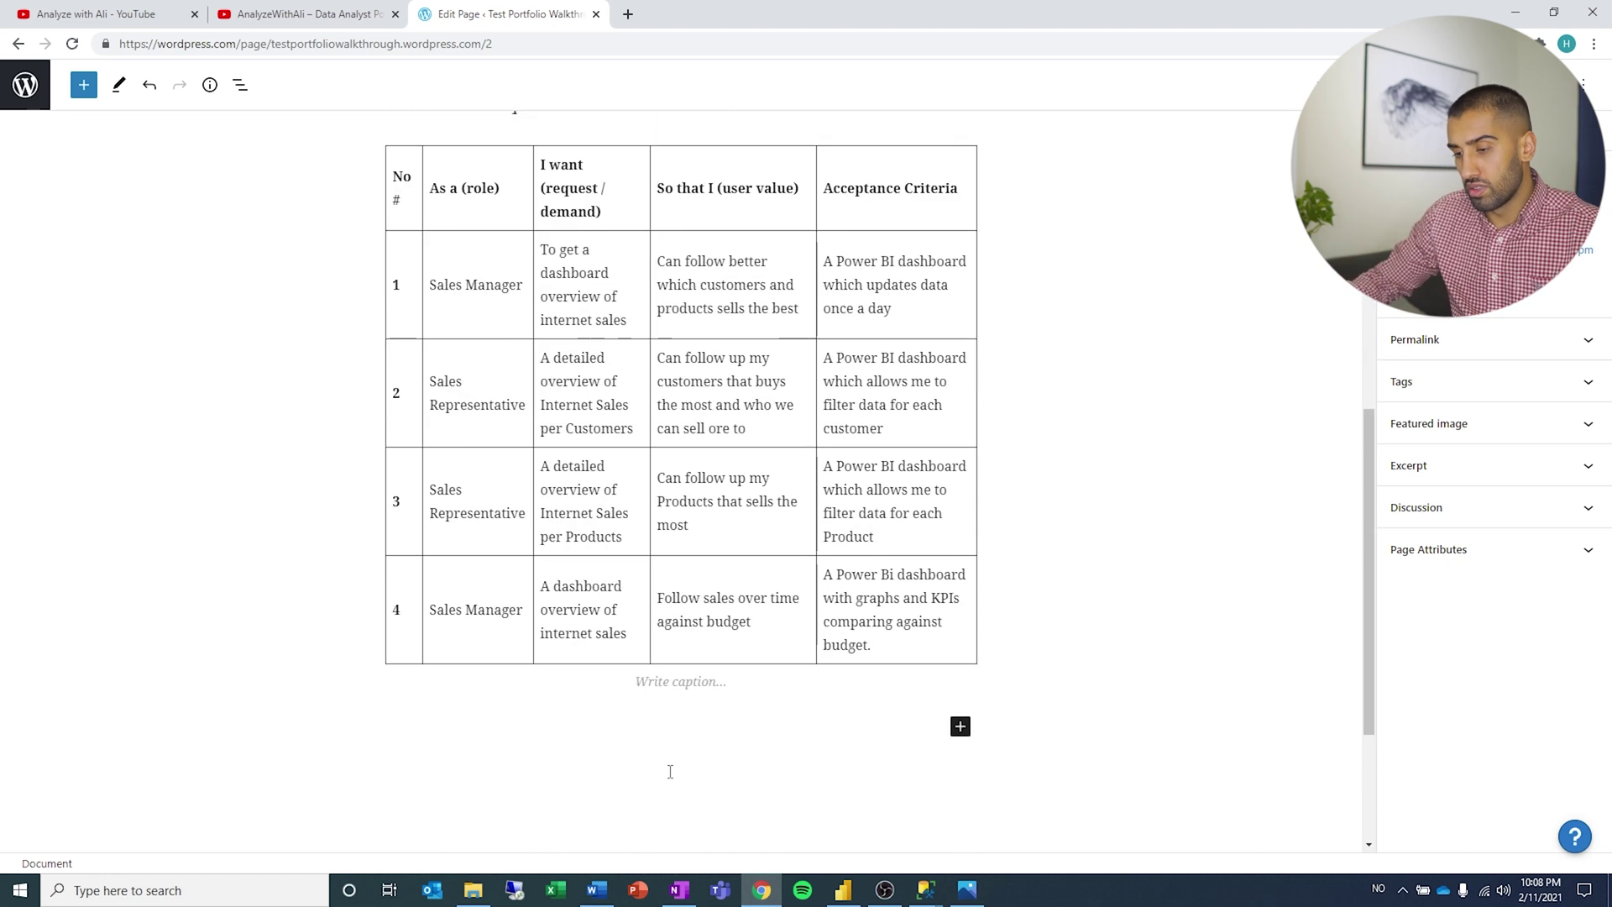
{"action": "left_click", "coordinate": [644, 721]}
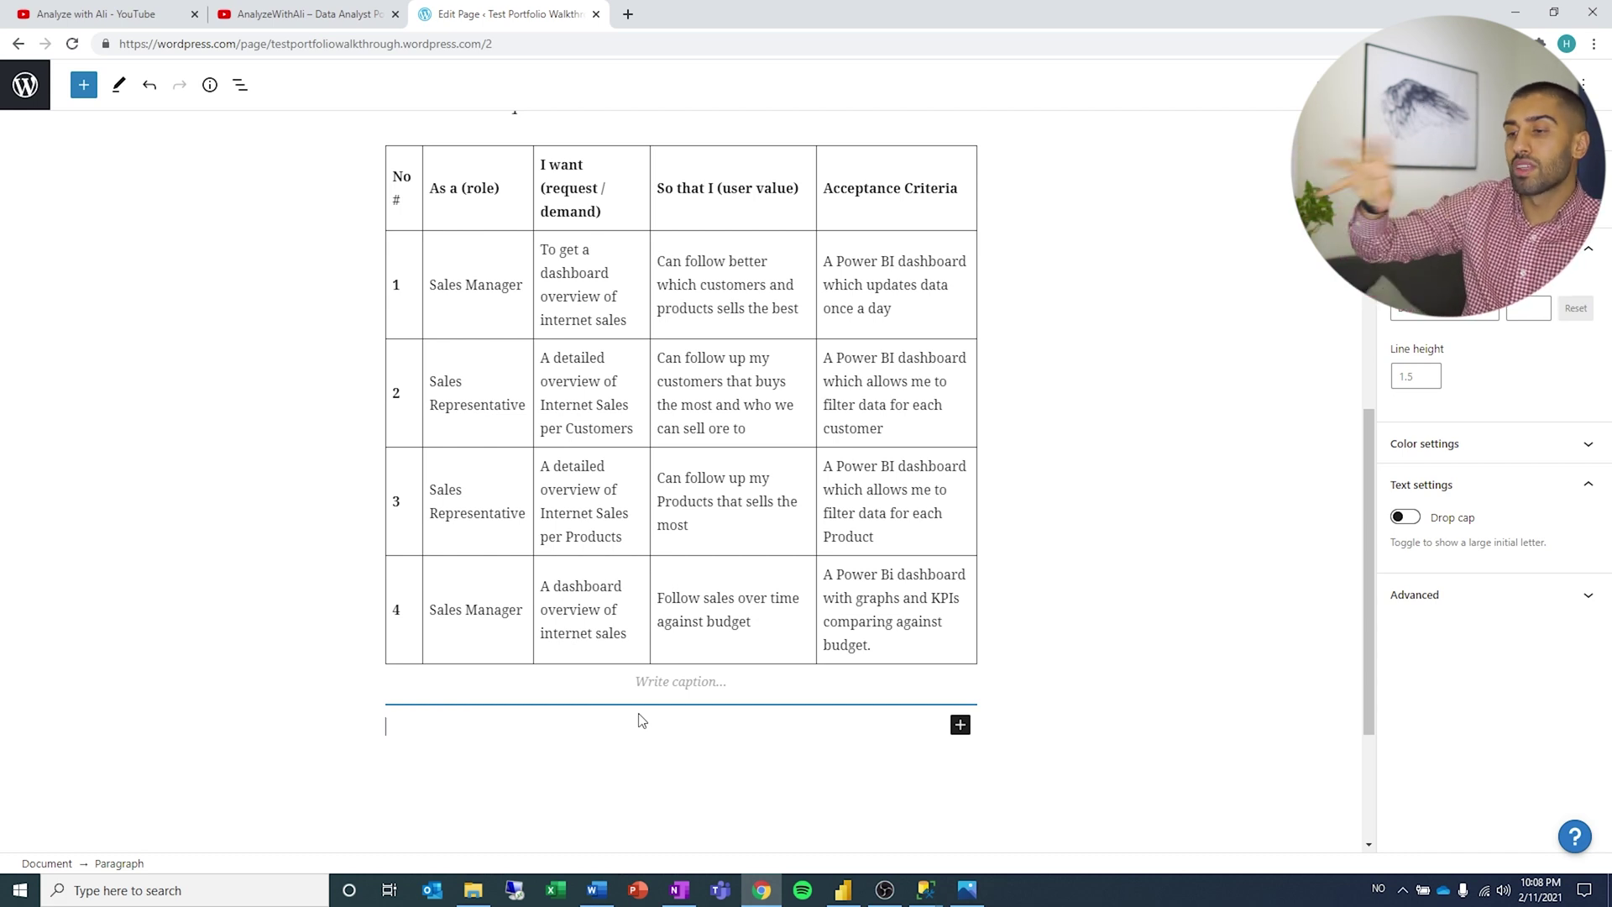
{"action": "left_click", "coordinate": [959, 723]}
{"action": "left_click", "coordinate": [976, 625]}
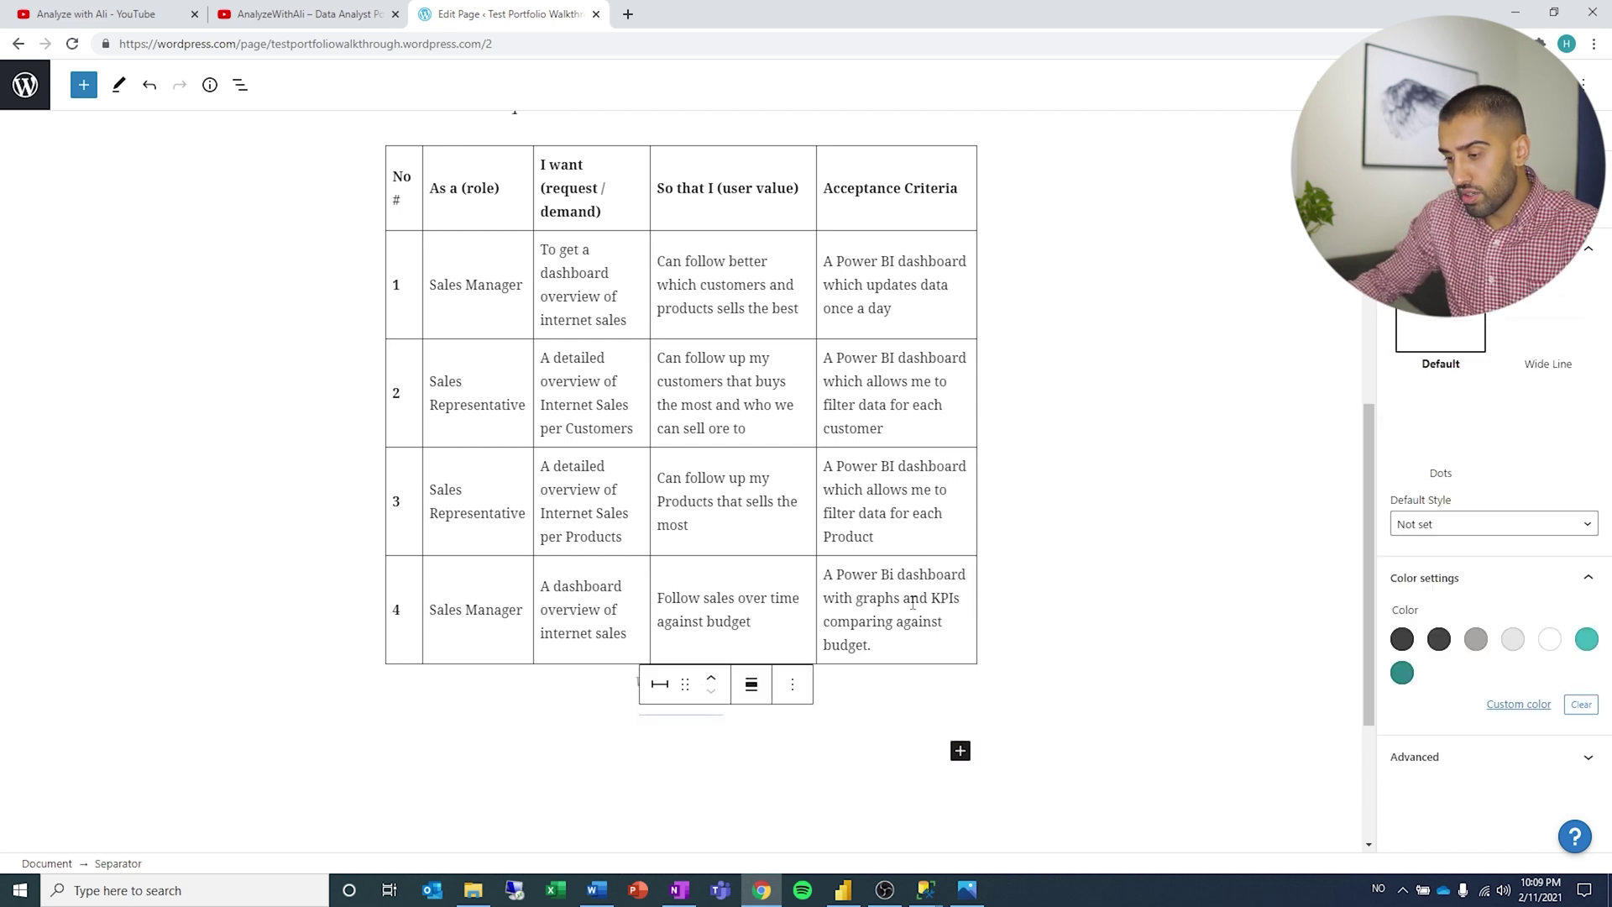
{"action": "left_click", "coordinate": [660, 683]}
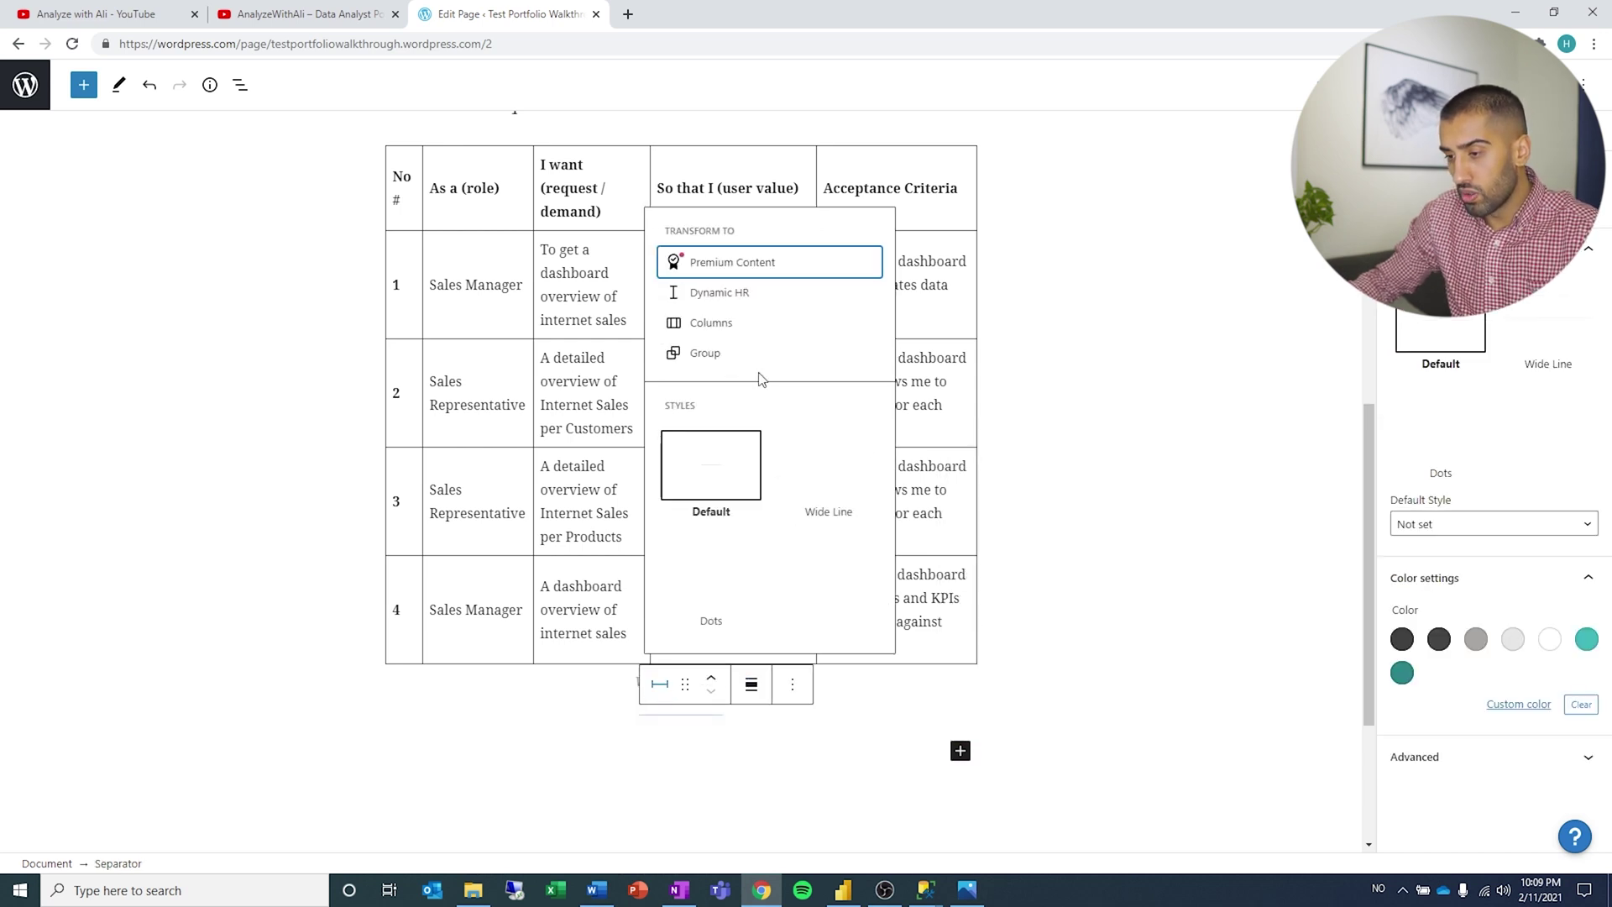
{"action": "left_click", "coordinate": [819, 499]}
- Add the heading Data Cleansing & Transformation (SQL) below the new separator, copying its text from the AnalyzeWithAli reference site
{"action": "left_click", "coordinate": [765, 752]}
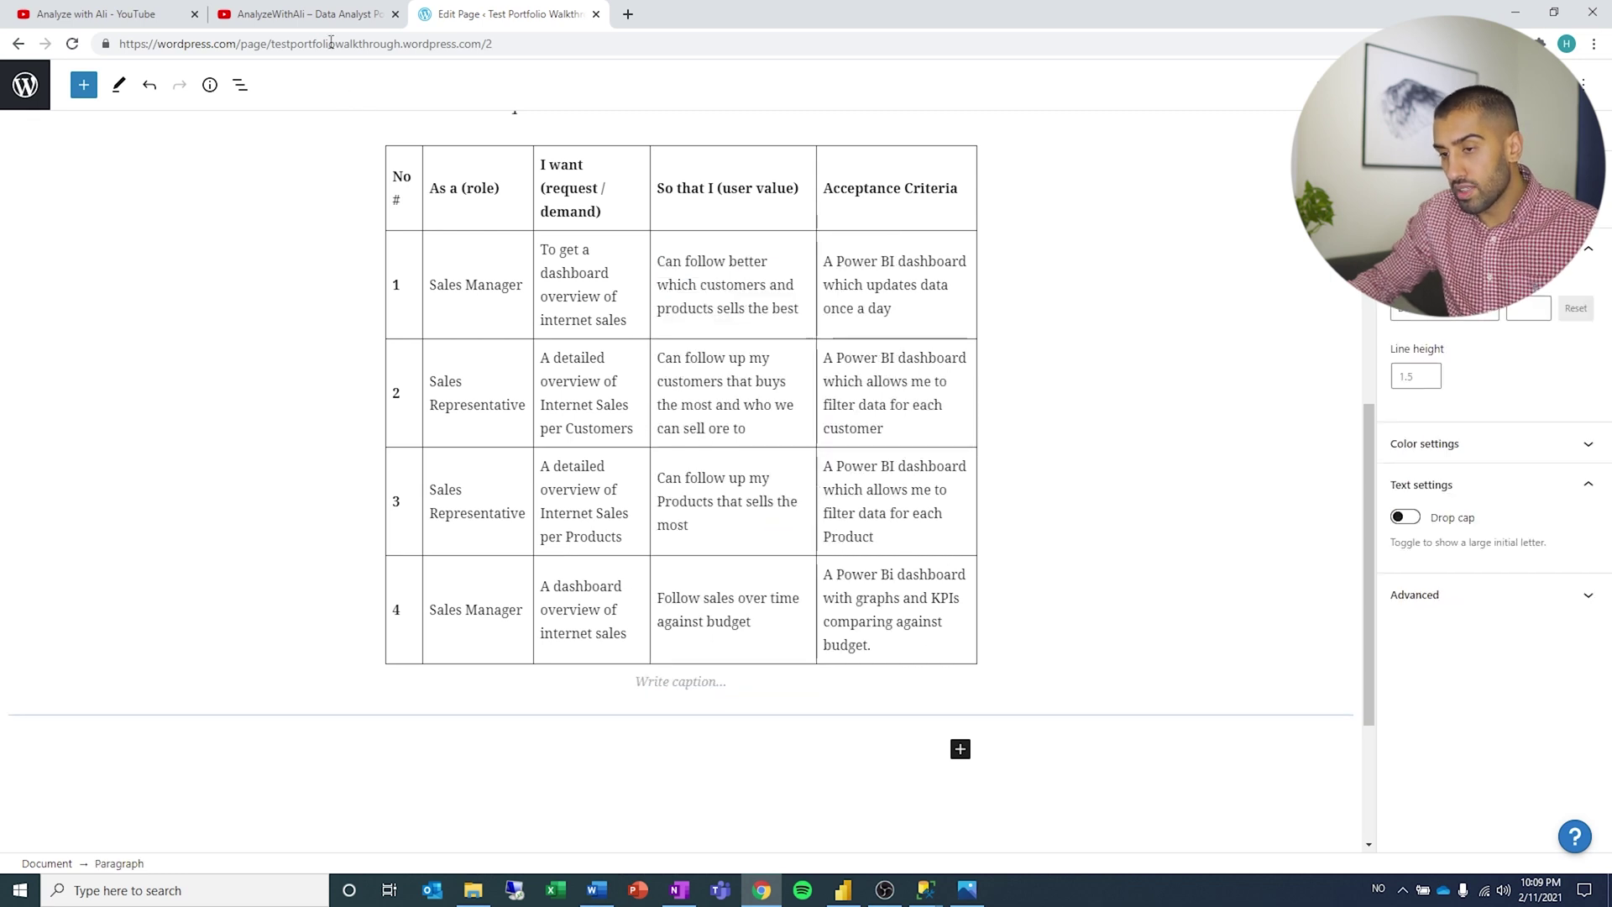
{"action": "left_click", "coordinate": [322, 12]}
{"action": "scroll", "coordinate": [563, 598], "scroll_direction": "down", "scroll_amount": 5}
{"action": "scroll", "coordinate": [562, 601], "scroll_direction": "up", "scroll_amount": 3}
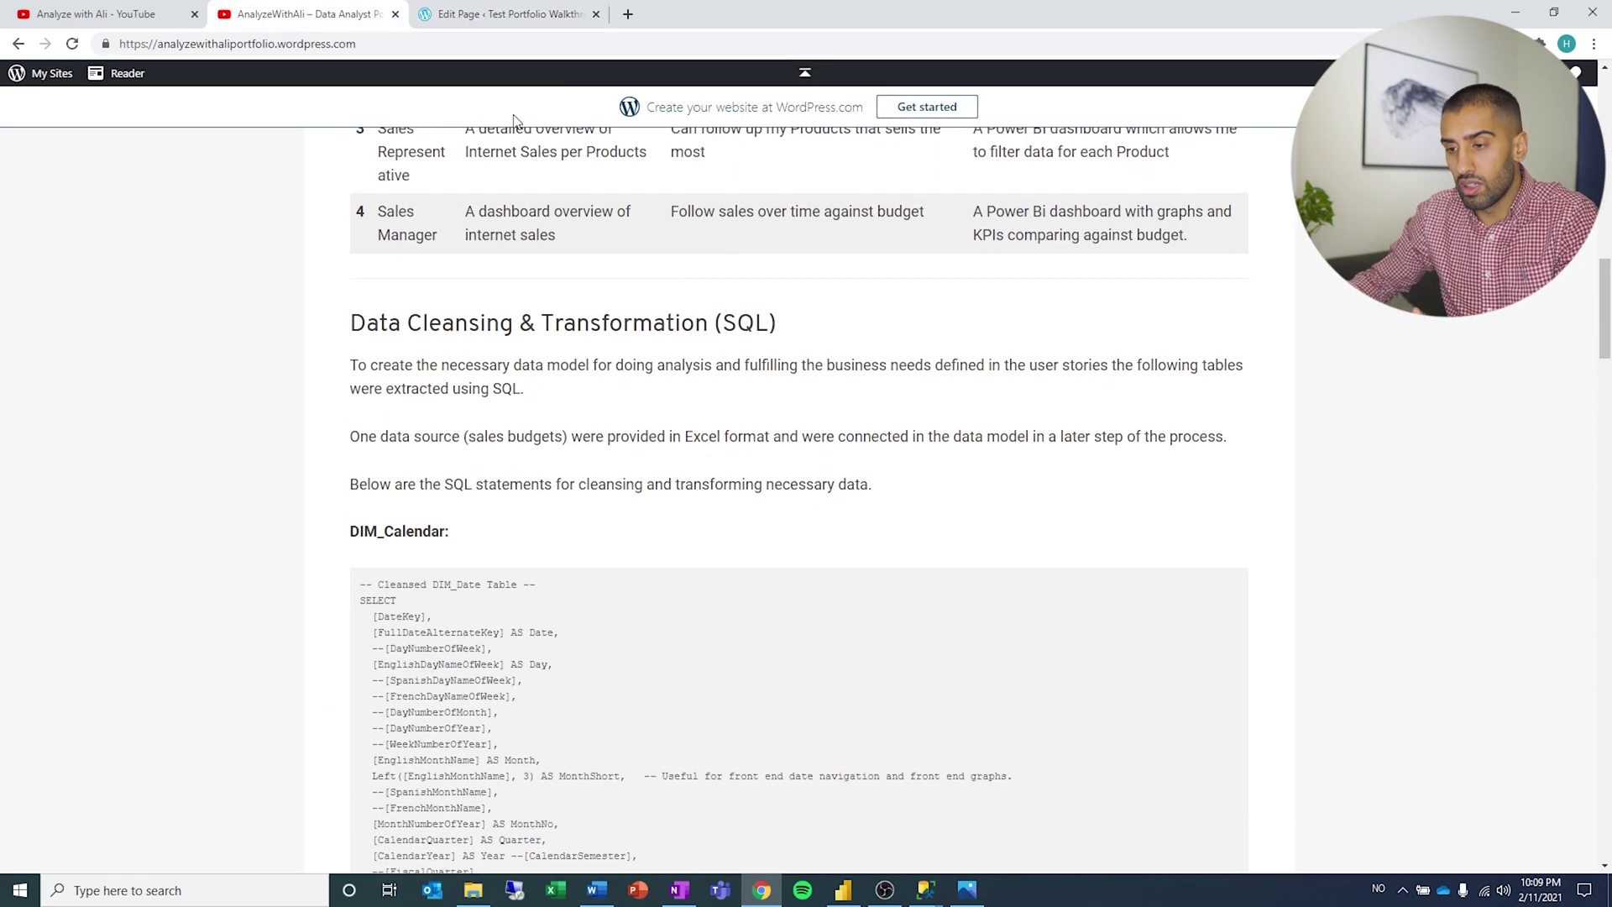
{"action": "left_click_drag", "start_coordinate": [877, 485], "coordinate": [355, 327]}
{"action": "left_click", "coordinate": [356, 327]}
{"action": "left_click_drag", "start_coordinate": [793, 326], "coordinate": [350, 326]}
{"action": "left_click", "coordinate": [531, 8]}
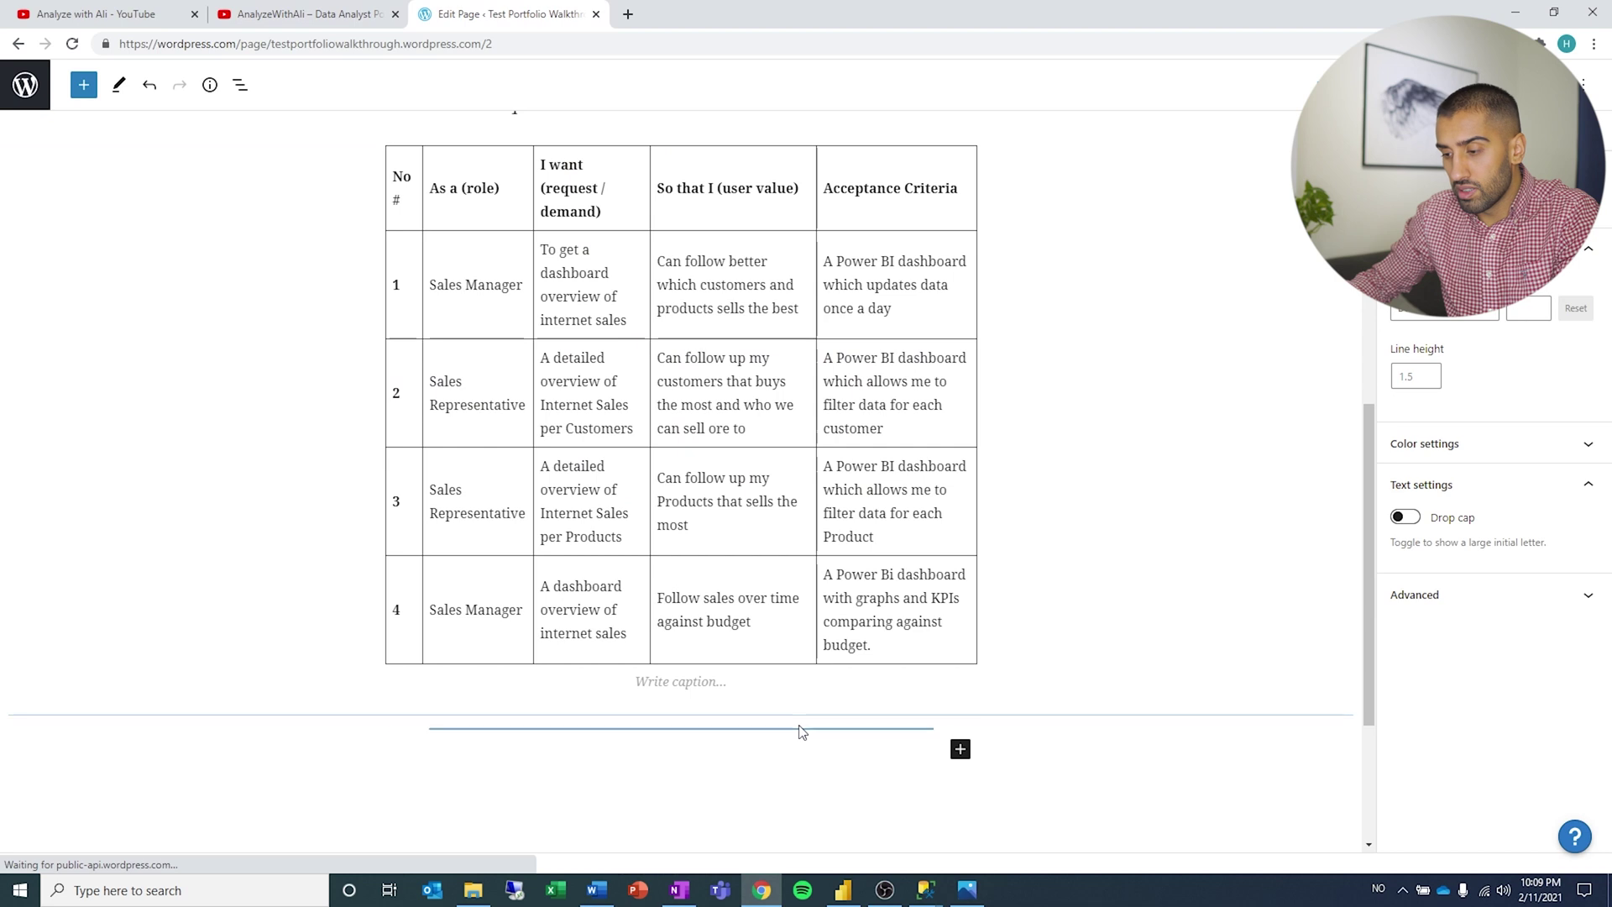
{"action": "scroll", "coordinate": [798, 730], "scroll_direction": "down", "scroll_amount": 3}
{"action": "left_click", "coordinate": [960, 497]}
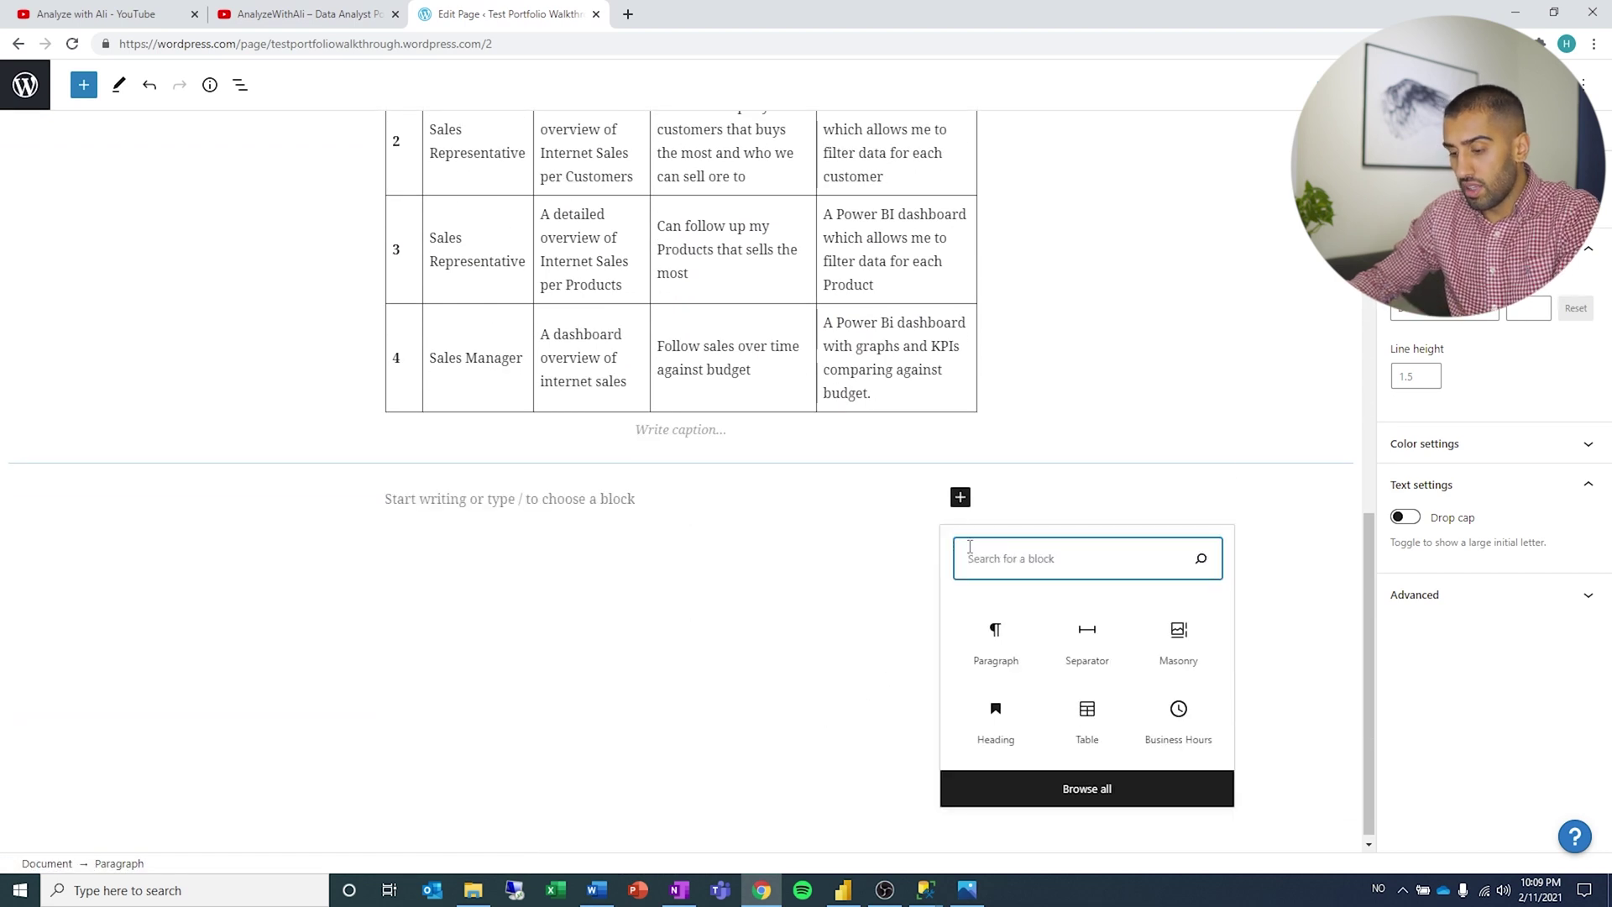
{"action": "type", "text": "he"}
{"action": "key", "text": "Return"}
{"action": "key", "text": "ctrl+v"}
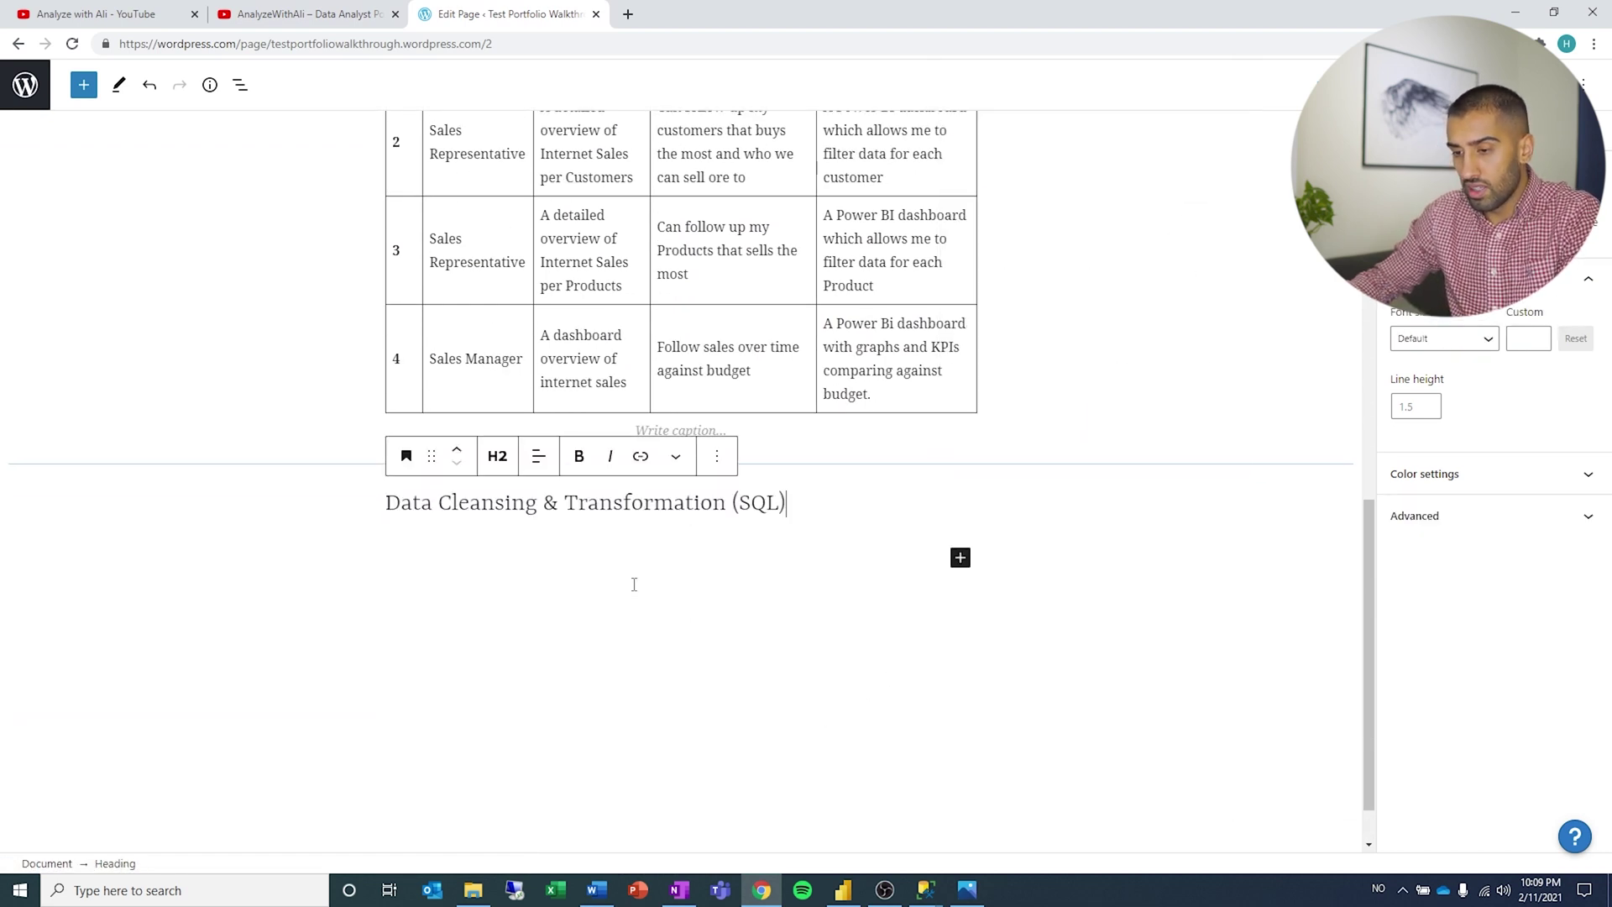
- Copy the three introductory paragraphs on data cleansing from the reference site and paste them below the Data Cleansing & Transformation (SQL) heading
{"action": "left_click", "coordinate": [583, 561]}
{"action": "left_click", "coordinate": [332, 8]}
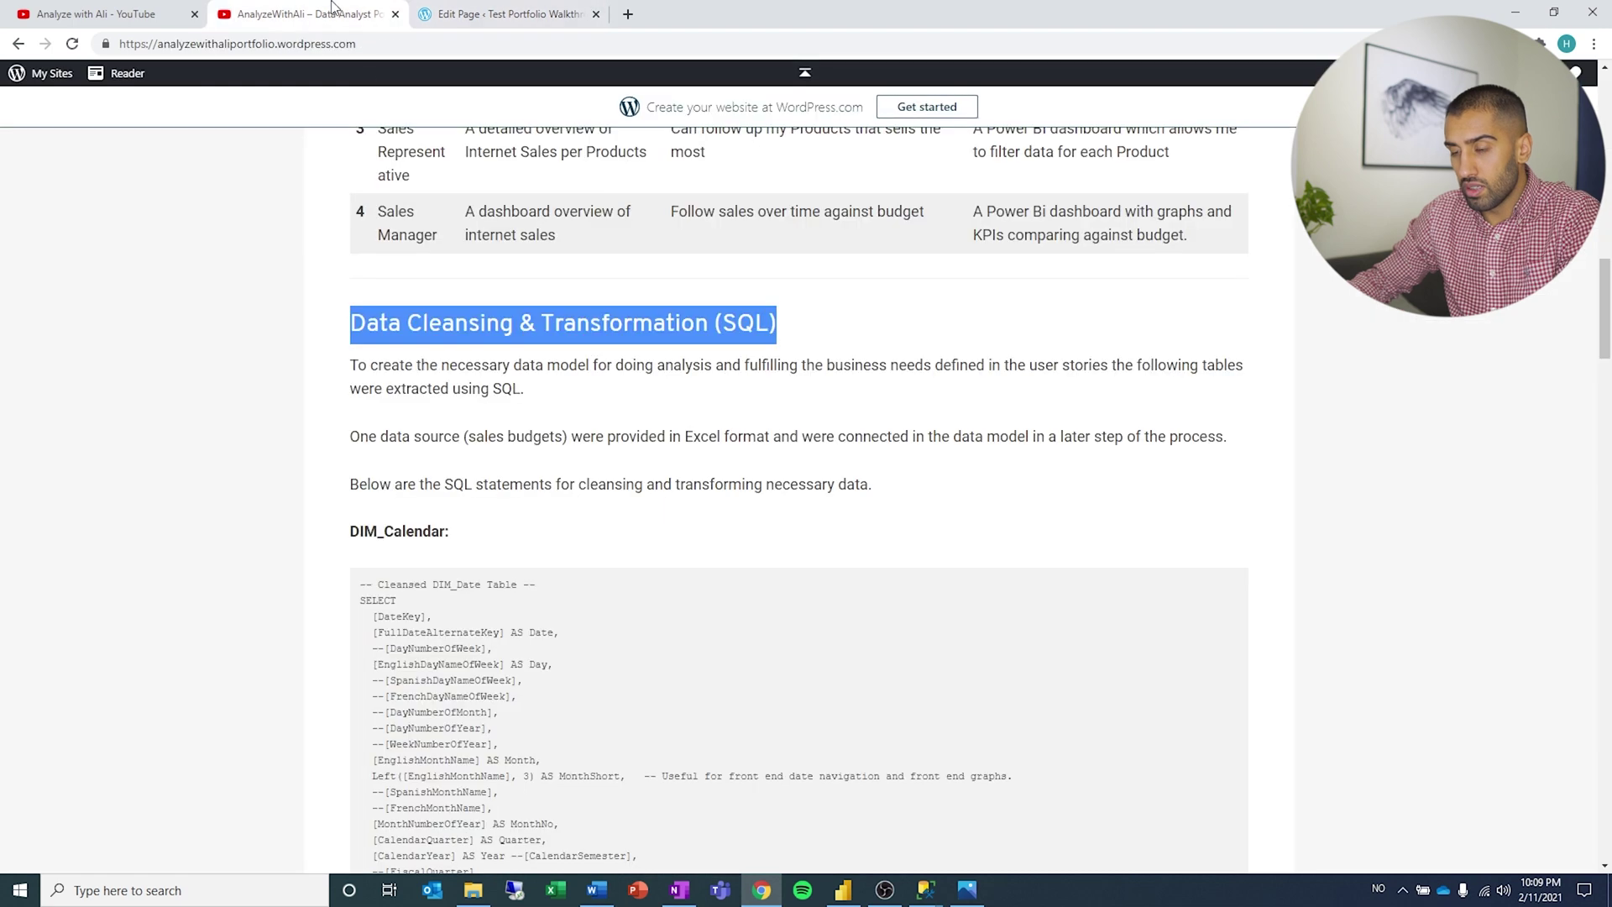
{"action": "left_click", "coordinate": [468, 510]}
{"action": "left_click_drag", "start_coordinate": [877, 487], "coordinate": [350, 367]}
{"action": "key", "text": "ctrl+Tab"}
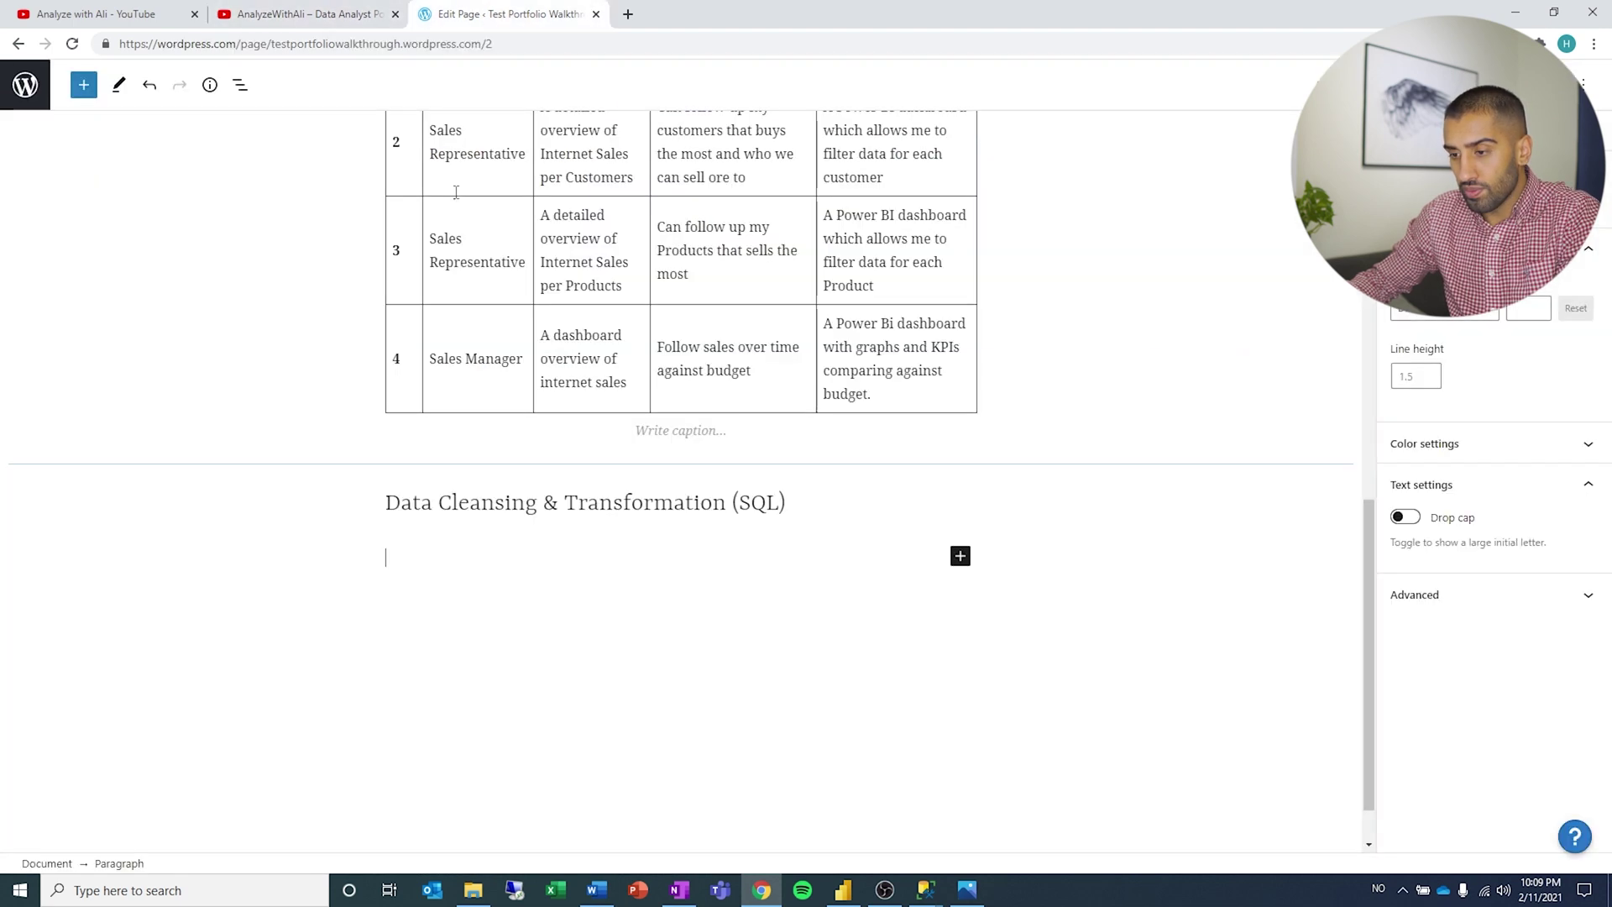
{"action": "key", "text": "ctrl+v"}
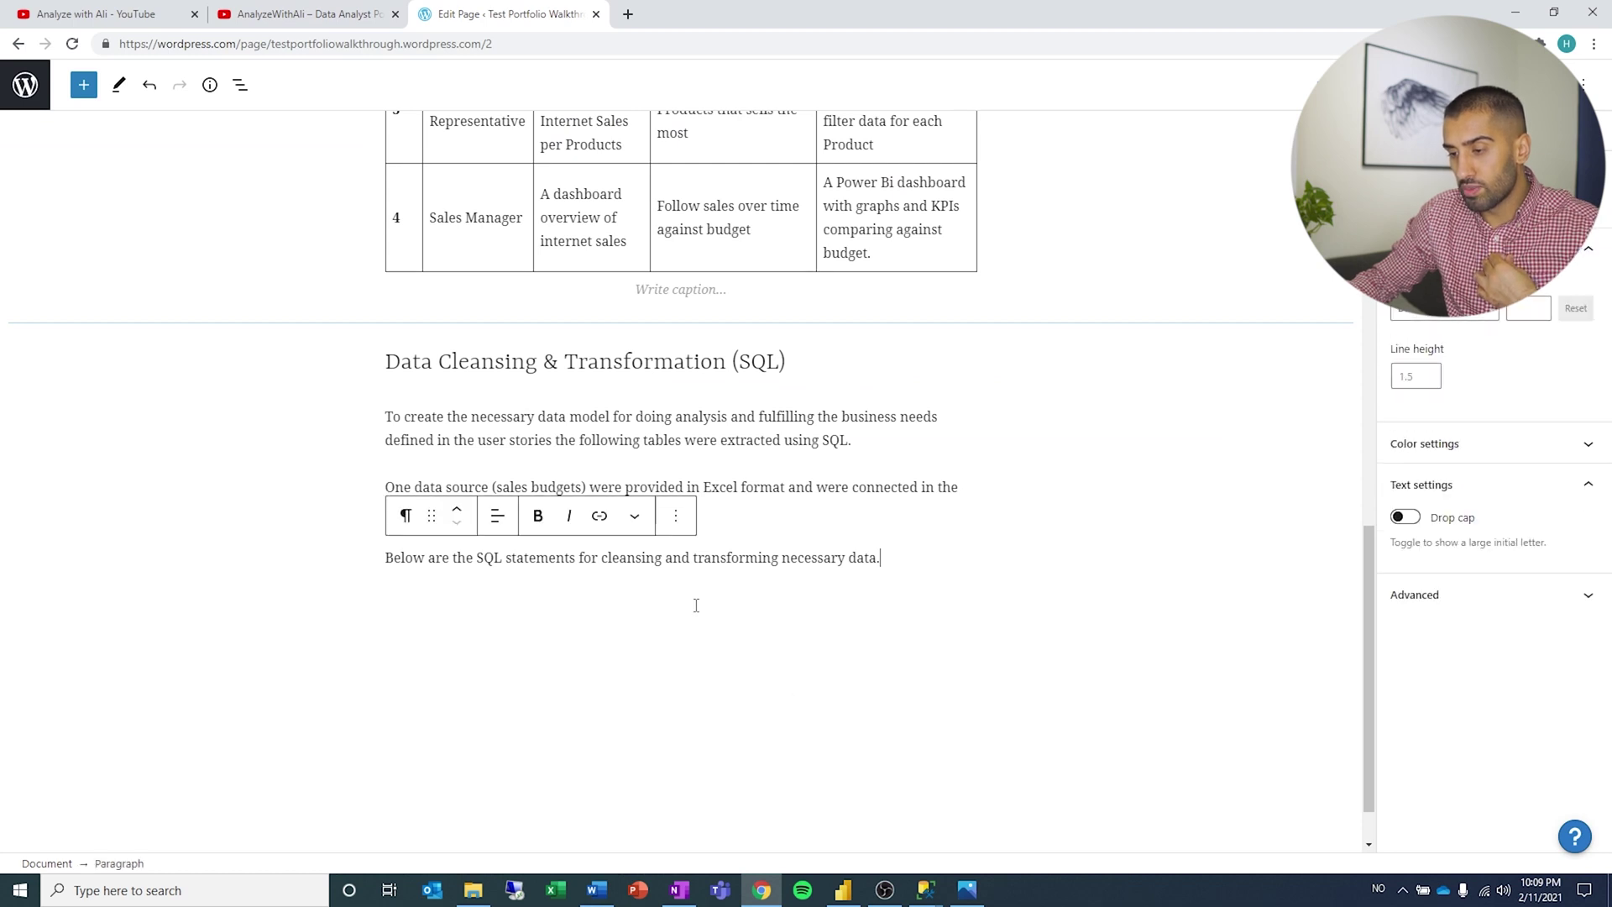
- Insert a Code block below the paragraph introducing the SQL statements
{"action": "left_click", "coordinate": [696, 604]}
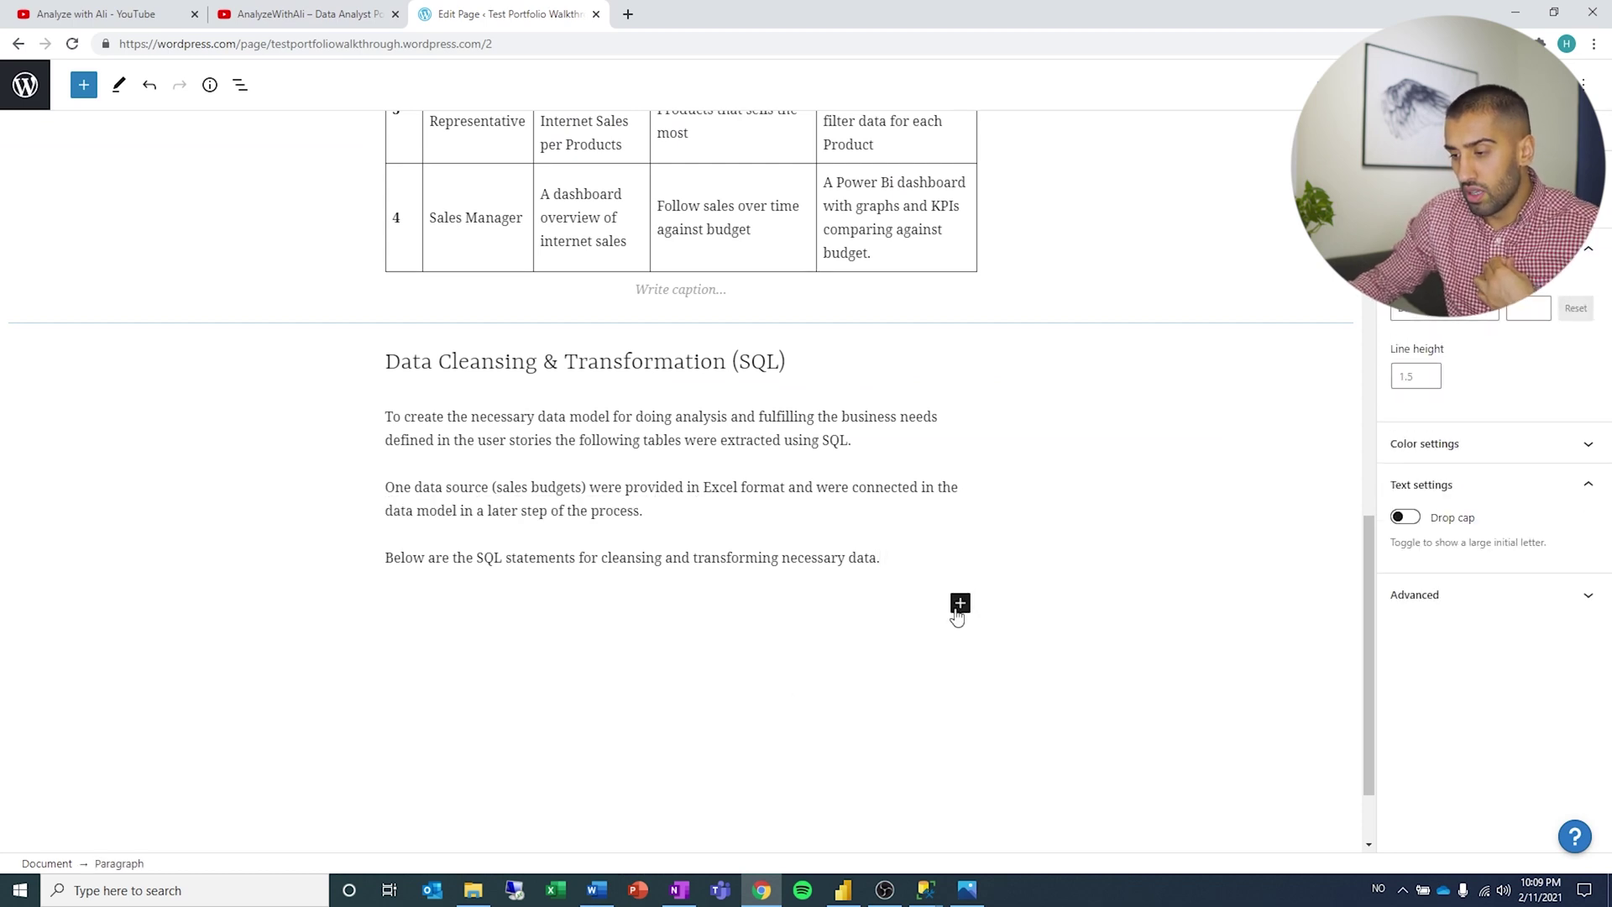
{"action": "left_click", "coordinate": [959, 604]}
{"action": "type", "text": "code"}
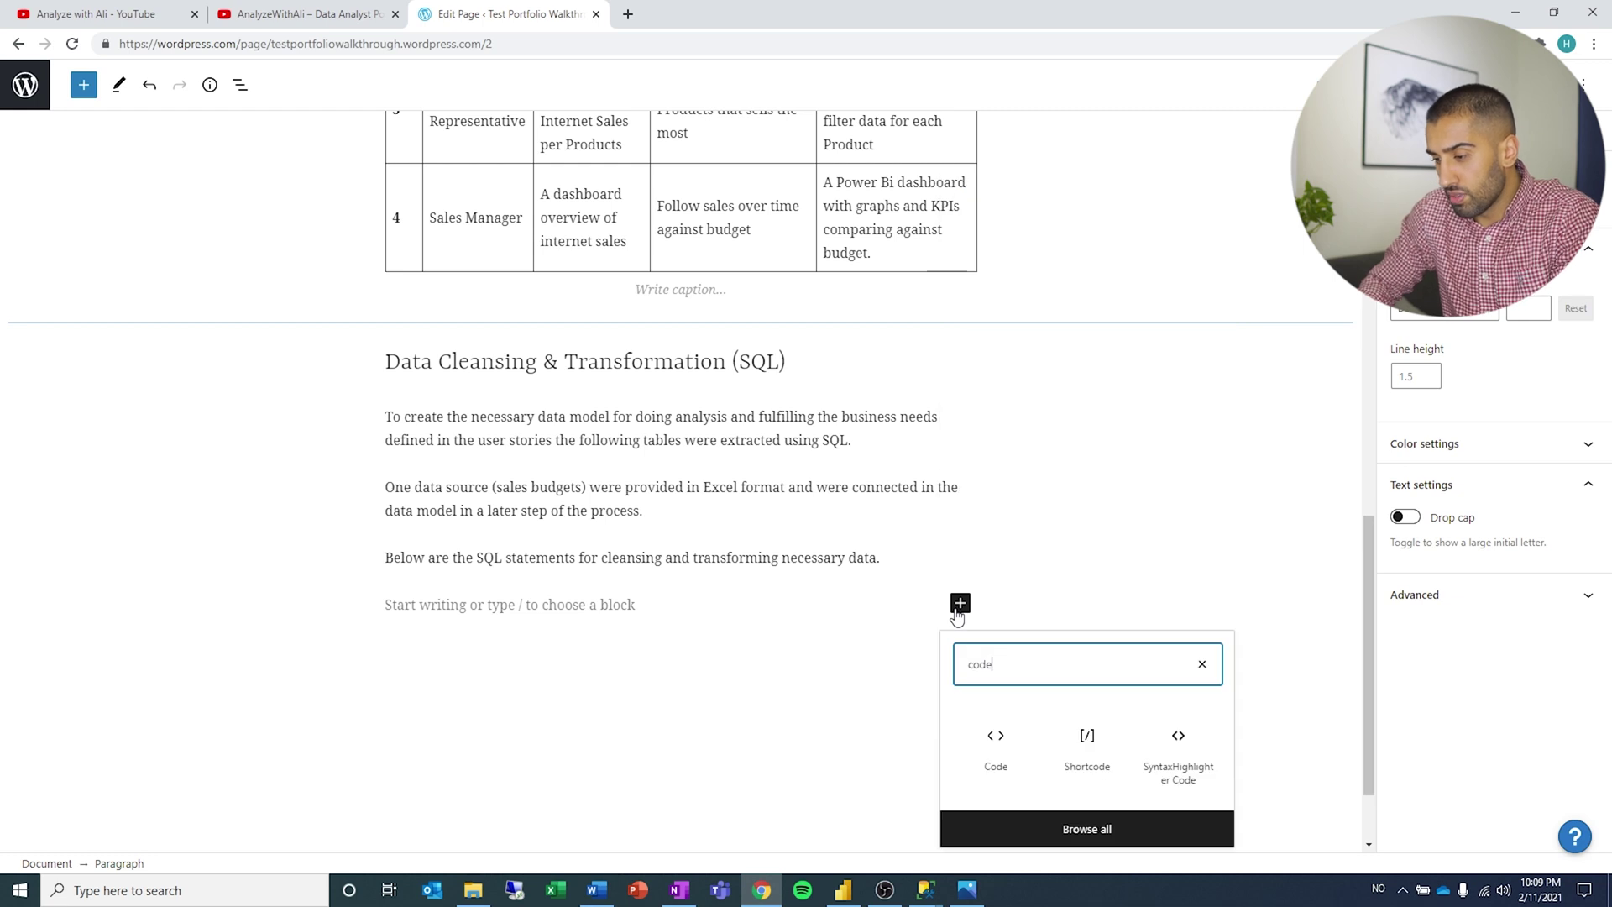
{"action": "left_click", "coordinate": [995, 738]}
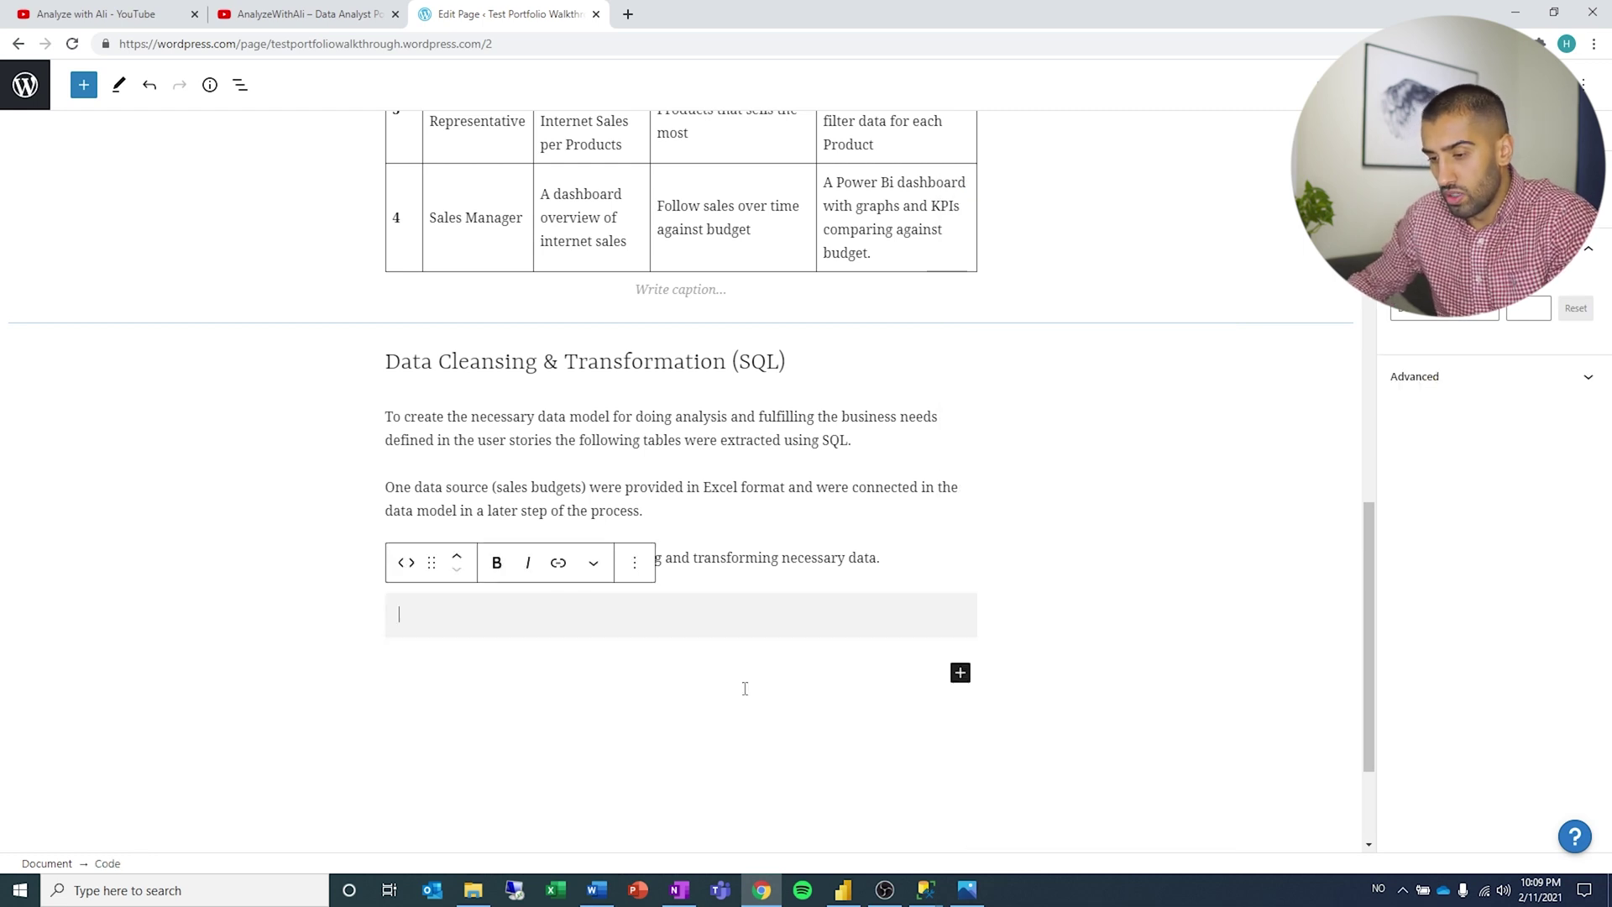
- Copy the Cleansed DIM_Date Table SQL statement from the reference site and paste it into the Code block
{"action": "left_click", "coordinate": [339, 8]}
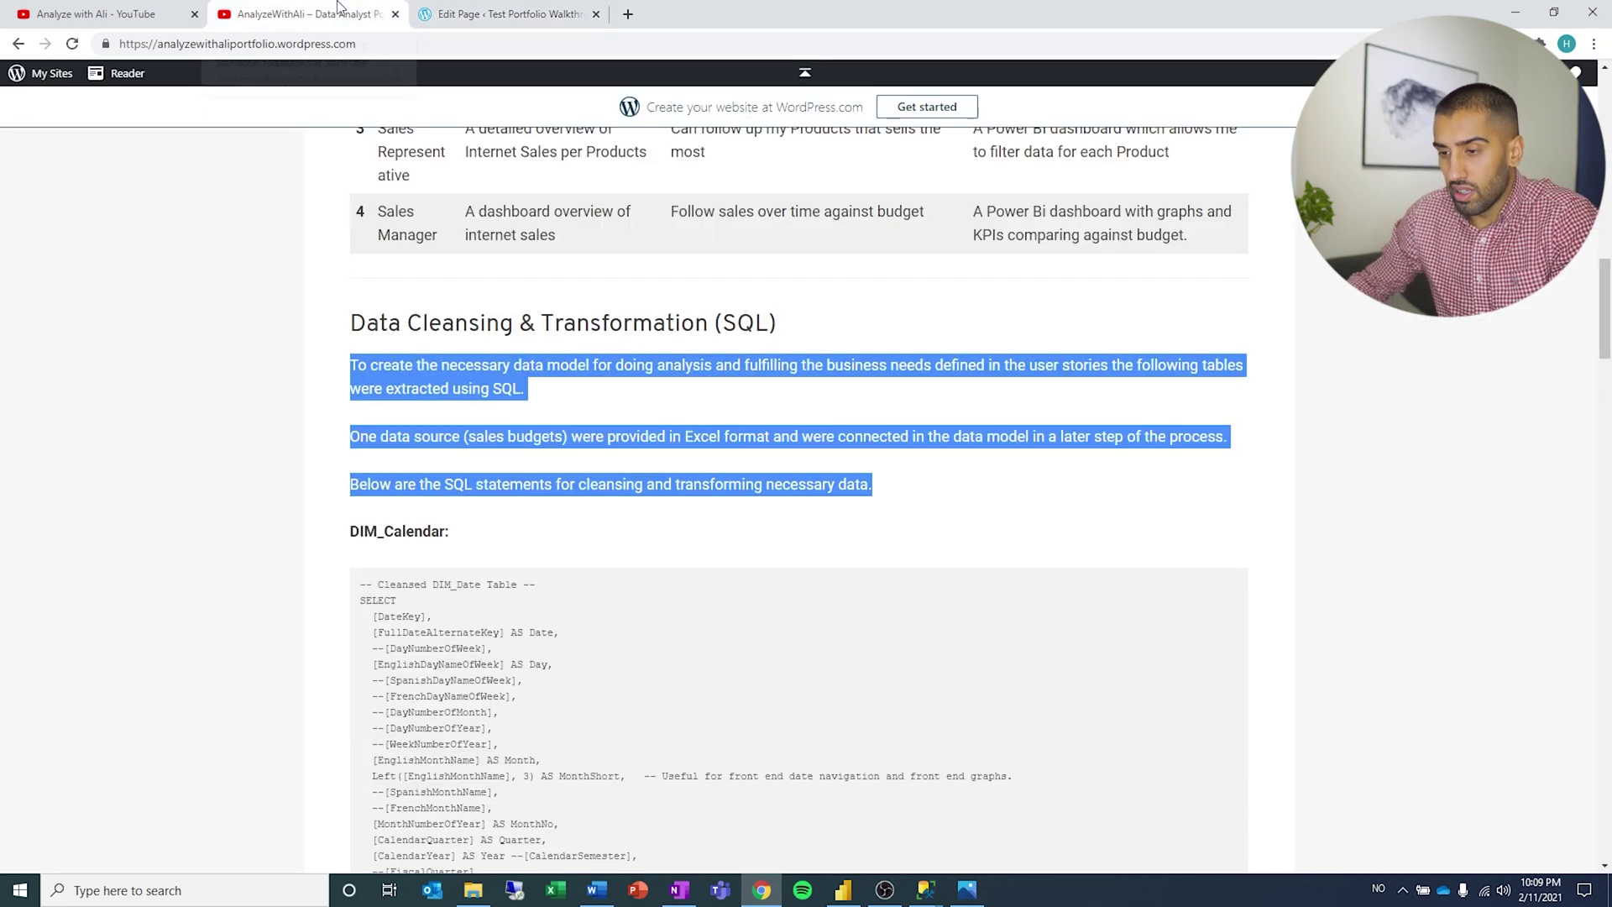
{"action": "scroll", "coordinate": [456, 344], "scroll_direction": "down", "scroll_amount": 5}
{"action": "left_click_drag", "start_coordinate": [495, 547], "coordinate": [357, 336]}
{"action": "scroll", "coordinate": [370, 370], "scroll_direction": "up", "scroll_amount": 2}
{"action": "key", "text": "ctrl+c"}
{"action": "left_click", "coordinate": [470, 14]}
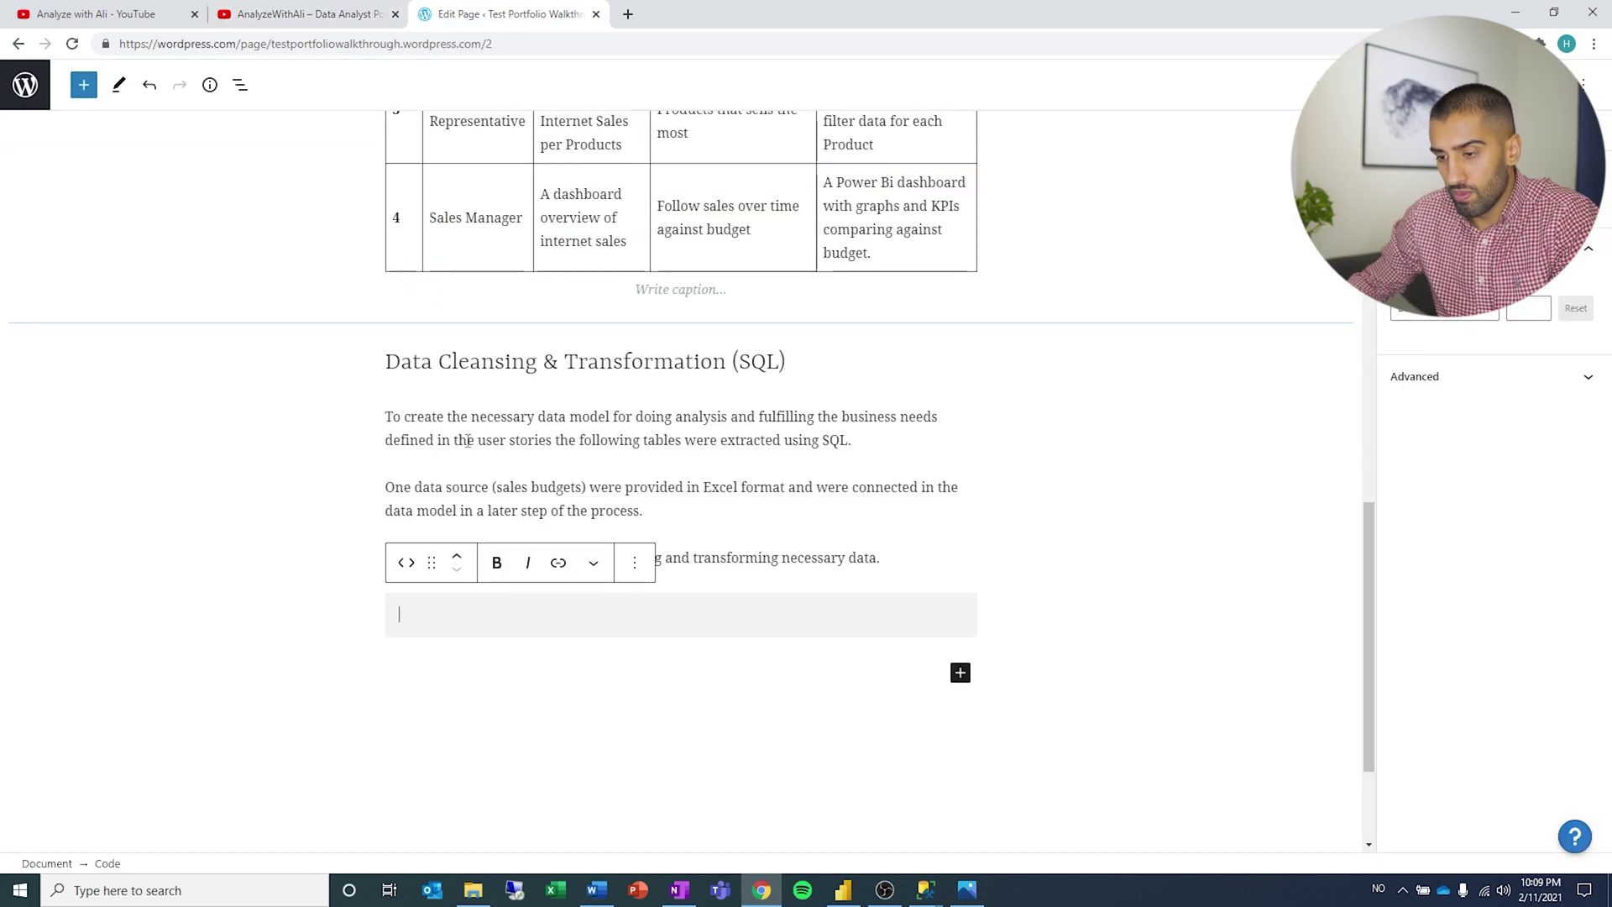
{"action": "key", "text": "ctrl+v"}
{"action": "scroll", "coordinate": [841, 471], "scroll_direction": "up", "scroll_amount": 3}
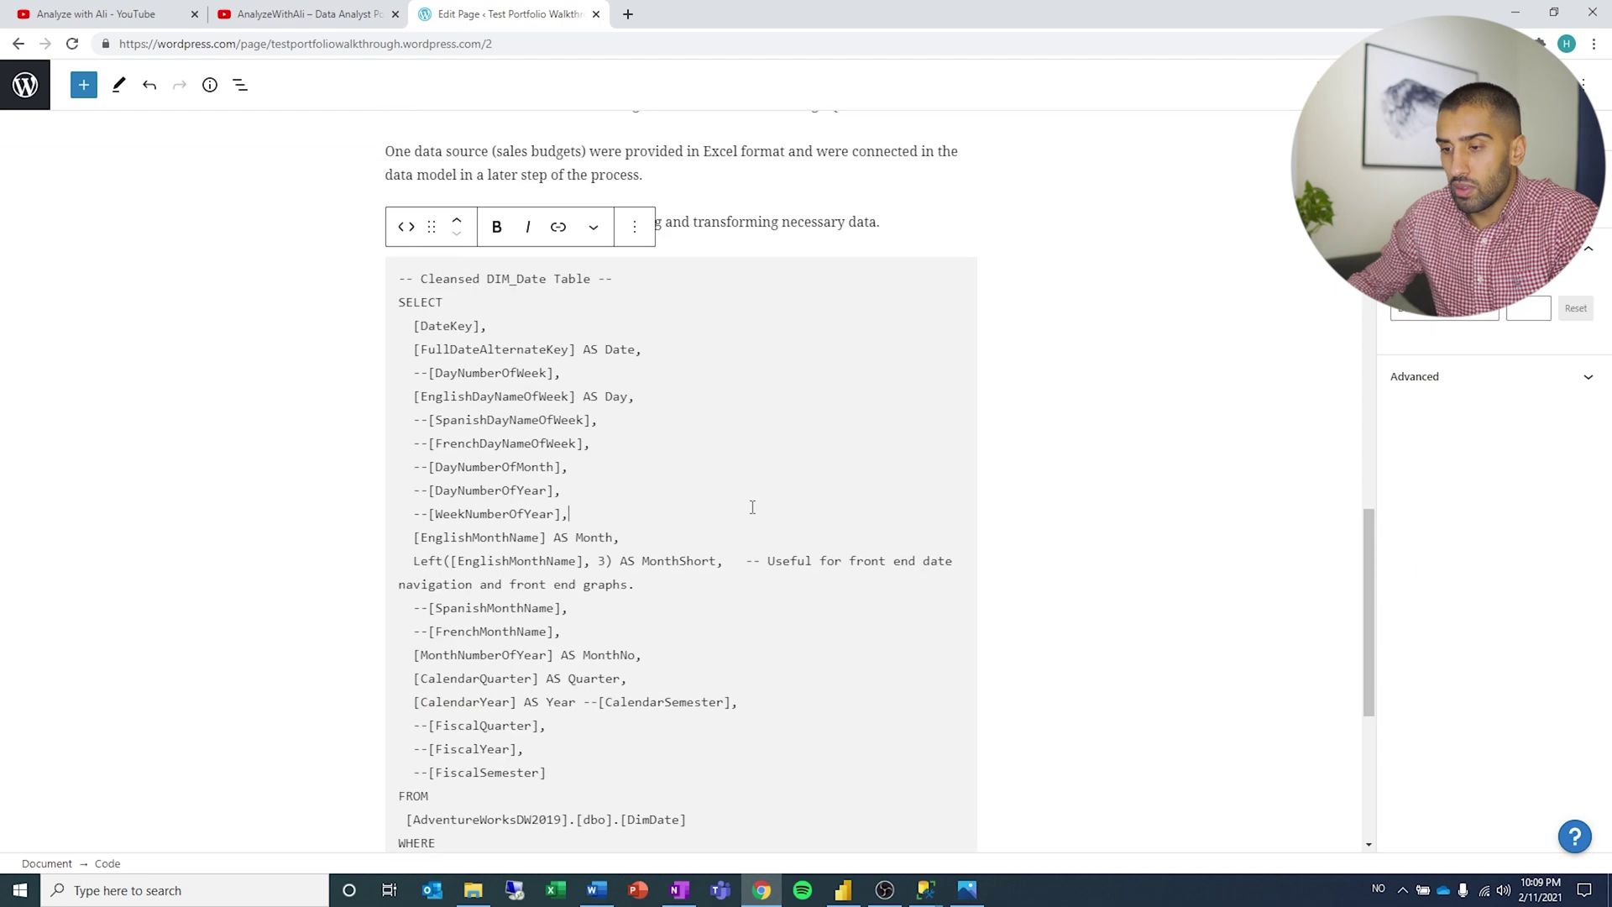
{"action": "key", "text": "ctrl+a"}
{"action": "key", "text": "ctrl+a"}
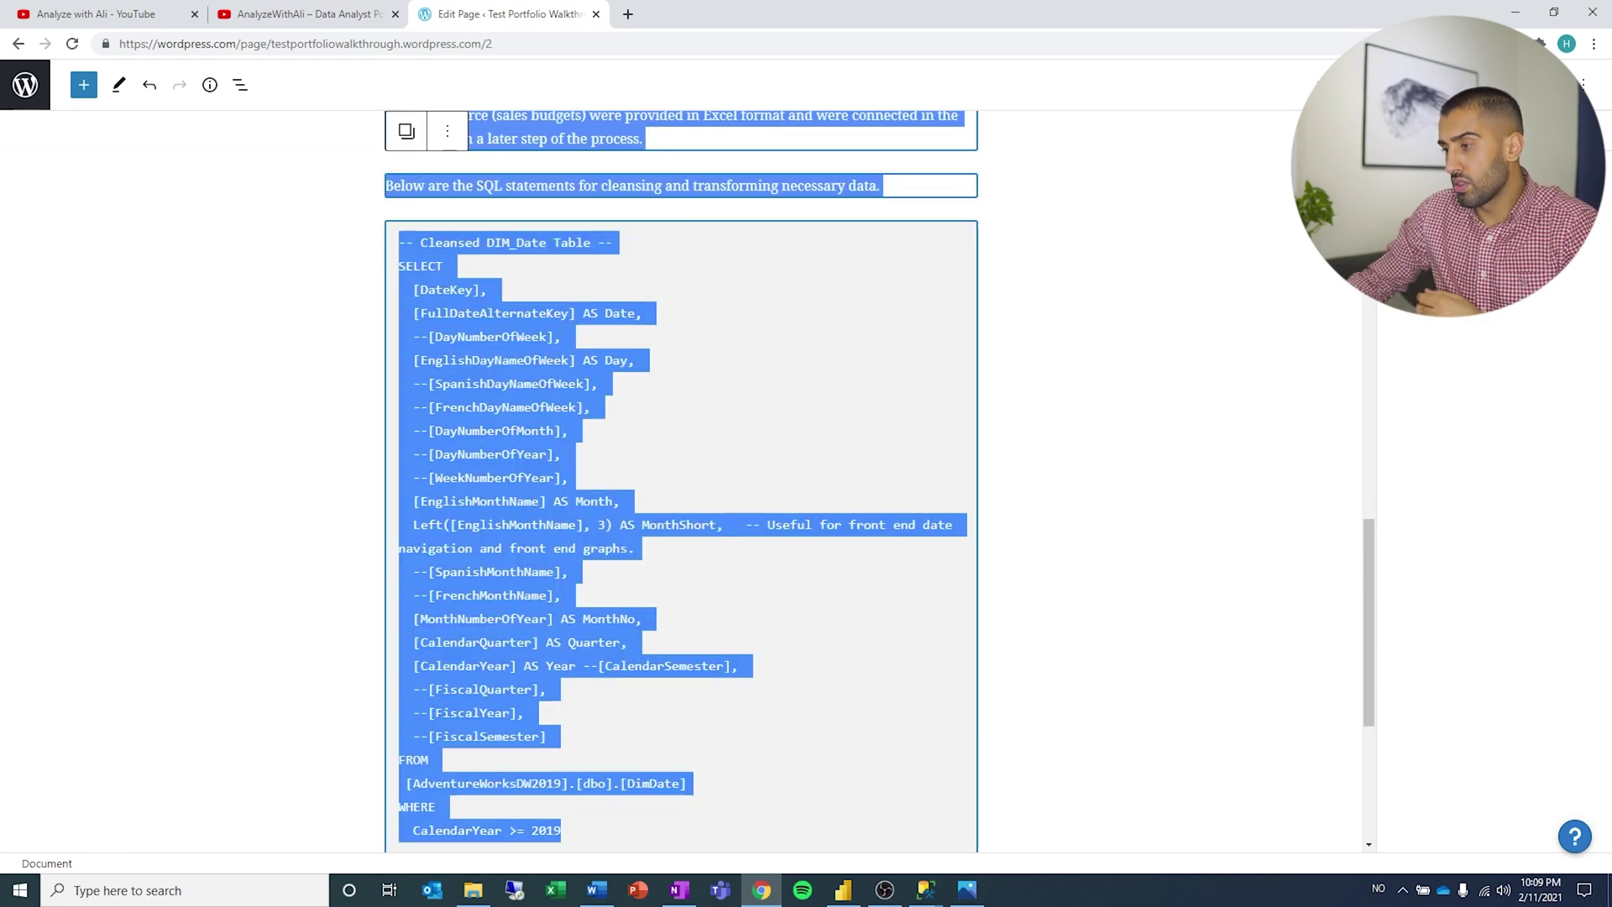
- Set the font size of the DIM_Date SQL Code block to Small
{"action": "left_click", "coordinate": [730, 454]}
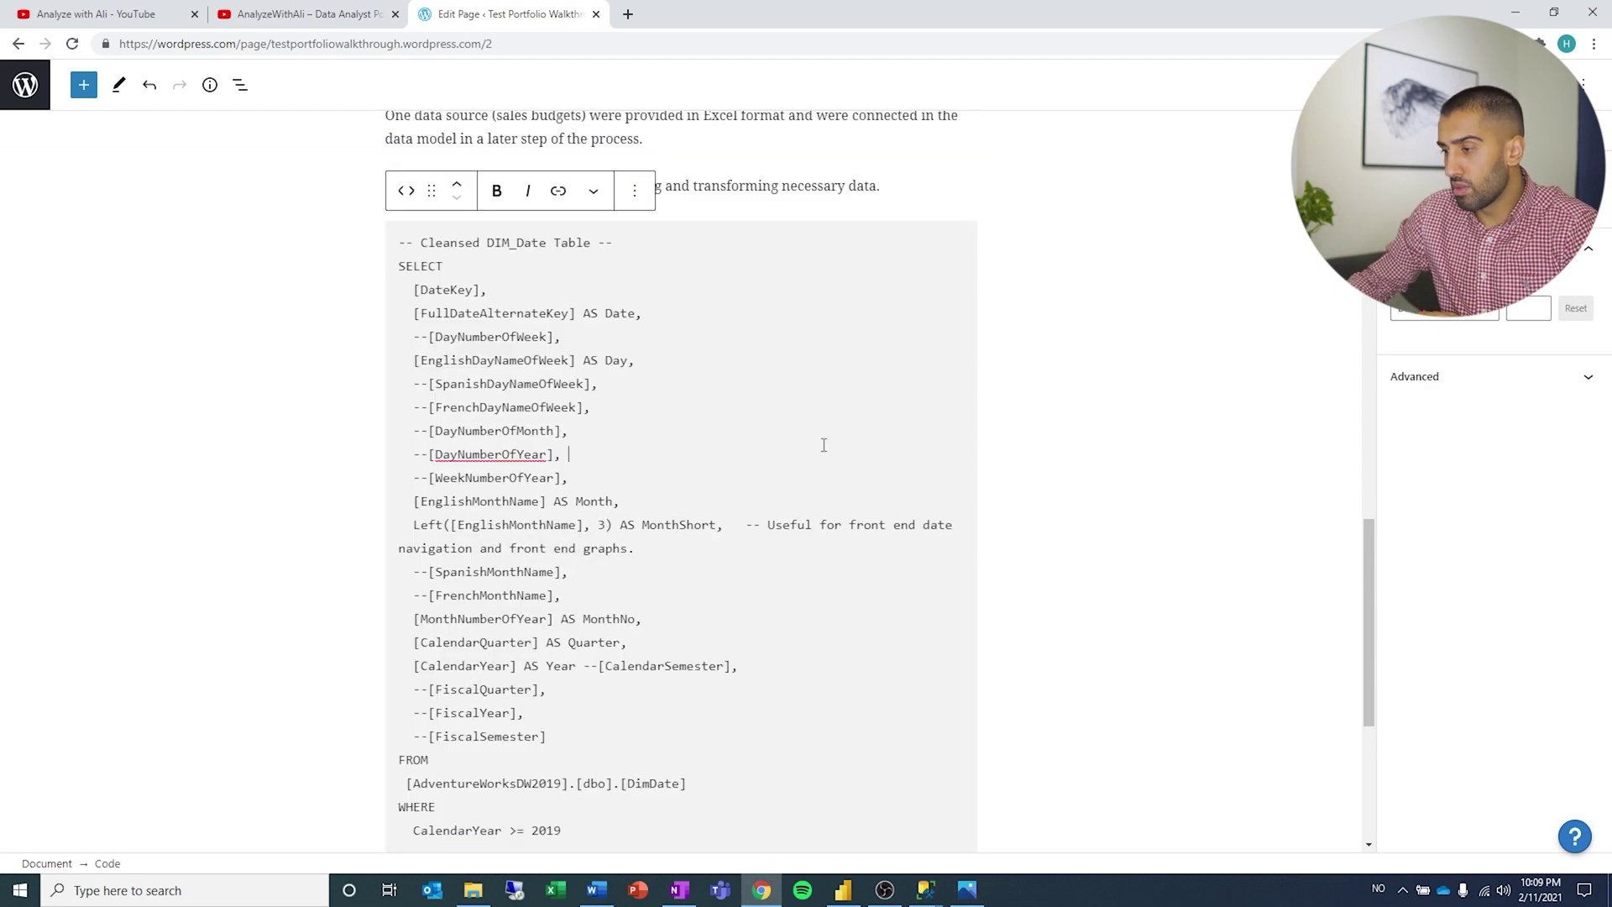
{"action": "left_click", "coordinate": [1485, 319]}
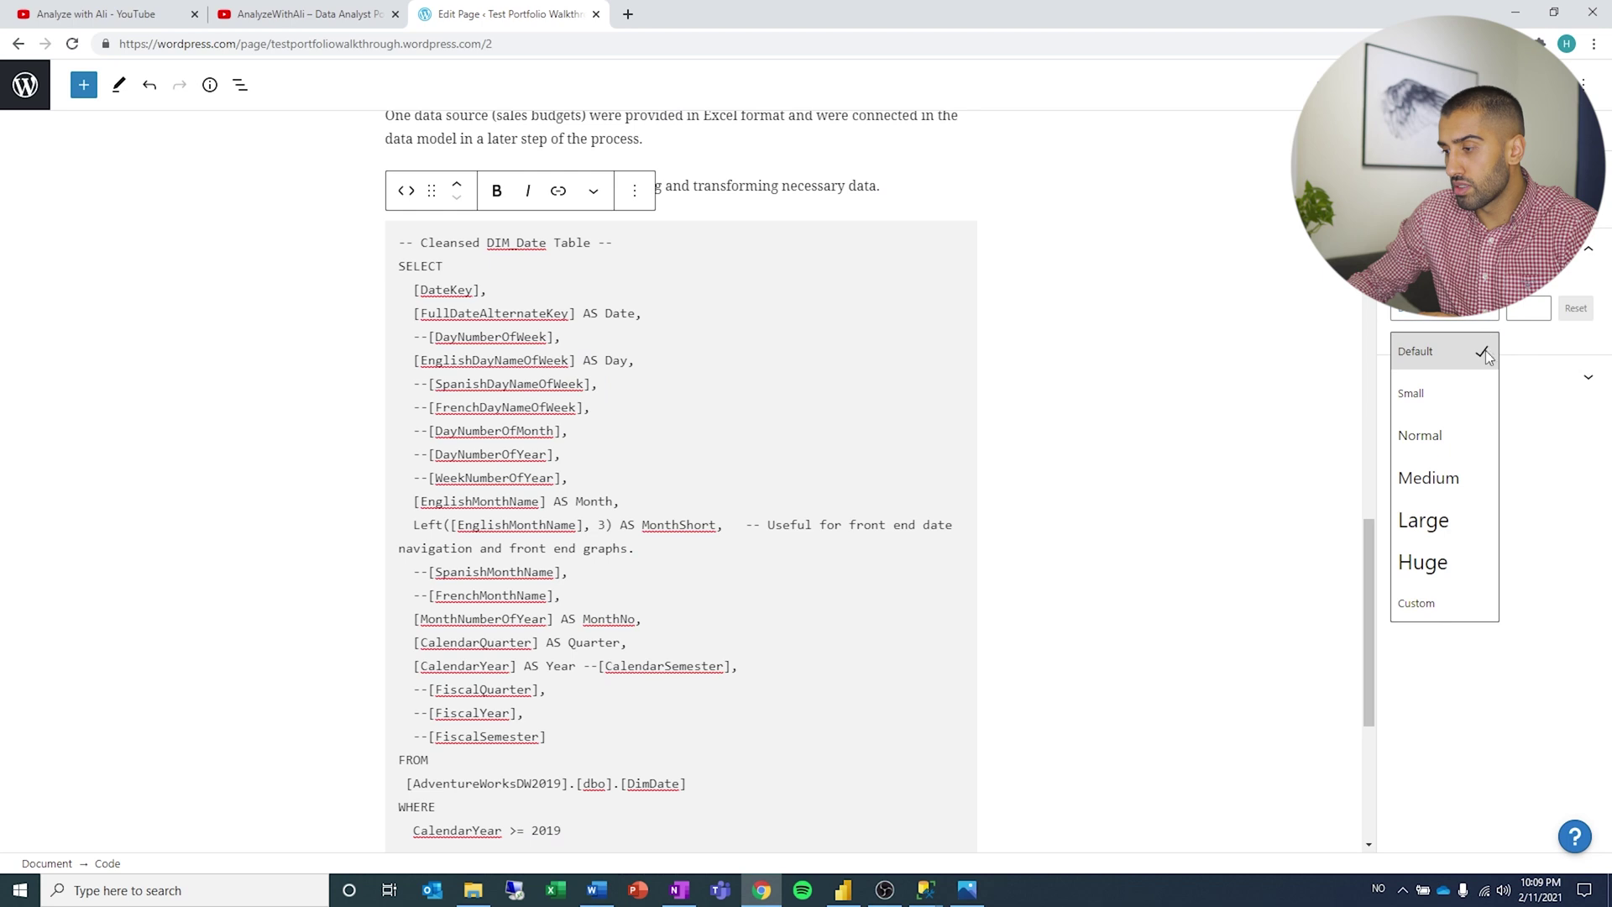
{"action": "left_click", "coordinate": [1443, 394]}
{"action": "left_click", "coordinate": [1024, 495]}
- Review the homepage's user stories and SQL sections, and check which section follows the SQL statements on the AnalyzeWithAli reference site
{"action": "scroll", "coordinate": [1024, 495], "scroll_direction": "up", "scroll_amount": 2}
{"action": "scroll", "coordinate": [1024, 496], "scroll_direction": "up", "scroll_amount": 5}
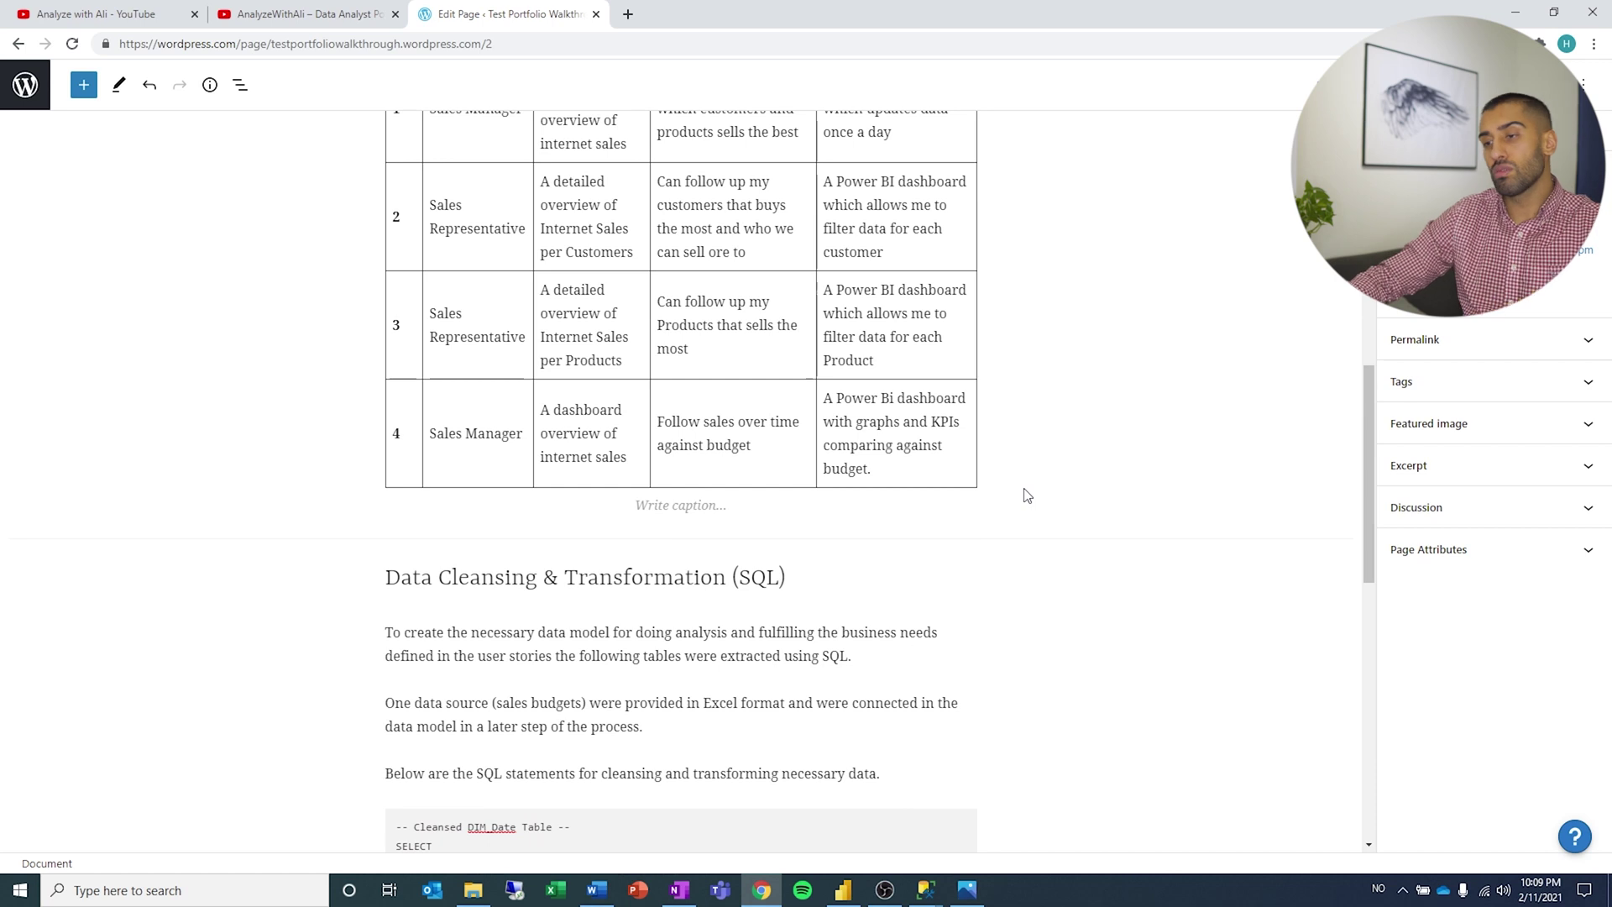
{"action": "scroll", "coordinate": [1025, 495], "scroll_direction": "up", "scroll_amount": 2}
{"action": "scroll", "coordinate": [1026, 495], "scroll_direction": "down", "scroll_amount": 2}
{"action": "scroll", "coordinate": [1026, 496], "scroll_direction": "up", "scroll_amount": 4}
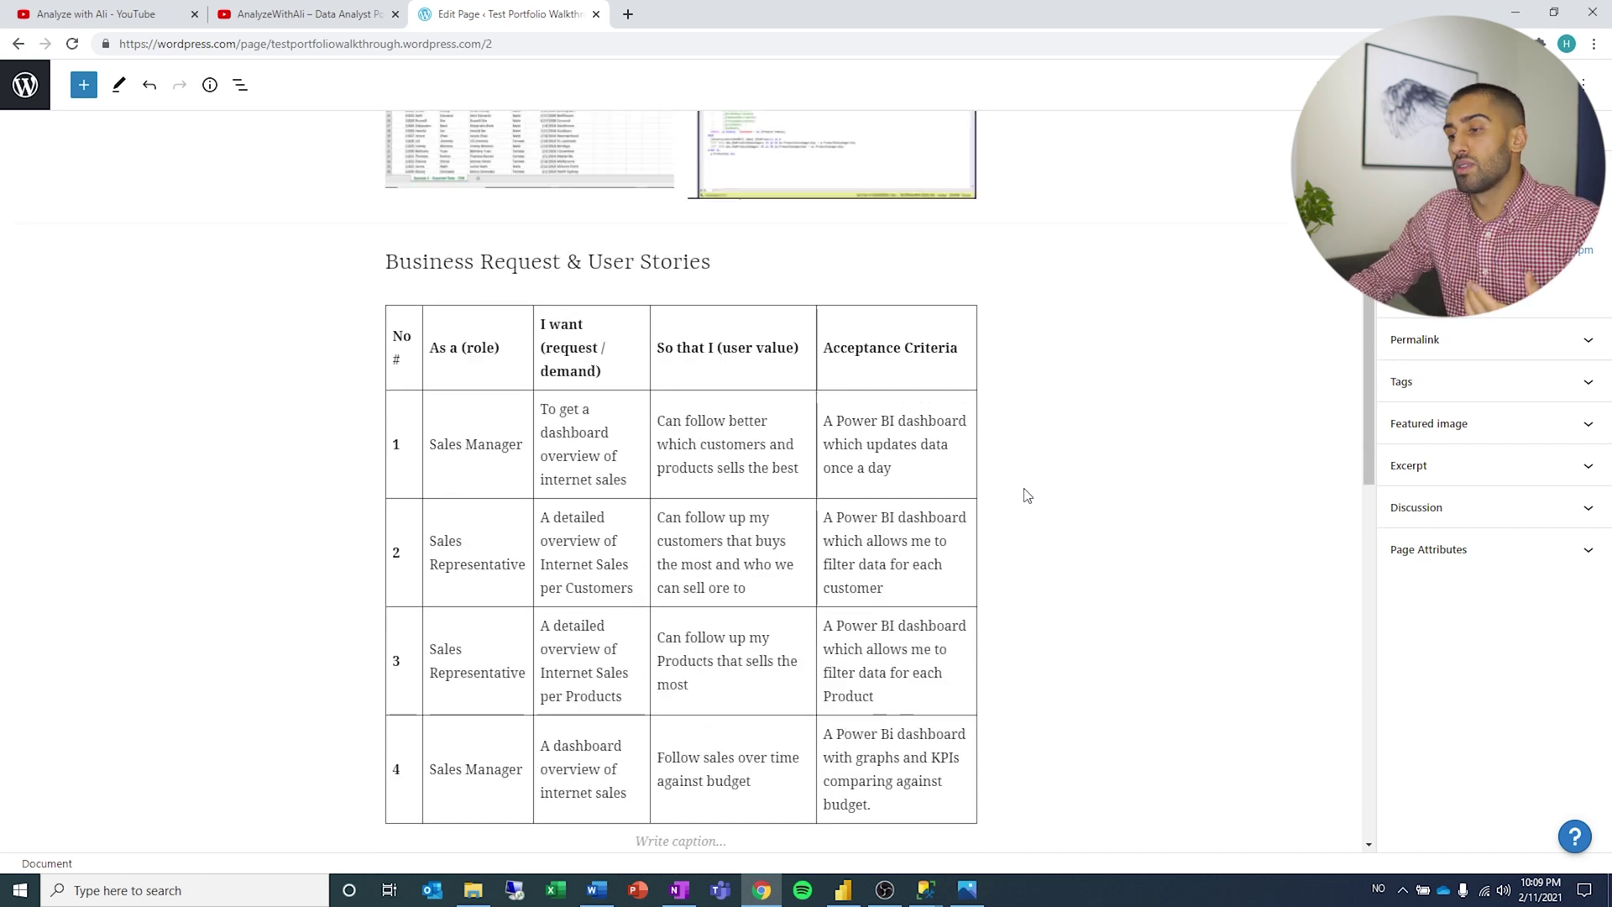
{"action": "scroll", "coordinate": [944, 493], "scroll_direction": "down", "scroll_amount": 2}
{"action": "scroll", "coordinate": [943, 492], "scroll_direction": "down", "scroll_amount": 10}
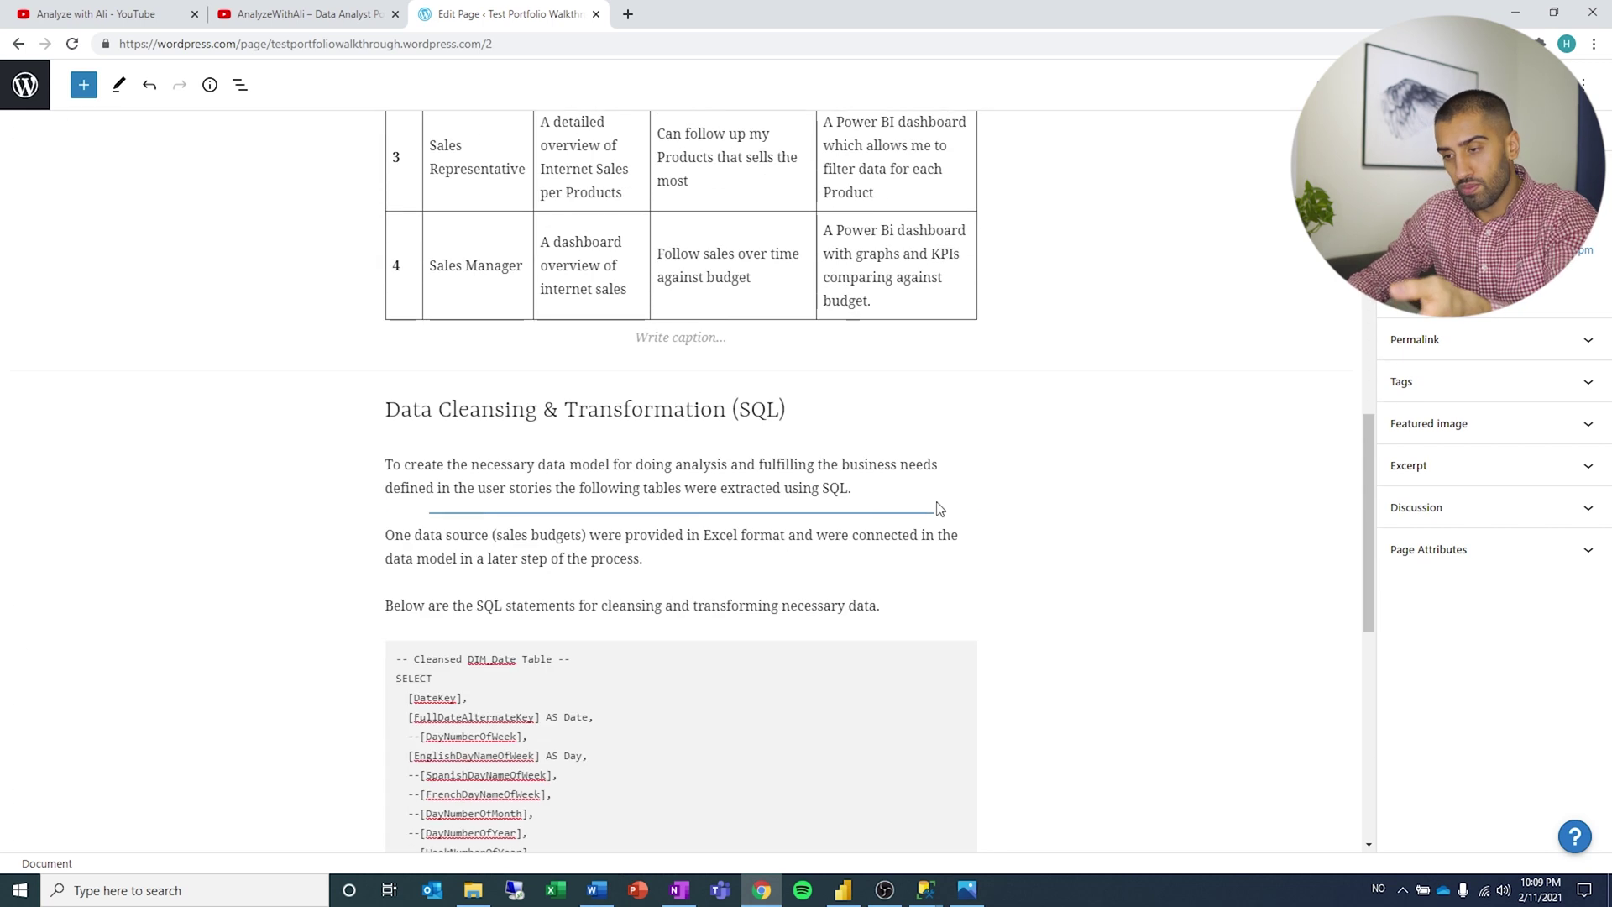
{"action": "left_click", "coordinate": [311, 14]}
{"action": "left_click", "coordinate": [787, 466]}
{"action": "scroll", "coordinate": [787, 467], "scroll_direction": "down", "scroll_amount": 16}
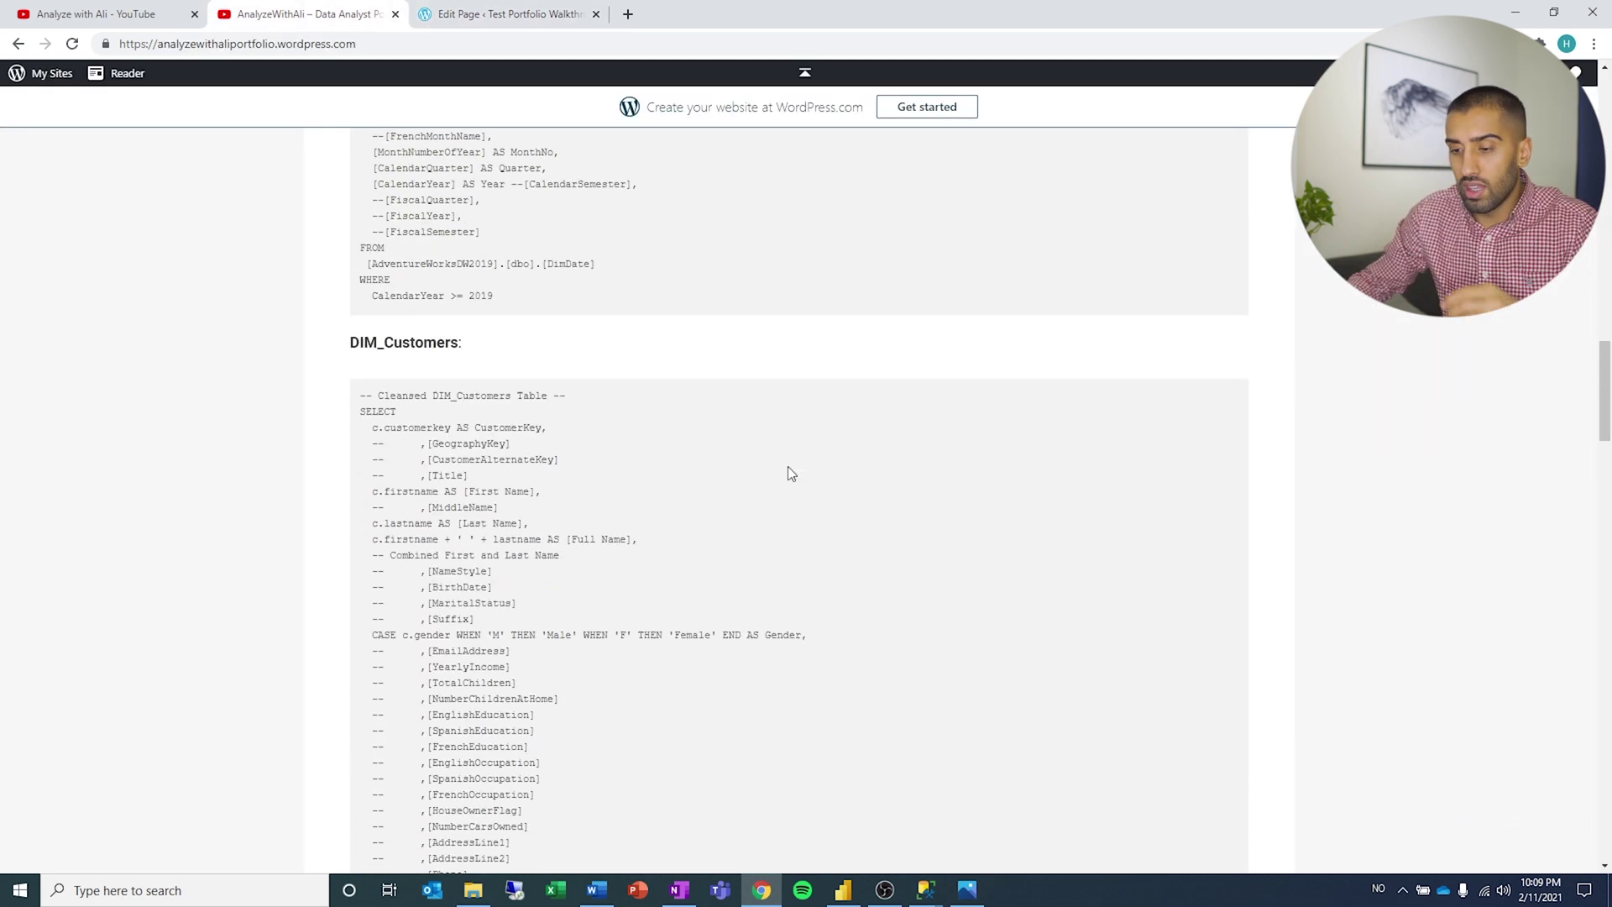
{"action": "scroll", "coordinate": [788, 467], "scroll_direction": "down", "scroll_amount": 18}
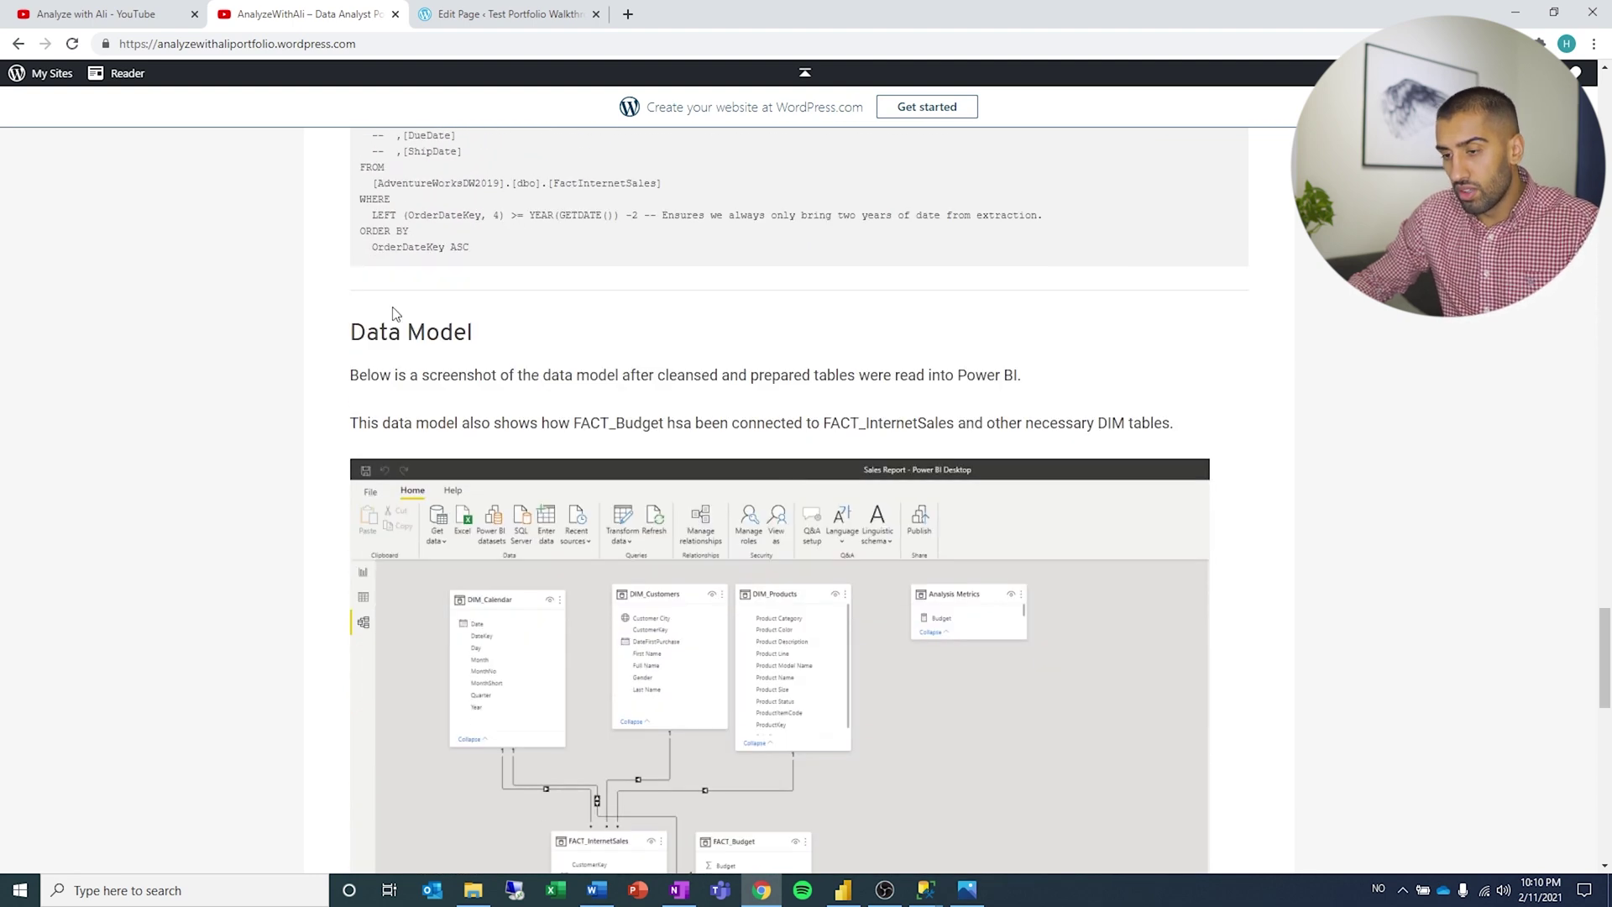
- Insert a separator below the SQL Code block on the portfolio page and give it the Wide Line style
{"action": "left_click", "coordinate": [495, 14]}
{"action": "scroll", "coordinate": [748, 453], "scroll_direction": "up", "scroll_amount": 4}
{"action": "scroll", "coordinate": [789, 618], "scroll_direction": "down", "scroll_amount": 1}
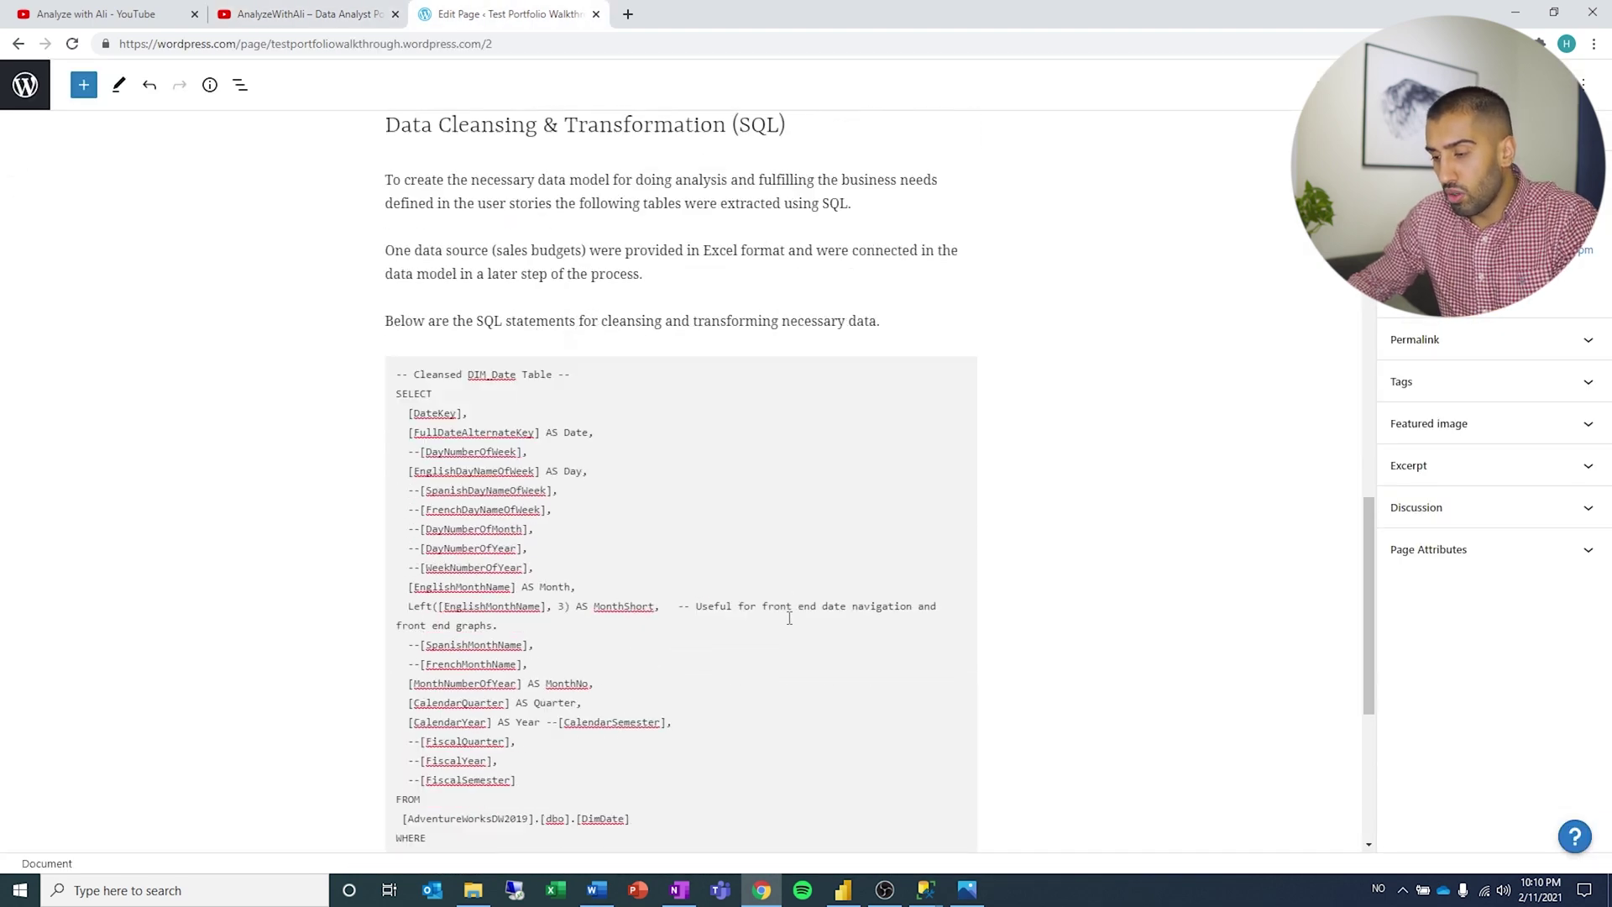
{"action": "scroll", "coordinate": [789, 618], "scroll_direction": "down", "scroll_amount": 3}
{"action": "left_click", "coordinate": [960, 608]}
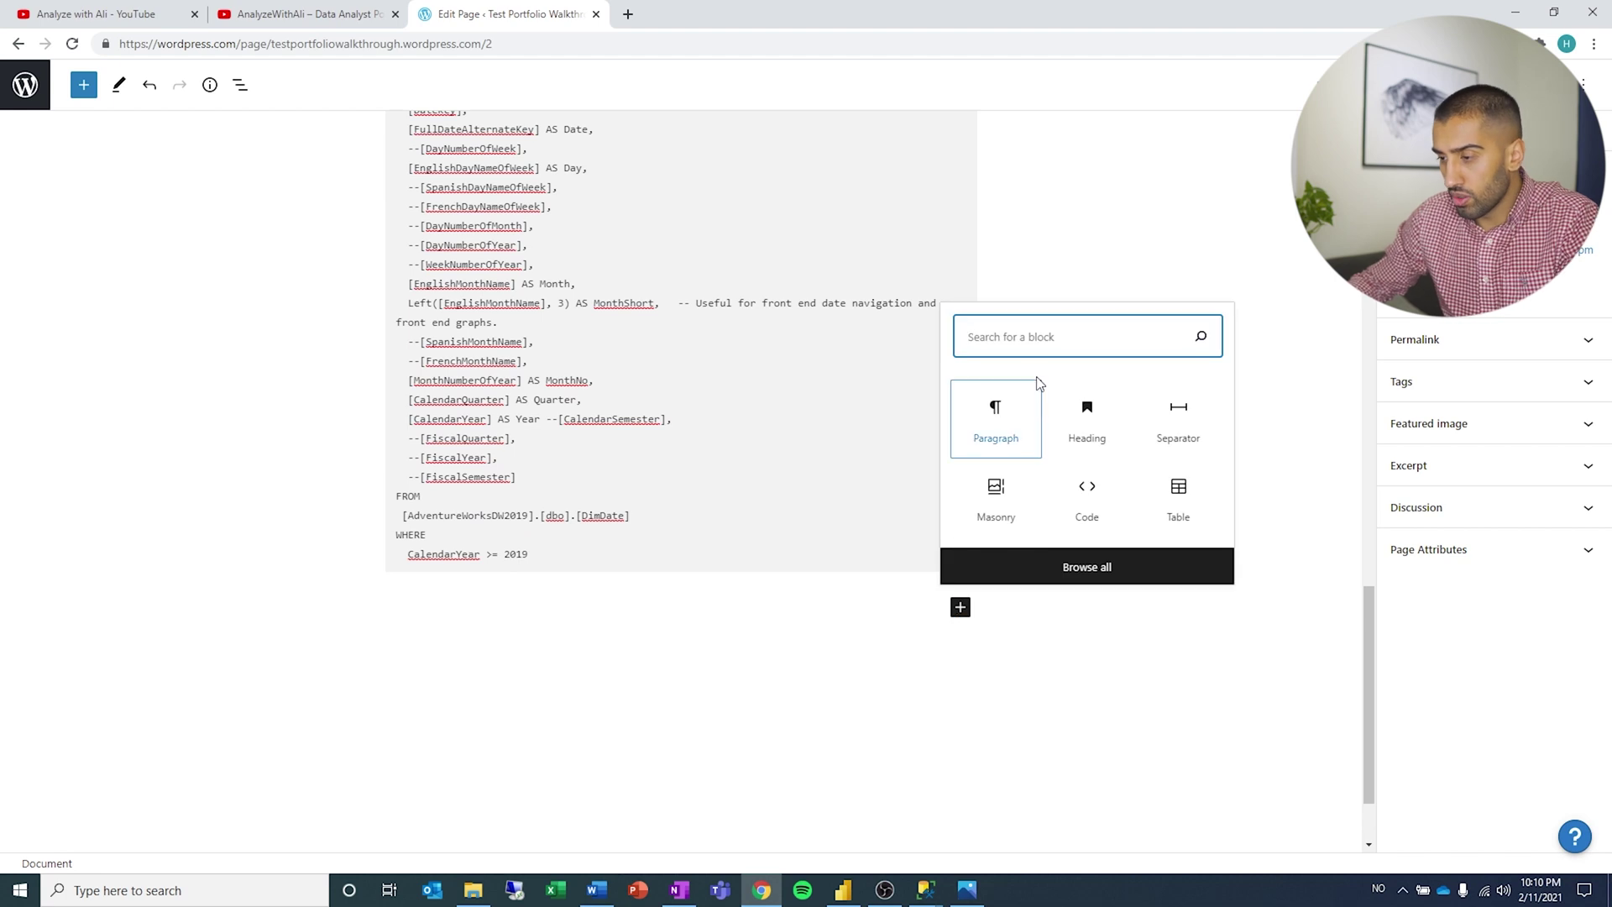
{"action": "left_click", "coordinate": [1184, 413]}
{"action": "left_click", "coordinate": [661, 573]}
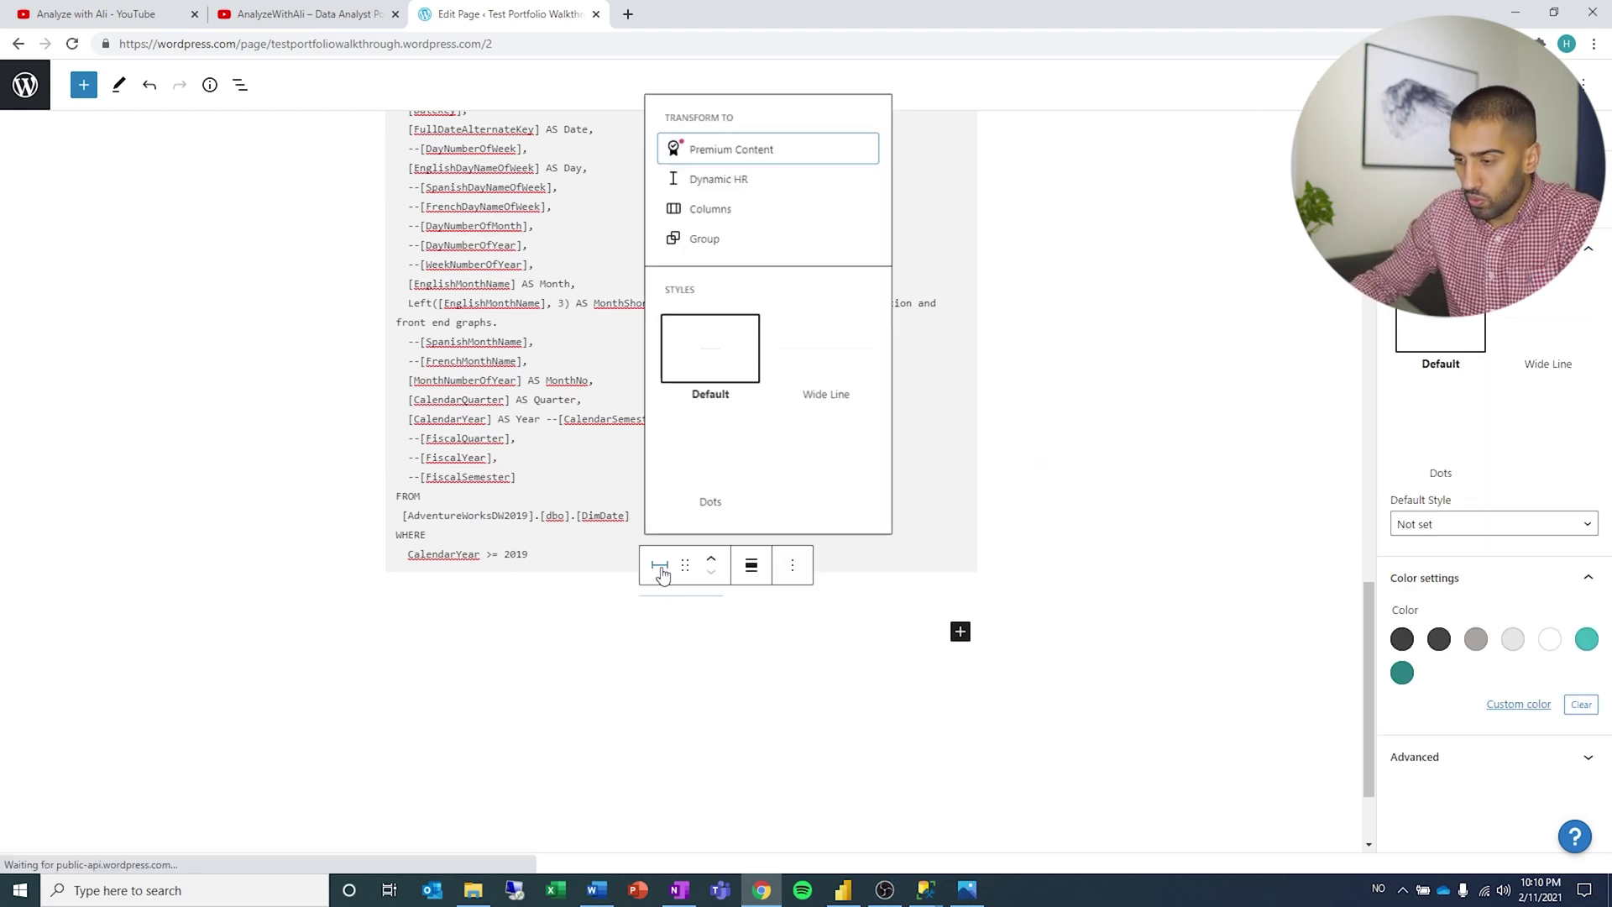
{"action": "left_click", "coordinate": [820, 329]}
- Add the heading Data Model below the new separator
{"action": "left_click", "coordinate": [960, 632]}
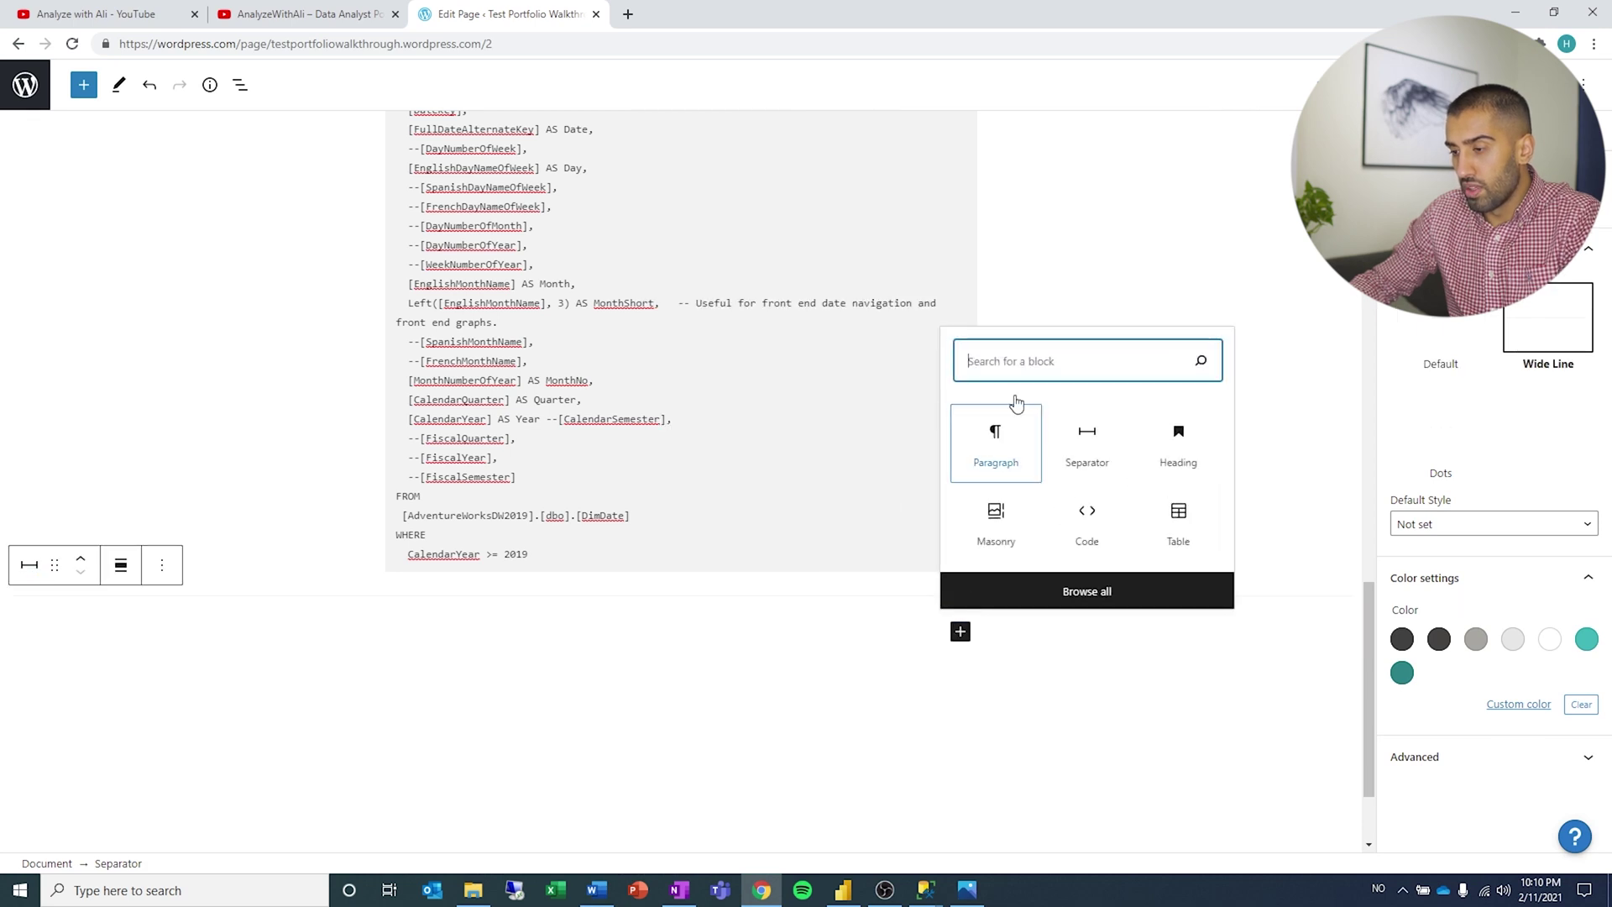
{"action": "type", "text": "he"}
{"action": "left_click", "coordinate": [1004, 267]}
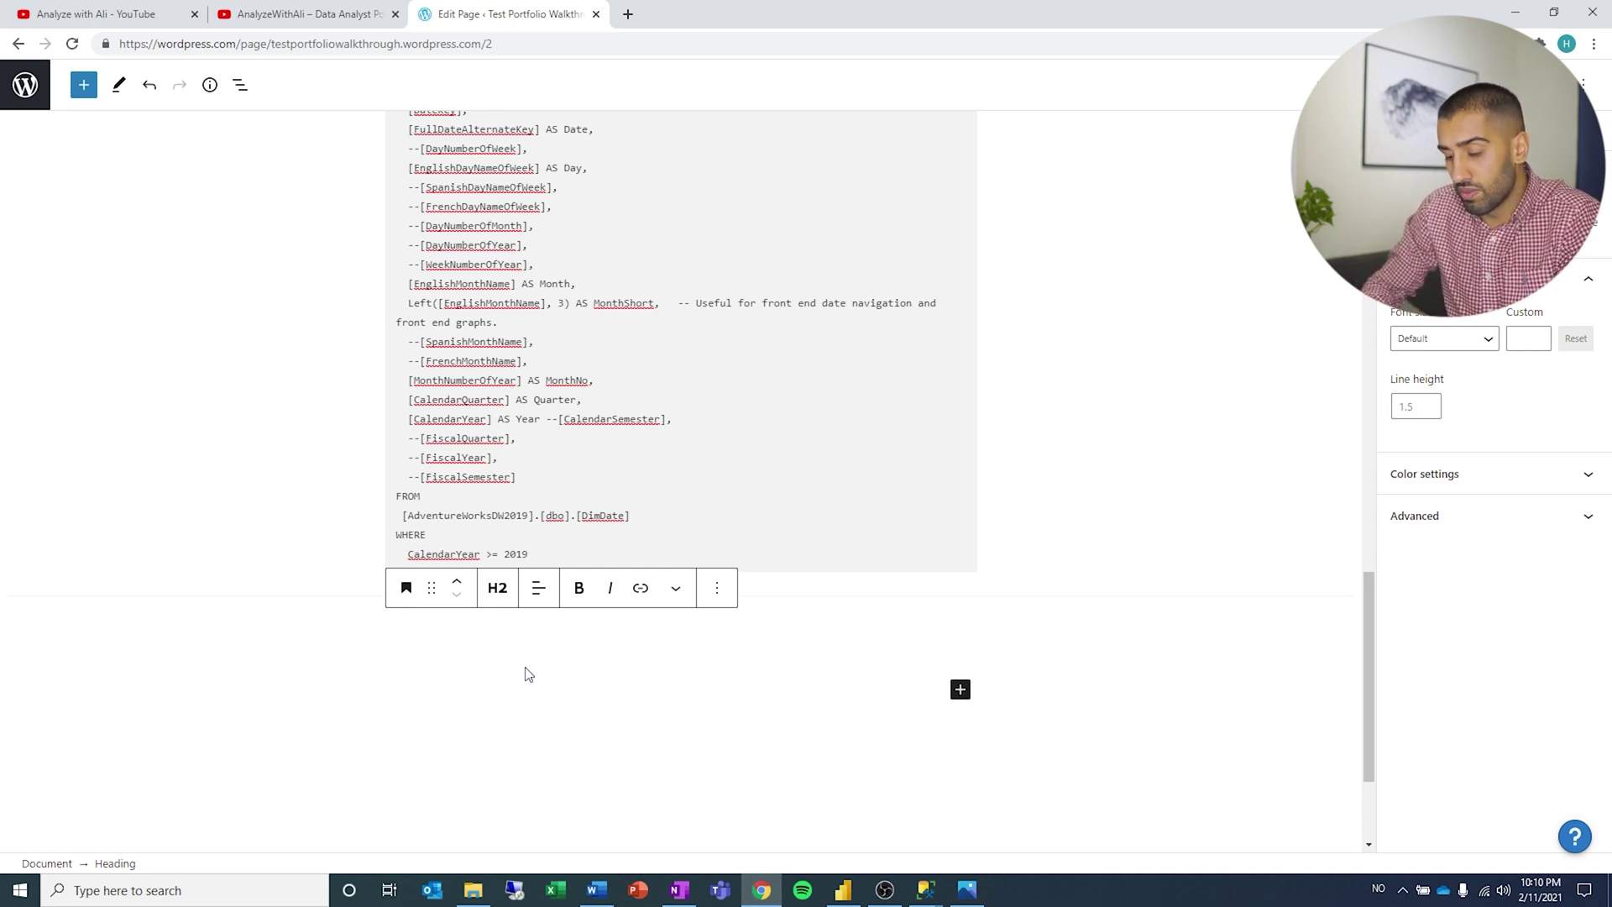
{"action": "type", "text": "Data Model"}
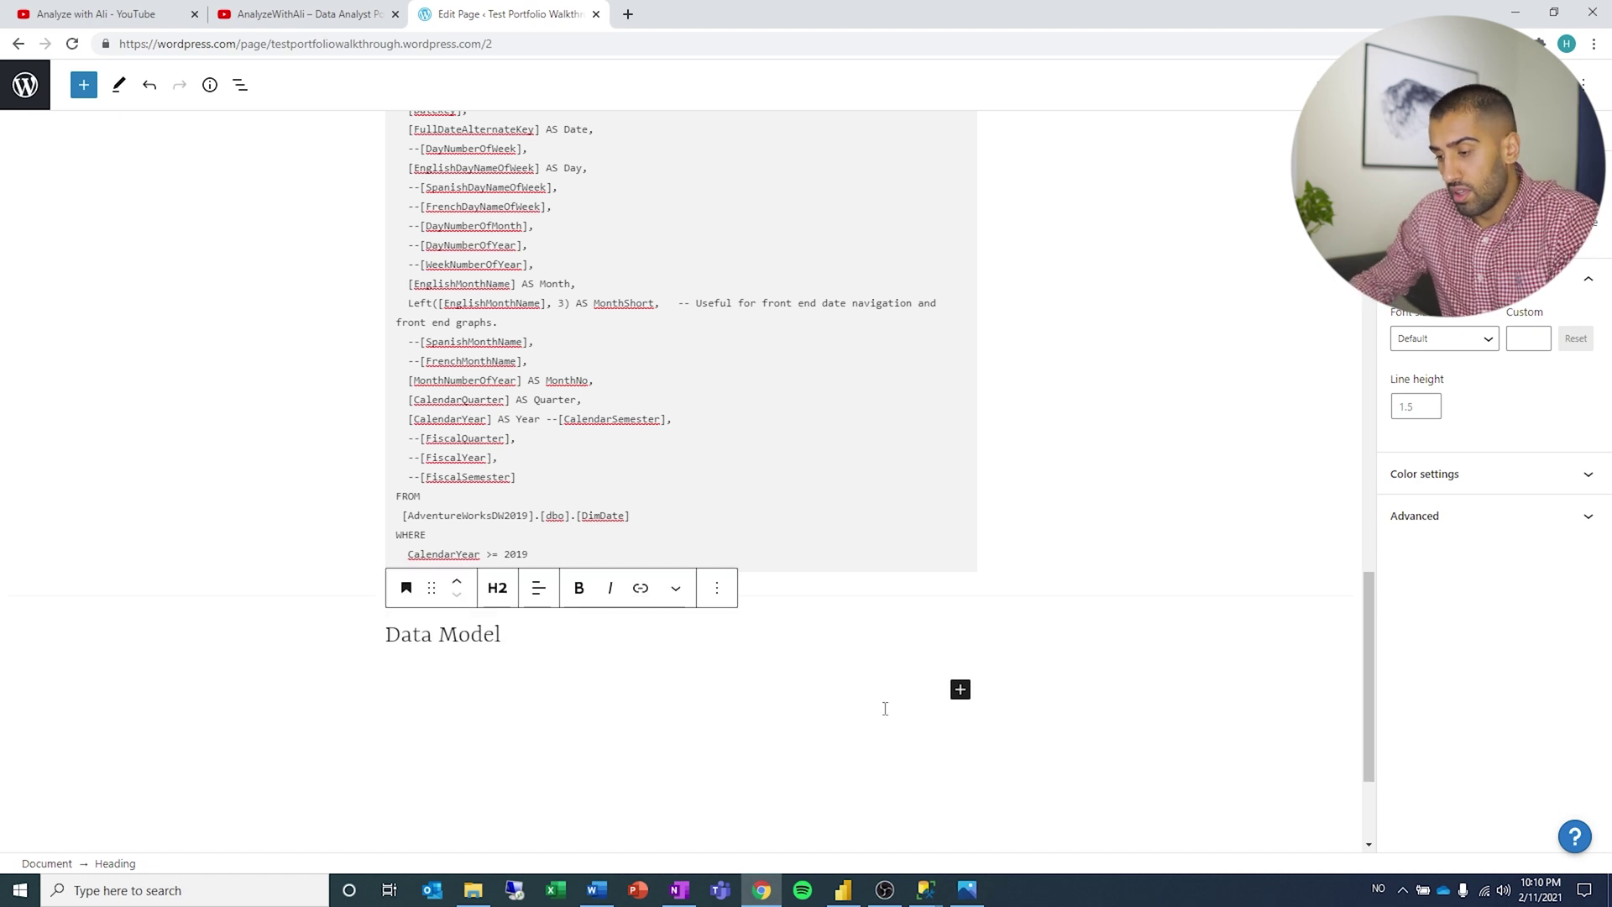
- Insert a Gallery block below the Data Model heading and upload DataModel.PNG into it
{"action": "left_click", "coordinate": [959, 690]}
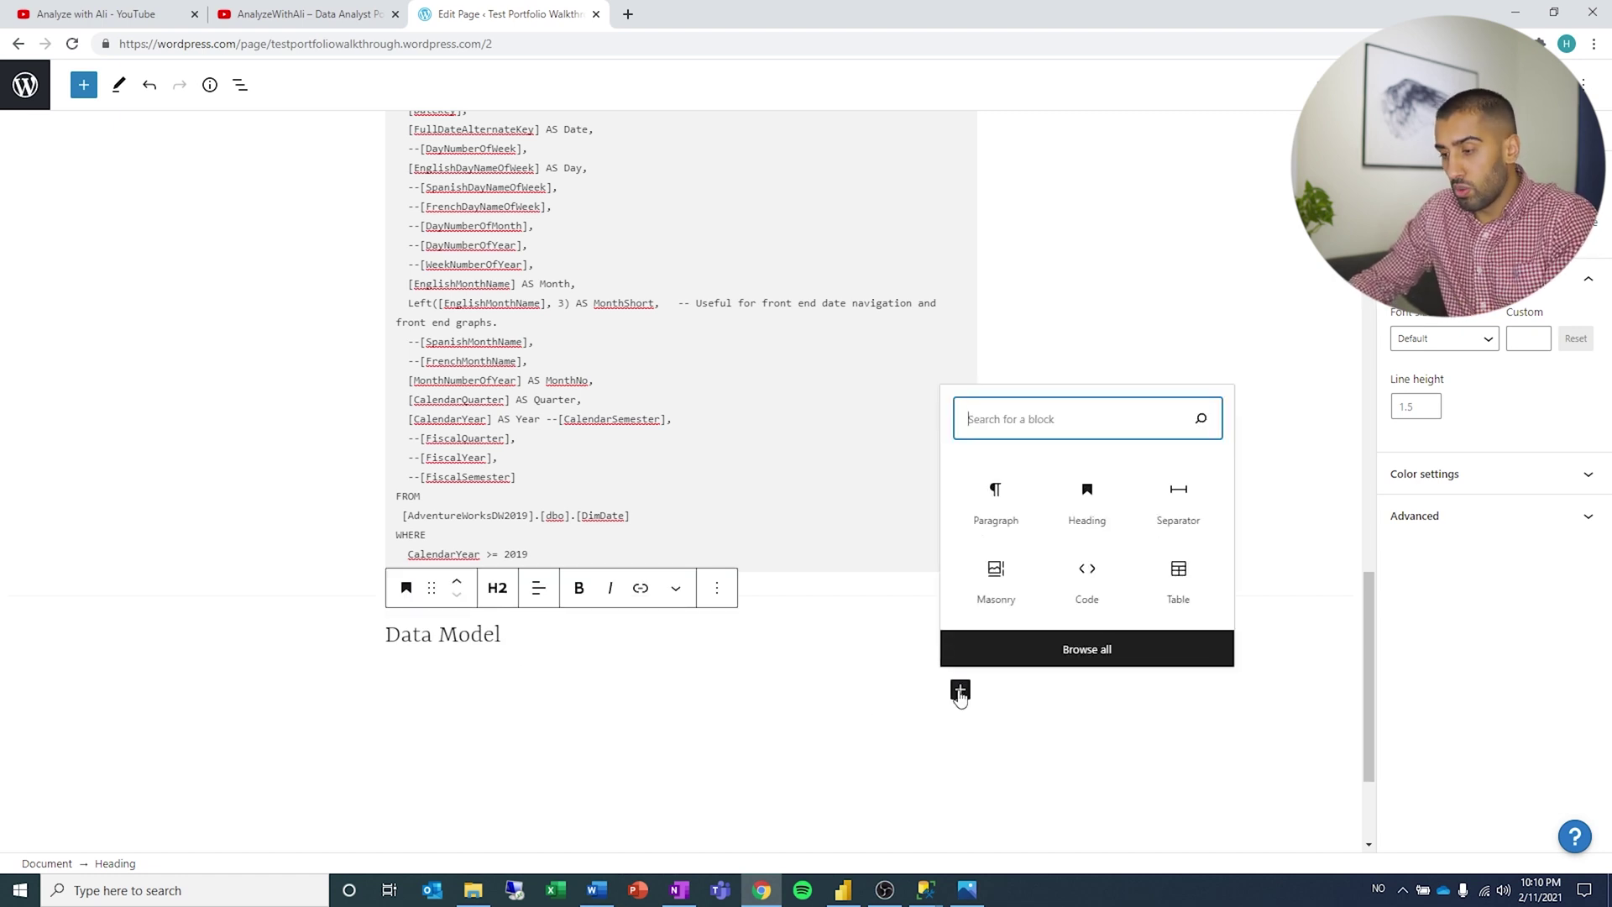
{"action": "type", "text": "g"}
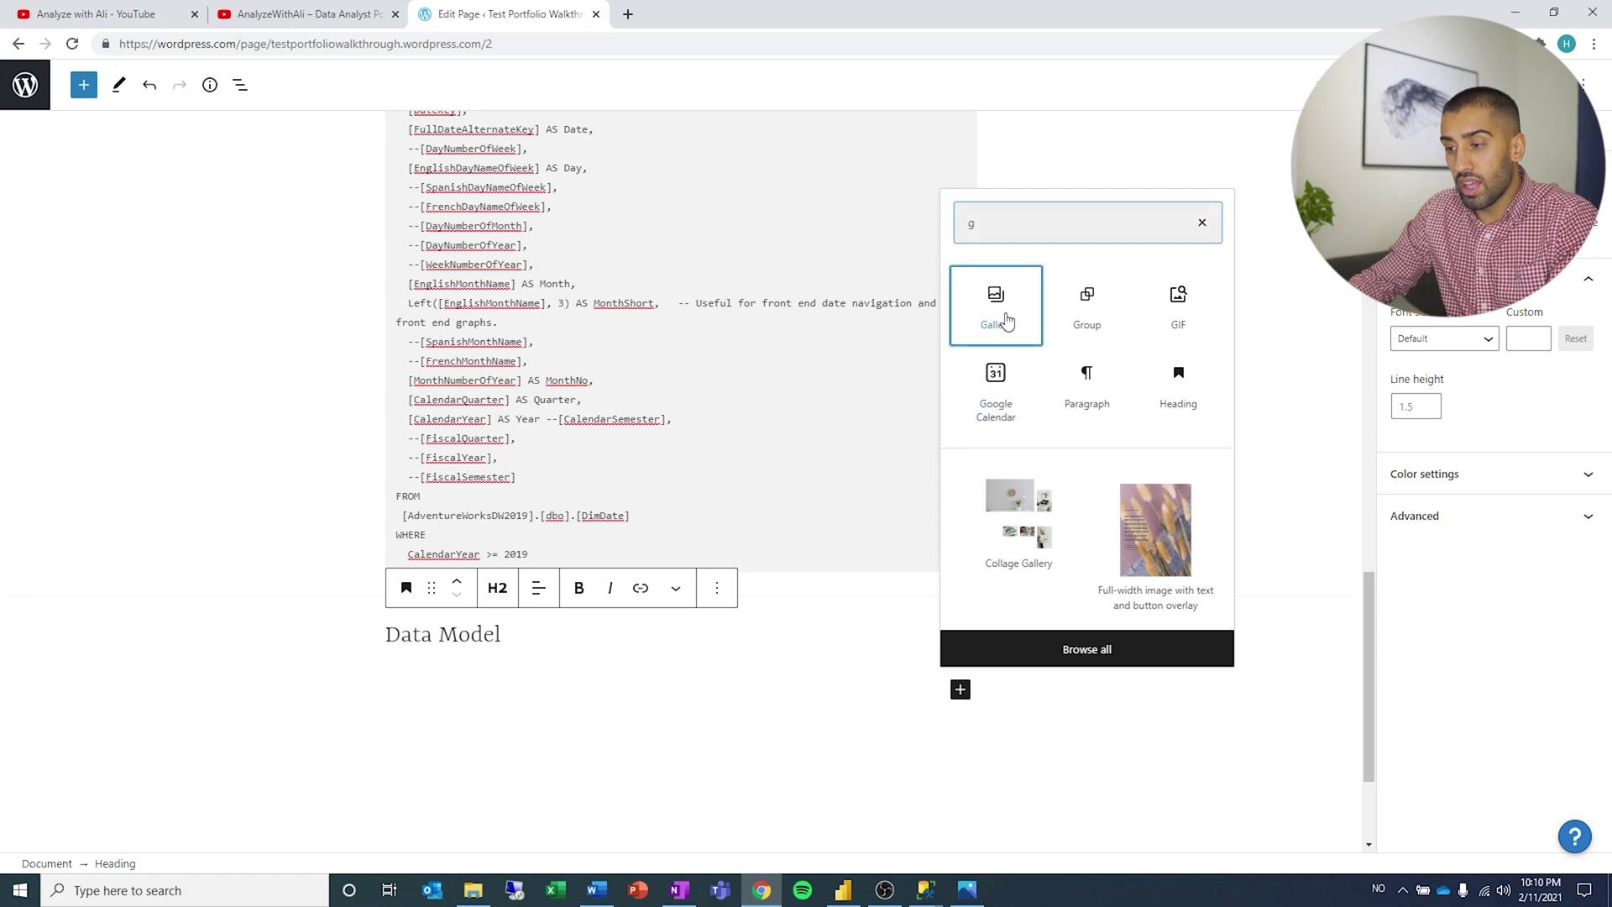
{"action": "left_click", "coordinate": [1007, 322]}
{"action": "left_click", "coordinate": [428, 408]}
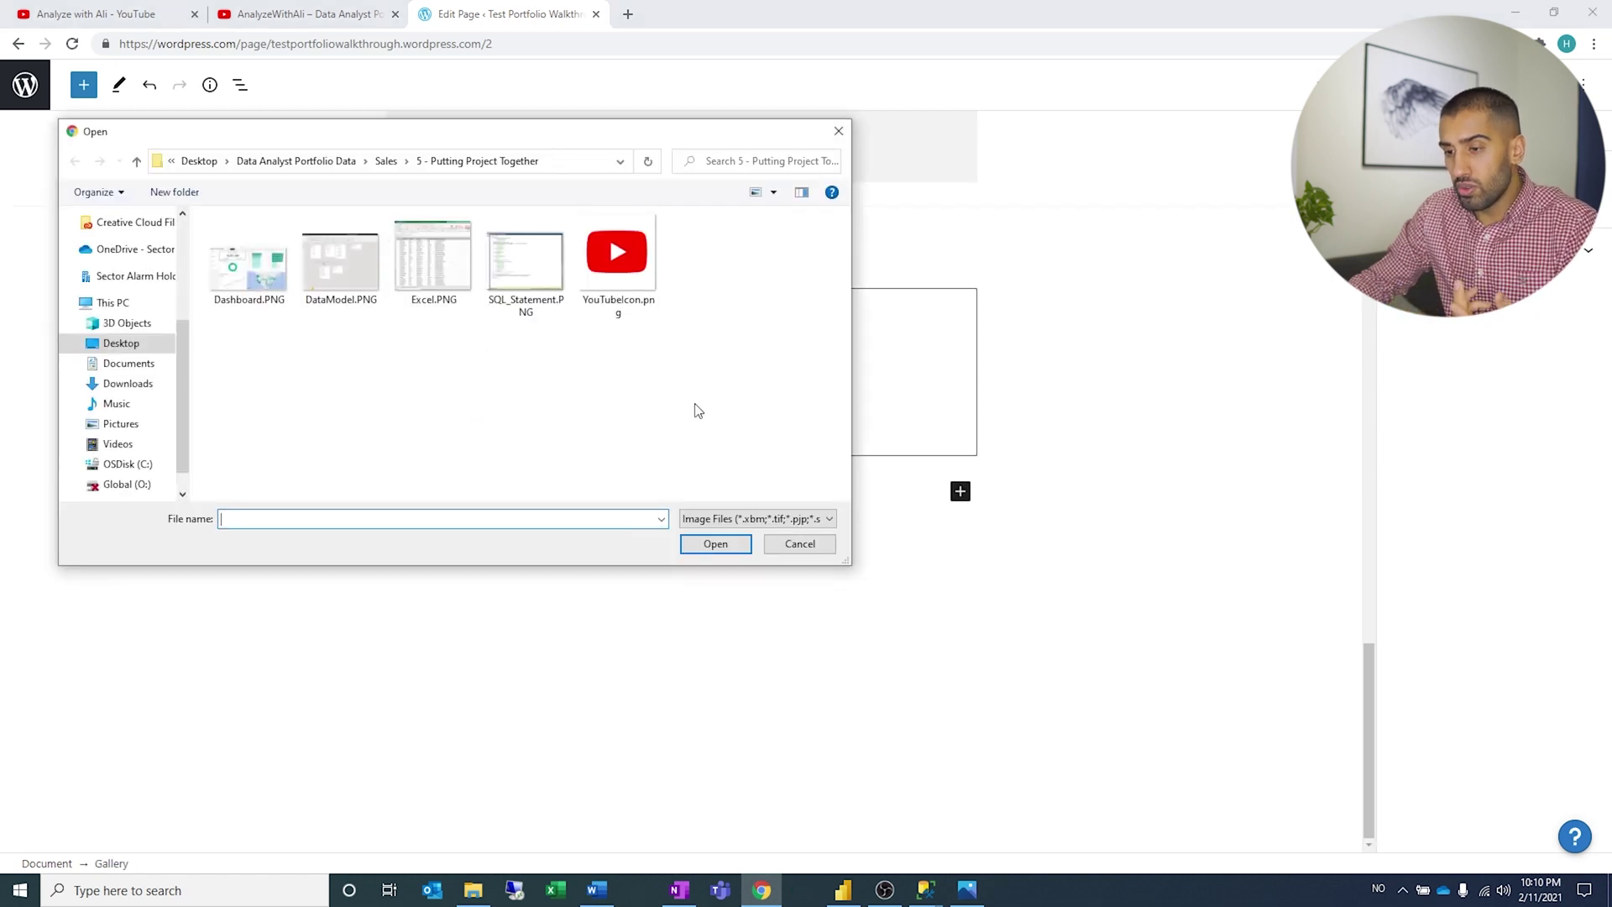
{"action": "double_click", "coordinate": [369, 281]}
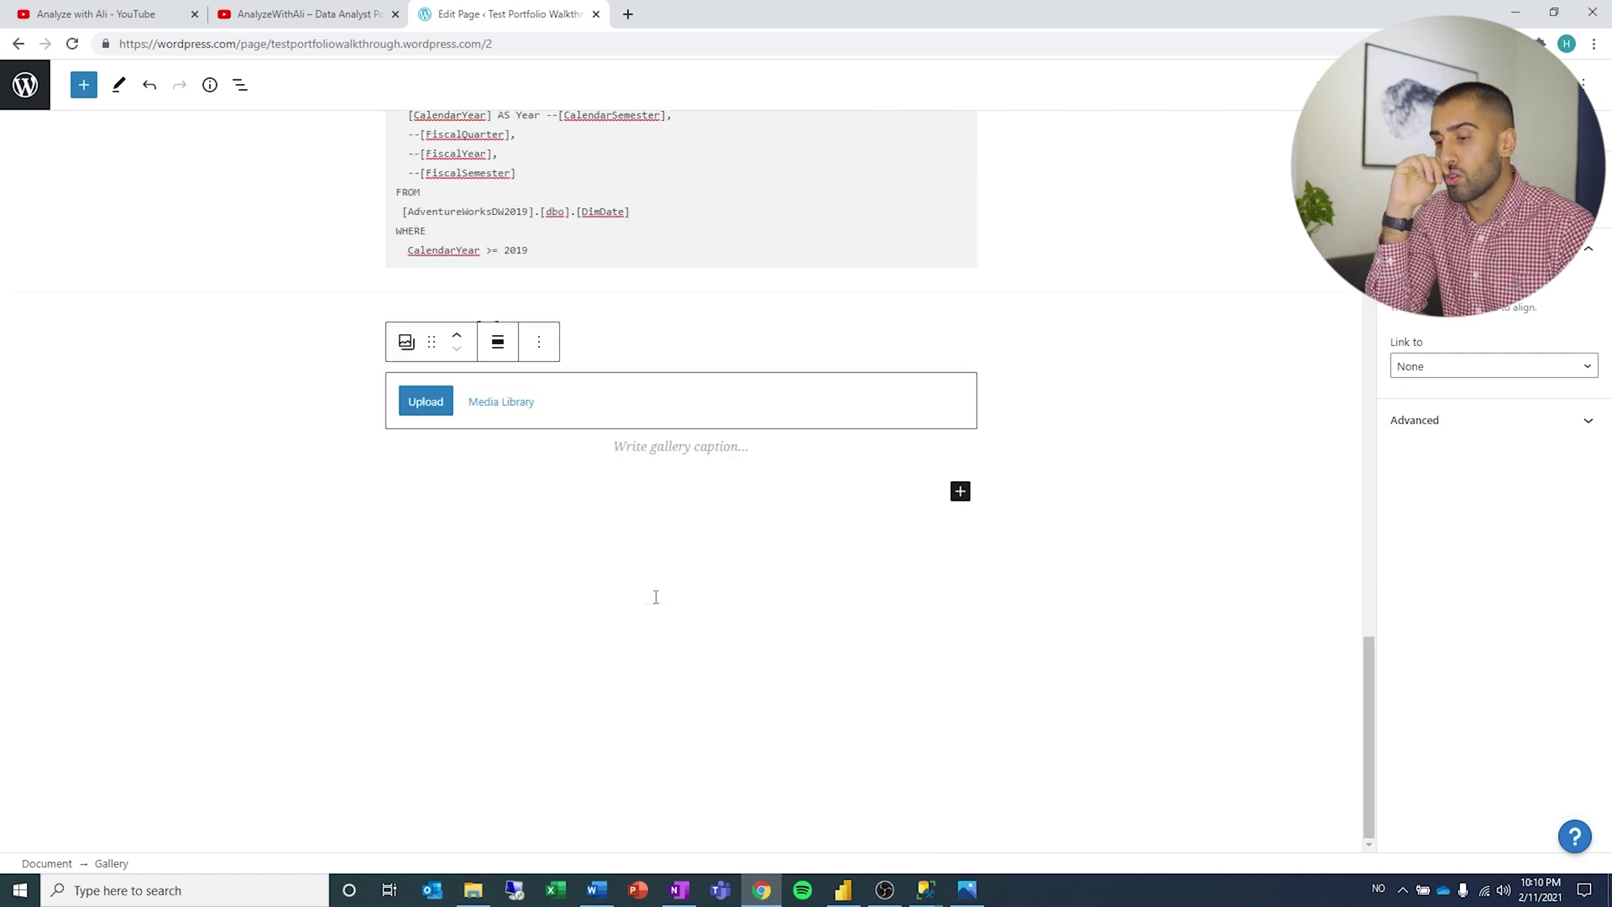
{"action": "left_click", "coordinate": [1112, 610]}
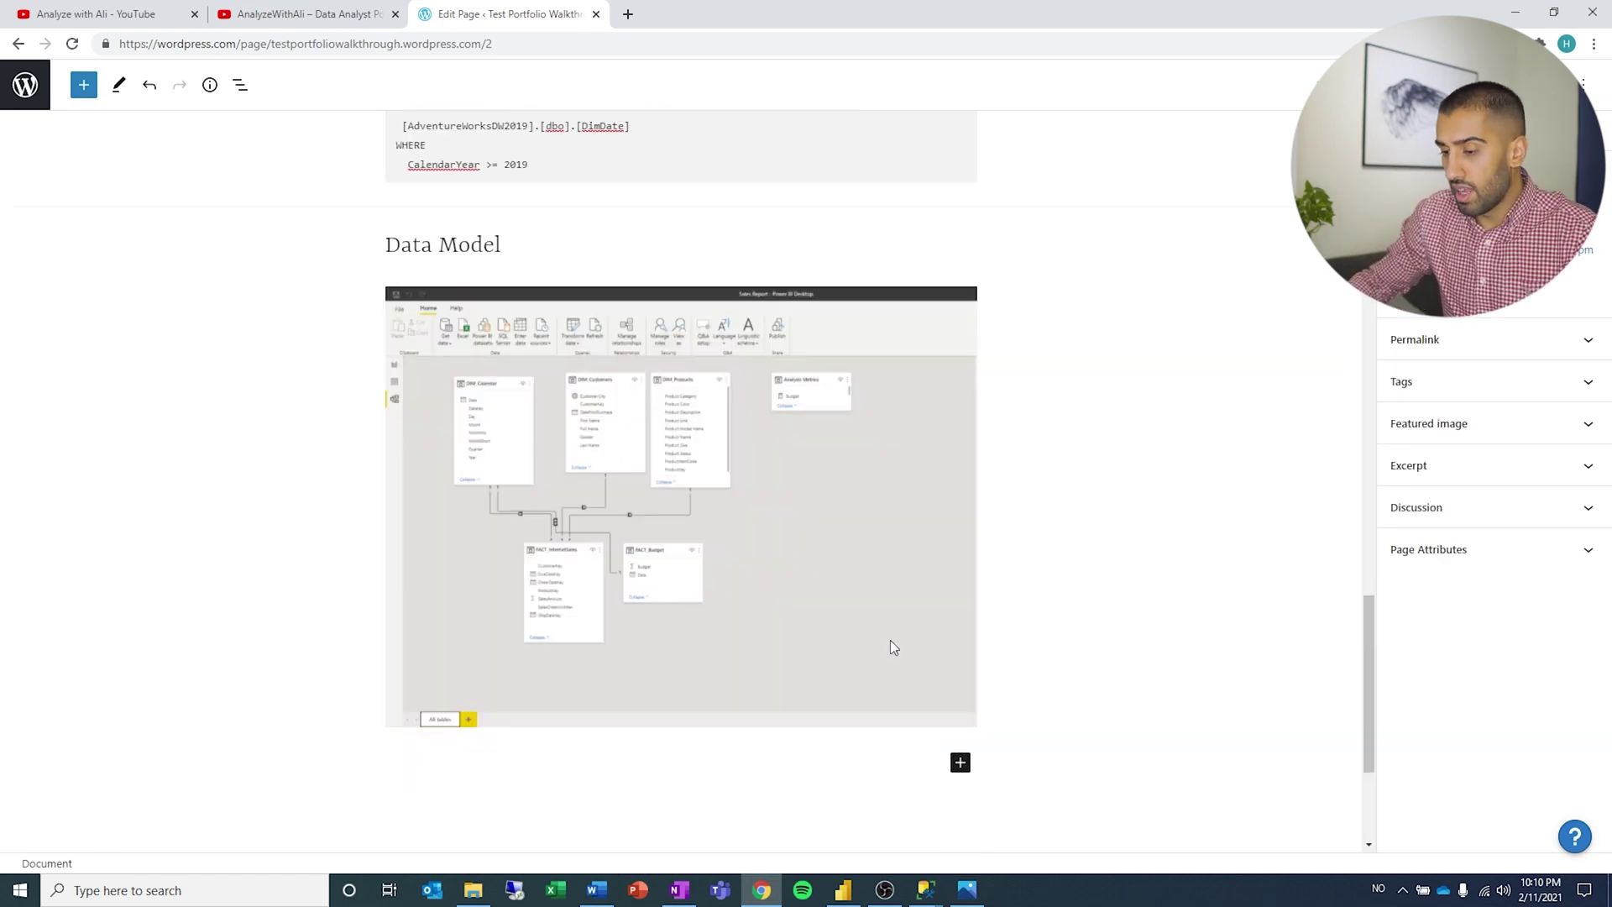
- Insert a separator below the data model gallery and give it the Wide Line style
{"action": "scroll", "coordinate": [894, 491], "scroll_direction": "up", "scroll_amount": 15}
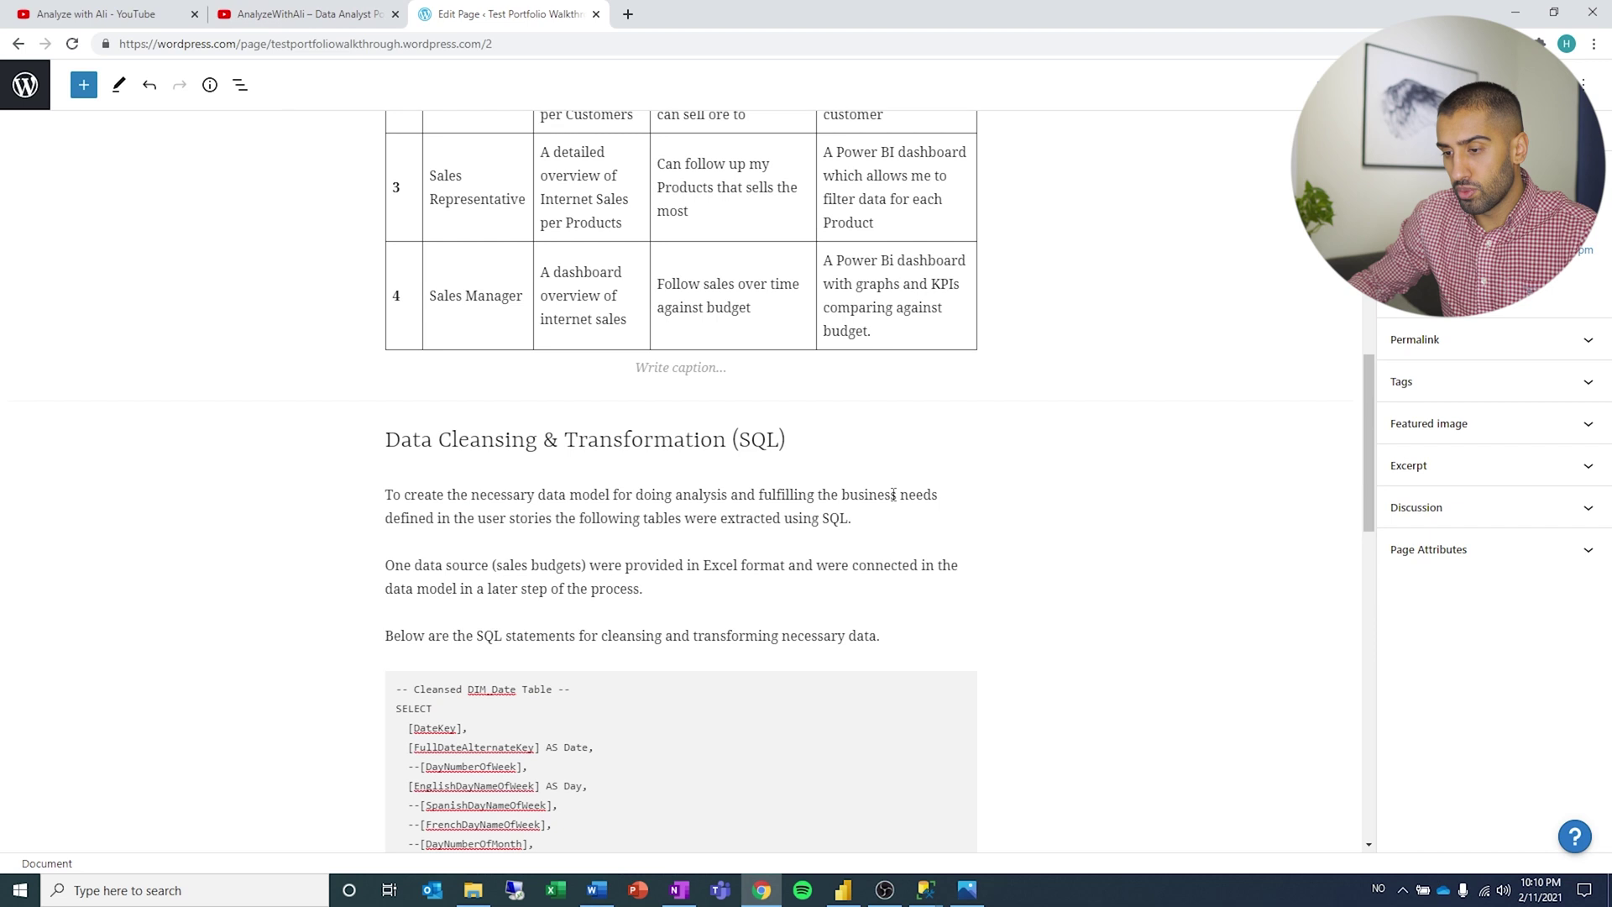
{"action": "scroll", "coordinate": [881, 502], "scroll_direction": "up", "scroll_amount": 3}
{"action": "scroll", "coordinate": [878, 504], "scroll_direction": "down", "scroll_amount": 20}
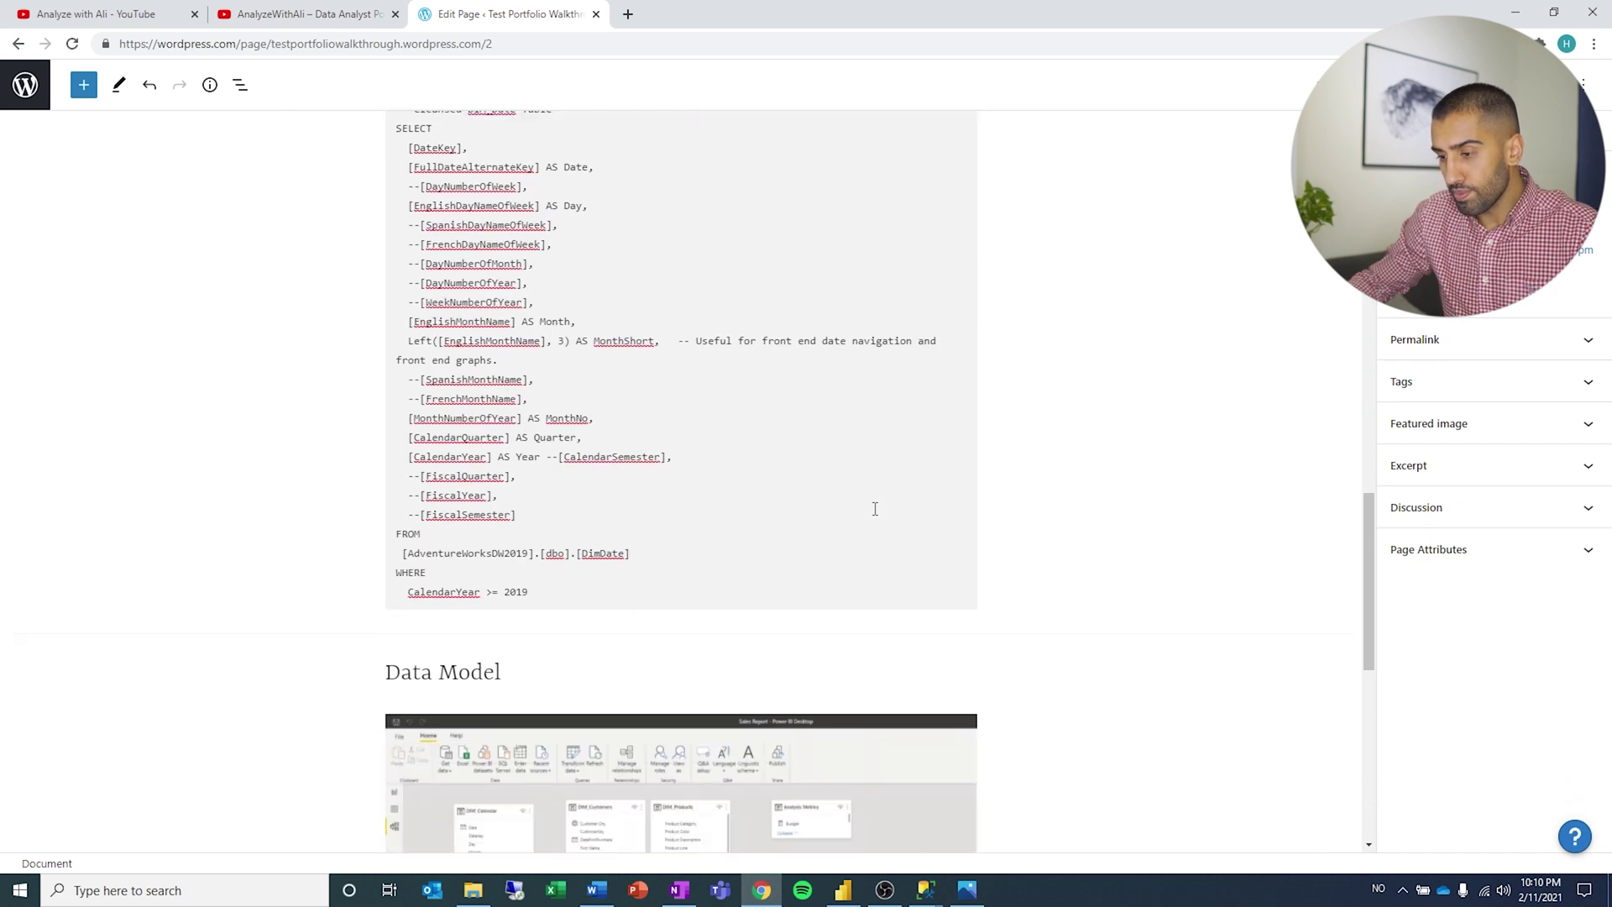
{"action": "scroll", "coordinate": [875, 509], "scroll_direction": "down", "scroll_amount": 1}
{"action": "left_click", "coordinate": [779, 500]}
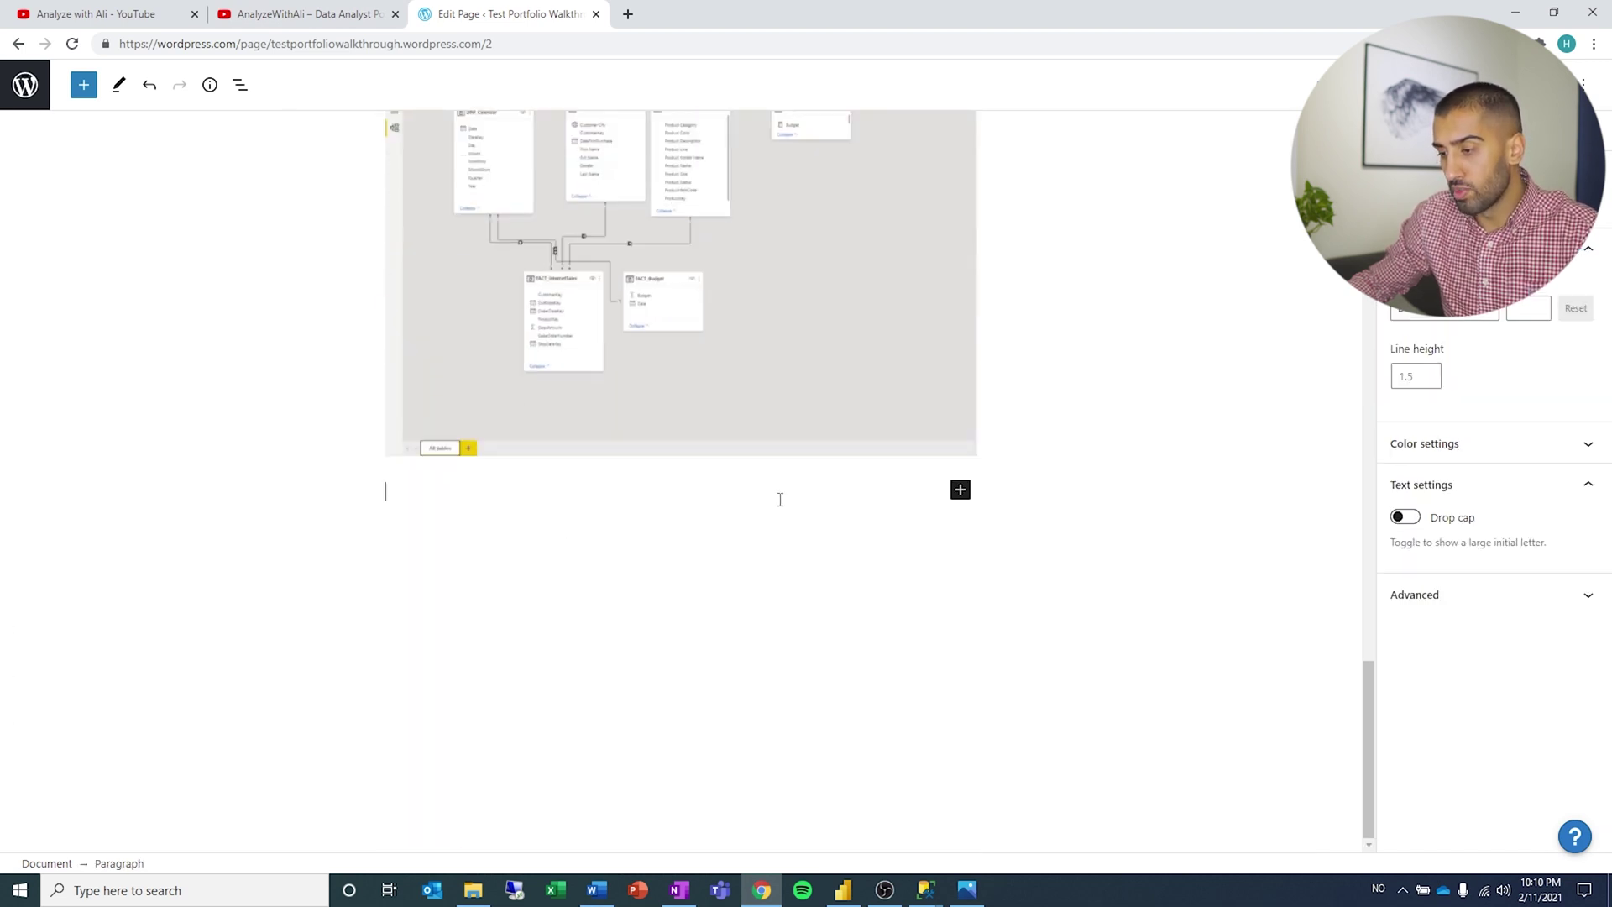
{"action": "left_click", "coordinate": [959, 490]}
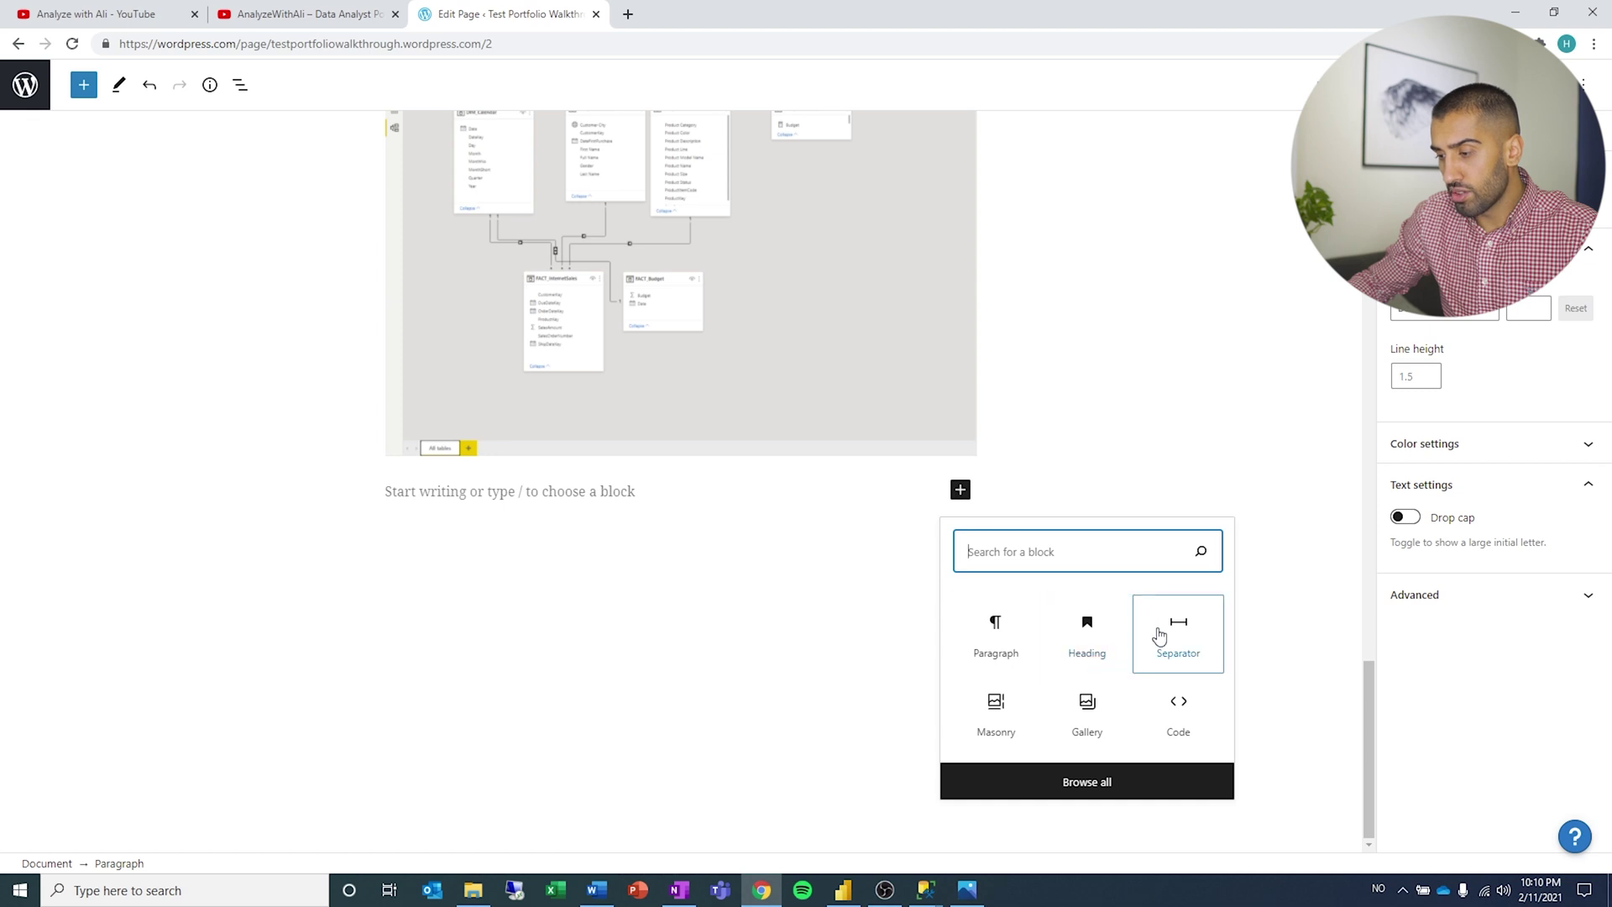
{"action": "left_click", "coordinate": [1159, 634]}
{"action": "left_click", "coordinate": [659, 447]}
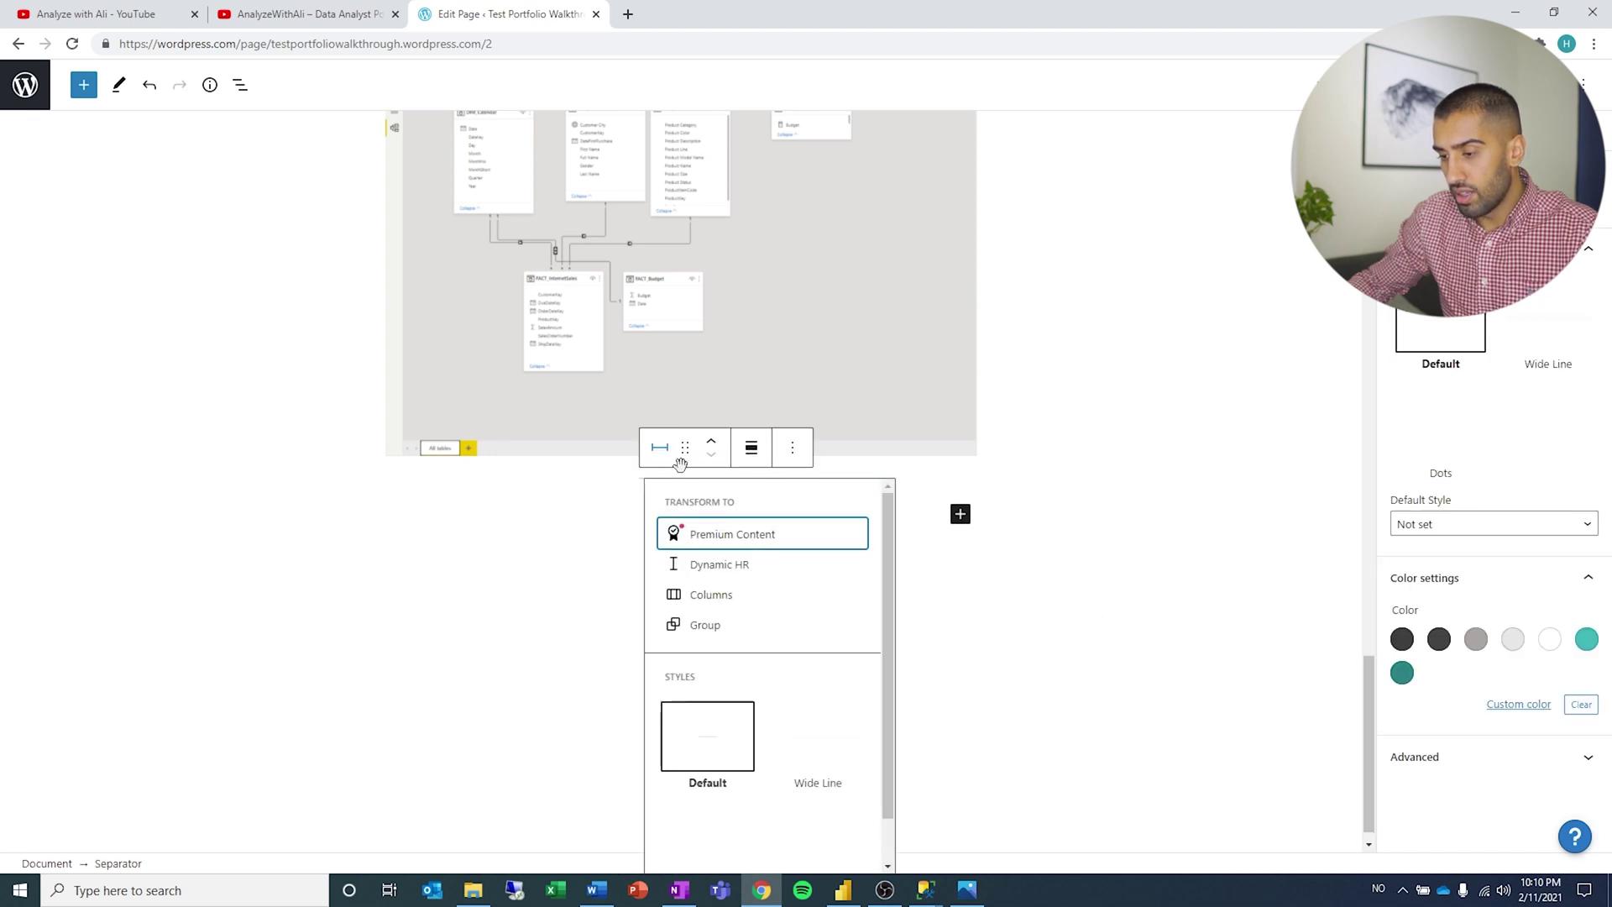
{"action": "left_click", "coordinate": [804, 744]}
{"action": "left_click", "coordinate": [743, 567]}
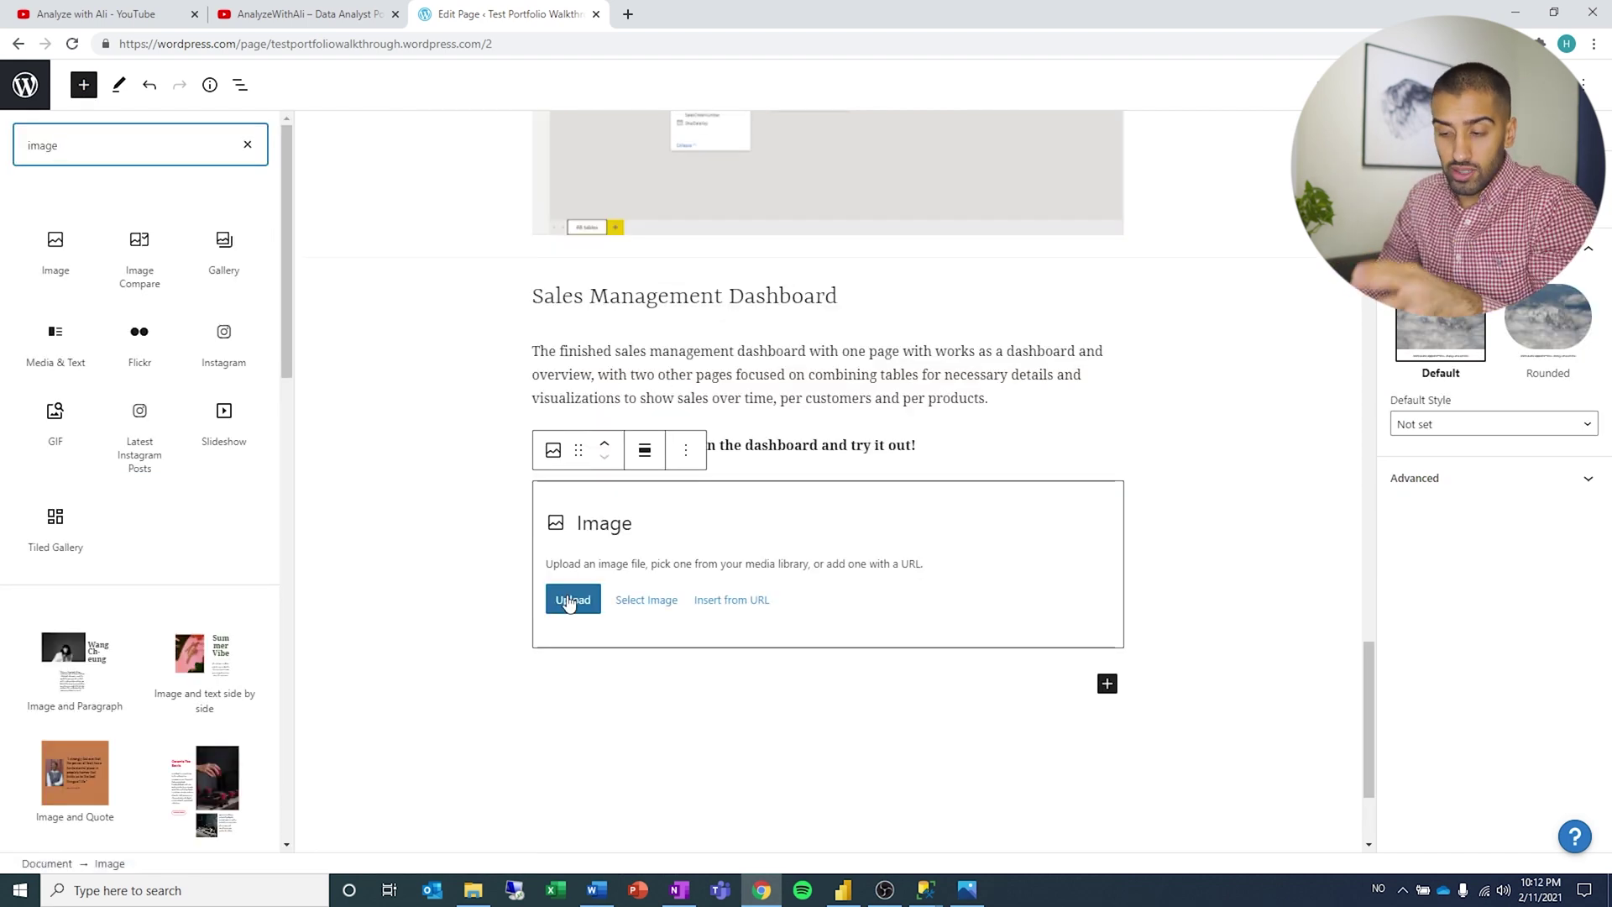
- Upload Dashboard.PNG into the Image block below the Sales Management Dashboard text
{"action": "left_click", "coordinate": [571, 599]}
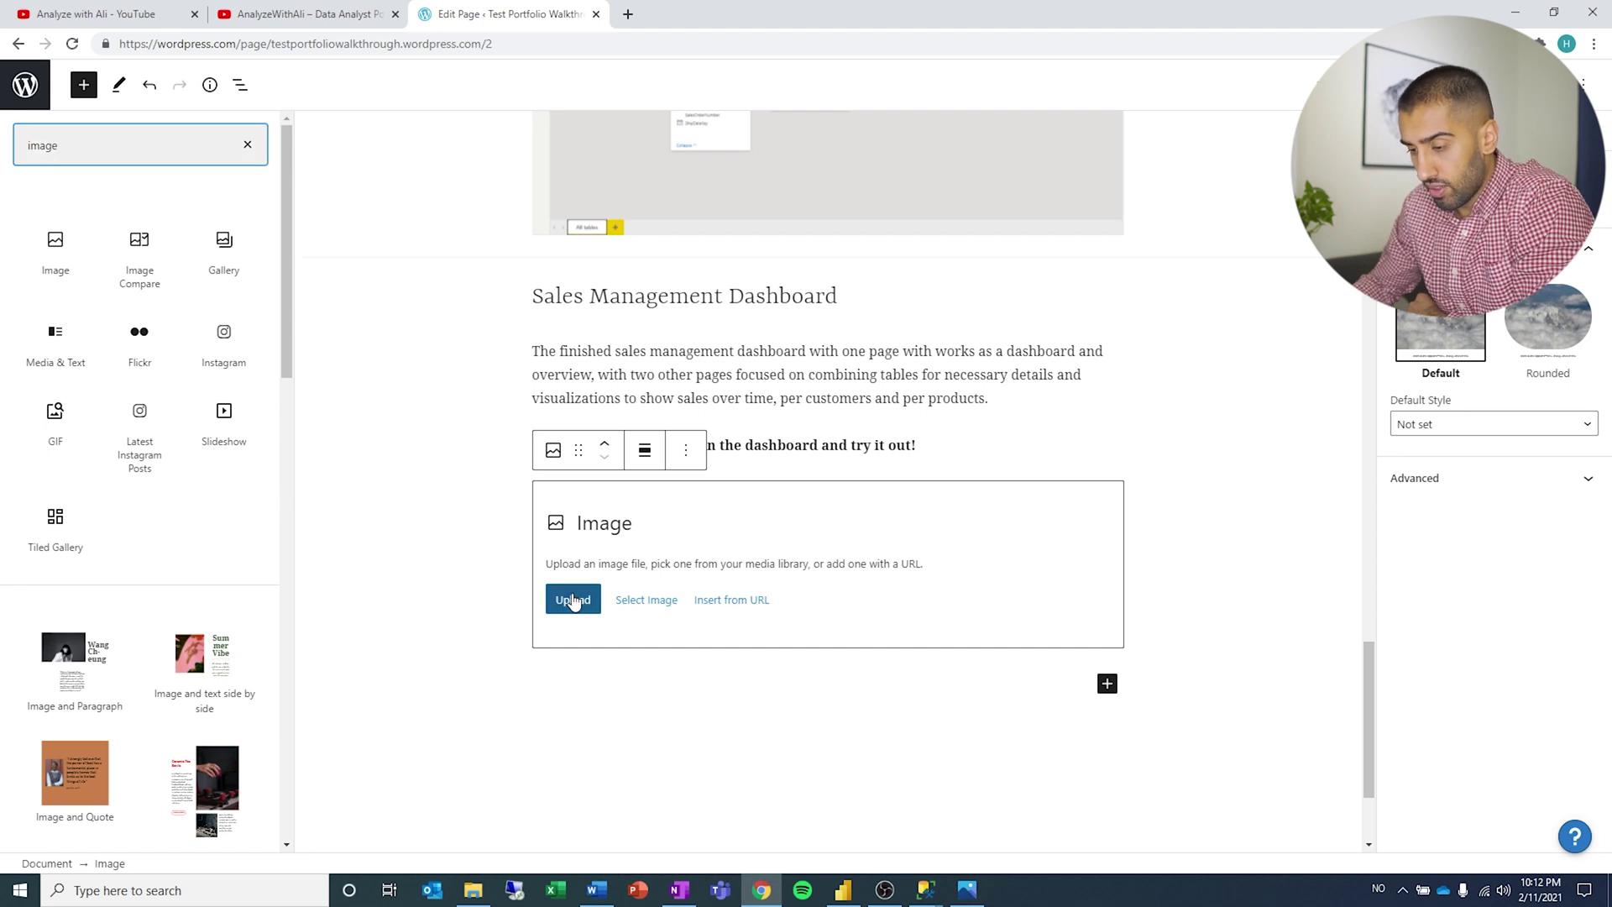
{"action": "left_click", "coordinate": [425, 599]}
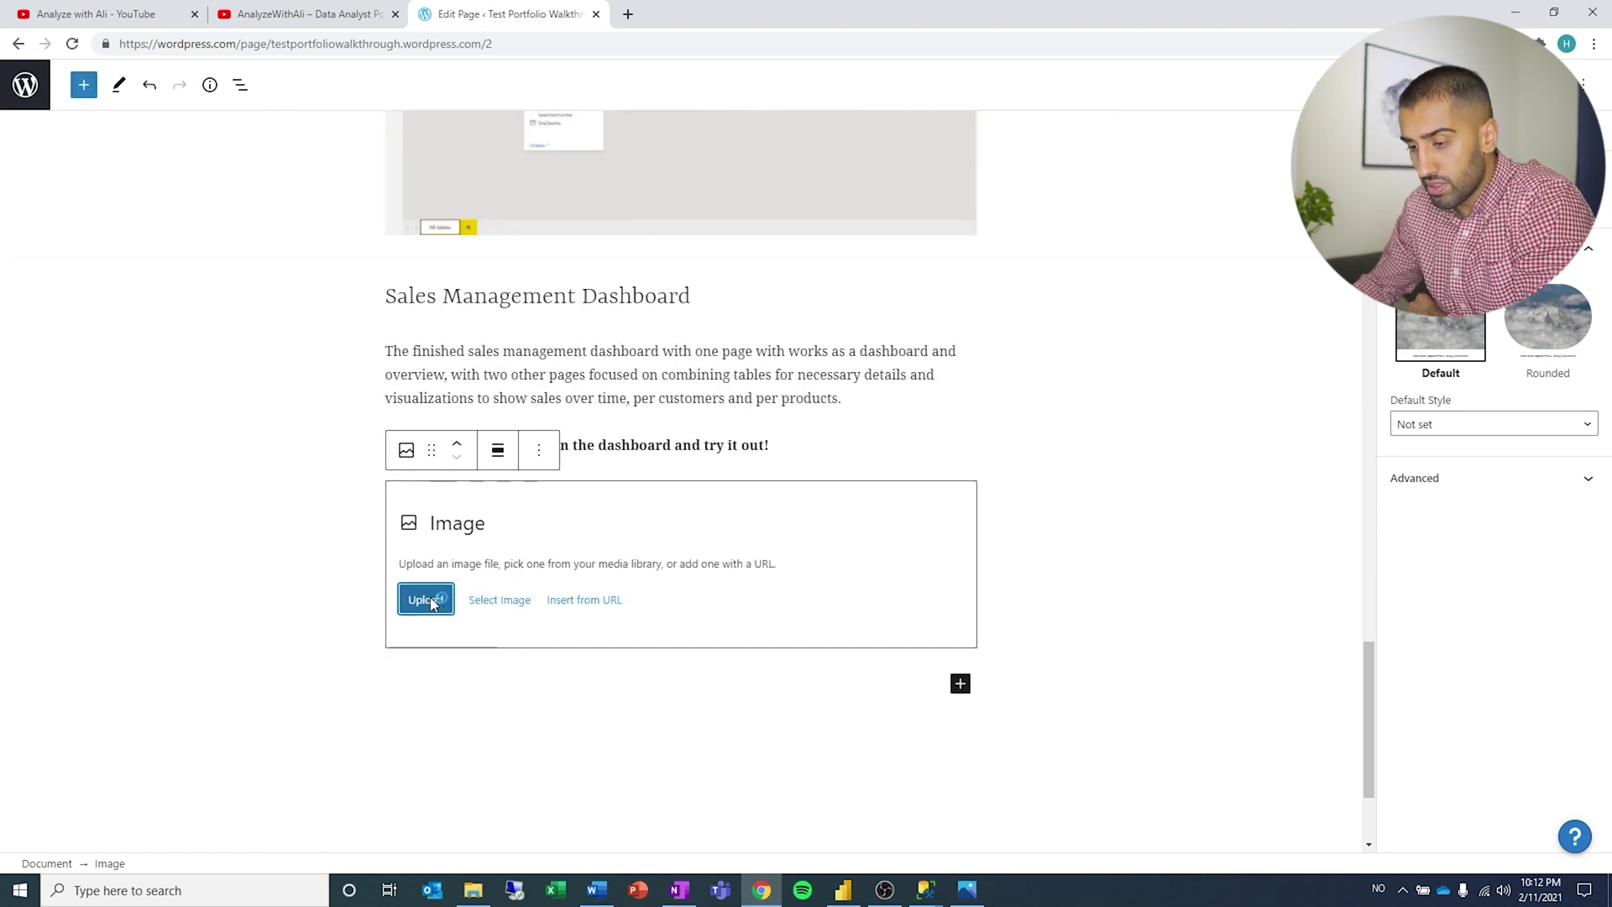
{"action": "double_click", "coordinate": [277, 281]}
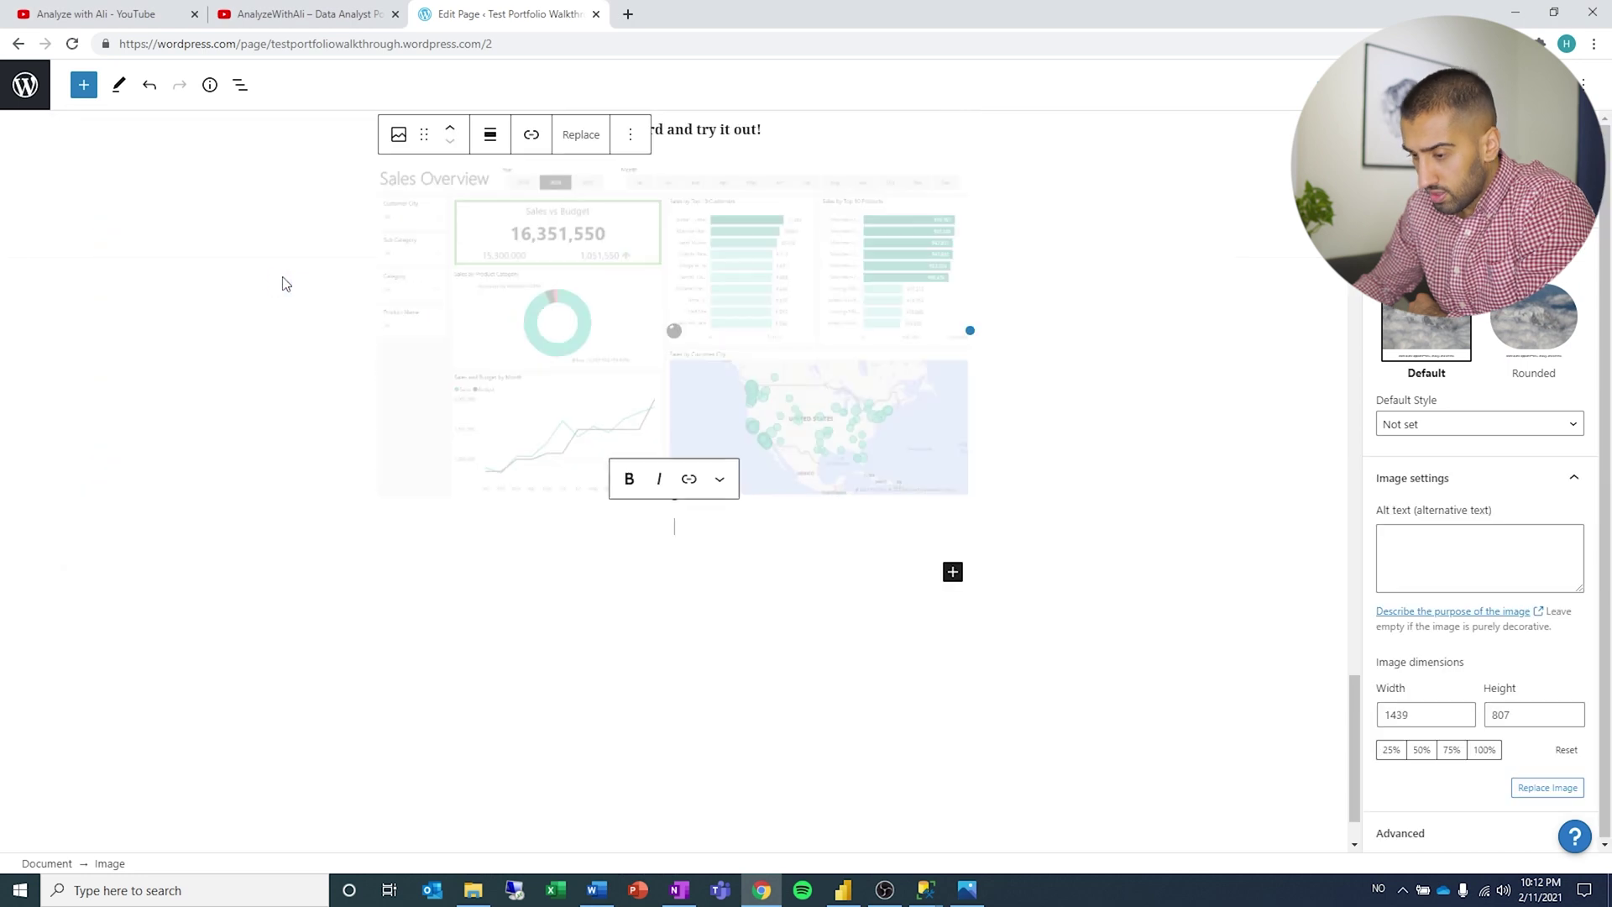
{"action": "left_click", "coordinate": [688, 480]}
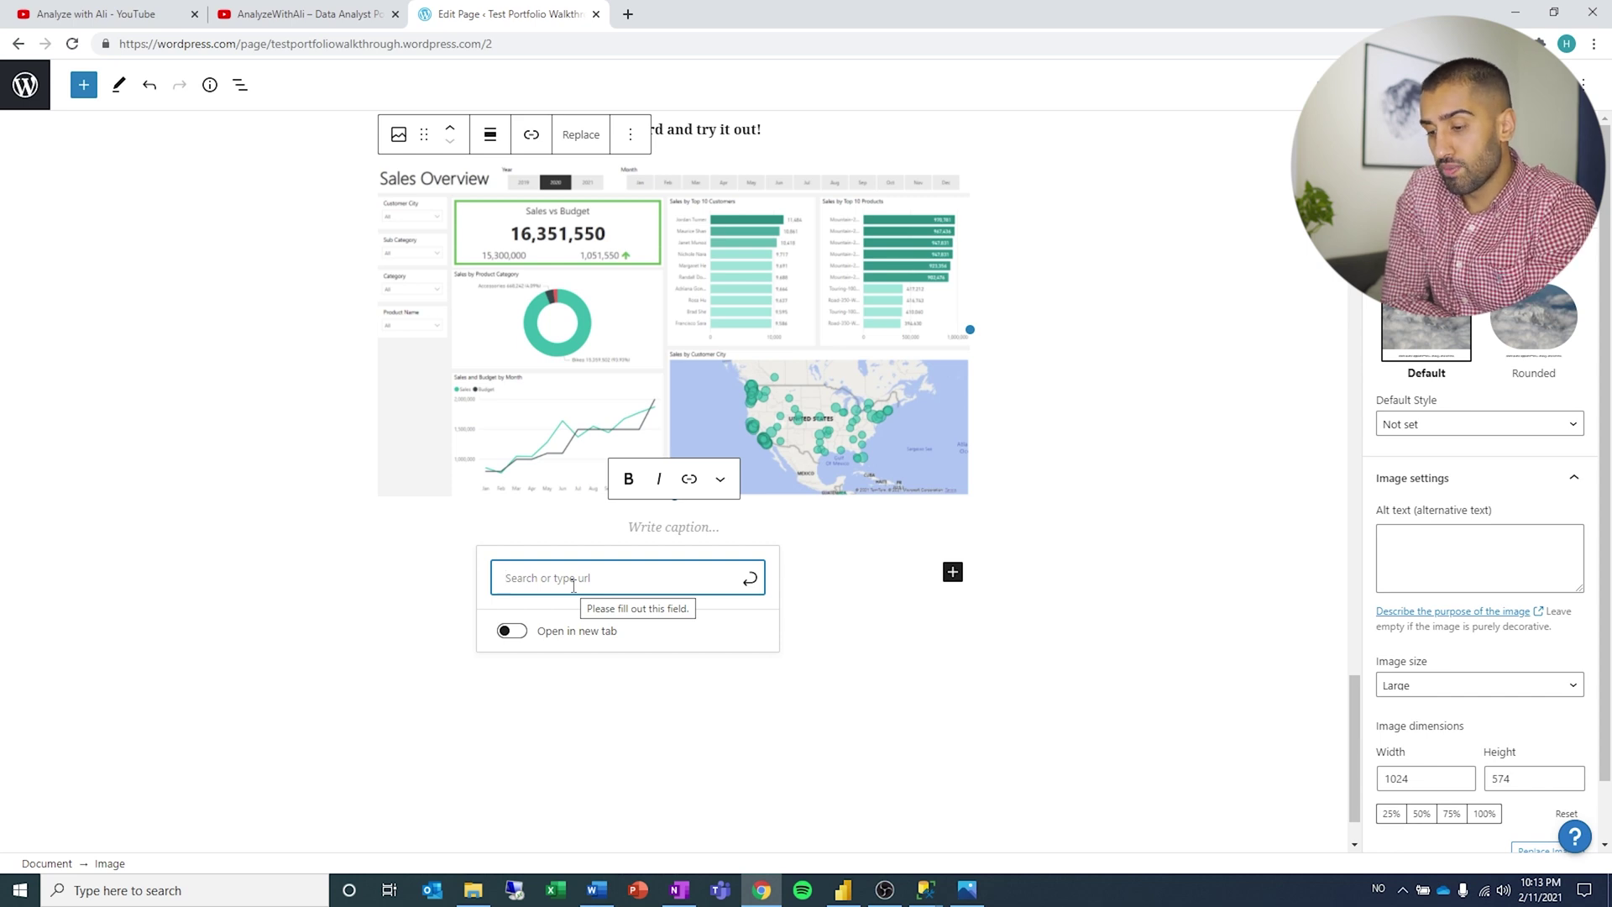
{"action": "left_click", "coordinate": [509, 634]}
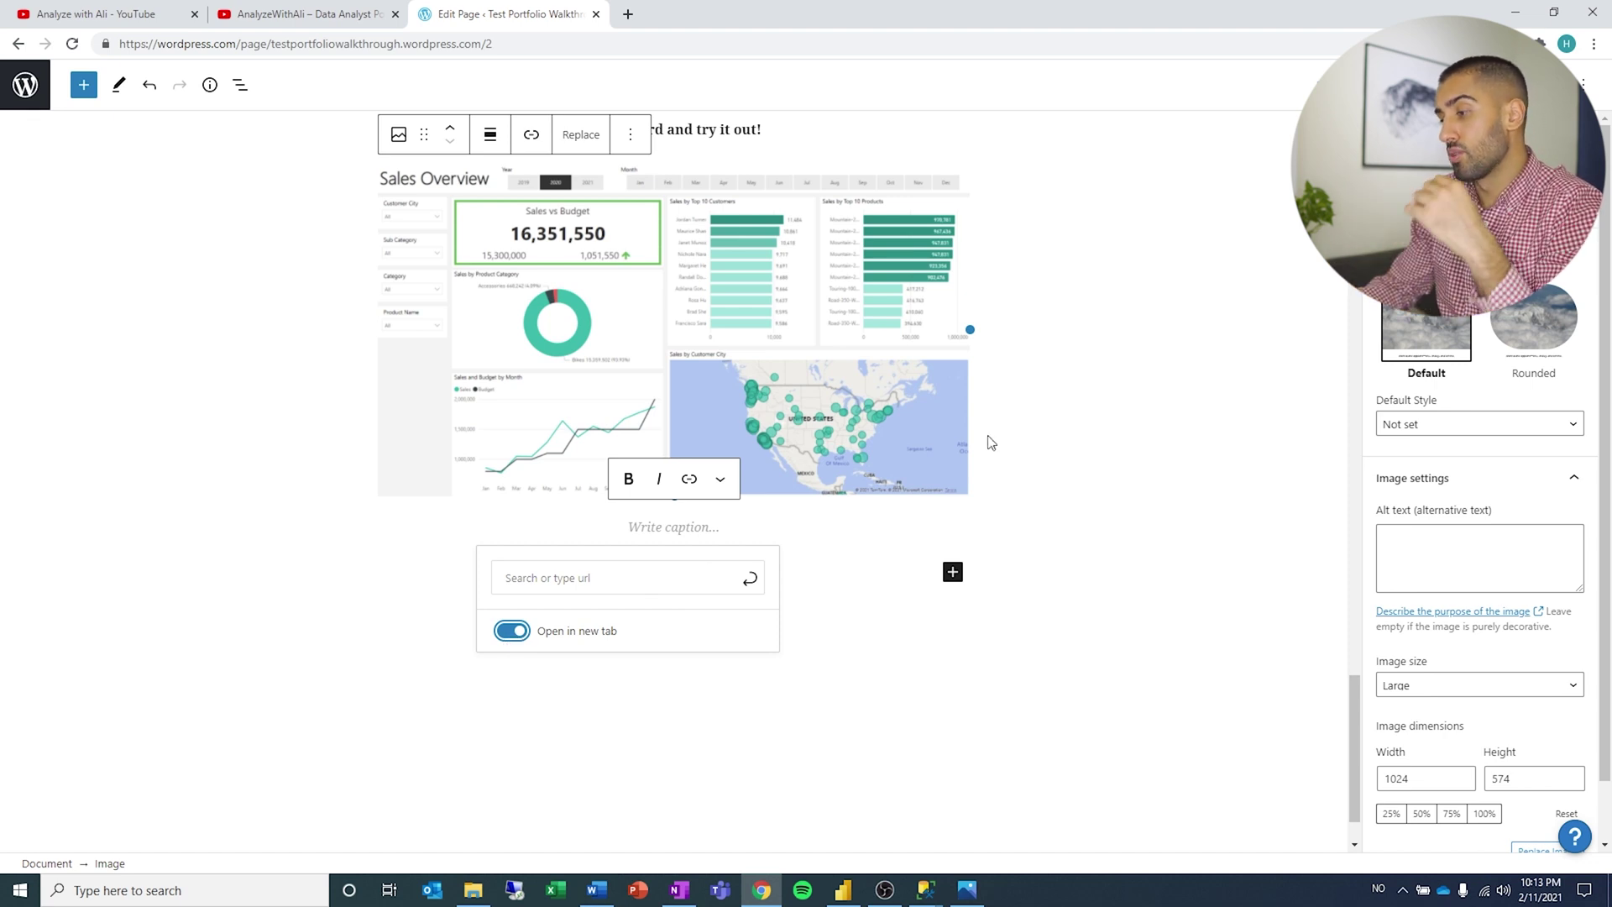
{"action": "left_click", "coordinate": [1197, 316]}
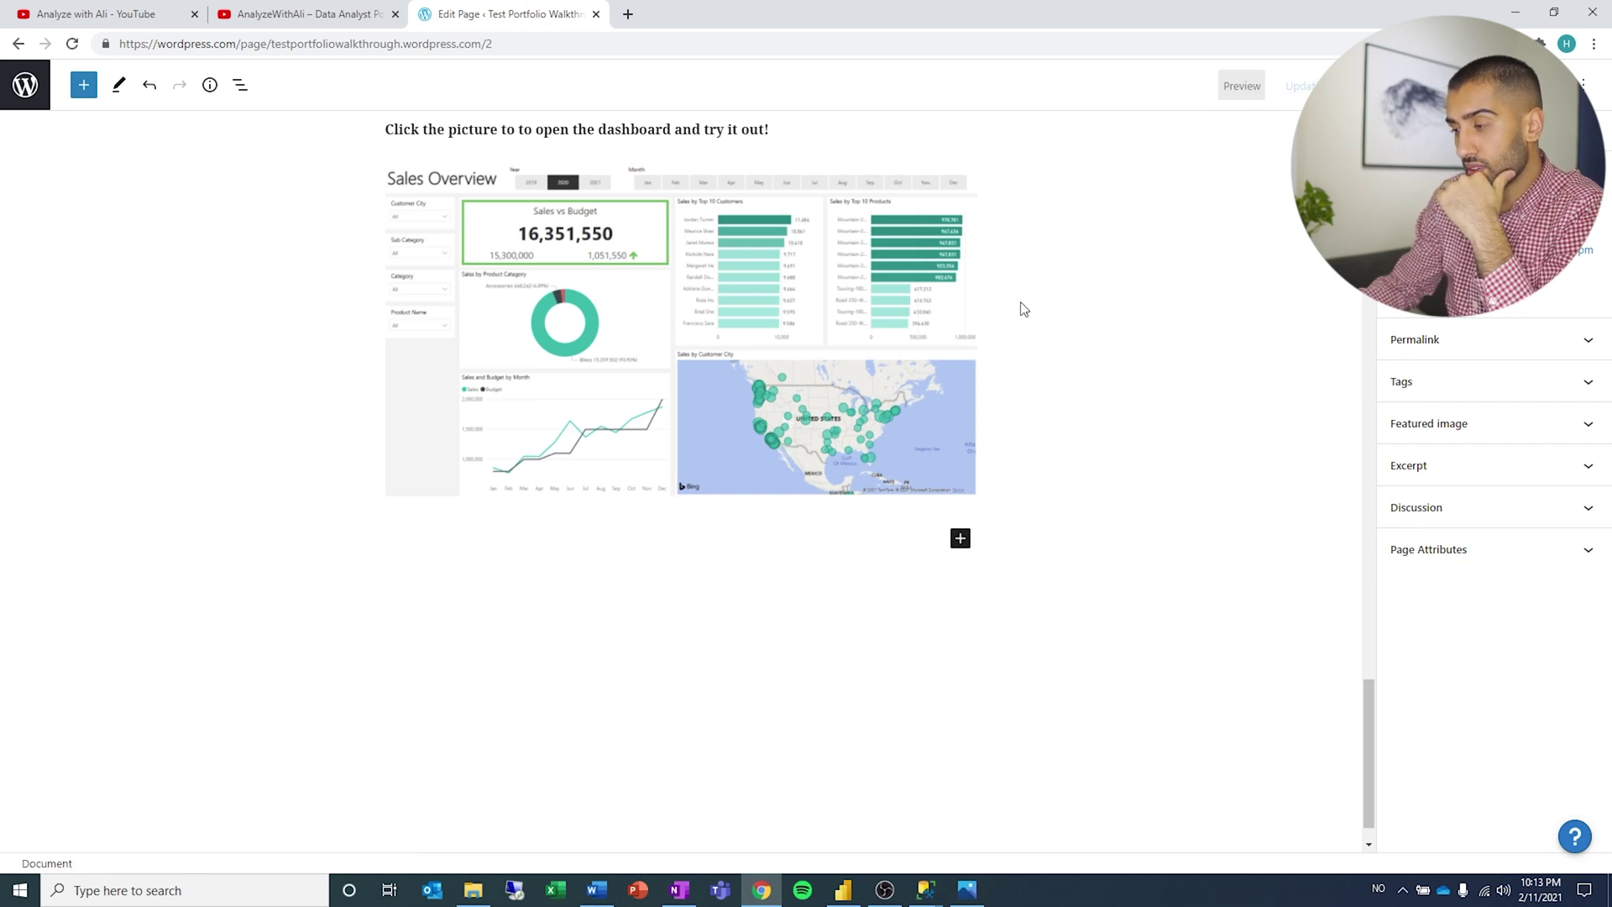
- Save the page and start launching the site, keeping the free sub-domain testportfoliowalkthrough.wordpress.com
{"action": "key", "text": "ctrl+s"}
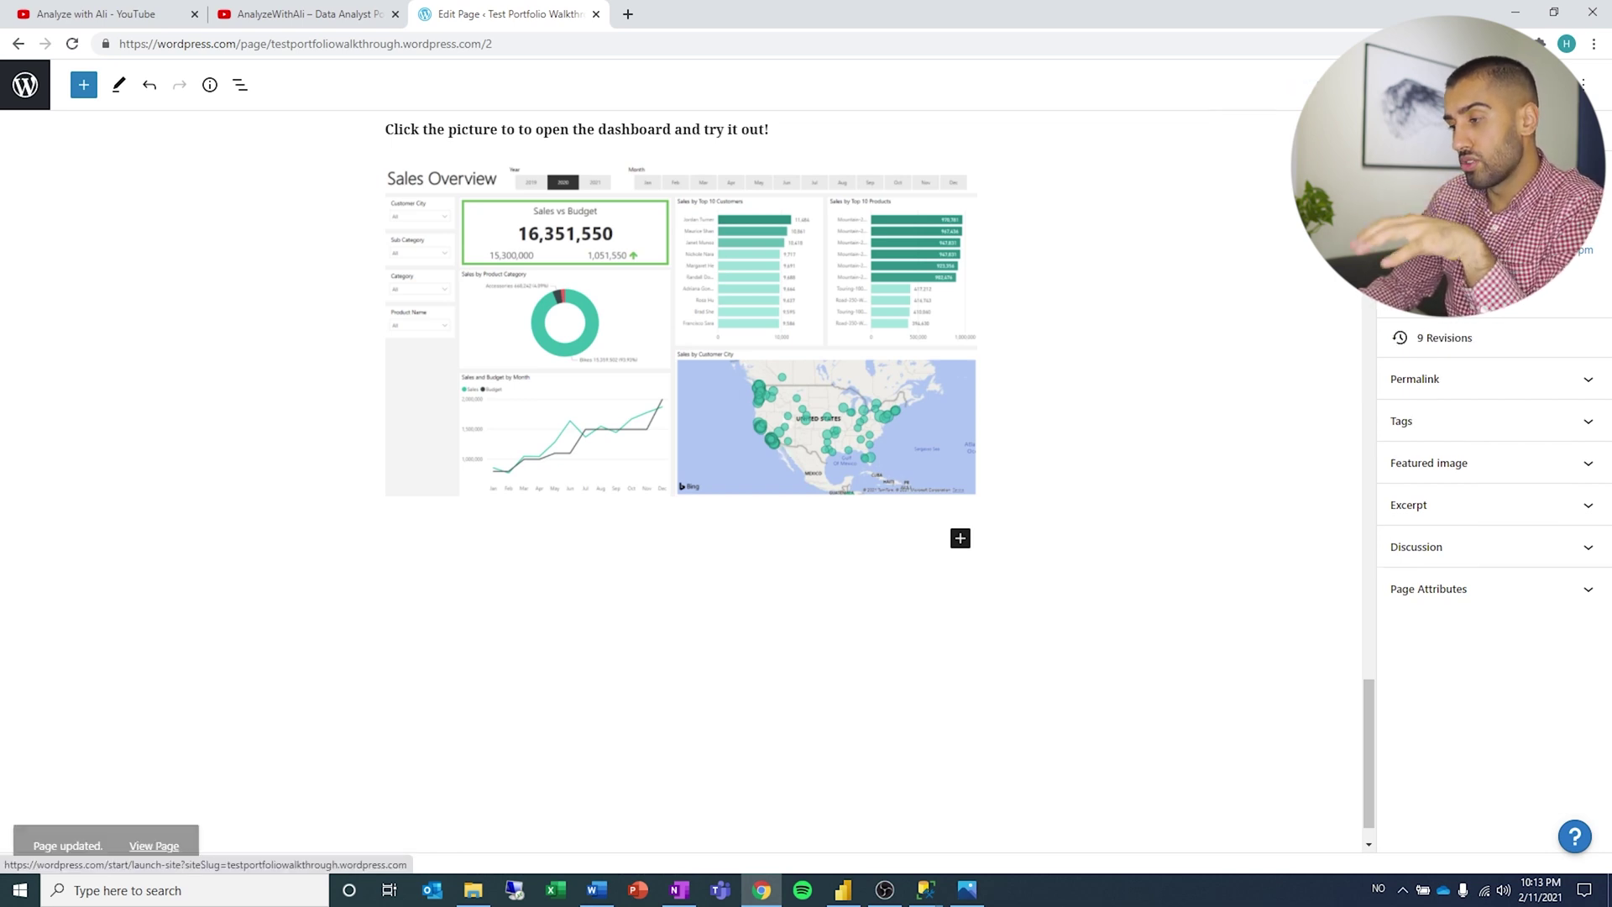
{"action": "left_click", "coordinate": [1503, 84]}
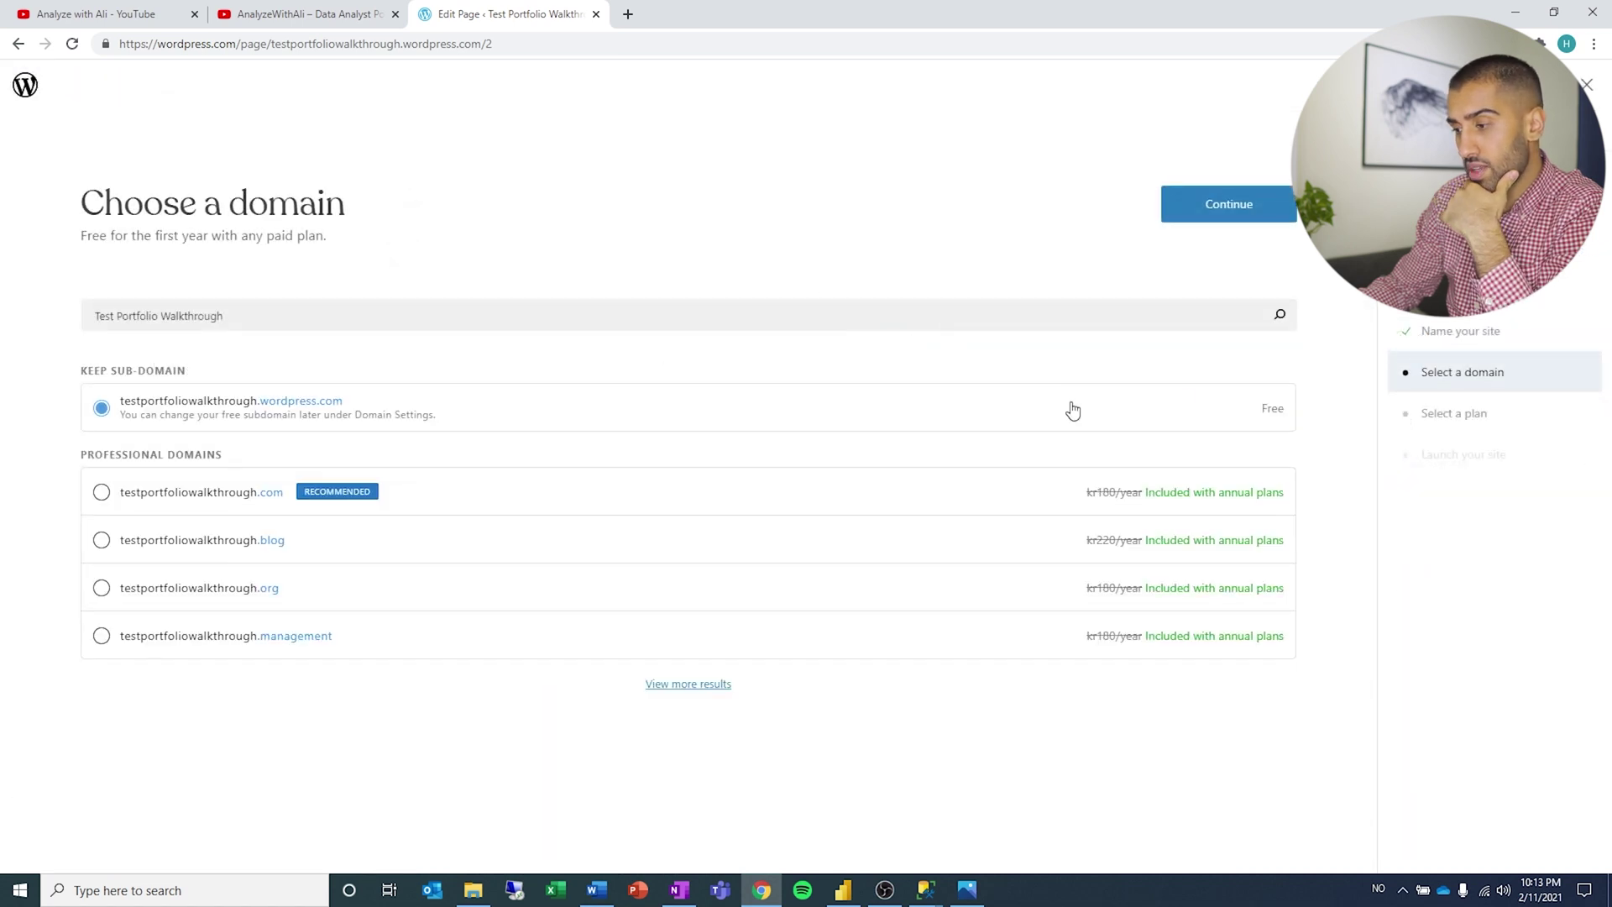
{"action": "left_click", "coordinate": [1188, 217]}
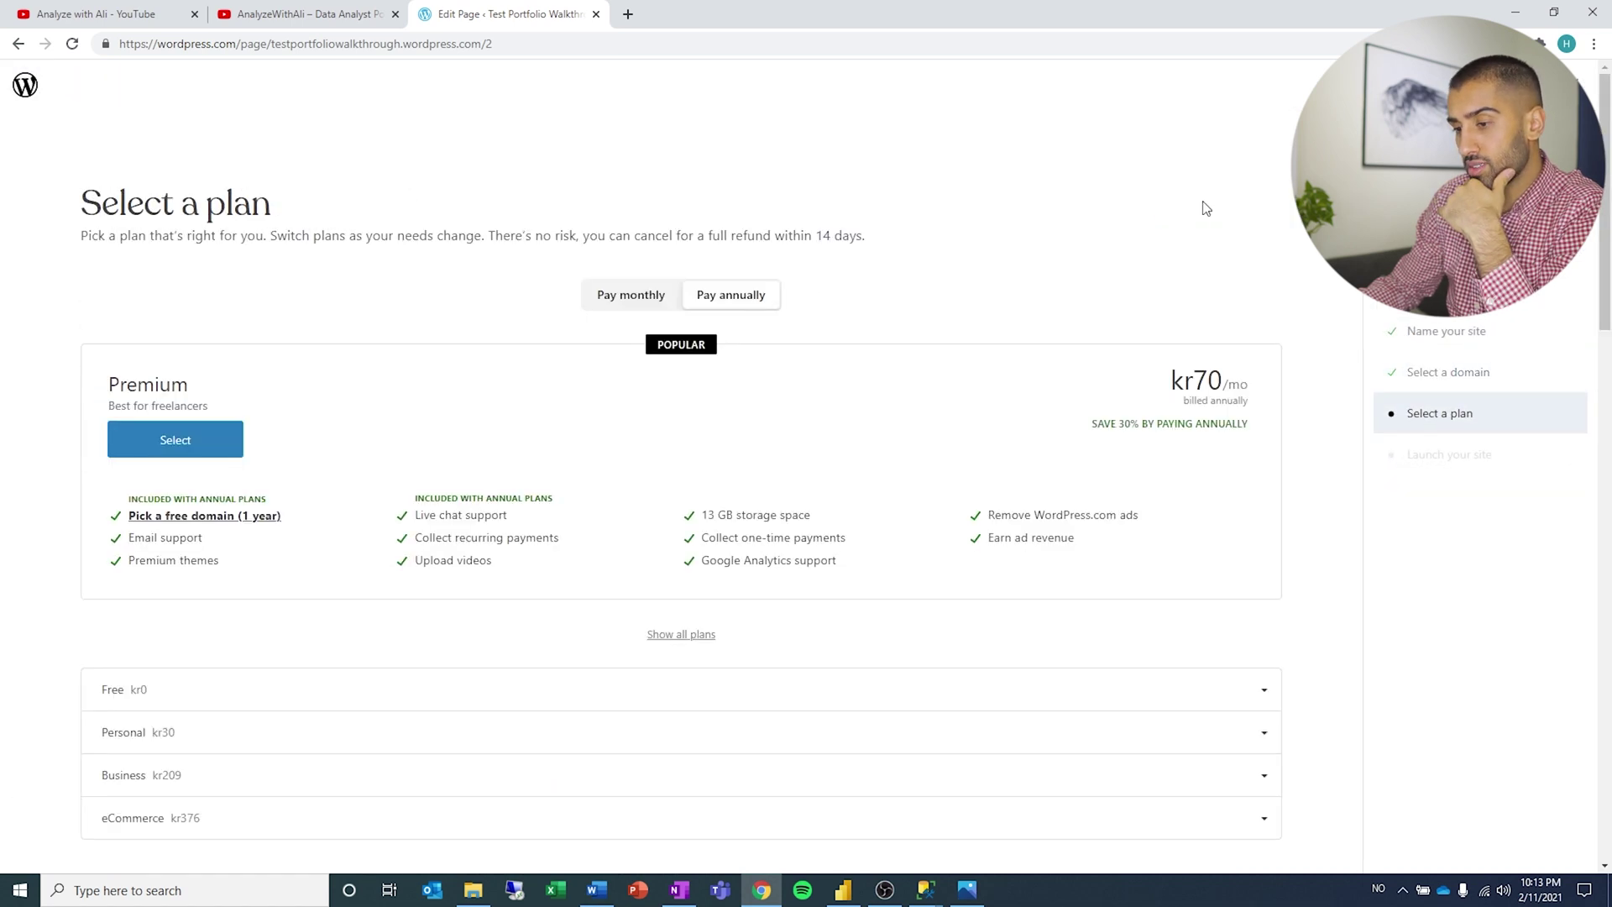
- Compare the plan features, choose the free kr0 plan for the site and launch it publicly
{"action": "scroll", "coordinate": [621, 495], "scroll_direction": "down", "scroll_amount": 5}
{"action": "scroll", "coordinate": [629, 520], "scroll_direction": "down", "scroll_amount": 18}
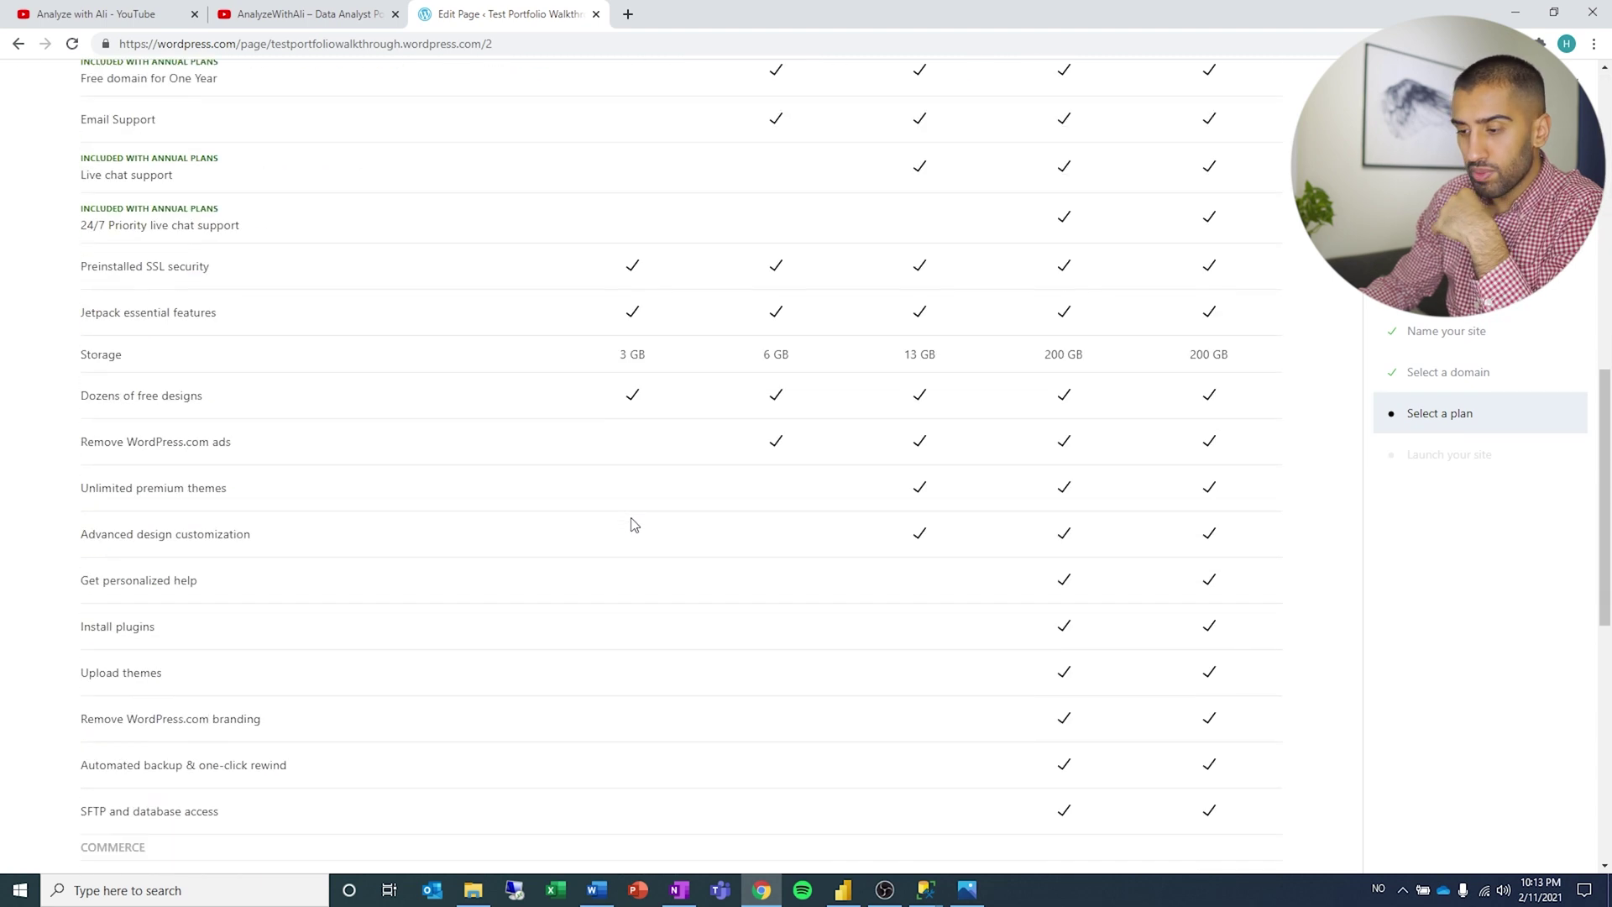
{"action": "scroll", "coordinate": [643, 619], "scroll_direction": "up", "scroll_amount": 20}
{"action": "scroll", "coordinate": [642, 619], "scroll_direction": "down", "scroll_amount": 20}
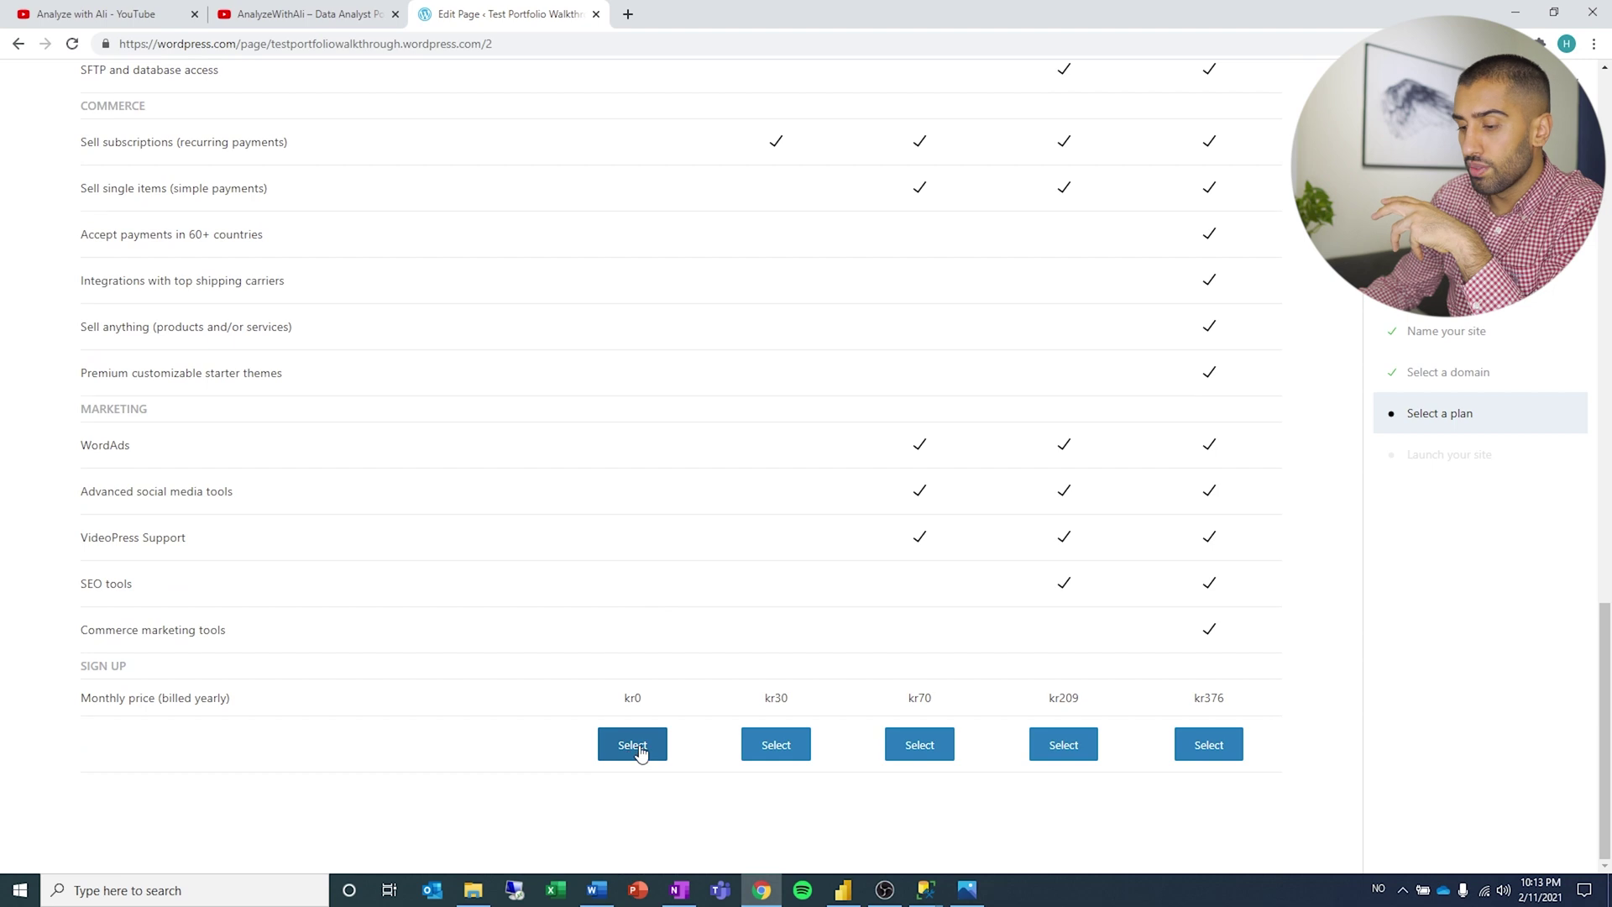
{"action": "left_click", "coordinate": [640, 749]}
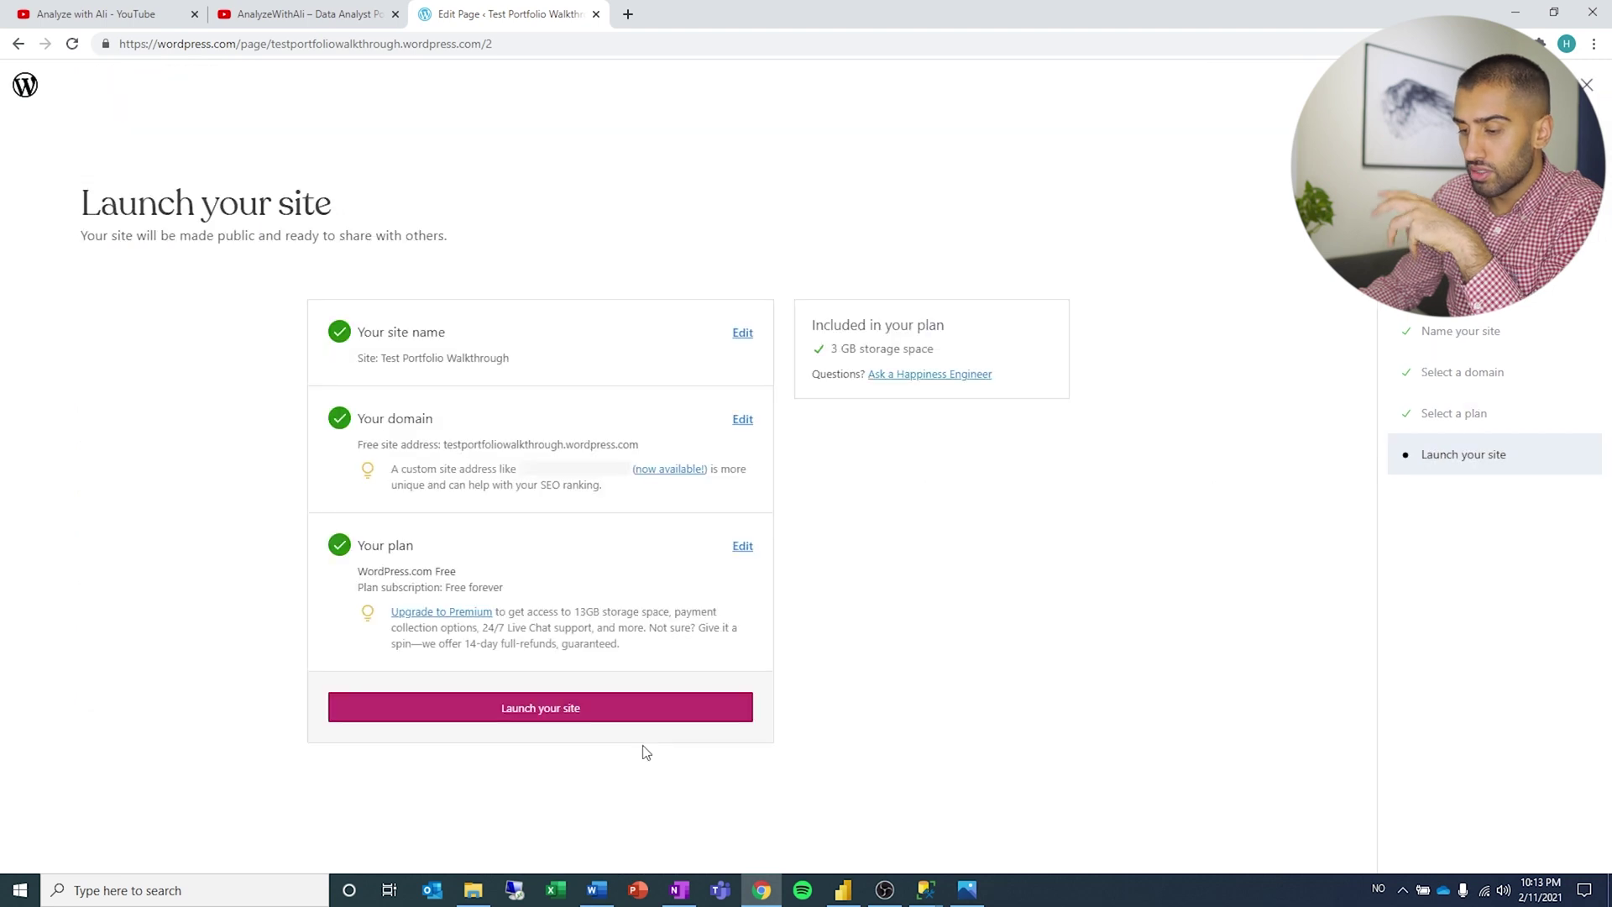
{"action": "left_click", "coordinate": [483, 713]}
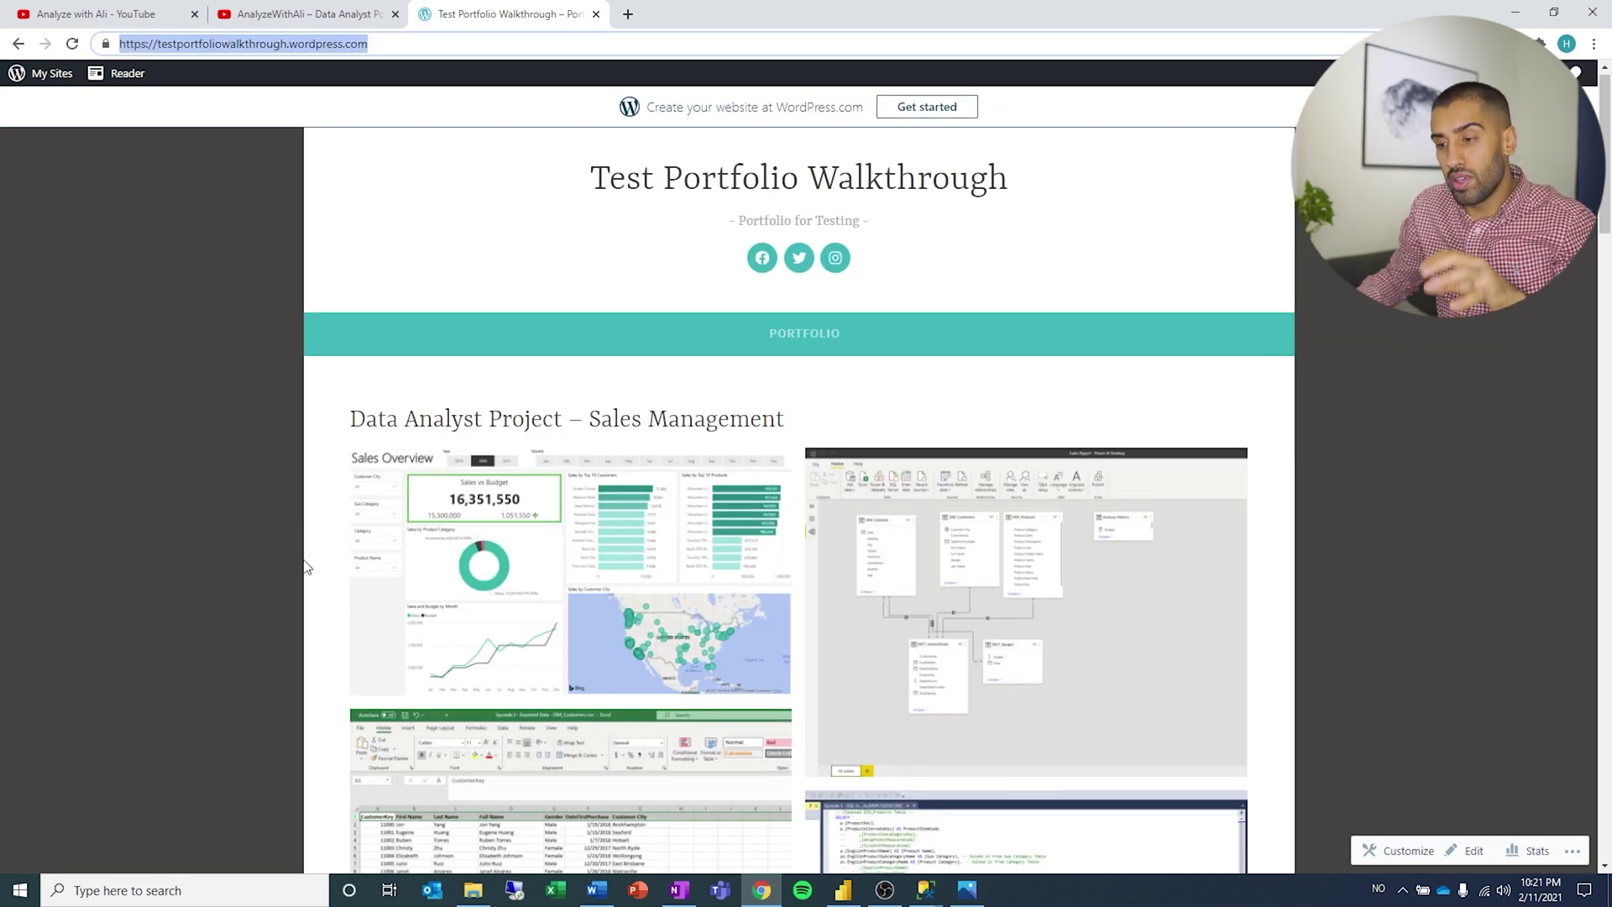
- Review the published portfolio homepage from the project gallery down to the SQL statements and return to its header
{"action": "scroll", "coordinate": [306, 567], "scroll_direction": "down", "scroll_amount": 1}
{"action": "scroll", "coordinate": [303, 579], "scroll_direction": "down", "scroll_amount": 2}
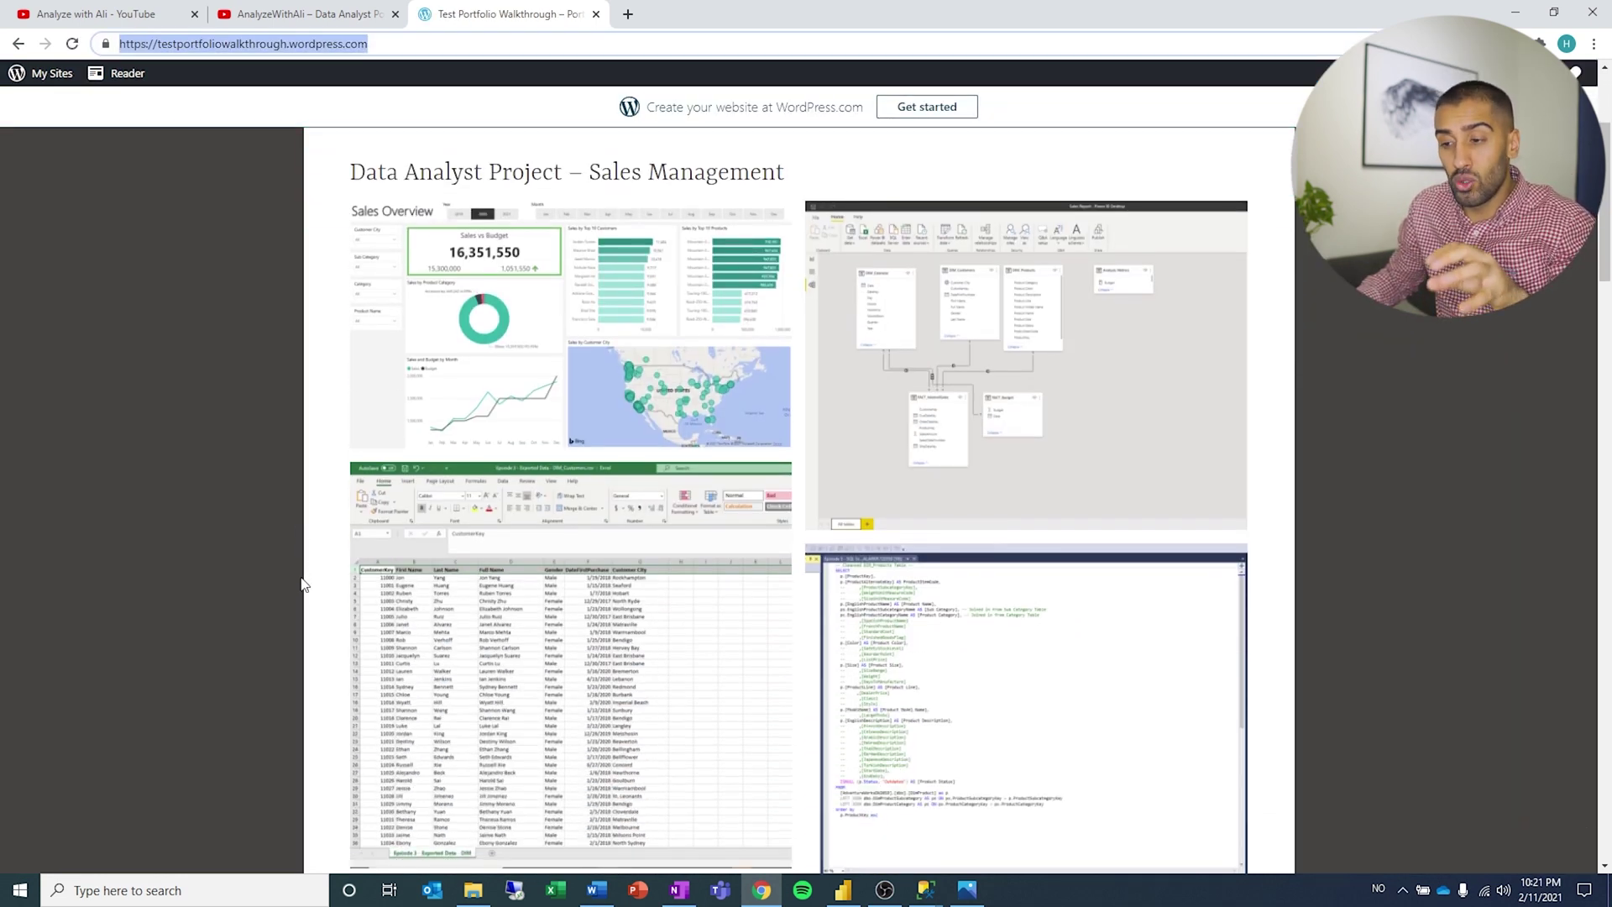
{"action": "scroll", "coordinate": [280, 591], "scroll_direction": "down", "scroll_amount": 1}
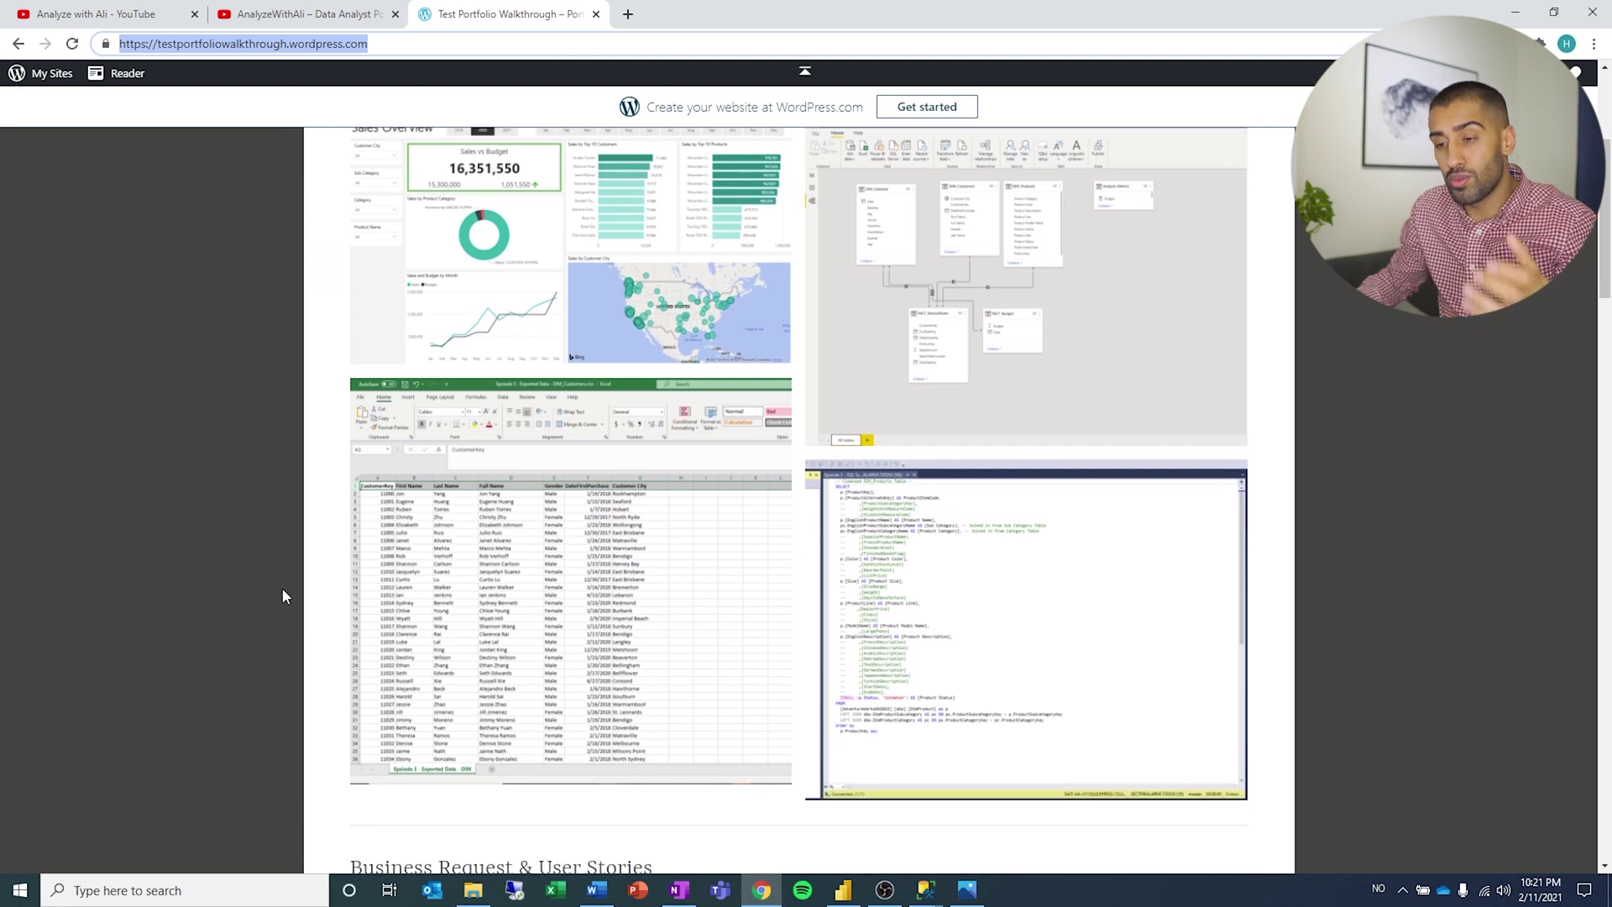
{"action": "scroll", "coordinate": [285, 591], "scroll_direction": "up", "scroll_amount": 4}
{"action": "scroll", "coordinate": [290, 604], "scroll_direction": "down", "scroll_amount": 14}
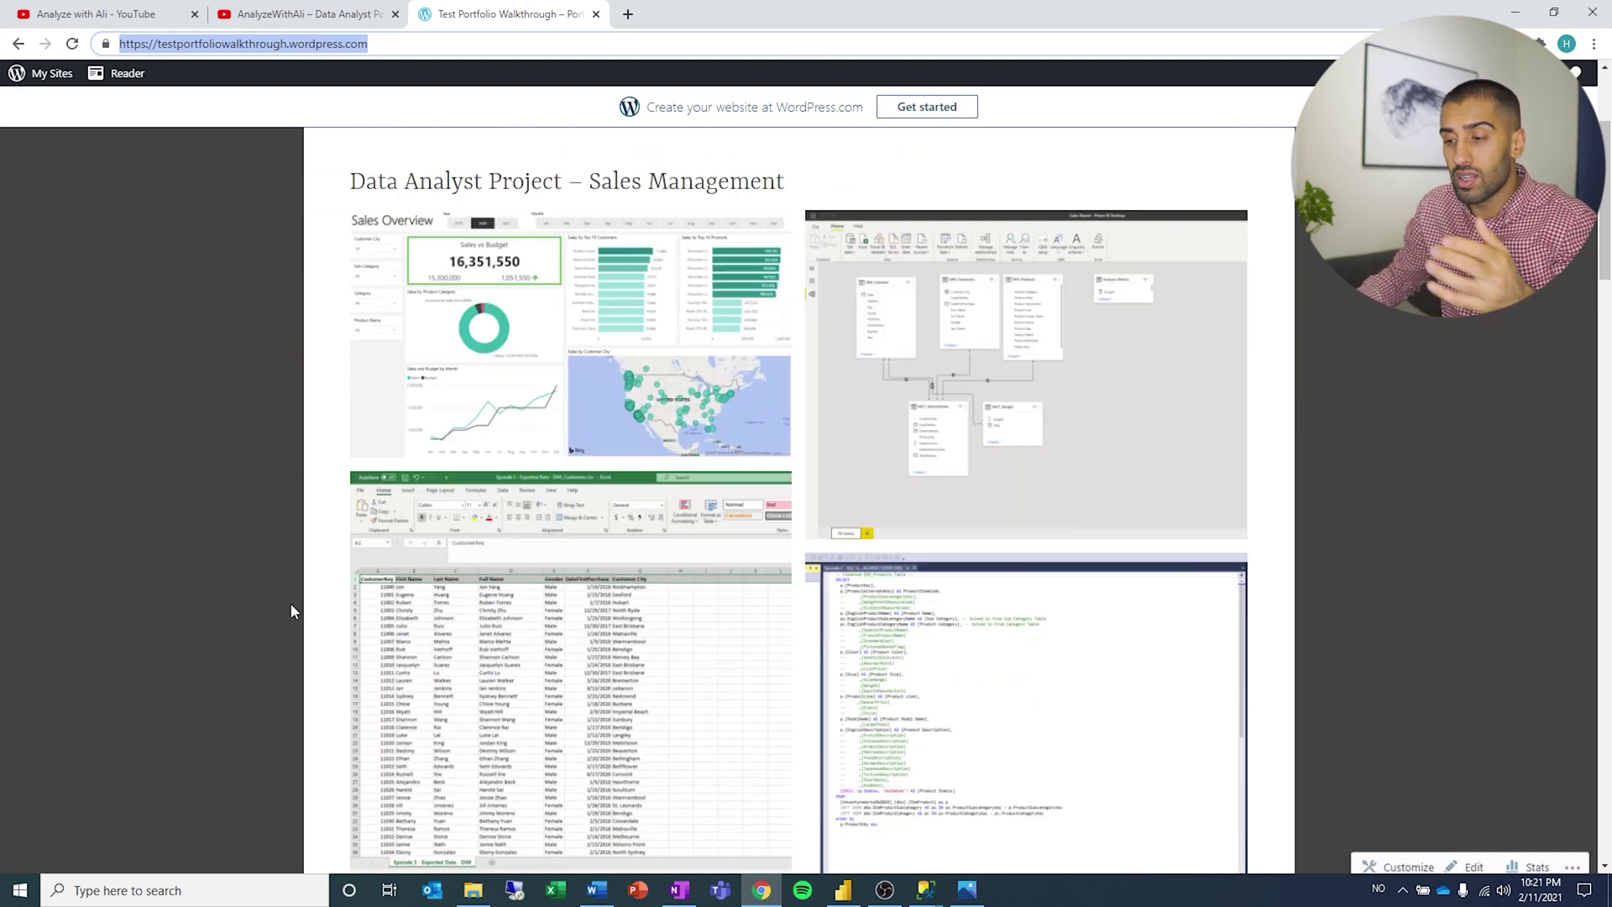
{"action": "scroll", "coordinate": [290, 613], "scroll_direction": "down", "scroll_amount": 3}
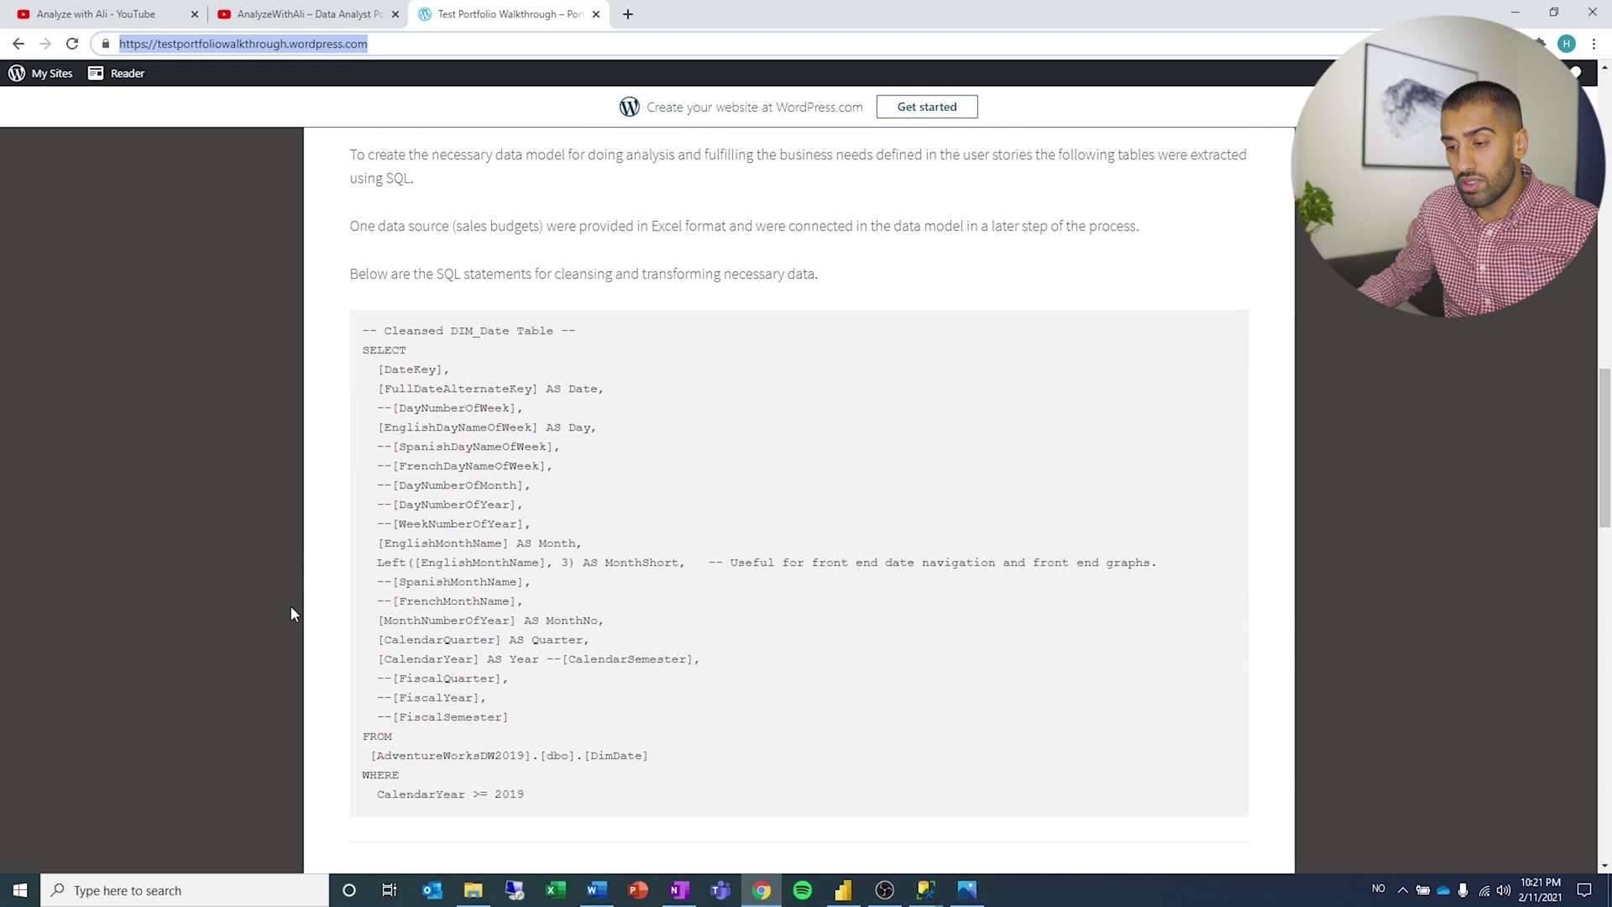
{"action": "scroll", "coordinate": [294, 617], "scroll_direction": "up", "scroll_amount": 17}
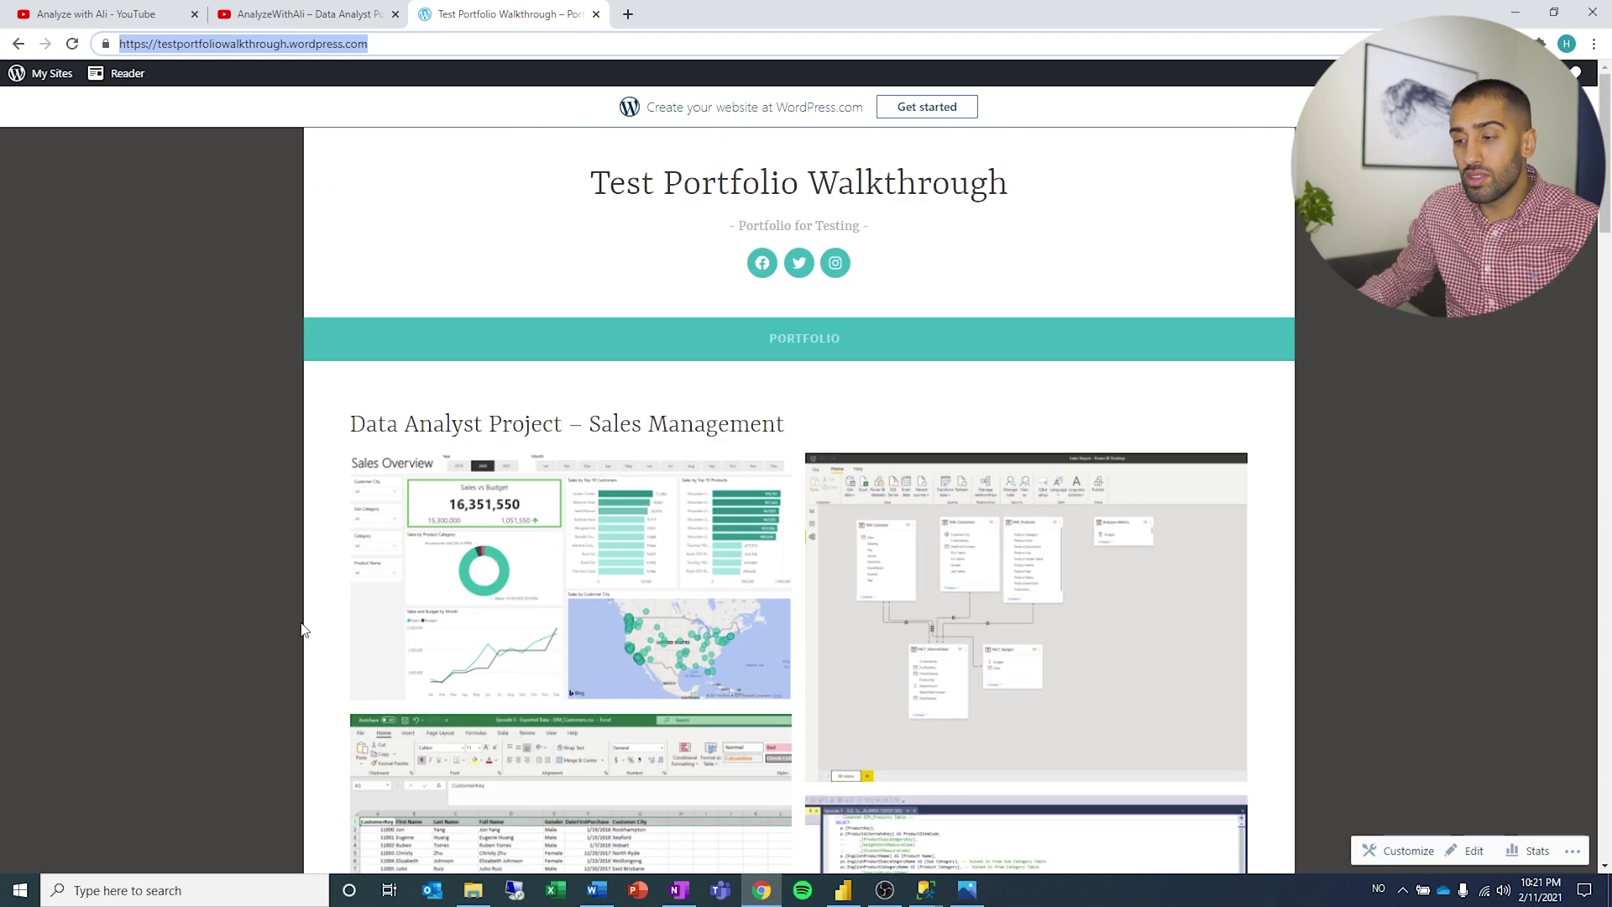